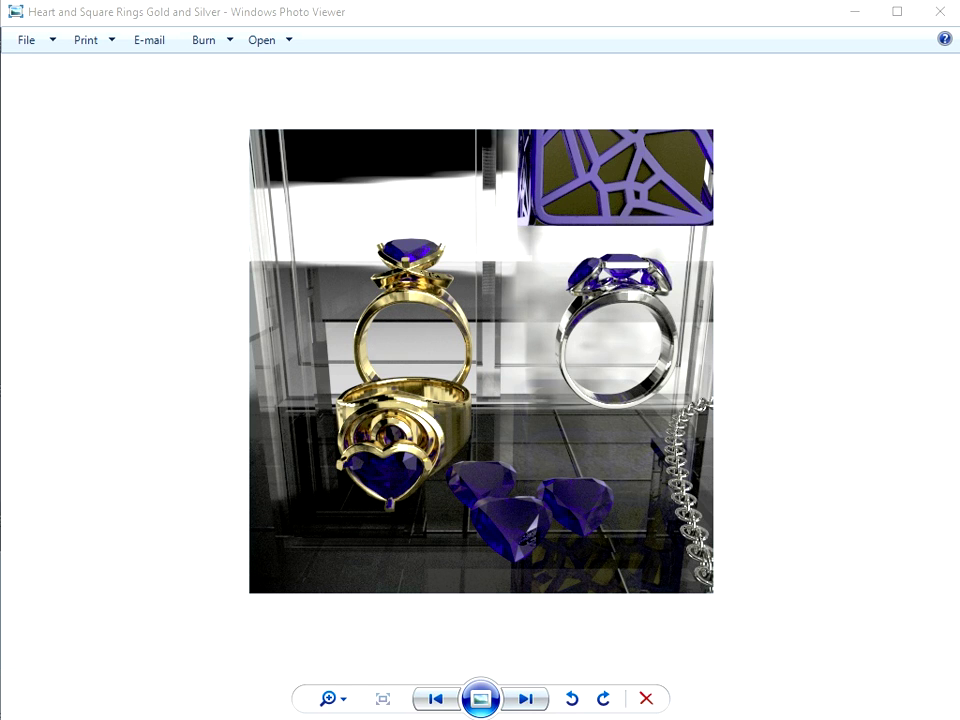
# Switch to Fluid Designer and examine the finished heart ring, its Pappus entry in the outliner and the available objects to add.
pyautogui.moveTo(487, 719)
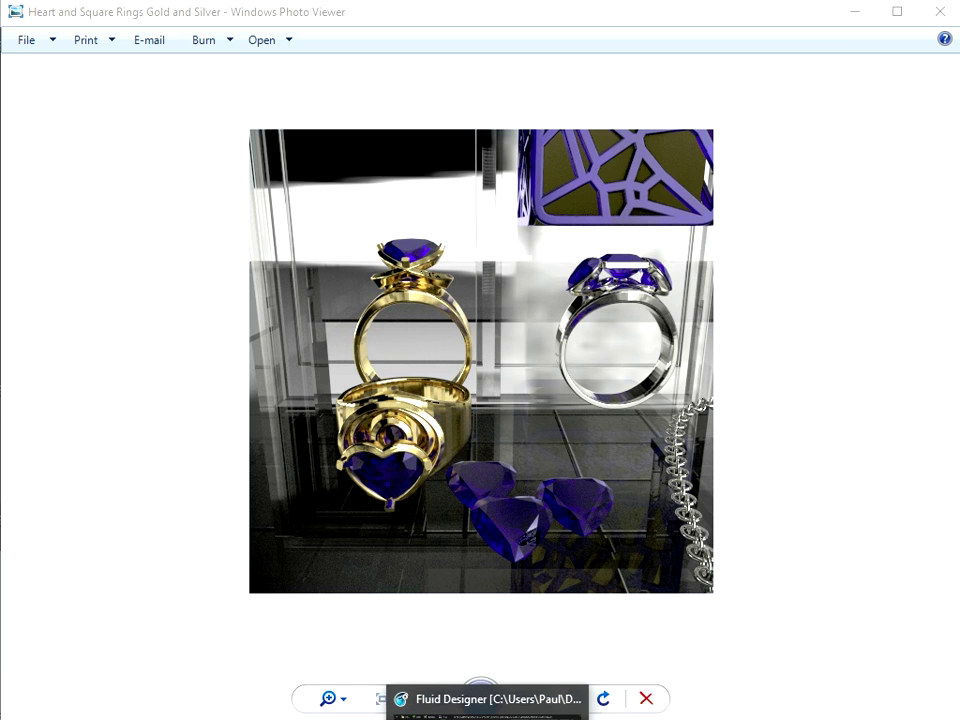
pyautogui.click(487, 715)
pyautogui.moveTo(527, 414); pyautogui.dragTo(514, 441, button='middle')
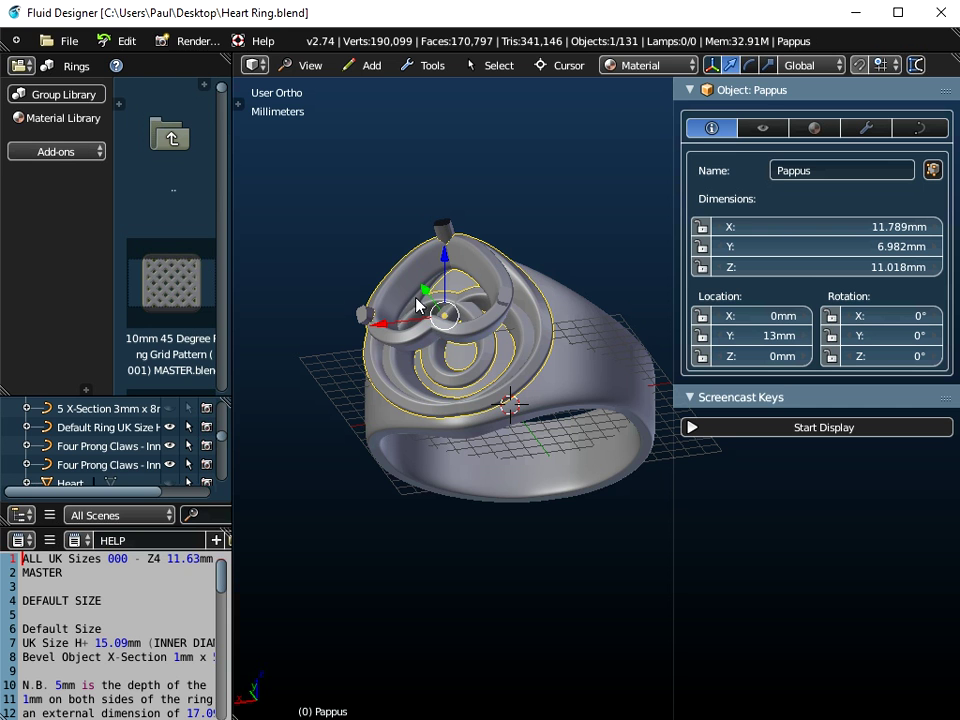
pyautogui.scroll(-3, 141, 440)
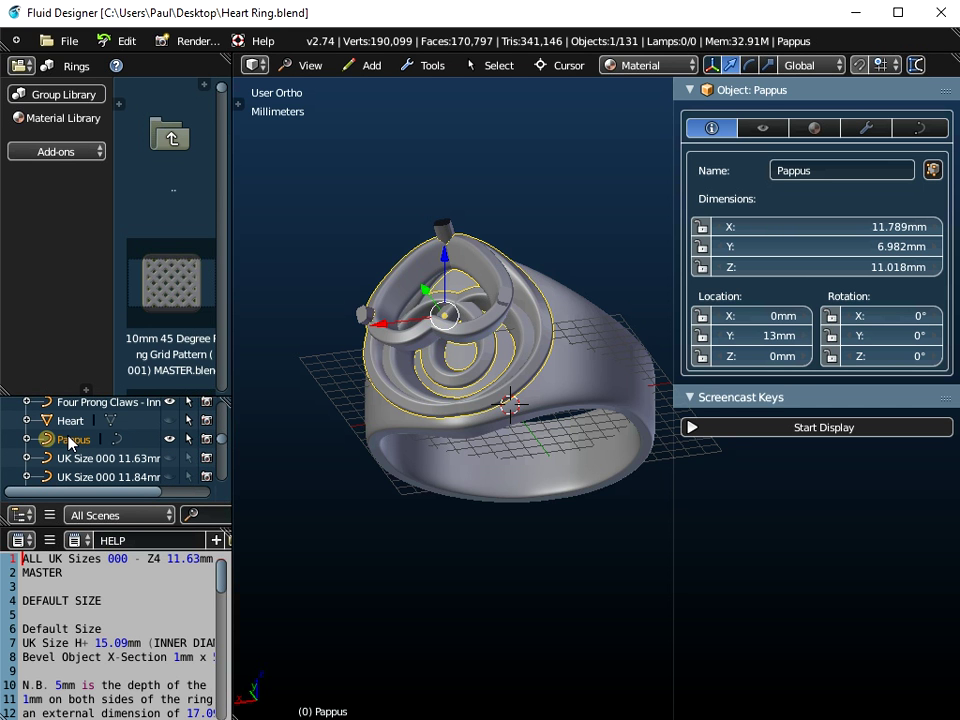
pyautogui.click(371, 65)
pyautogui.moveTo(388, 106)
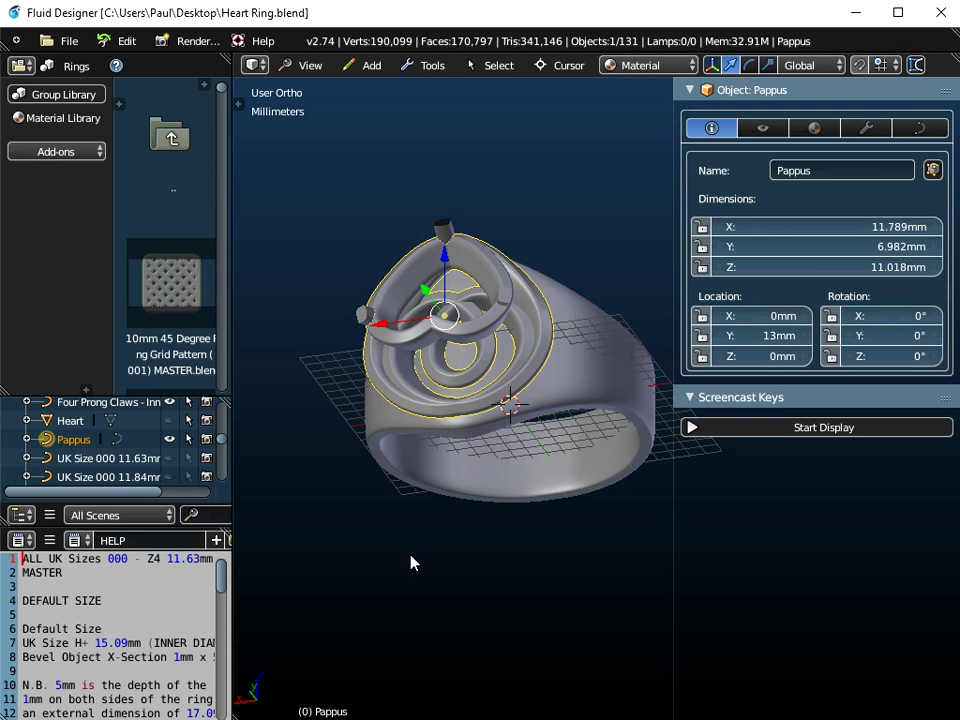
# Select the ring band of the heart ring and examine its curve data and shape from several angles.
pyautogui.rightClick(585, 396)
pyautogui.moveTo(499, 568); pyautogui.dragTo(507, 476, button='middle')
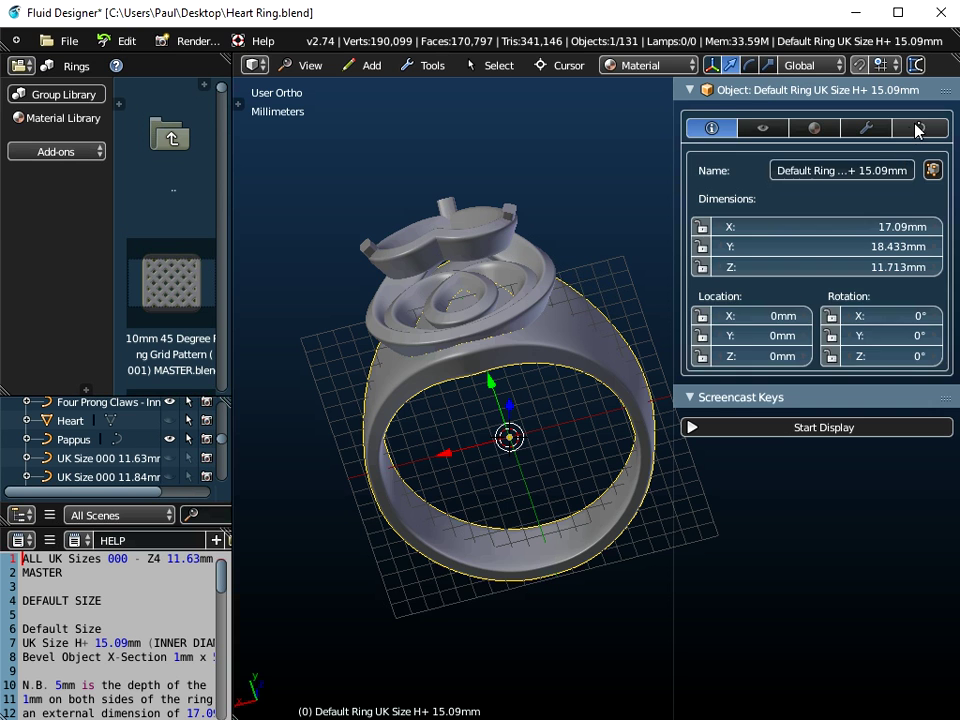
pyautogui.click(918, 128)
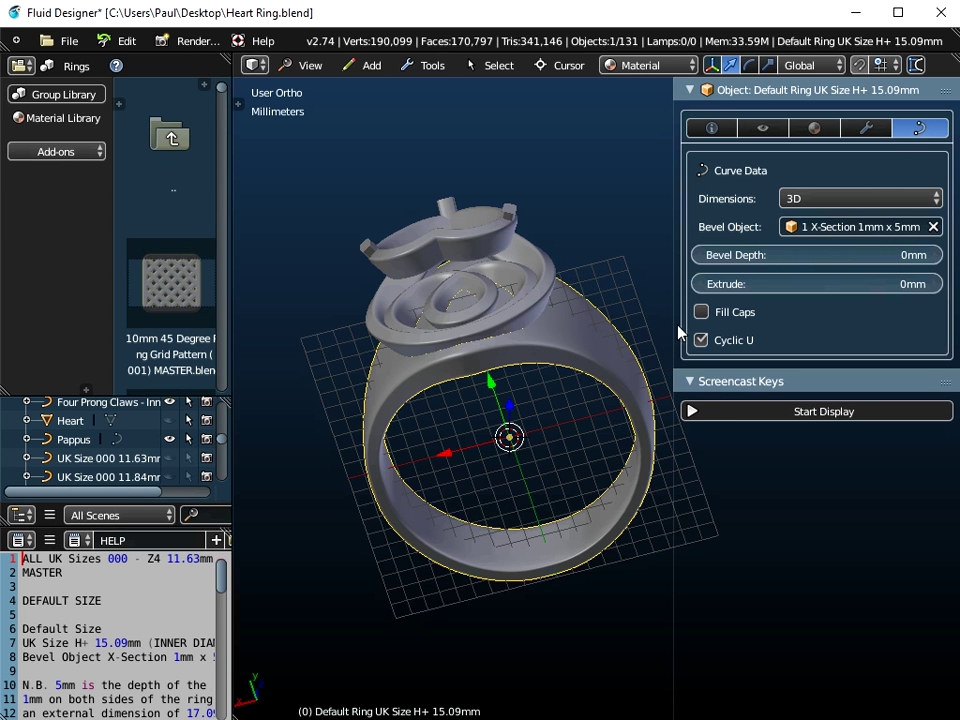
pyautogui.moveTo(601, 385); pyautogui.dragTo(619, 454, button='middle')
pyautogui.moveTo(617, 381); pyautogui.dragTo(591, 440, button='middle')
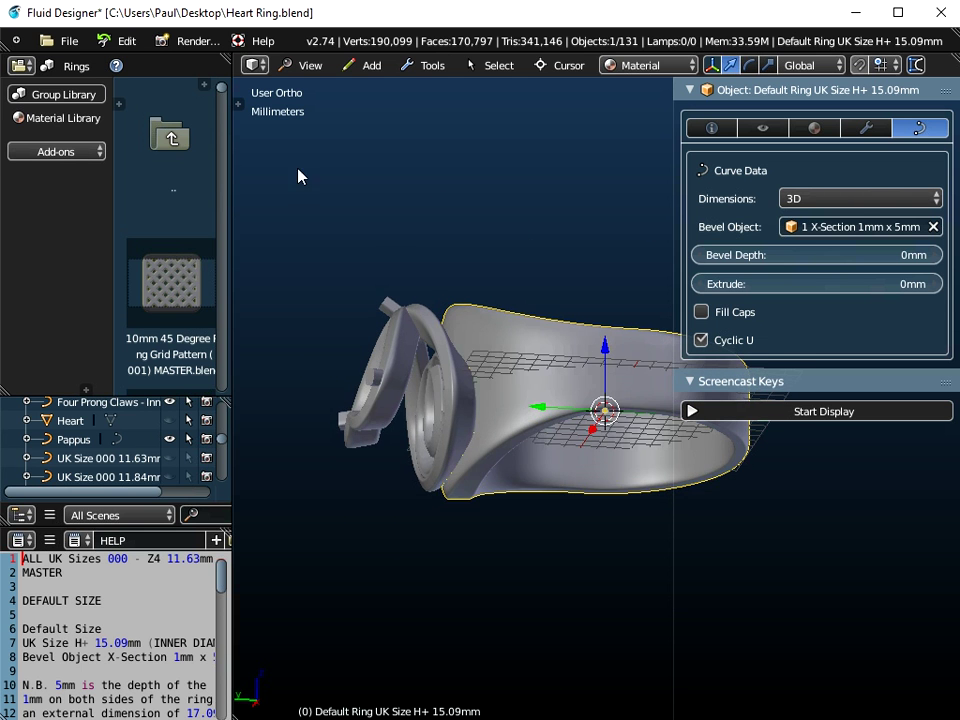
# Start a new scene by reloading the start-up file.
pyautogui.click(66, 41)
pyautogui.click(83, 66)
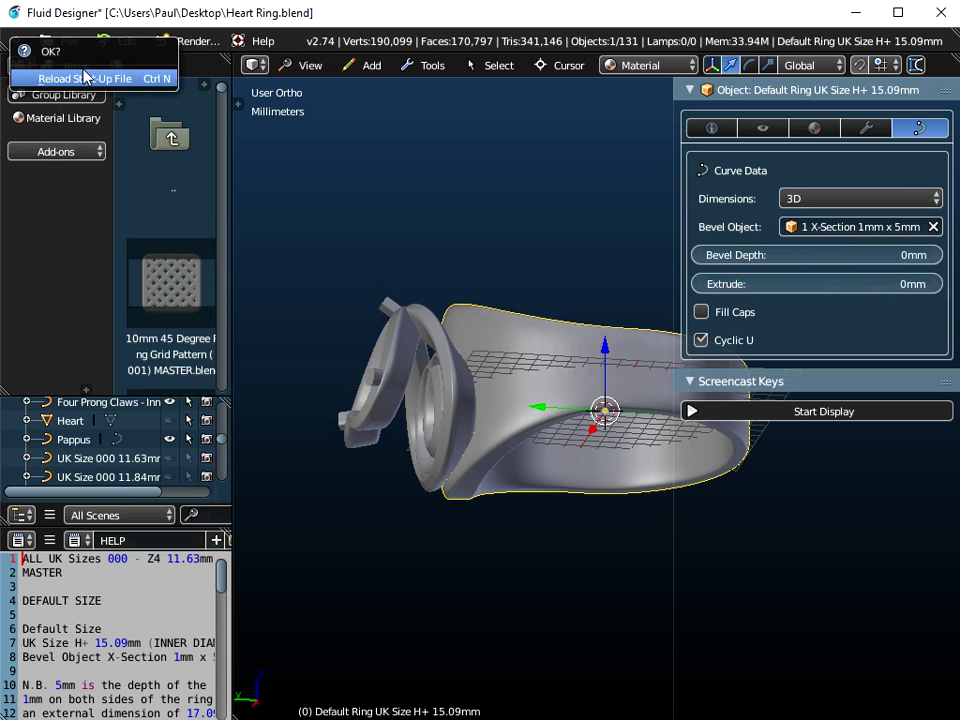
pyautogui.click(82, 77)
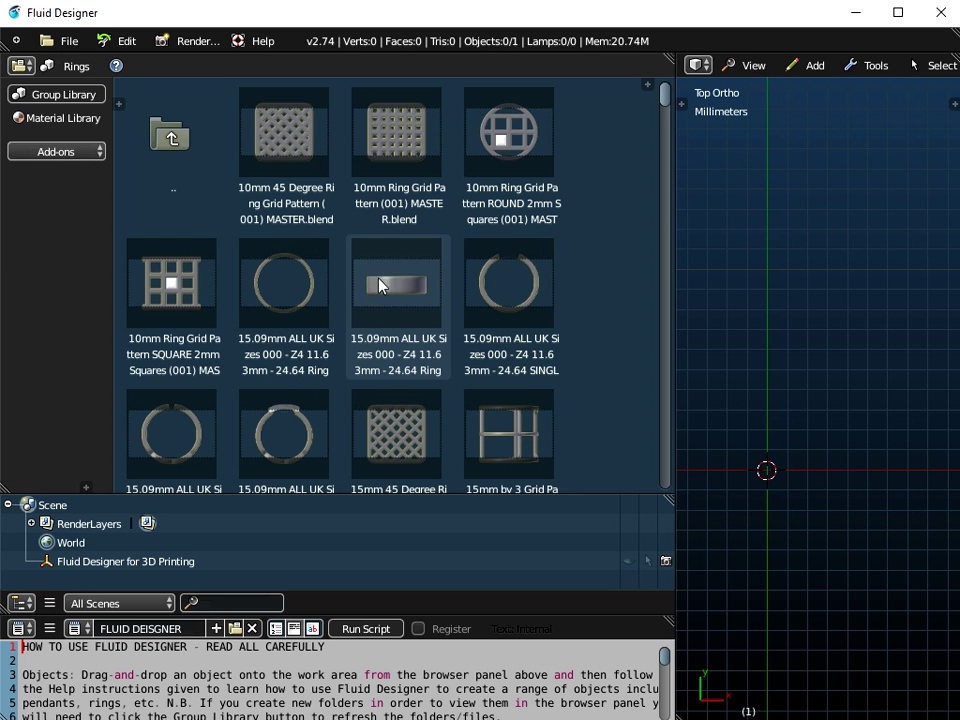
# Load the 15.09mm ALL UK Sizes 000 - Z4 ring with the wide flat band thumbnail from the Rings library into the work area.
pyautogui.click(415, 305)
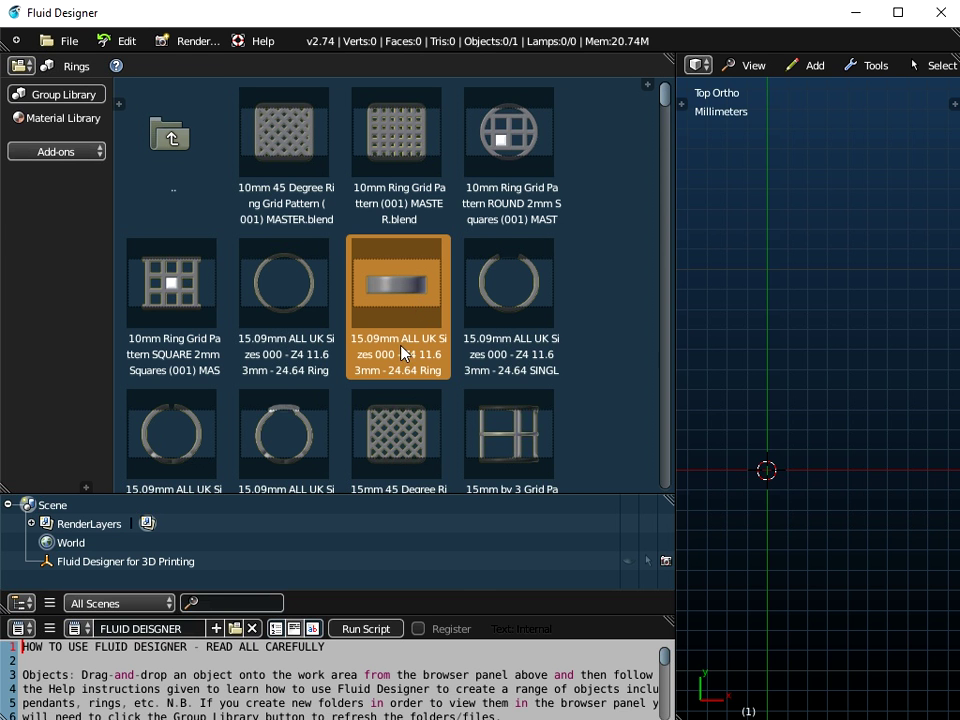
pyautogui.moveTo(397, 288); pyautogui.dragTo(776, 287)
pyautogui.moveTo(403, 500); pyautogui.dragTo(444, 418, button='middle')
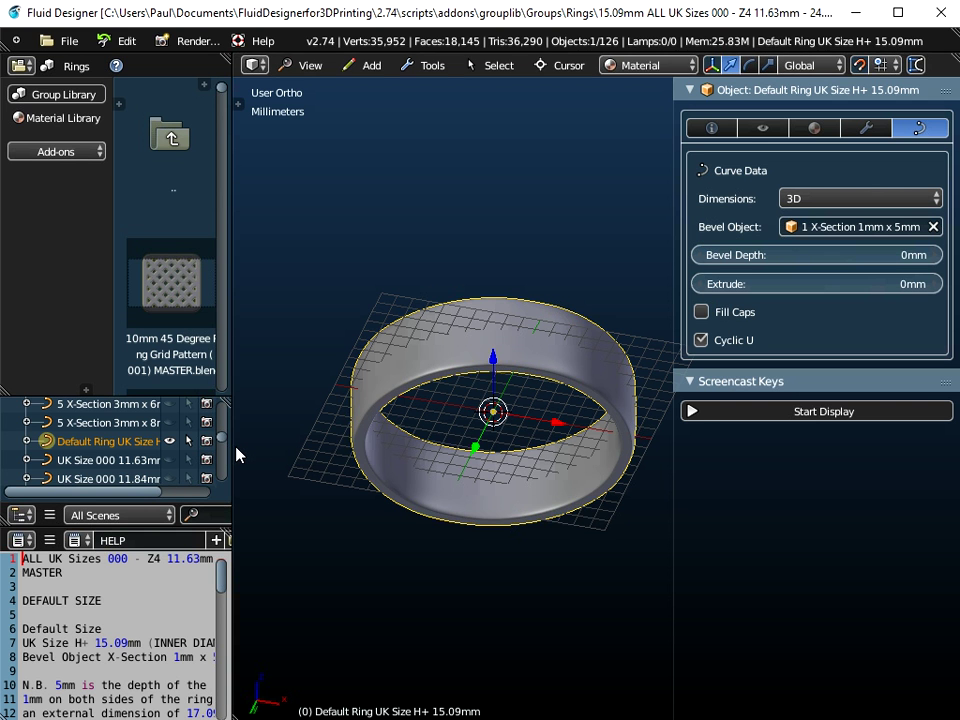
# Examine the outliner's list of UK ring size curves and cross-sections around the default ring.
pyautogui.moveTo(229, 445); pyautogui.dragTo(331, 454)
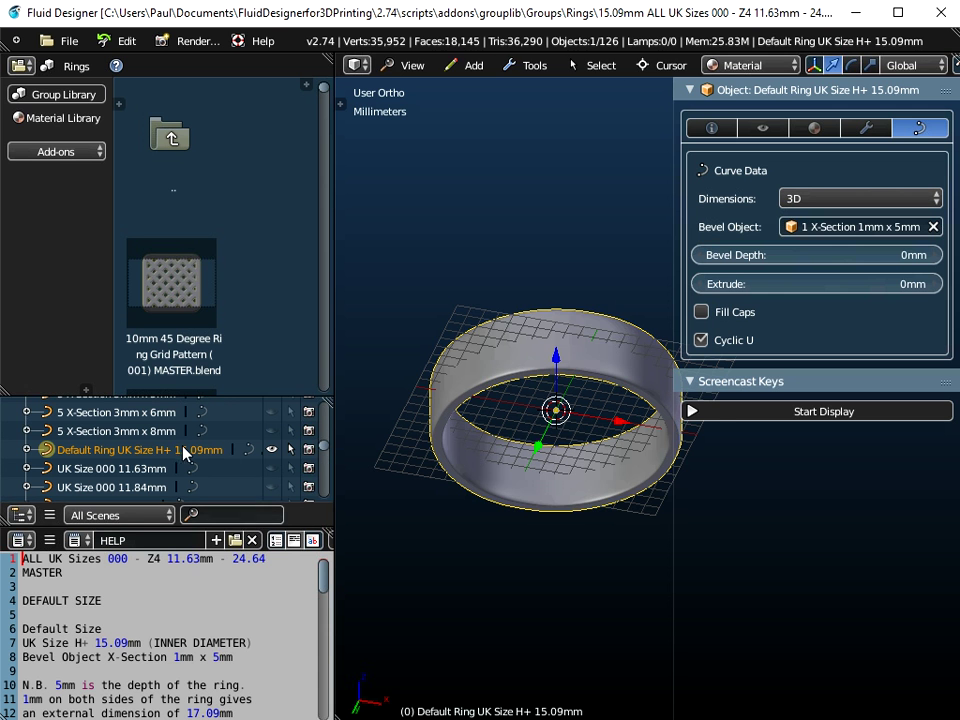
pyautogui.moveTo(439, 493); pyautogui.dragTo(445, 388, button='middle')
pyautogui.scroll(-5, 205, 470)
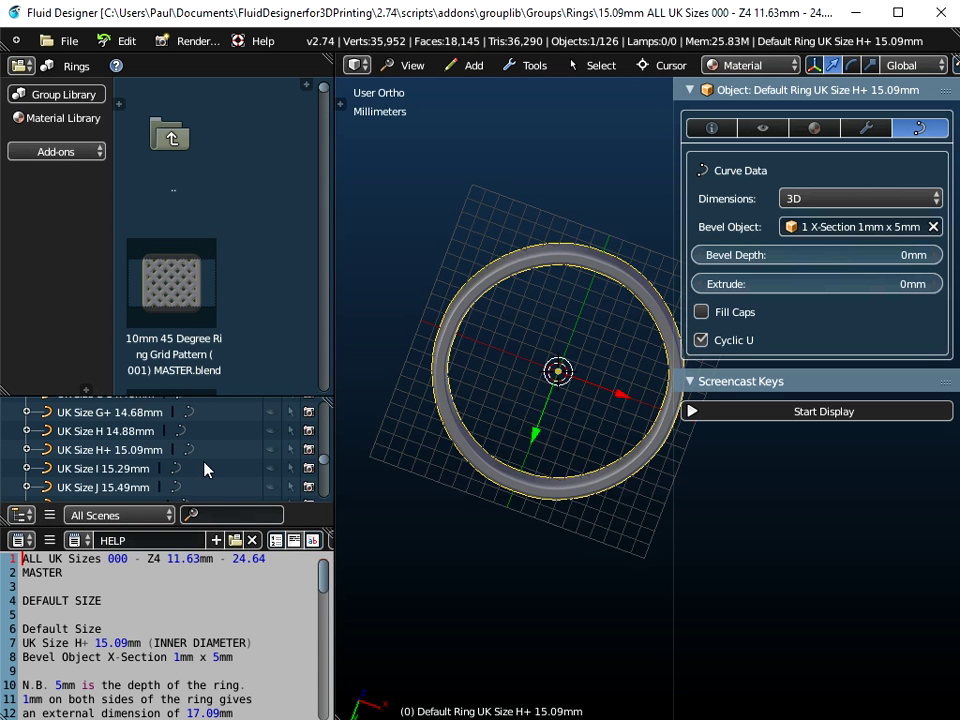
pyautogui.scroll(-4, 205, 470)
pyautogui.scroll(12, 205, 470)
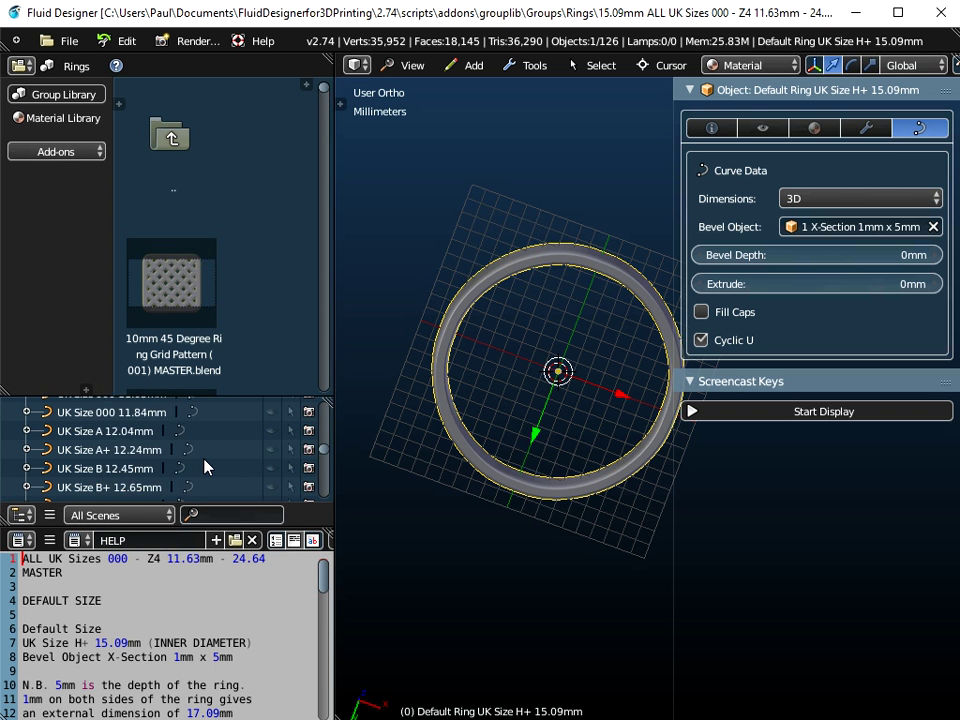
pyautogui.scroll(-2, 205, 468)
pyautogui.moveTo(333, 321); pyautogui.dragTo(255, 321)
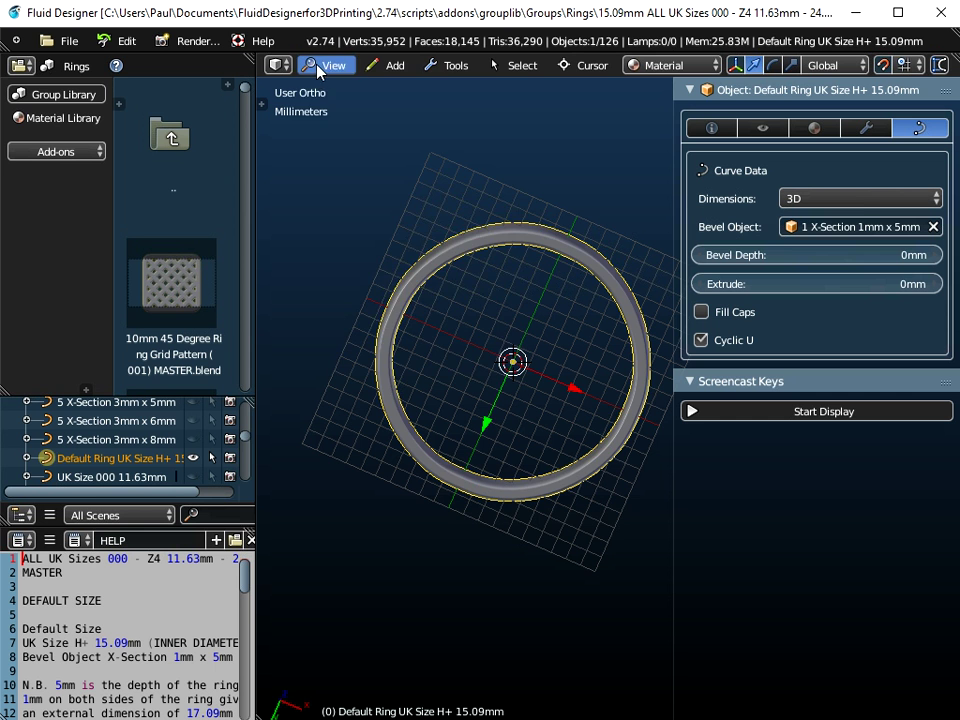
# Show the ring in Top view and start the screencast keys display, collapsing its settings.
pyautogui.click(322, 65)
pyautogui.click(330, 155)
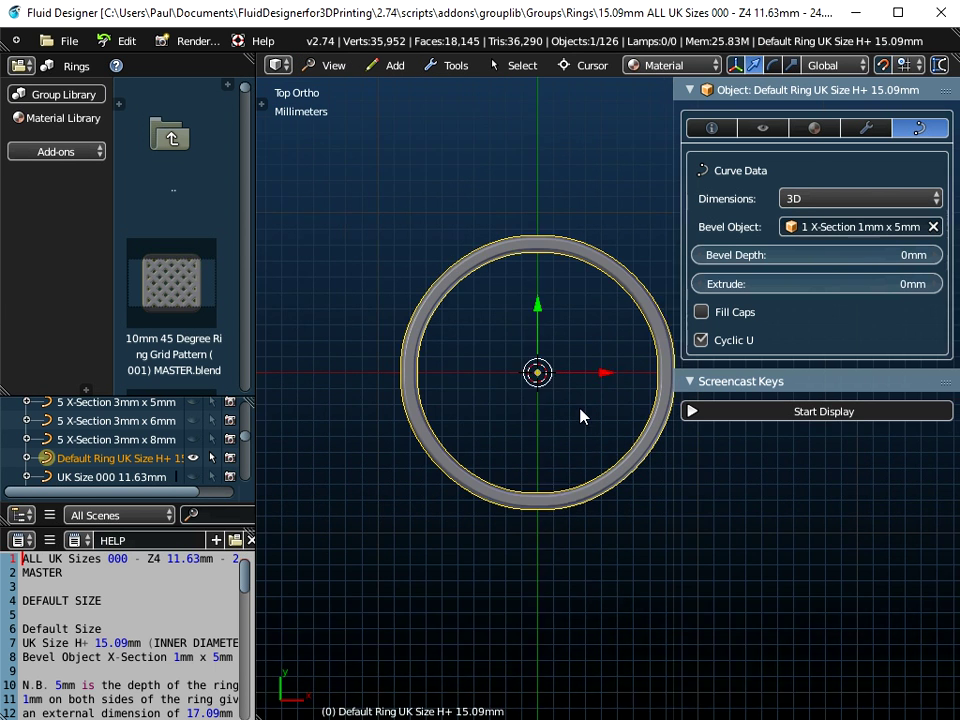
pyautogui.click(820, 411)
pyautogui.click(790, 382)
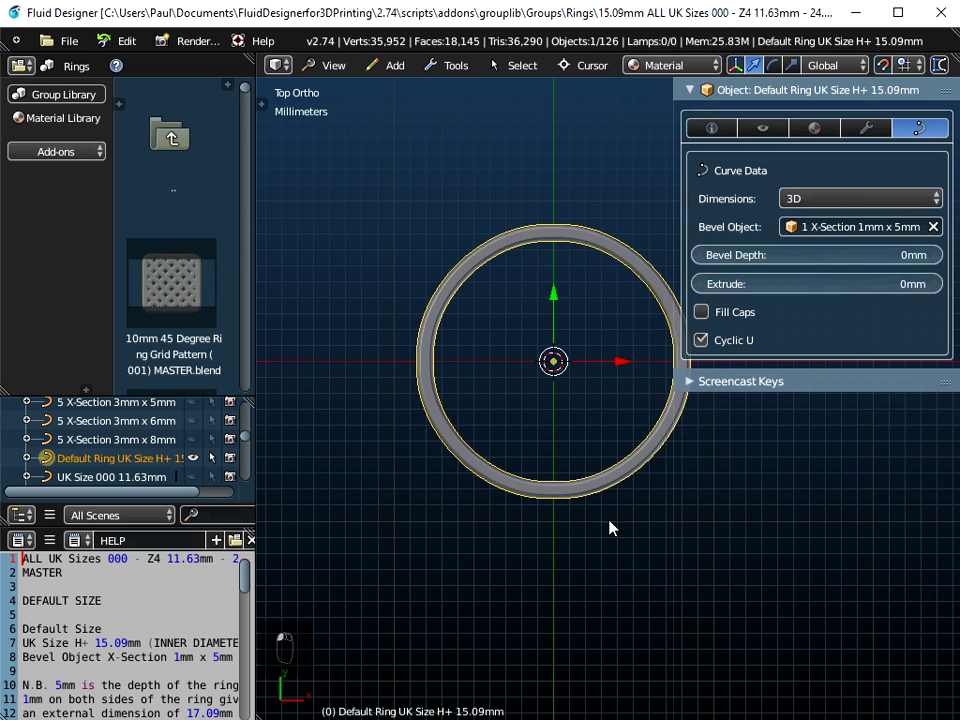
# Reveal the tool shelf with a taller Operator area and add a Pappus curve at the ring's centre.
pyautogui.click(262, 107)
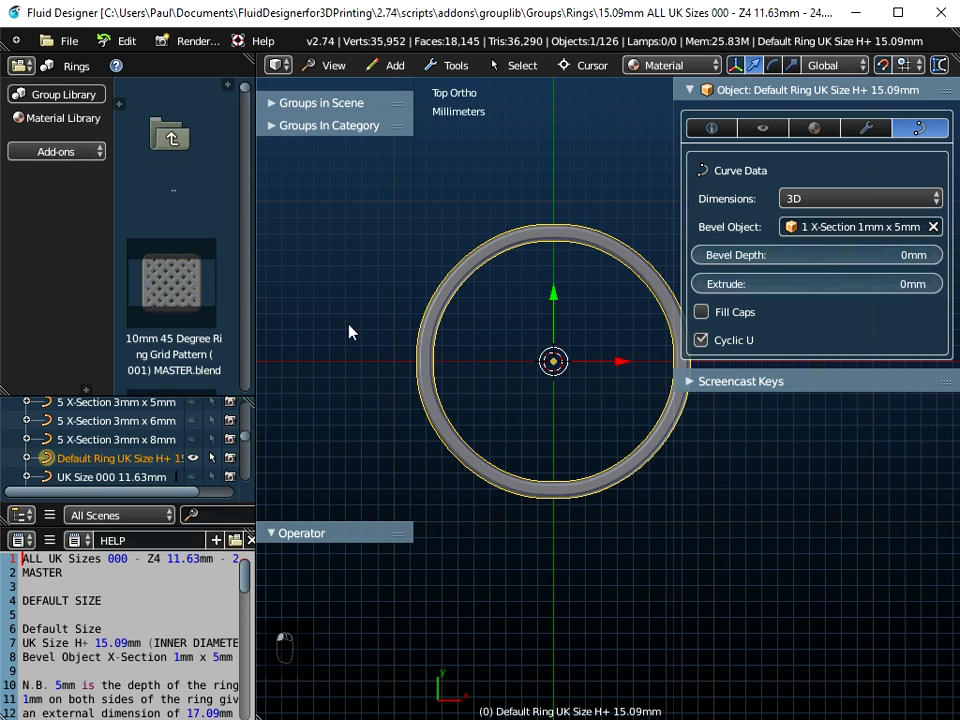
pyautogui.moveTo(331, 522); pyautogui.dragTo(321, 270)
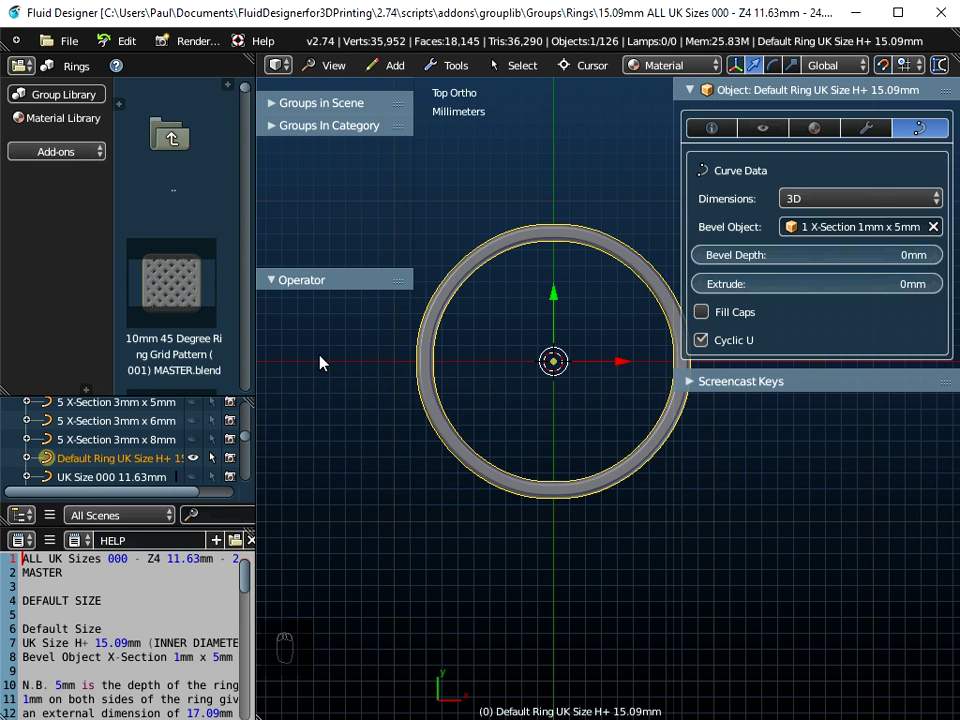
pyautogui.click(394, 65)
pyautogui.moveTo(399, 106)
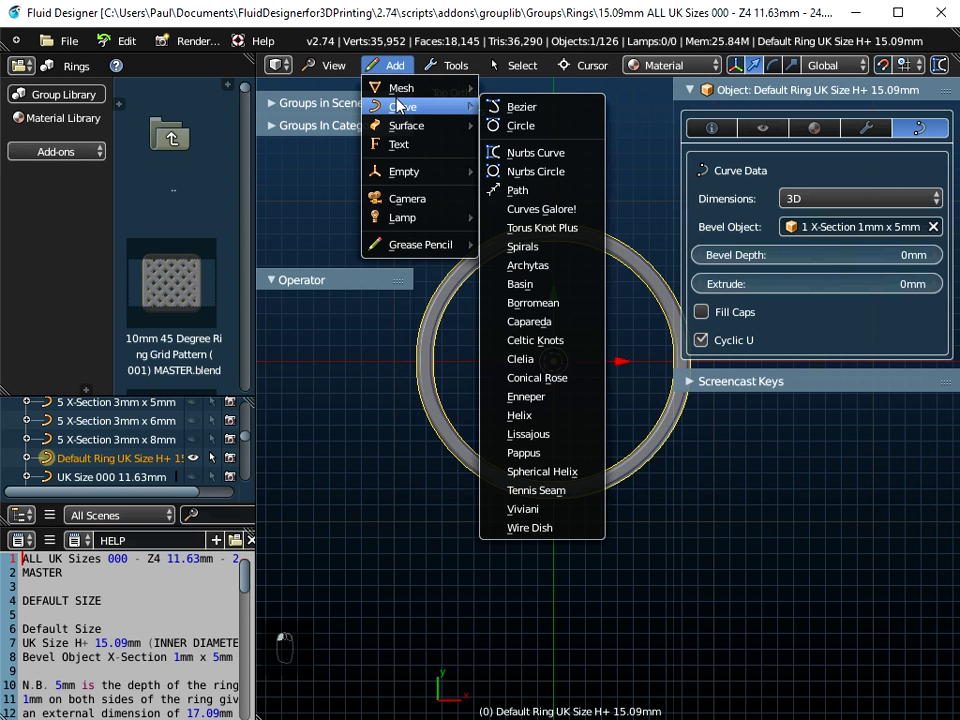
pyautogui.click(545, 454)
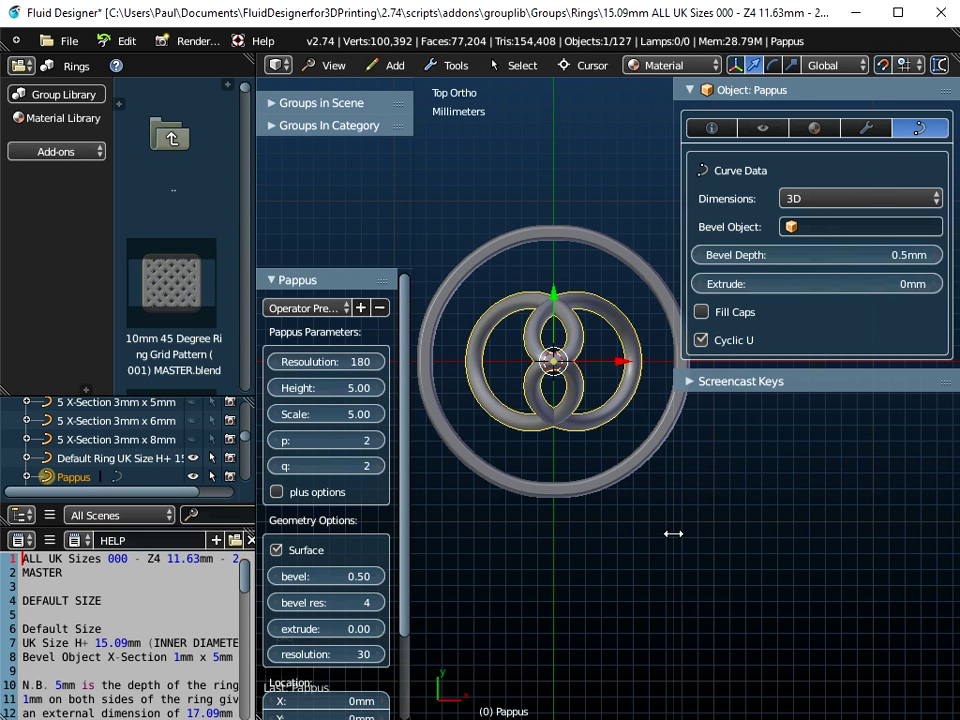
pyautogui.moveTo(672, 536); pyautogui.dragTo(711, 527)
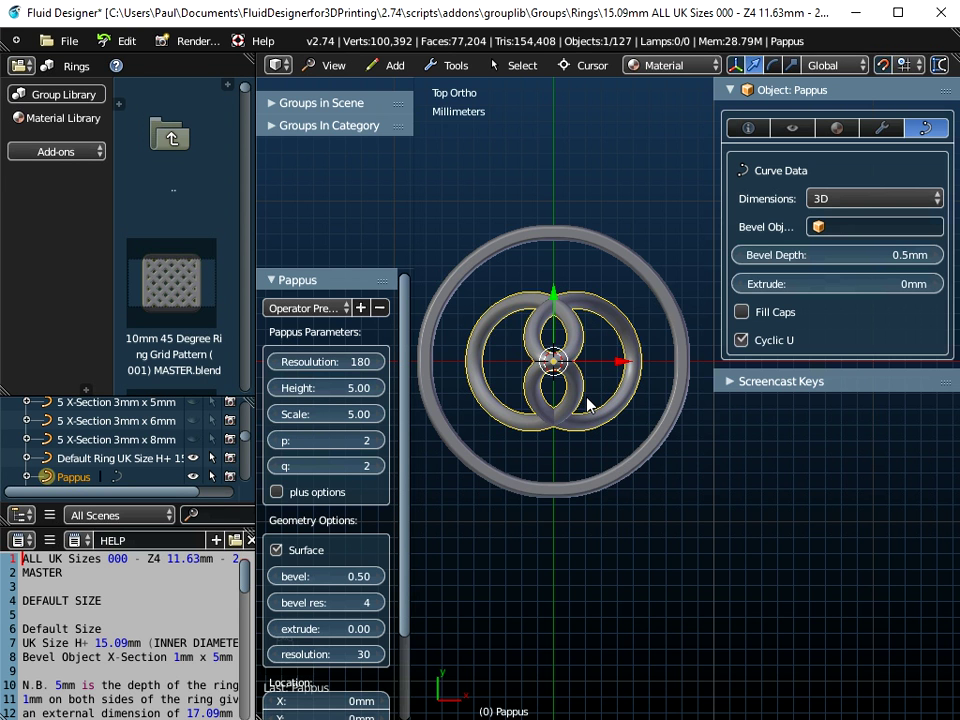
# Set the Pappus curve's resolution to 30 and its scale to about 7.28.
pyautogui.click(342, 366)
pyautogui.write('30')
pyautogui.press('Return')
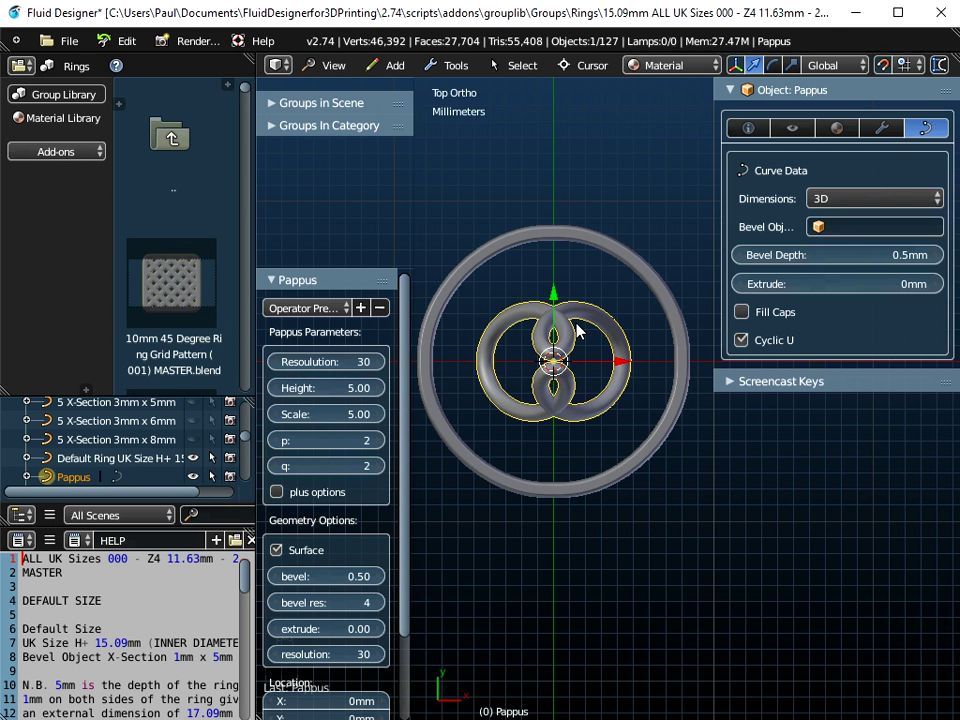
pyautogui.scroll(3, 530, 358)
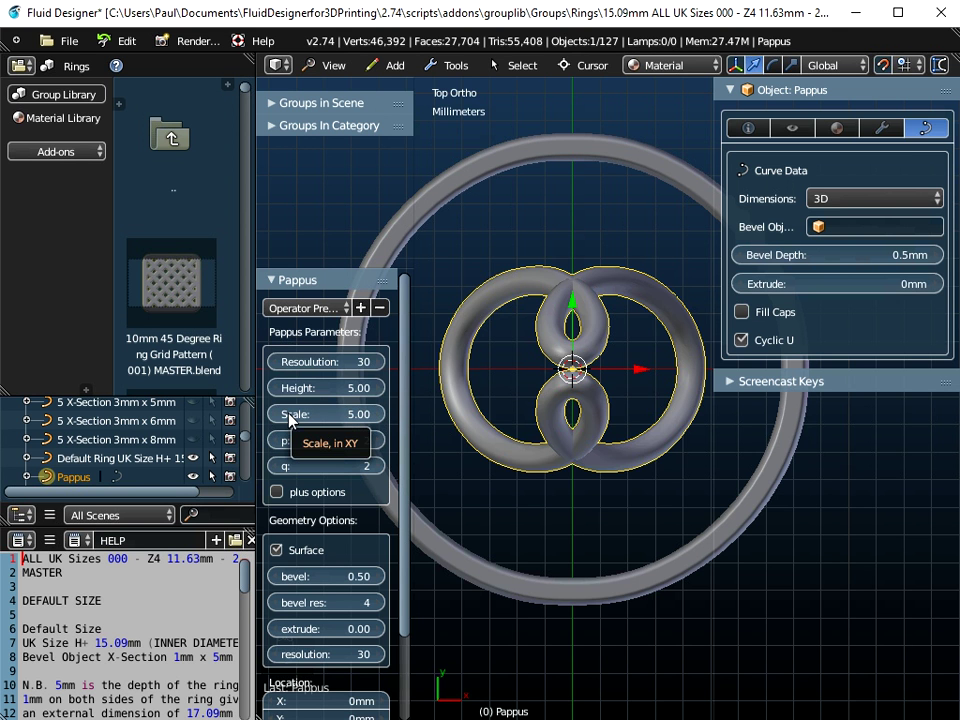
pyautogui.moveTo(288, 418); pyautogui.dragTo(379, 418)
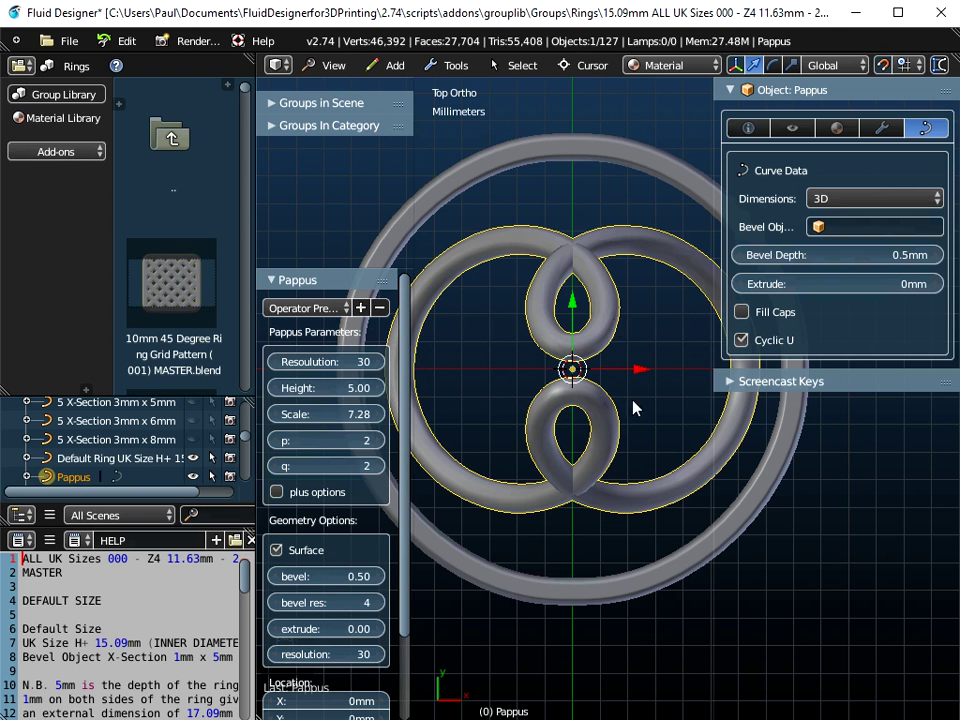
pyautogui.scroll(-1, 583, 385)
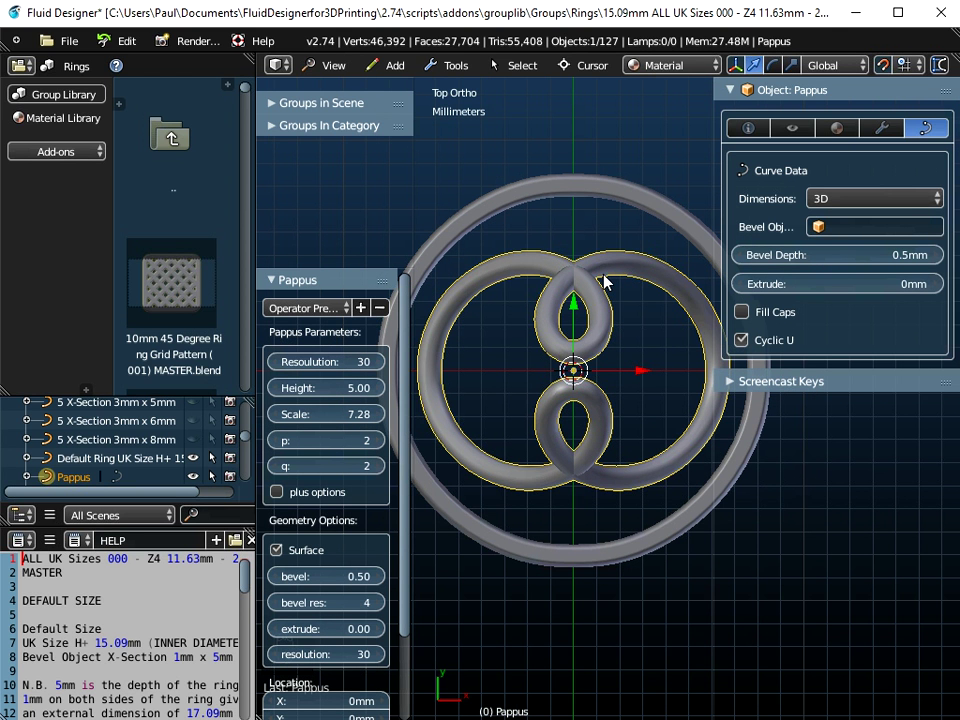
pyautogui.moveTo(534, 516); pyautogui.dragTo(542, 461, button='middle')
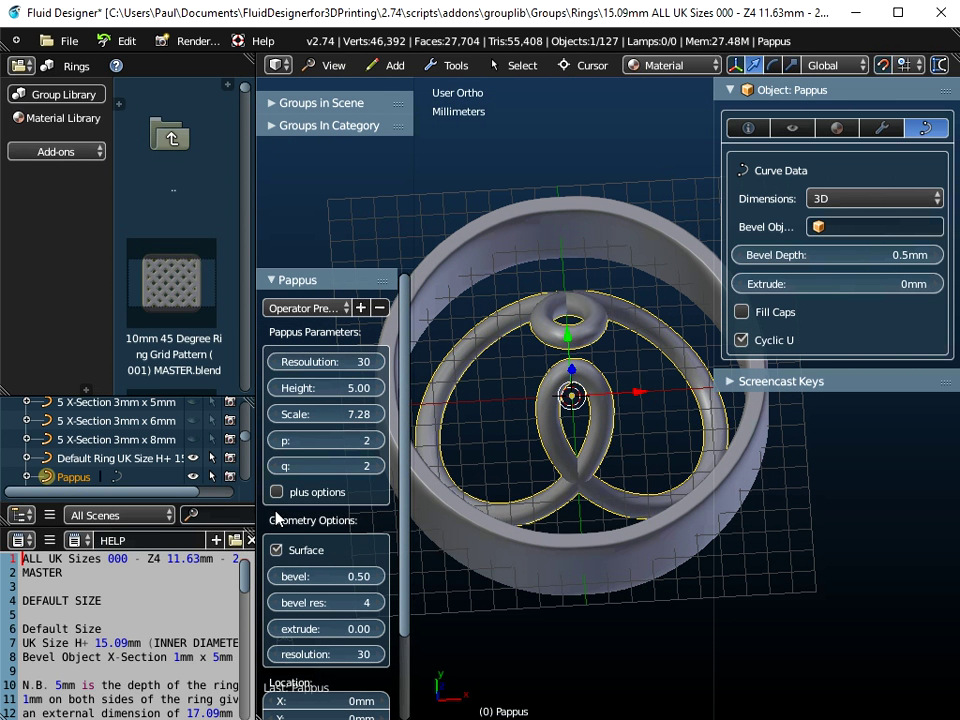
# Set the Pappus curve's p parameter to 4 and its q parameter to 1, checking the shape in Top view.
pyautogui.click(381, 441)
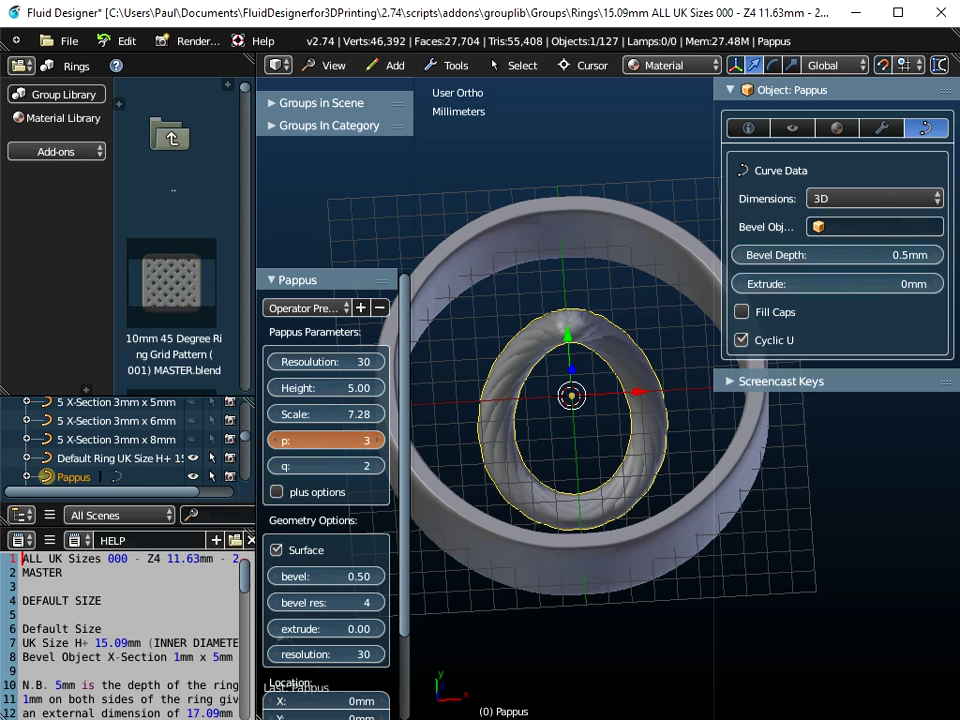
pyautogui.click(381, 441)
pyautogui.click(333, 66)
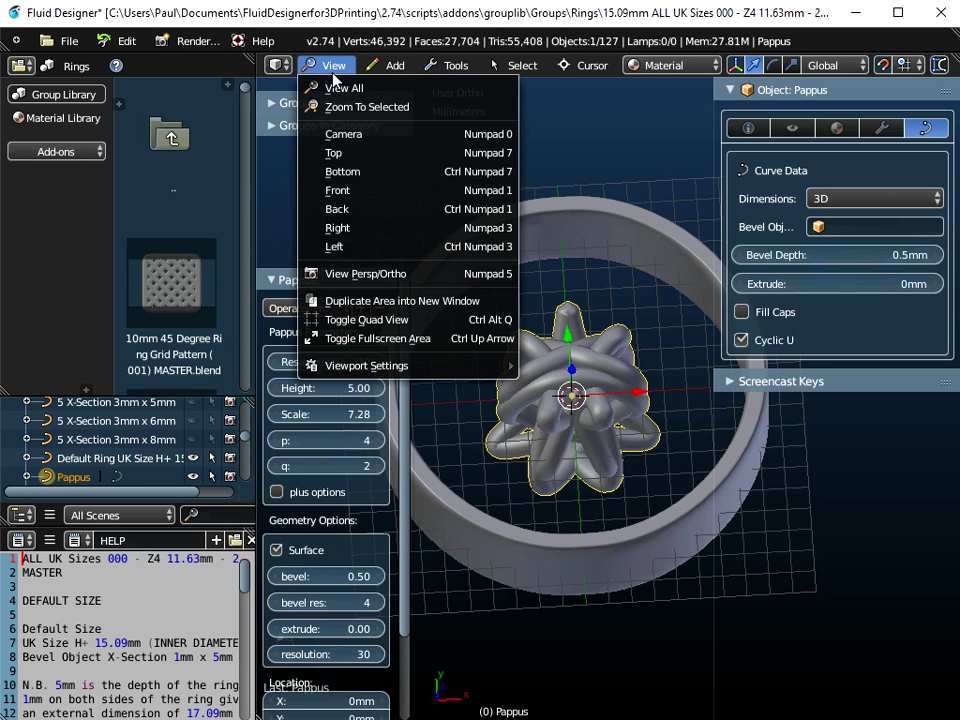
pyautogui.click(336, 153)
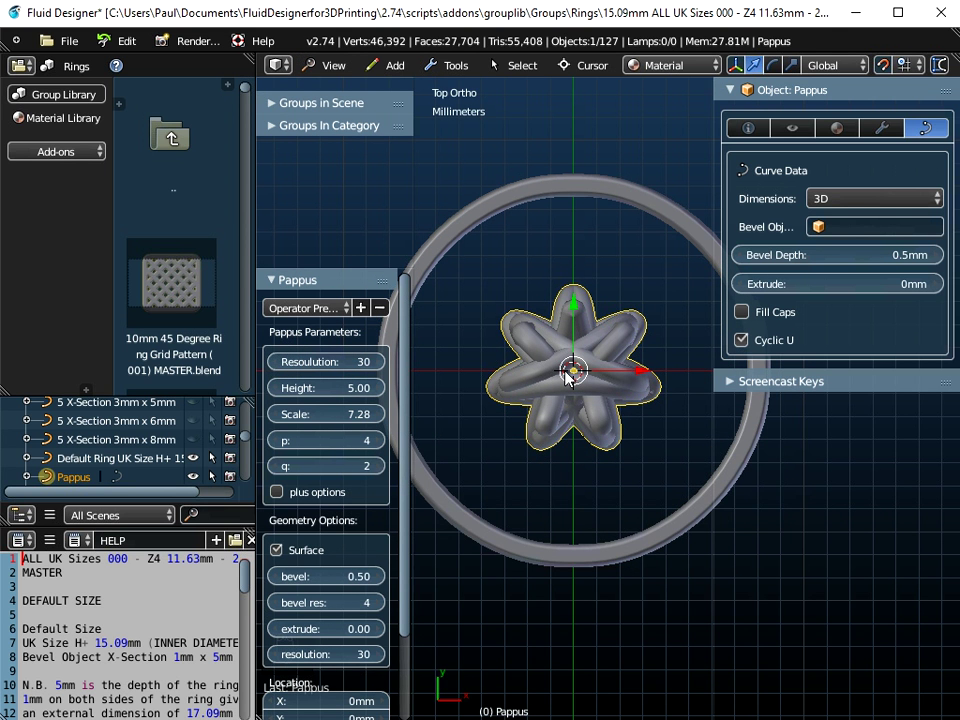
pyautogui.click(276, 466)
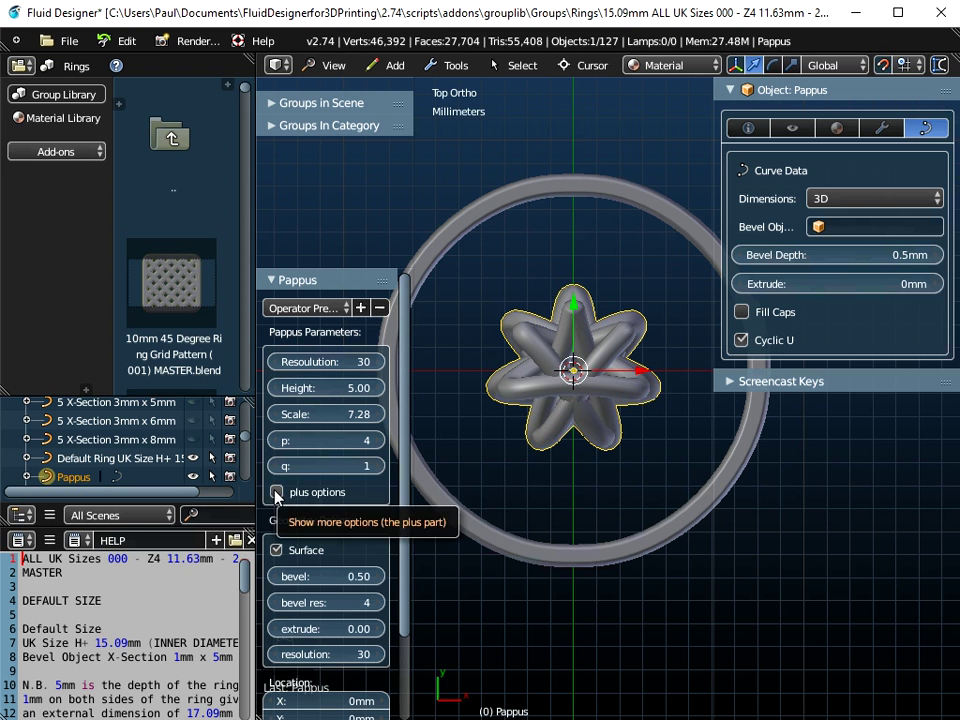
# Enable the Pappus curve's plus options and set Rounds to 1.
pyautogui.click(277, 493)
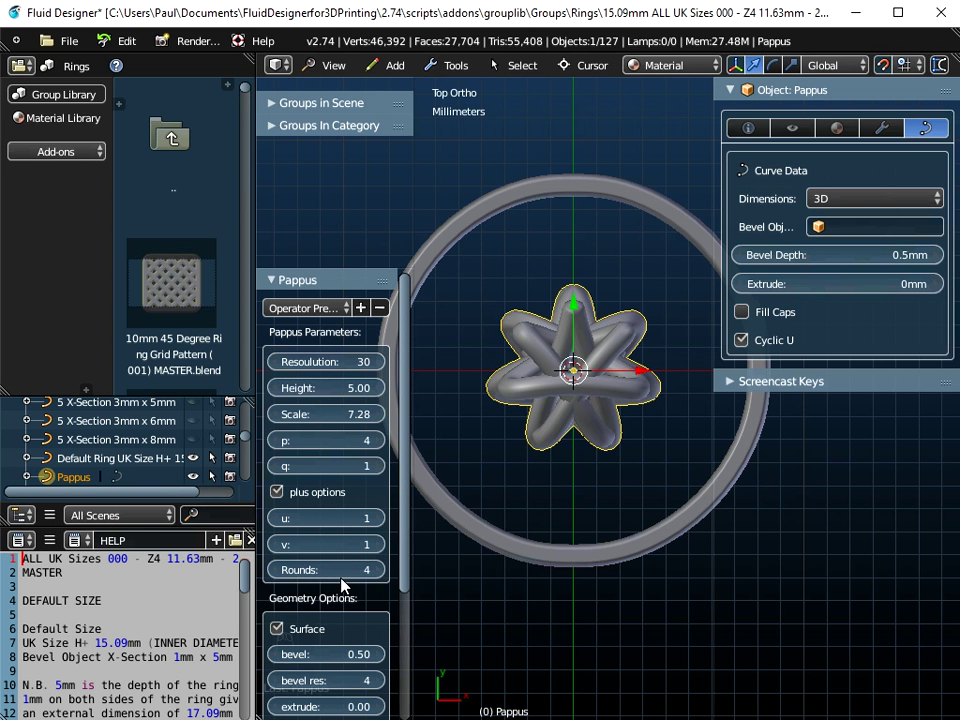
pyautogui.click(273, 571)
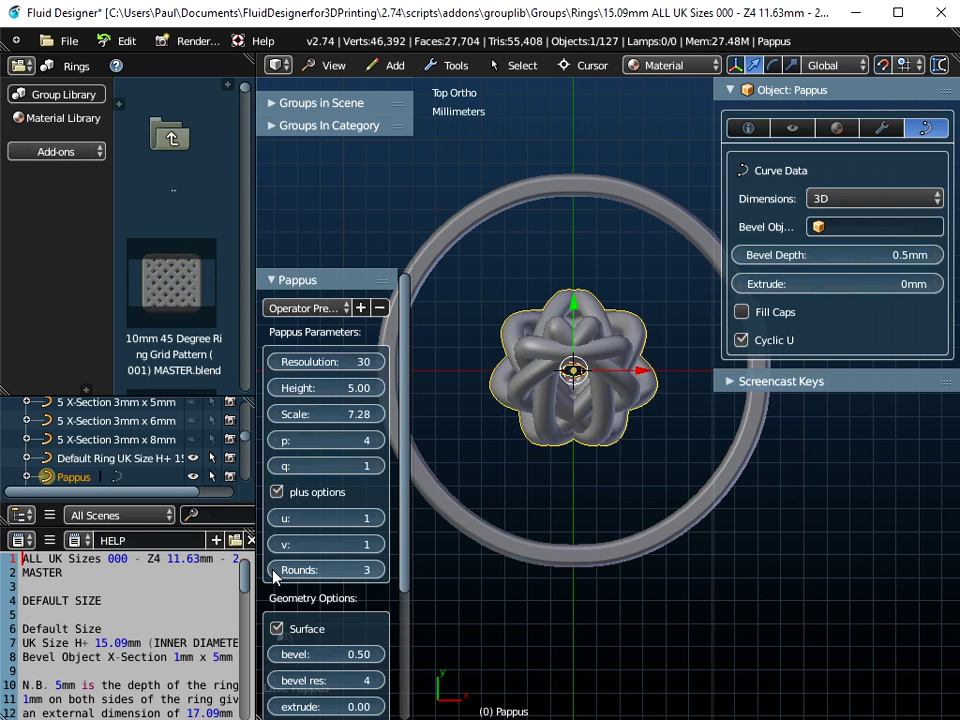
pyautogui.click(273, 571)
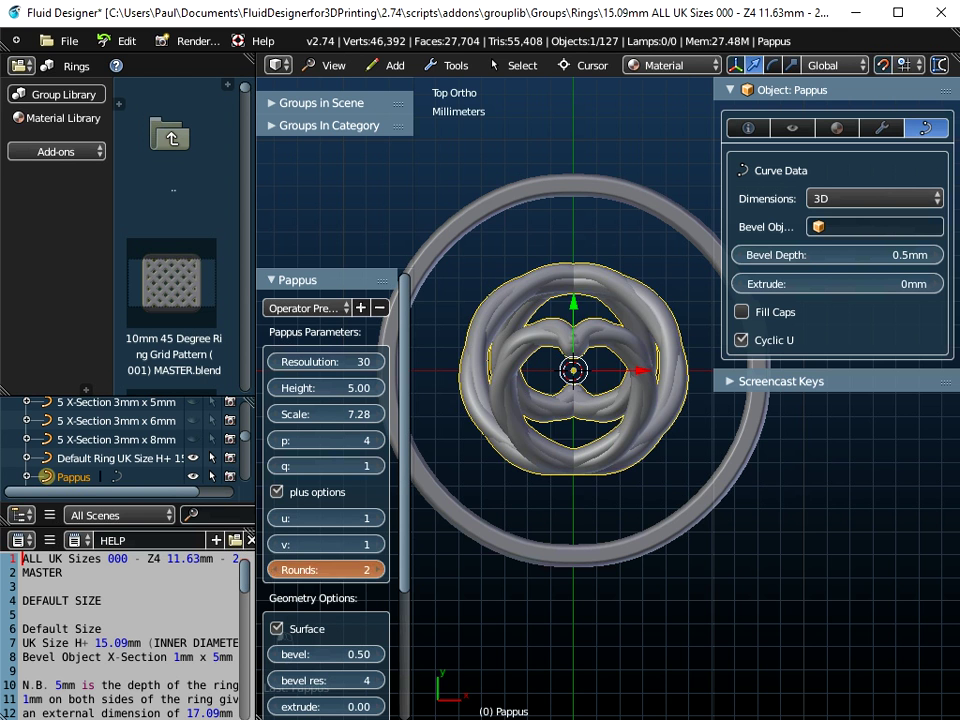
pyautogui.click(273, 571)
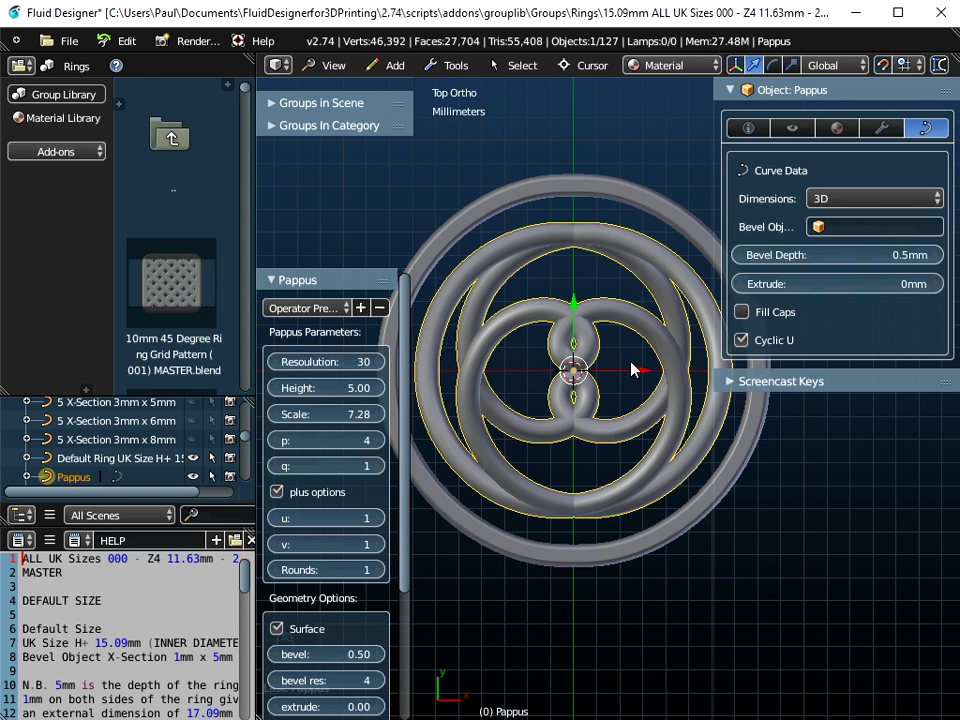
pyautogui.click(396, 66)
pyautogui.moveTo(405, 106)
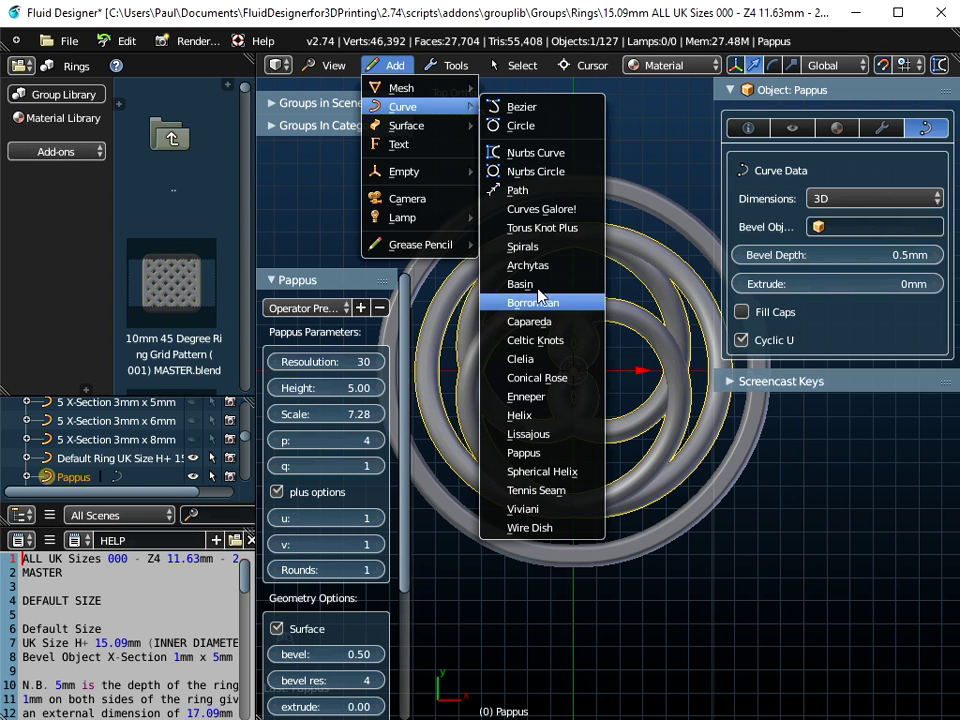
pyautogui.click(524, 452)
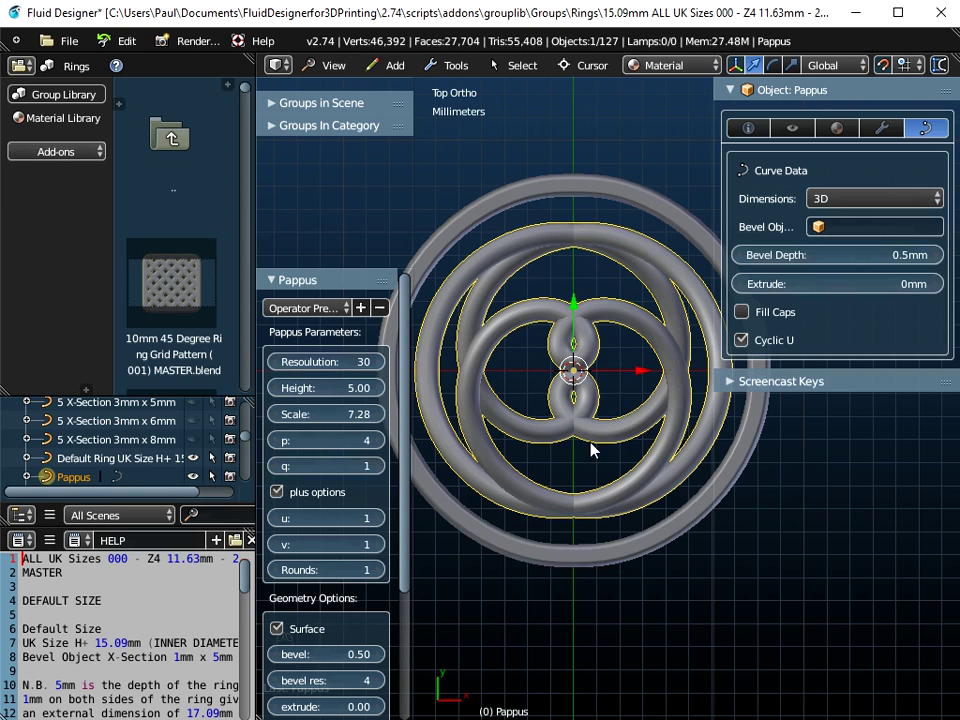
# Hide the tool shelf and view the ring with the Pappus curve from an angle.
pyautogui.scroll(-3, 588, 474)
pyautogui.moveTo(585, 471); pyautogui.dragTo(520, 430, button='middle')
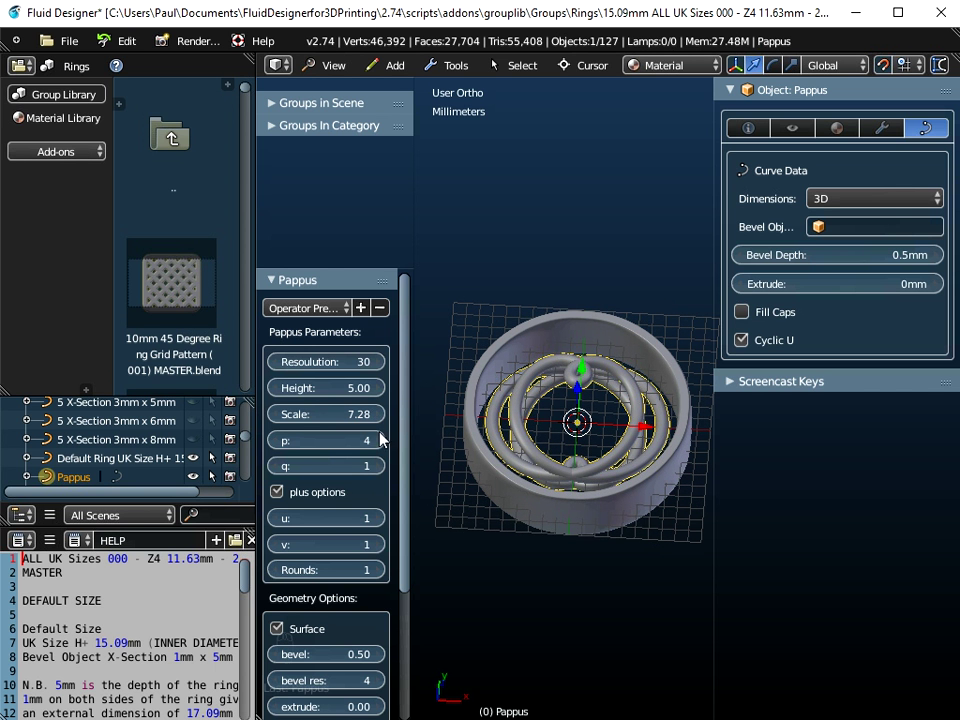
pyautogui.moveTo(413, 337); pyautogui.dragTo(221, 311)
pyautogui.moveTo(497, 392); pyautogui.dragTo(501, 467, button='middle')
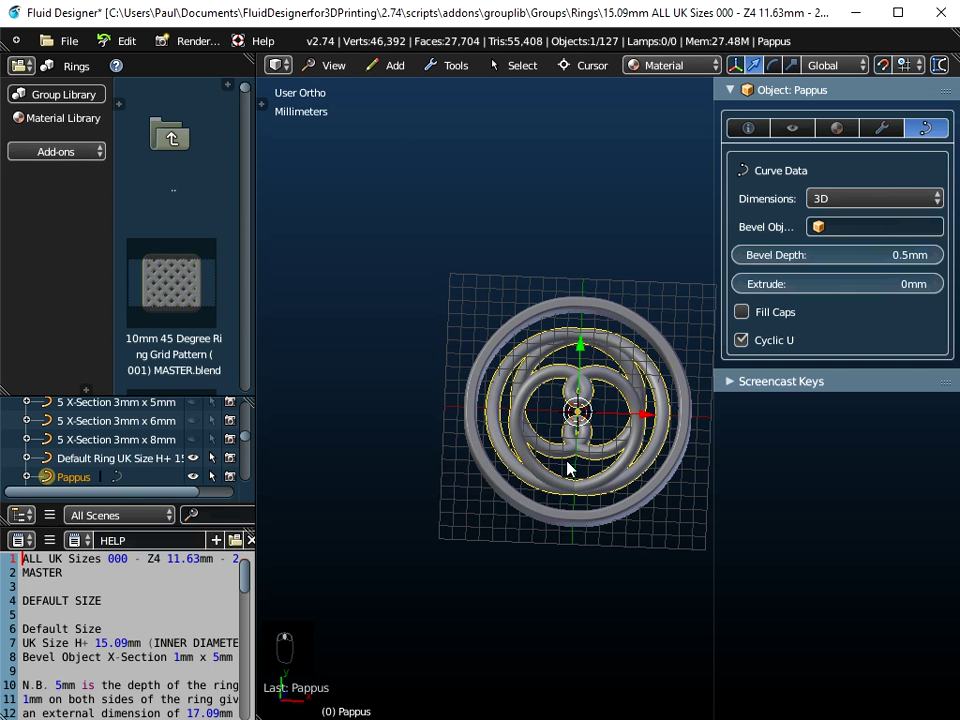
# In Top view, rotate the Pappus curve 90 degrees about the global X axis and move it along Y to sit above the ring.
pyautogui.click(333, 65)
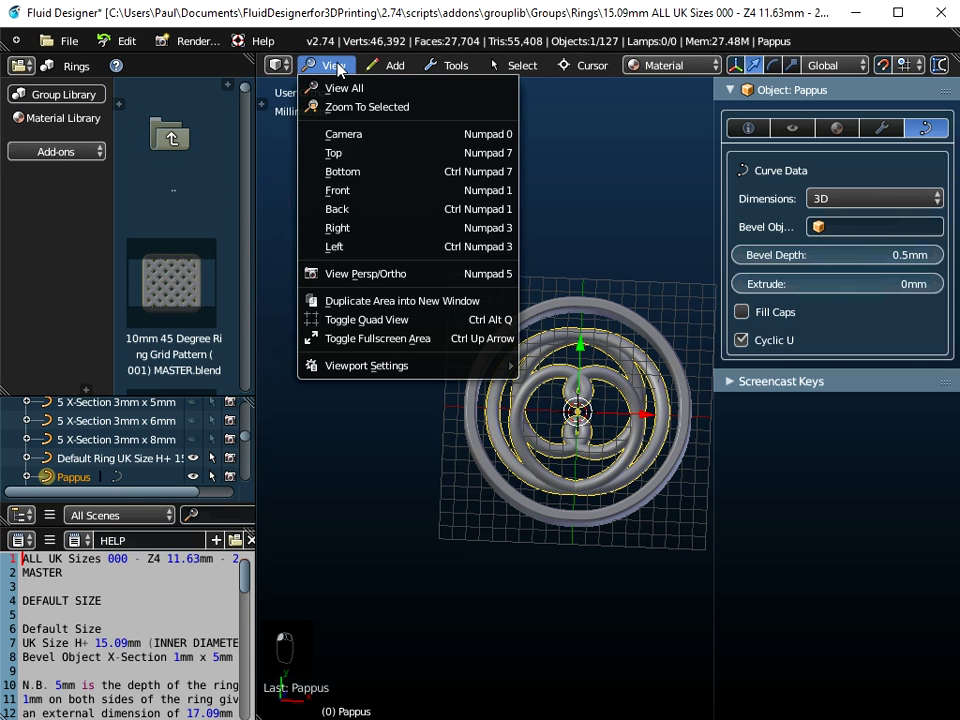
pyautogui.click(330, 152)
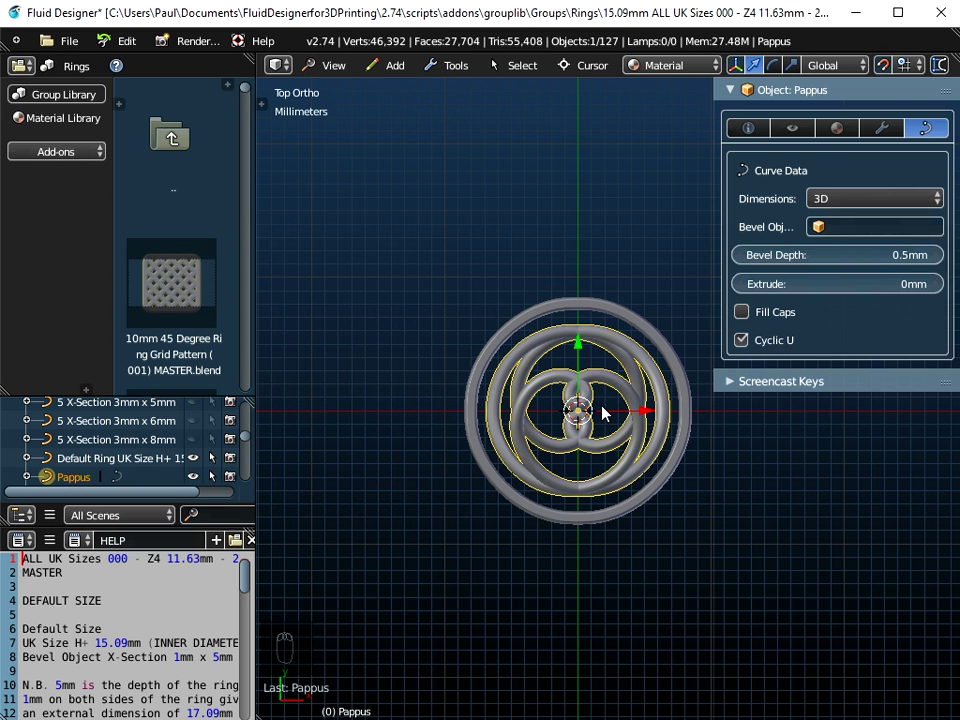
pyautogui.write('rx')
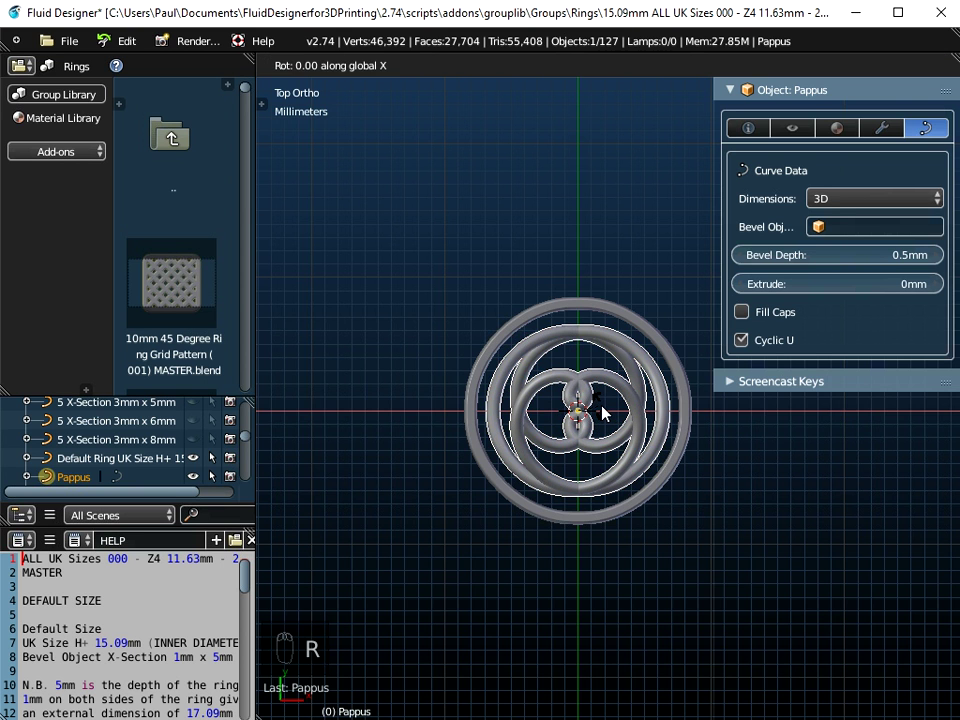
pyautogui.write('90')
pyautogui.press('Return')
pyautogui.moveTo(579, 340); pyautogui.dragTo(596, 150)
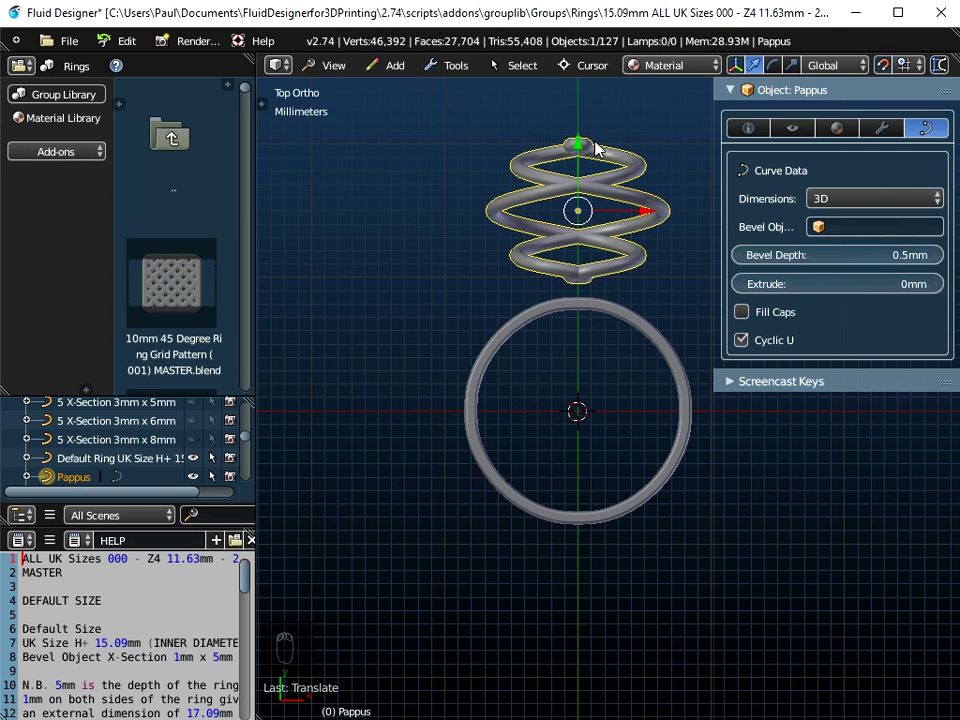
pyautogui.scroll(-1, 590, 265)
pyautogui.keyDown('shift'); pyautogui.moveTo(590, 265); pyautogui.dragTo(548, 383, button='middle'); pyautogui.keyUp('shift')
# Select the ring band, return from the reference photo to Fluid Designer, and select the band's uppermost Top-view control point in Edit Mode.
pyautogui.rightClick(551, 371)
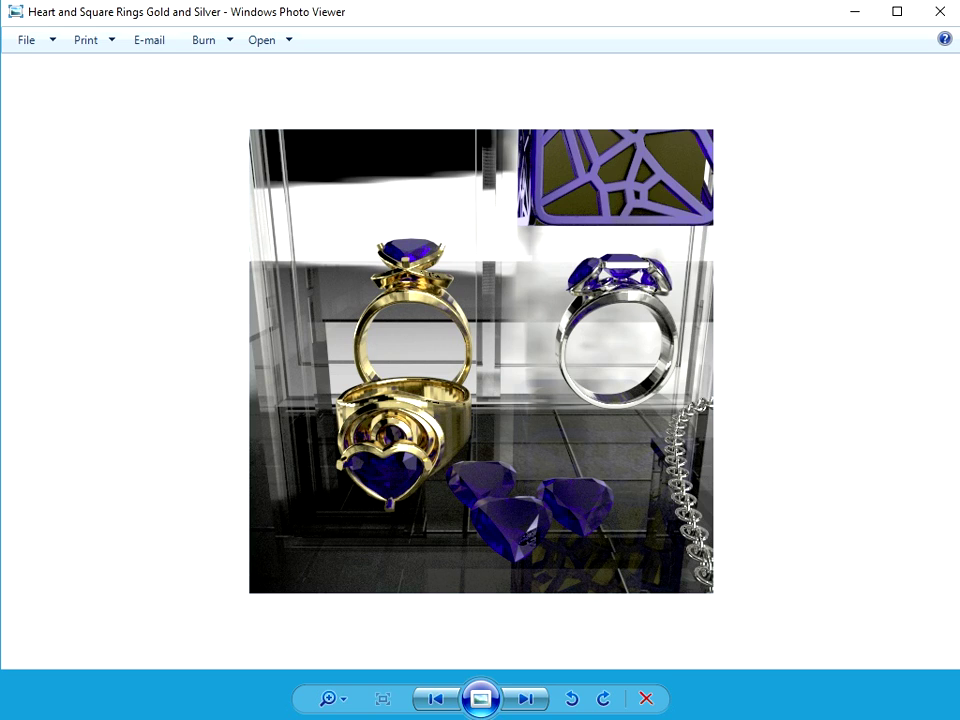
pyautogui.hotkey('alt', 'F4')
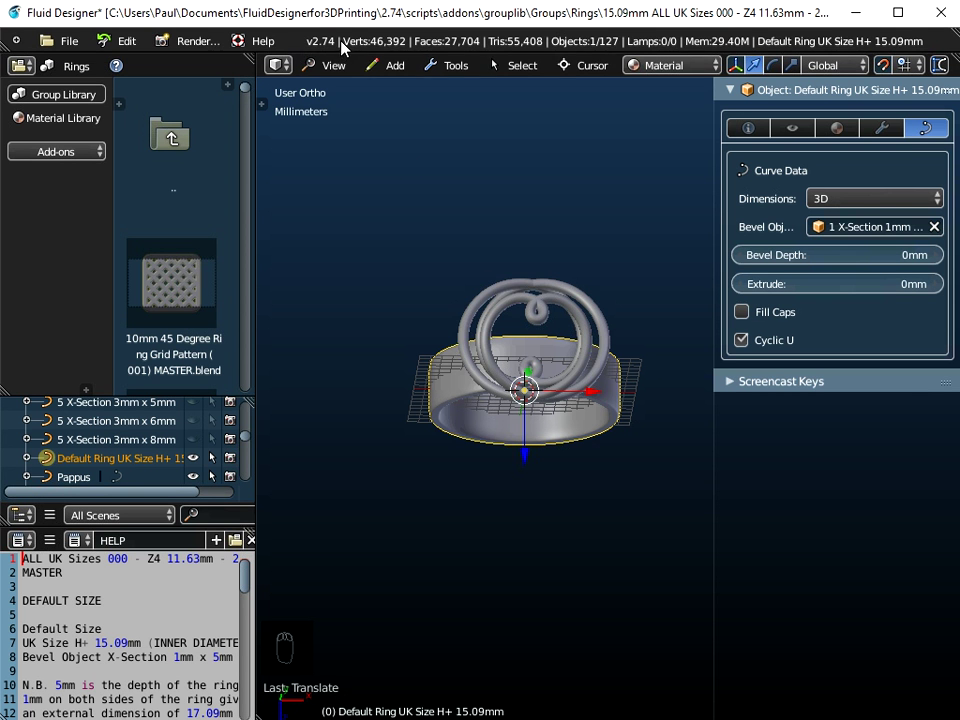
pyautogui.click(330, 65)
pyautogui.click(334, 155)
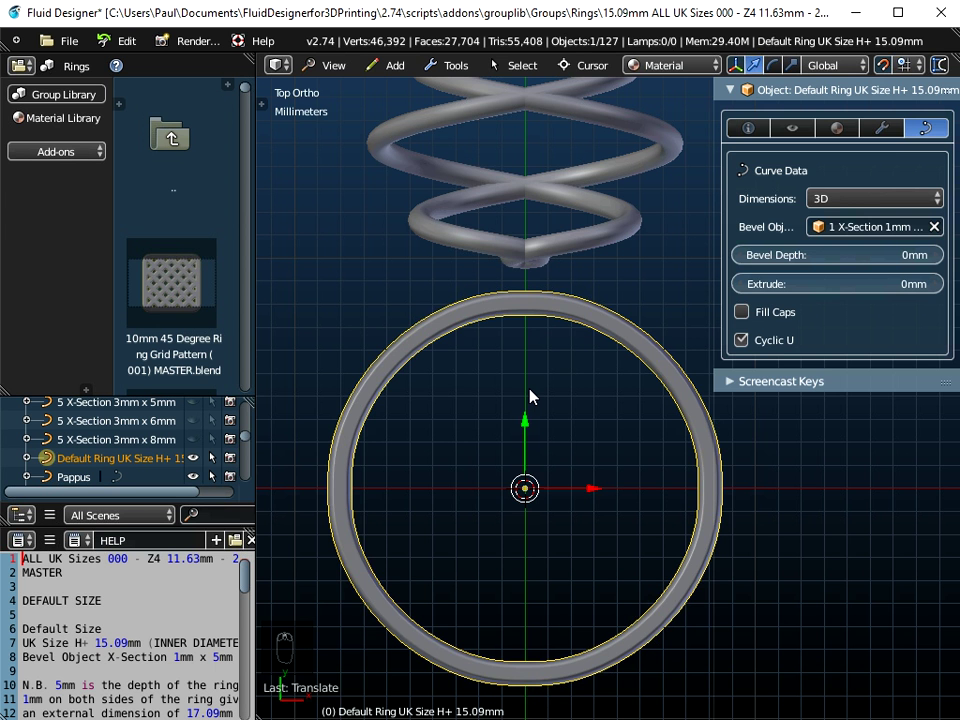
pyautogui.press('Tab')
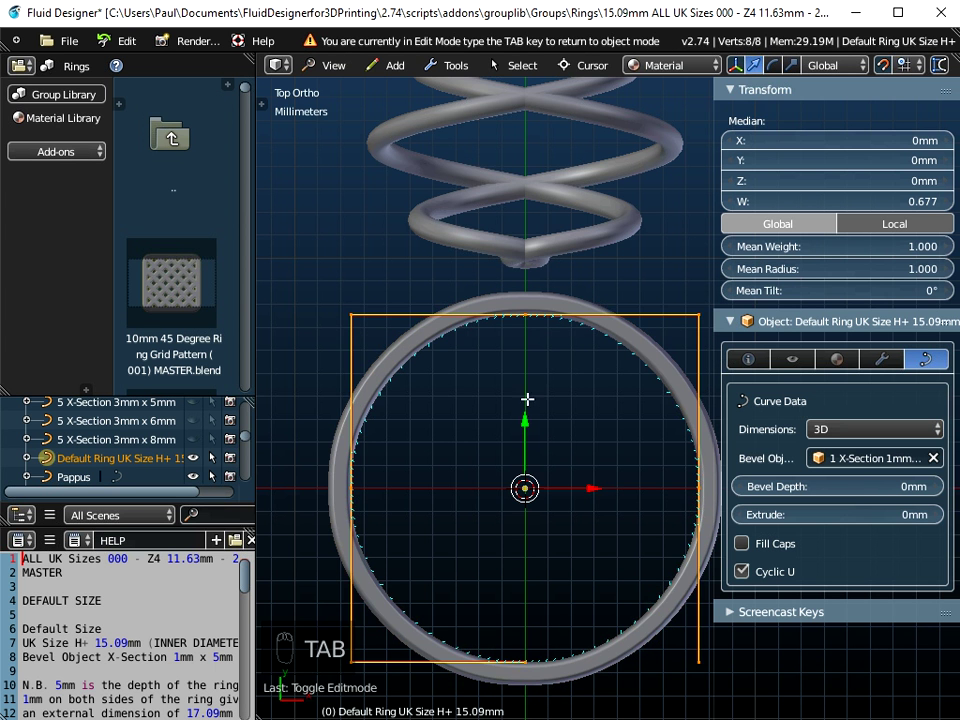
pyautogui.rightClick(528, 300)
pyautogui.moveTo(540, 402); pyautogui.dragTo(553, 594, button='middle')
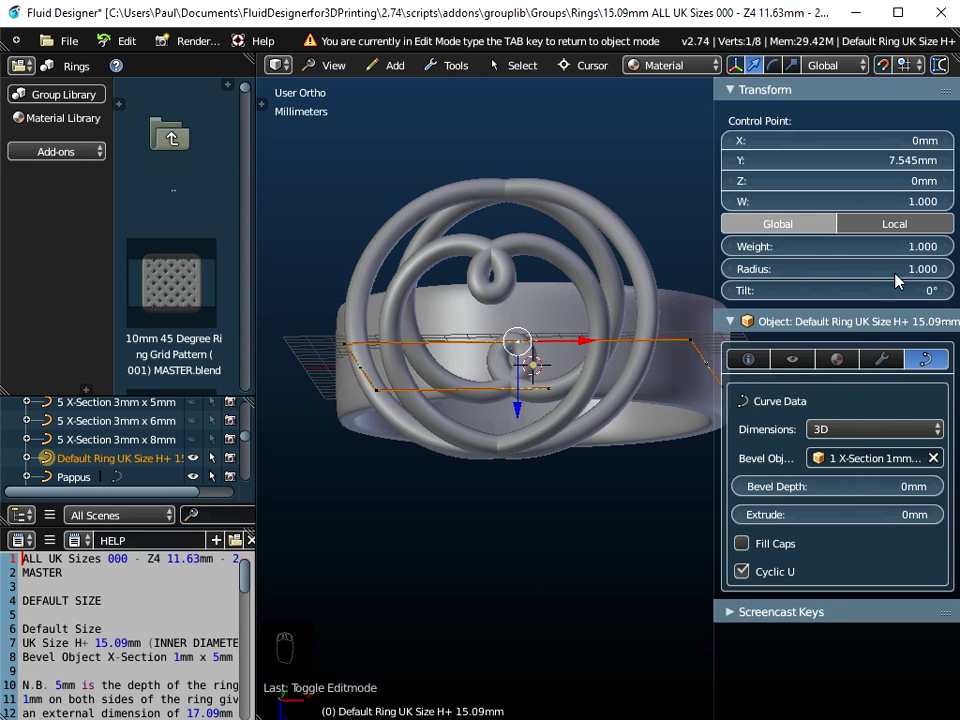
# Set the radius of the band's selected control point to 2.6, judging the width against the Pappus curve in Back view.
pyautogui.moveTo(816, 269); pyautogui.dragTo(880, 269)
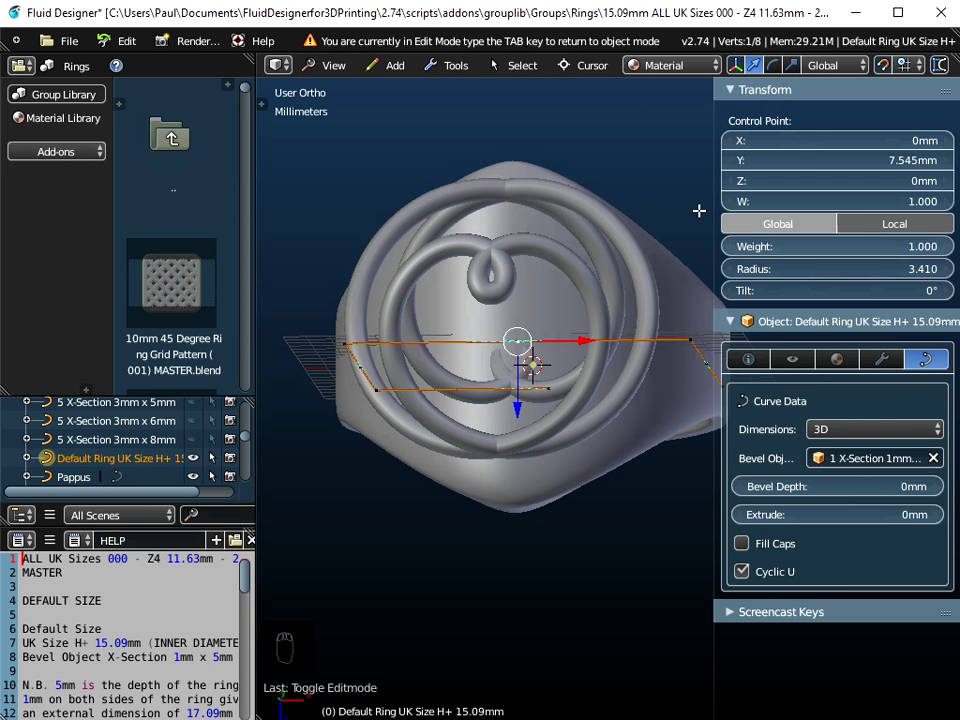
pyautogui.click(330, 65)
pyautogui.click(340, 209)
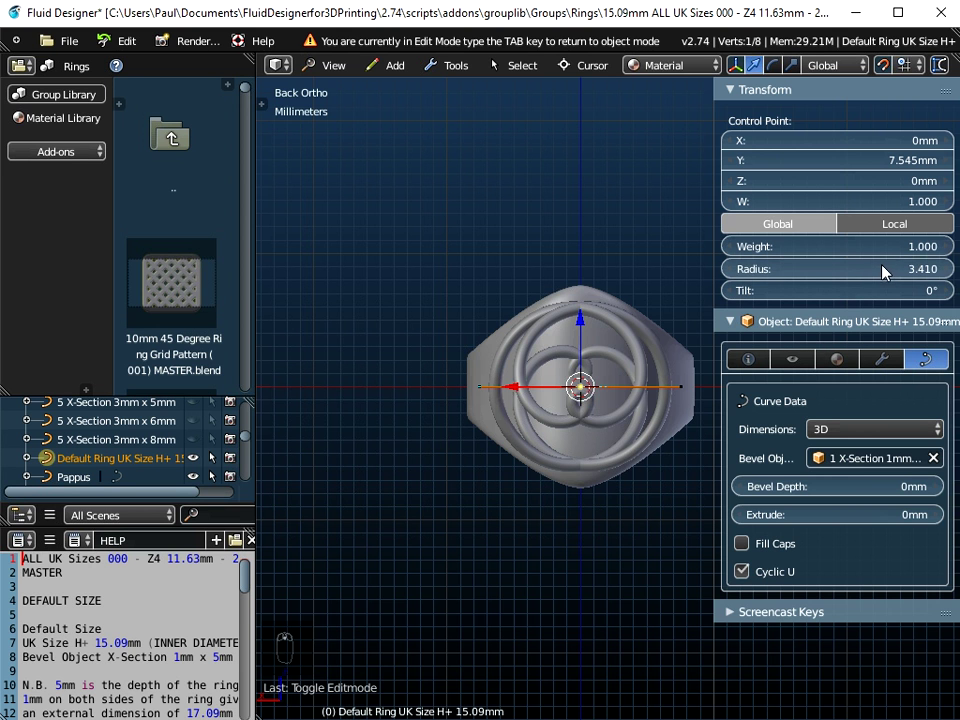
pyautogui.click(735, 268)
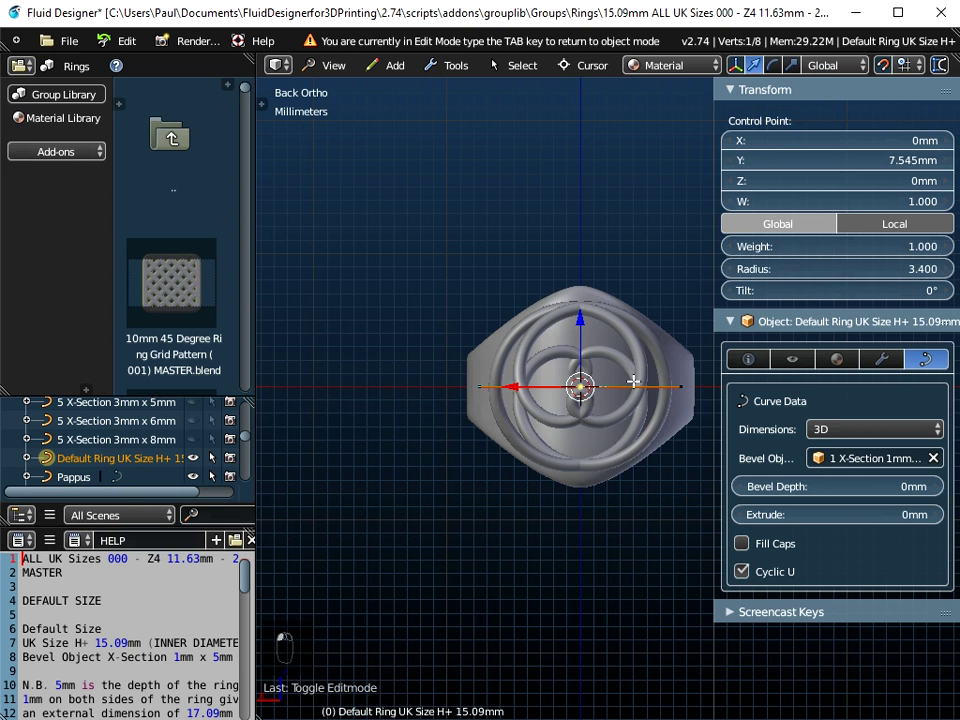
pyautogui.scroll(1, 597, 418)
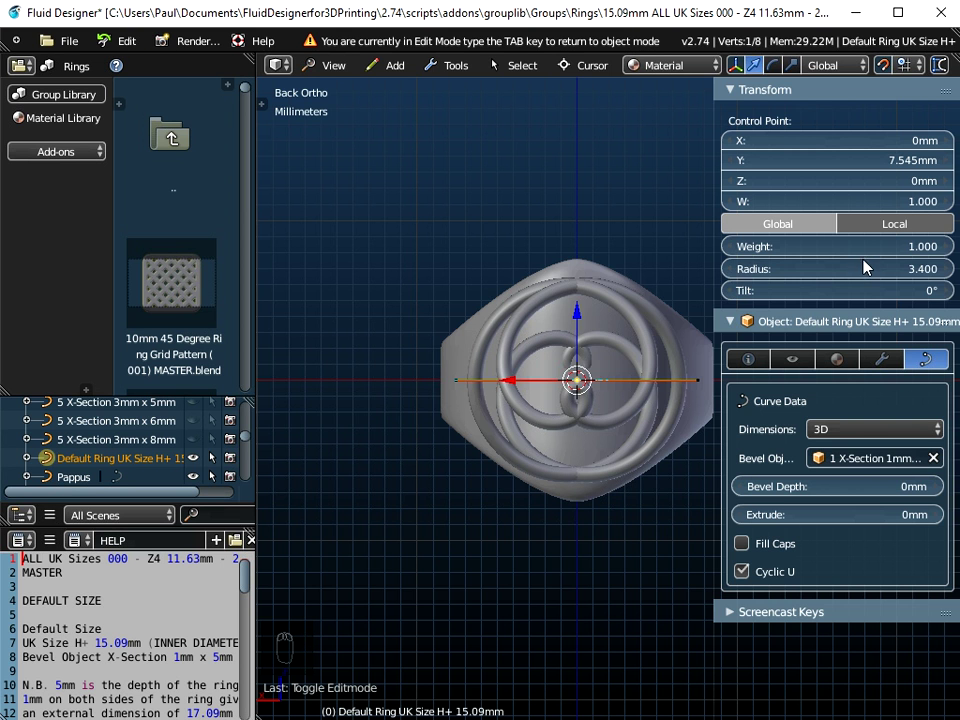
pyautogui.click(733, 270)
pyautogui.click(733, 270)
pyautogui.click(733, 270)
pyautogui.moveTo(889, 268); pyautogui.dragTo(811, 268)
pyautogui.click(887, 267)
pyautogui.write('2.6')
pyautogui.press('Return')
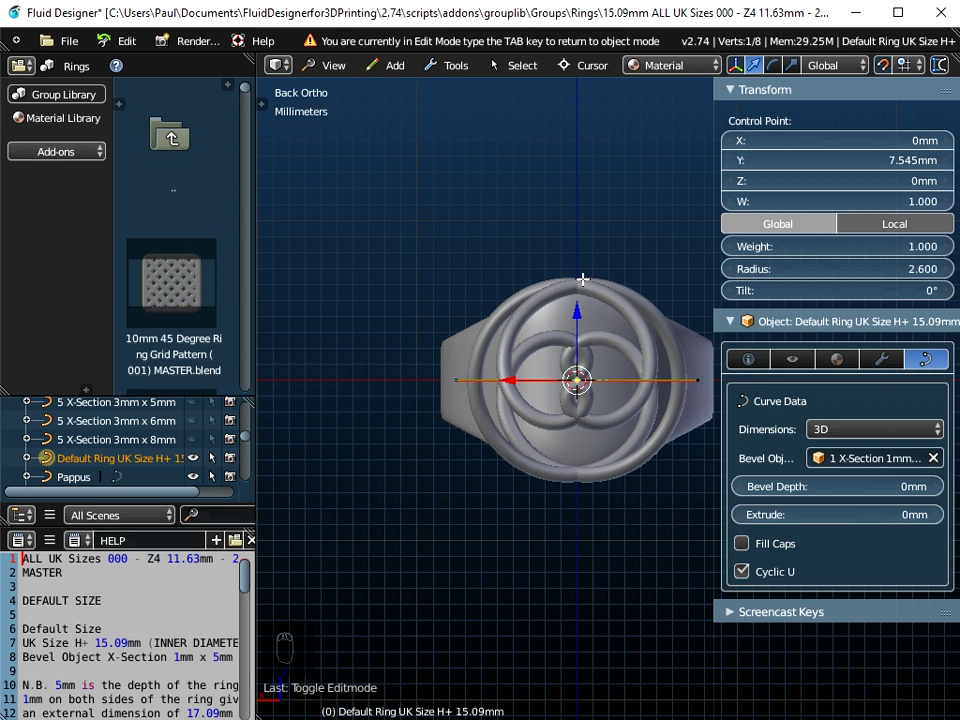
# Leave Edit Mode, scale the Pappus curve uniformly by 0.8 in Back view, and apply its scale.
pyautogui.moveTo(585, 332); pyautogui.dragTo(576, 431, button='middle')
pyautogui.press('Tab')
pyautogui.rightClick(567, 205)
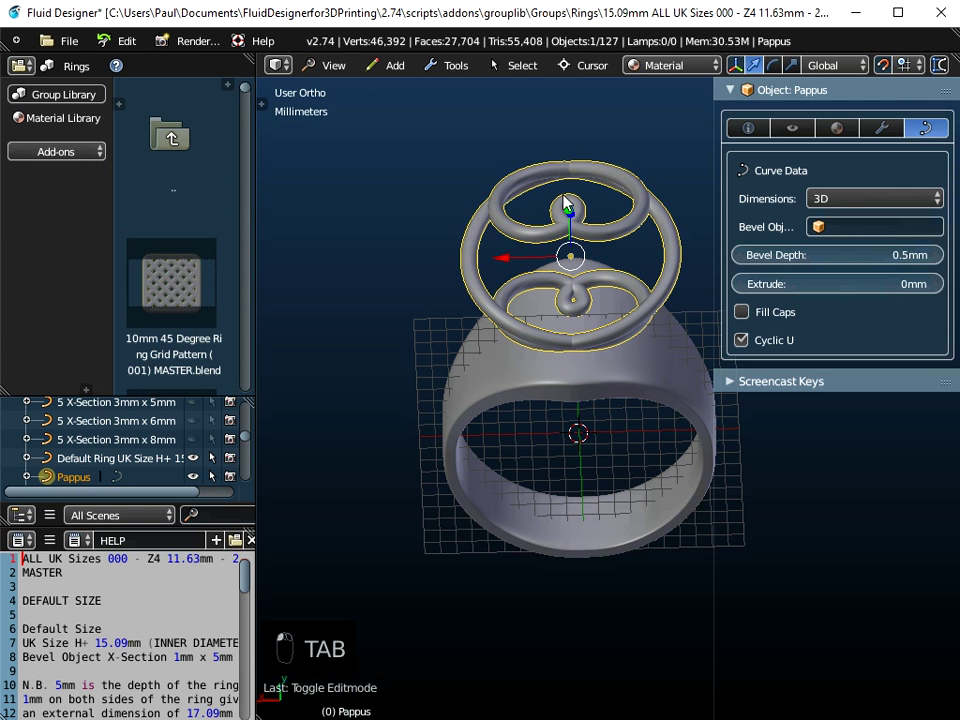
pyautogui.click(325, 65)
pyautogui.click(343, 208)
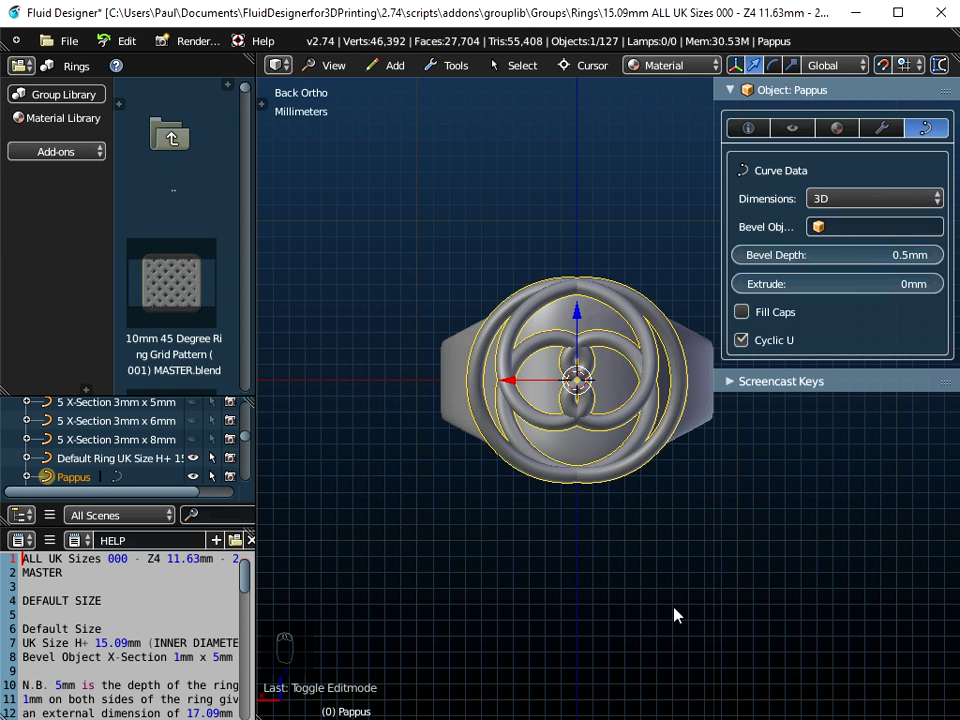
pyautogui.press('s')
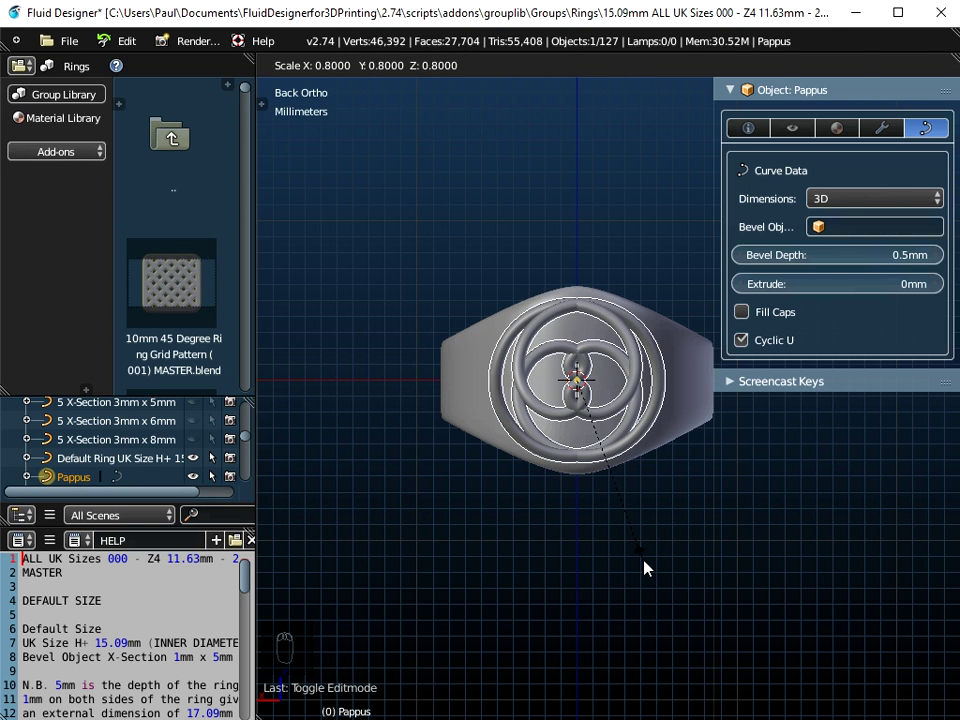
pyautogui.click(644, 568)
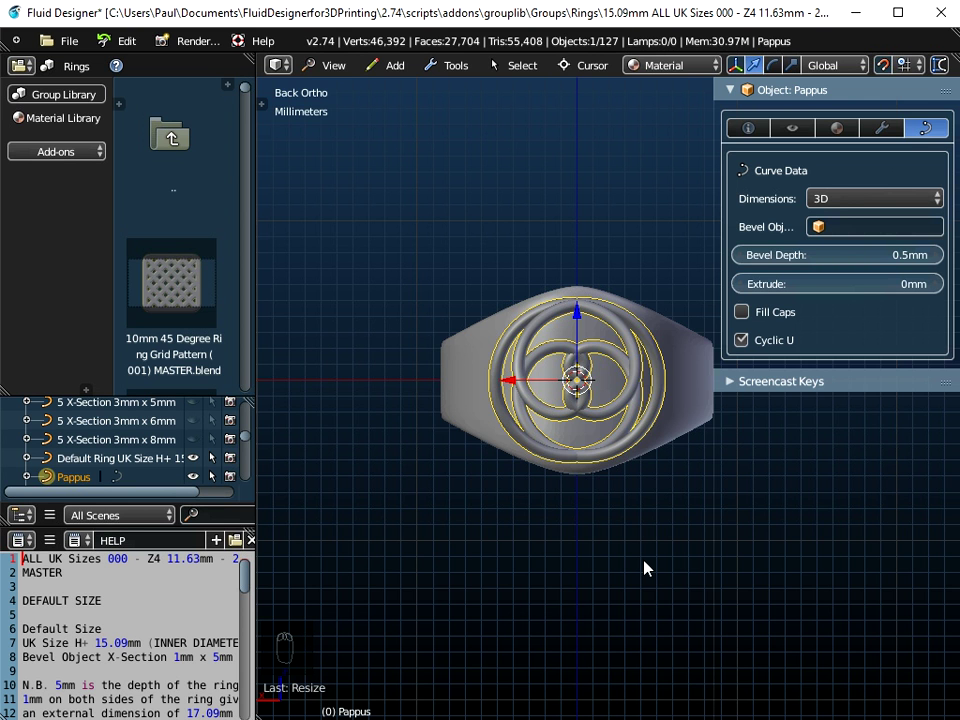
pyautogui.hotkey('ctrl', 'a')
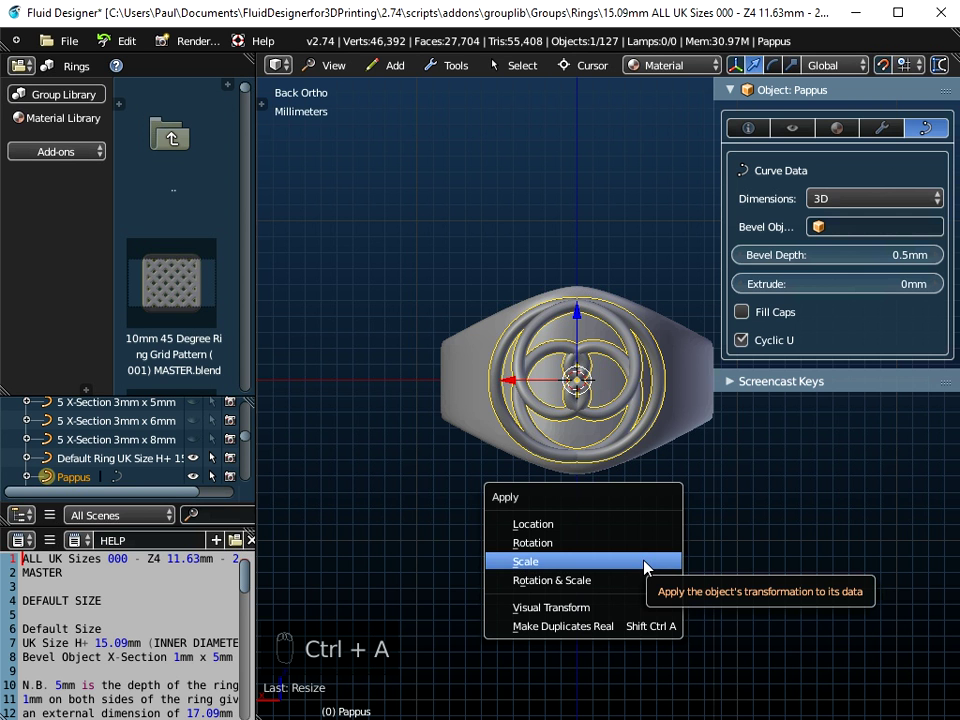
pyautogui.click(644, 563)
# Assign the 1 X-Section 1mm x 2mm profile as the Pappus curve's bevel object.
pyautogui.scroll(3, 596, 422)
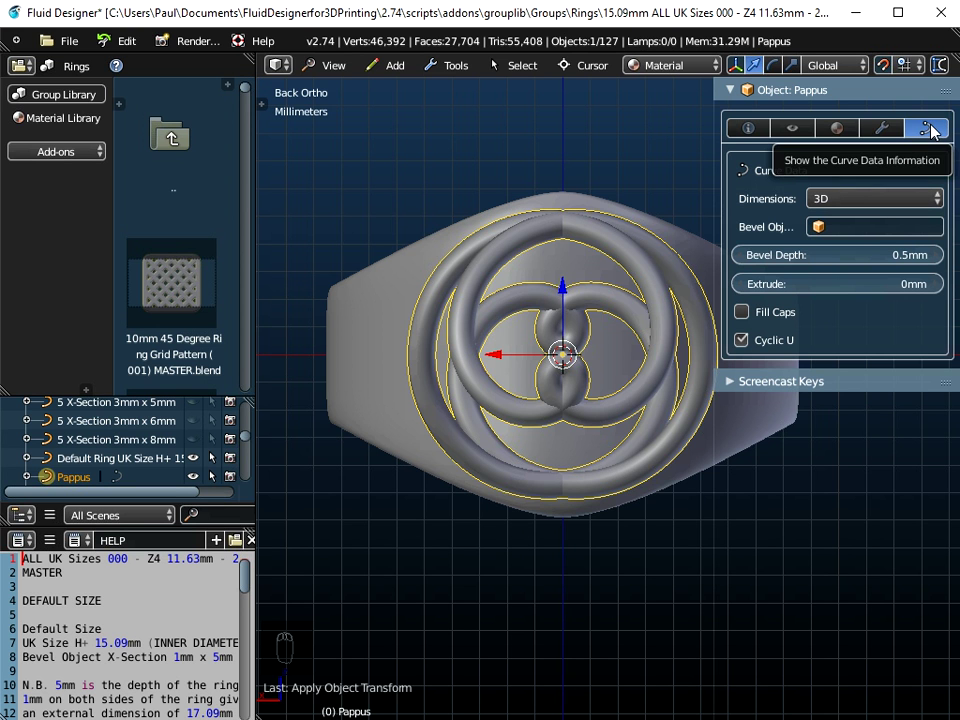
pyautogui.moveTo(536, 497); pyautogui.dragTo(538, 398, button='middle')
pyautogui.scroll(-2, 538, 398)
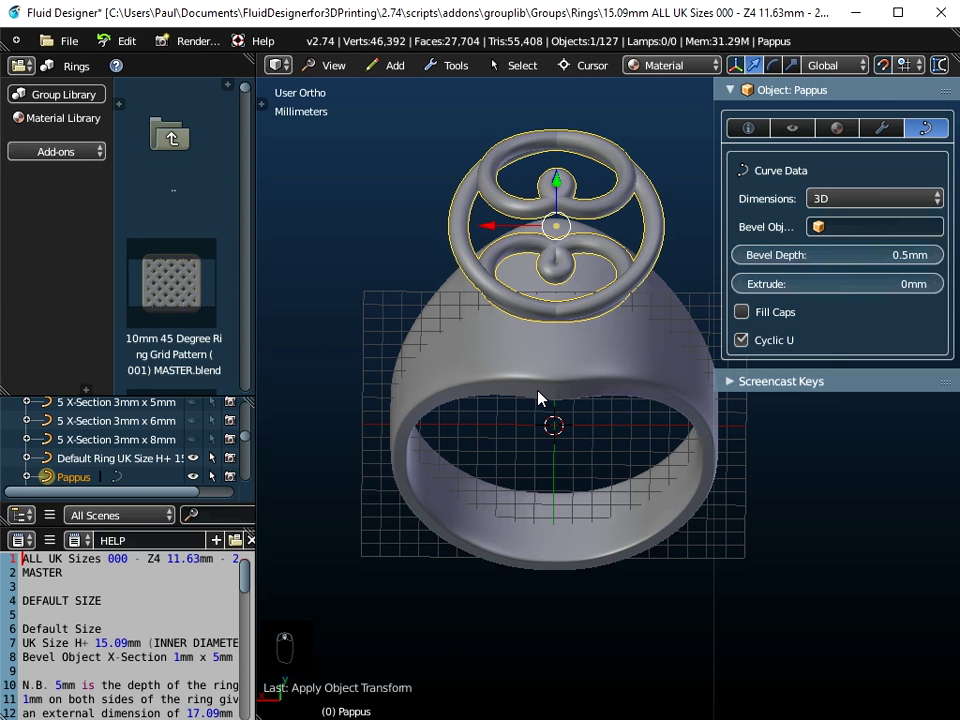
pyautogui.click(853, 226)
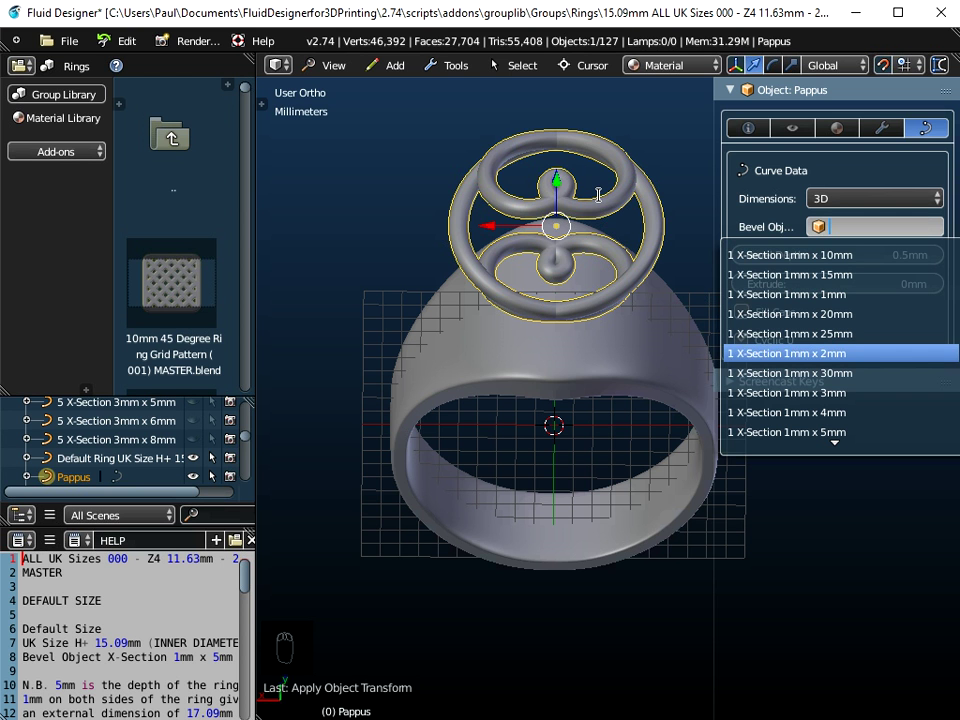
pyautogui.click(795, 353)
pyautogui.moveTo(621, 311); pyautogui.dragTo(610, 285, button='middle')
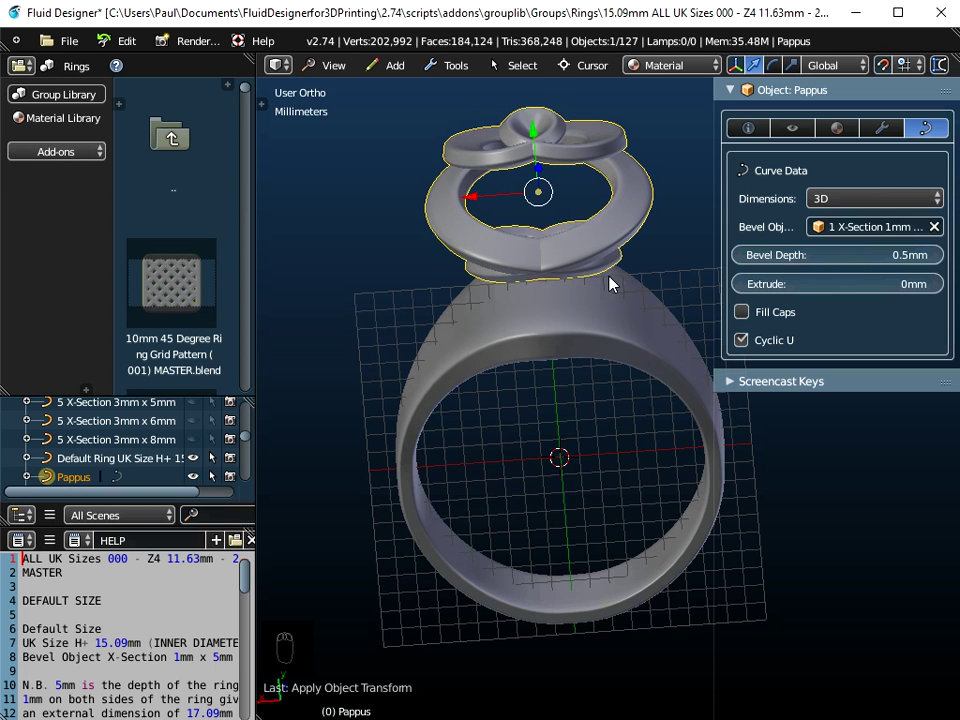
# In Edit Mode and Top view, box-select the Pappus curve's lowest loop of control points and move it 2 mm up towards the curve's centre.
pyautogui.click(330, 65)
pyautogui.click(345, 153)
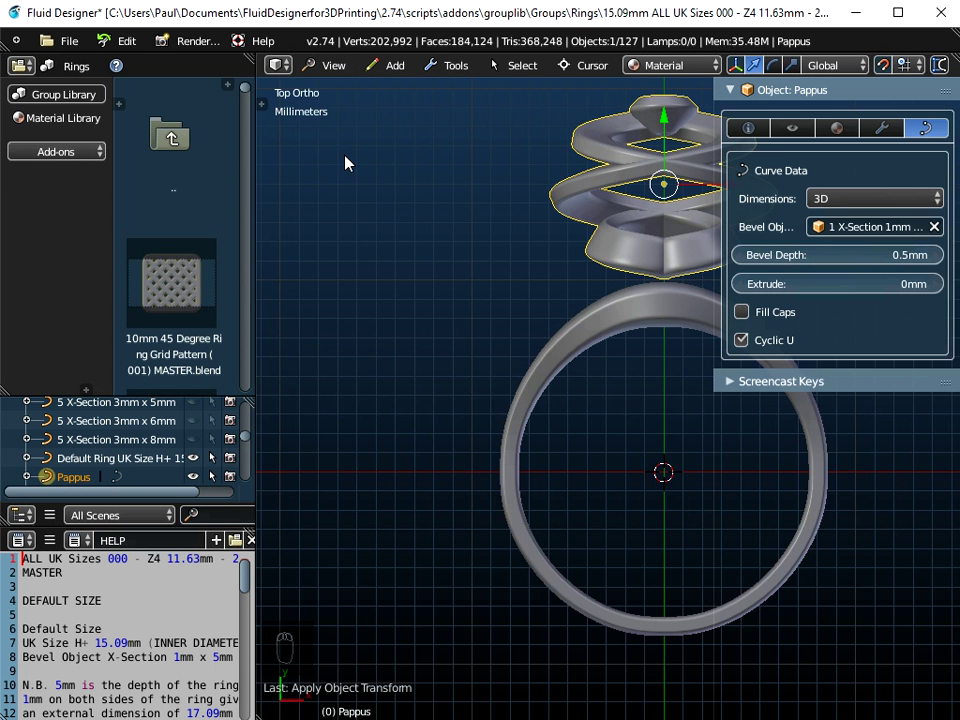
pyautogui.scroll(-2, 447, 347)
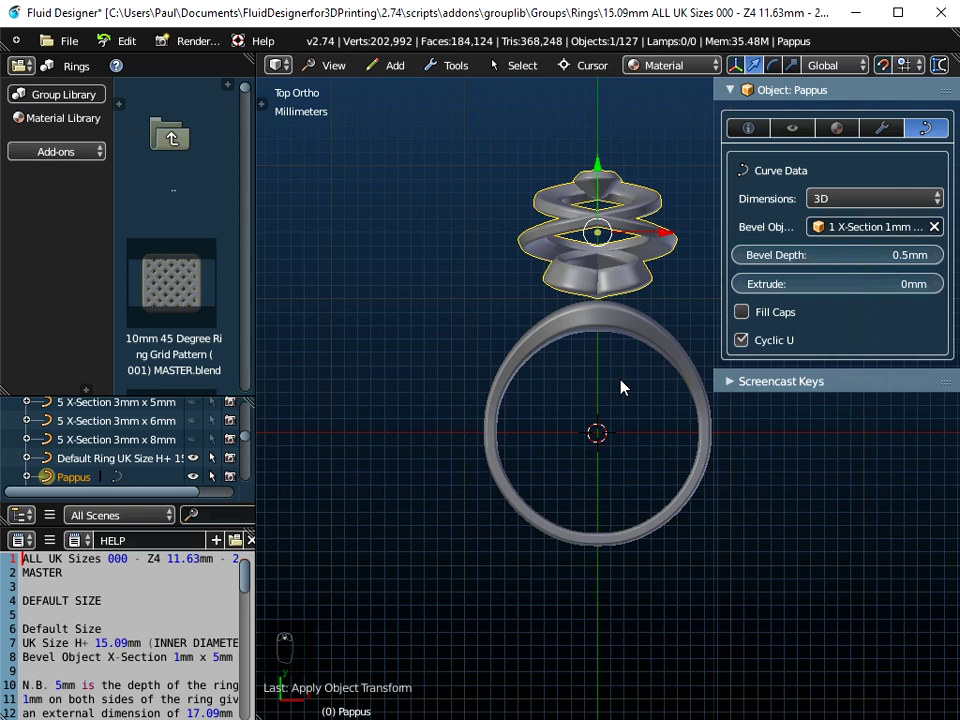
pyautogui.keyDown('shift'); pyautogui.moveTo(623, 386); pyautogui.dragTo(527, 493, button='middle'); pyautogui.keyUp('shift')
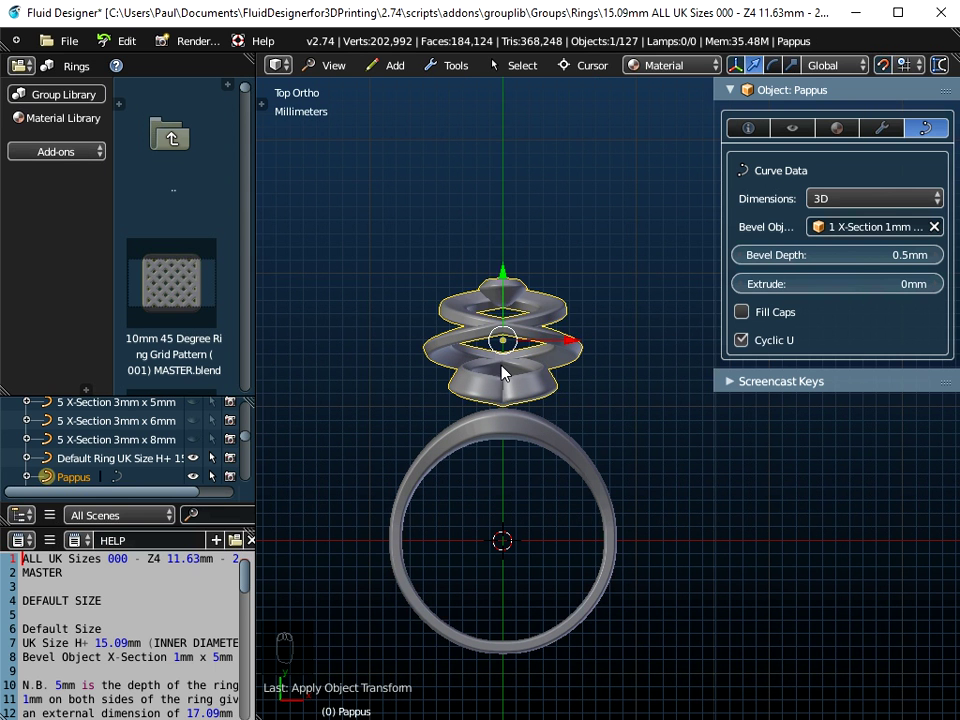
pyautogui.scroll(1, 510, 342)
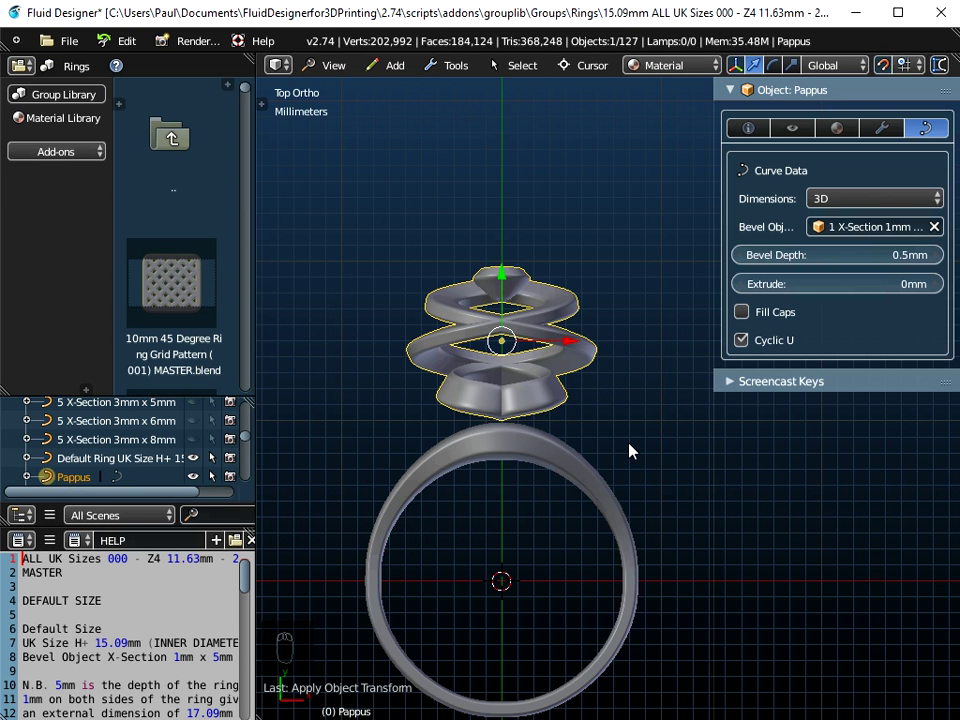
pyautogui.press('Tab')
pyautogui.scroll(3, 572, 435)
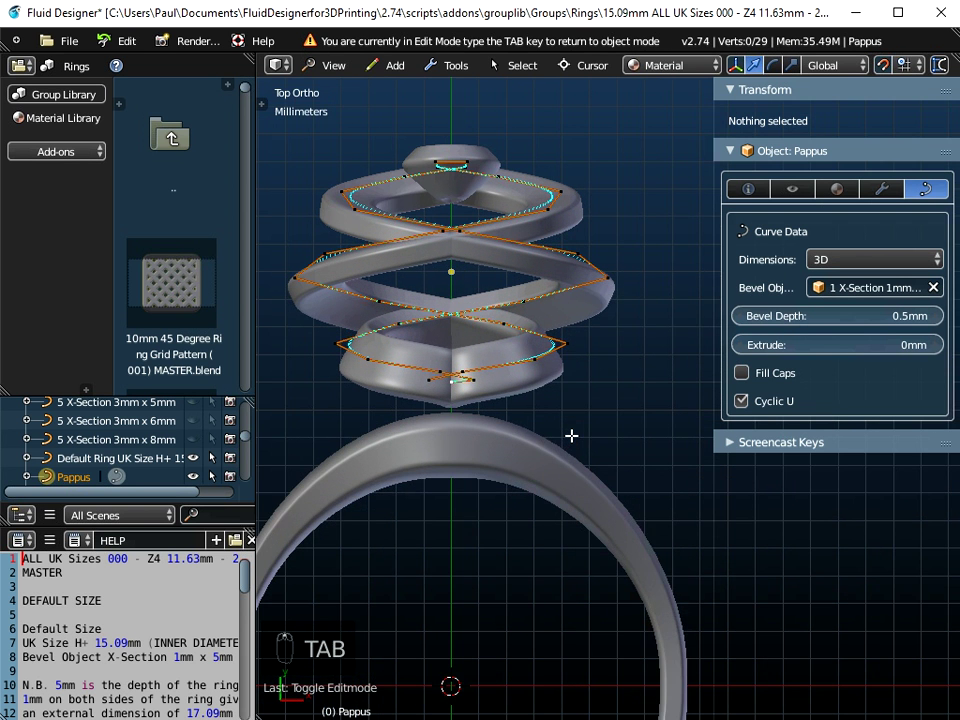
pyautogui.keyDown('shift'); pyautogui.moveTo(626, 452); pyautogui.dragTo(702, 479, button='middle'); pyautogui.keyUp('shift')
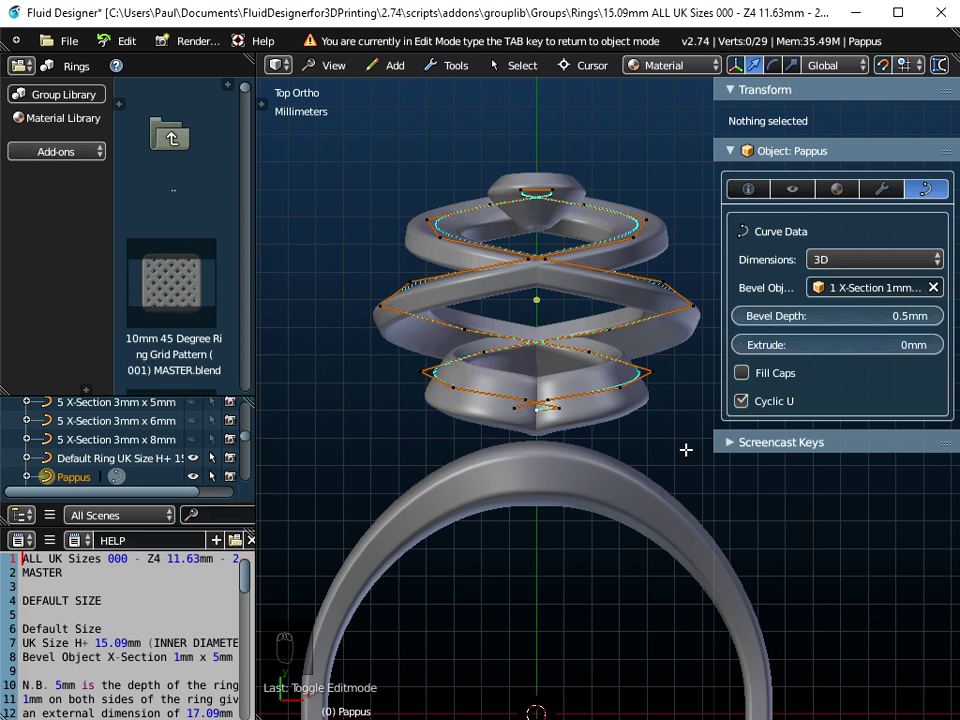
pyautogui.press('b')
pyautogui.moveTo(685, 449); pyautogui.dragTo(349, 336)
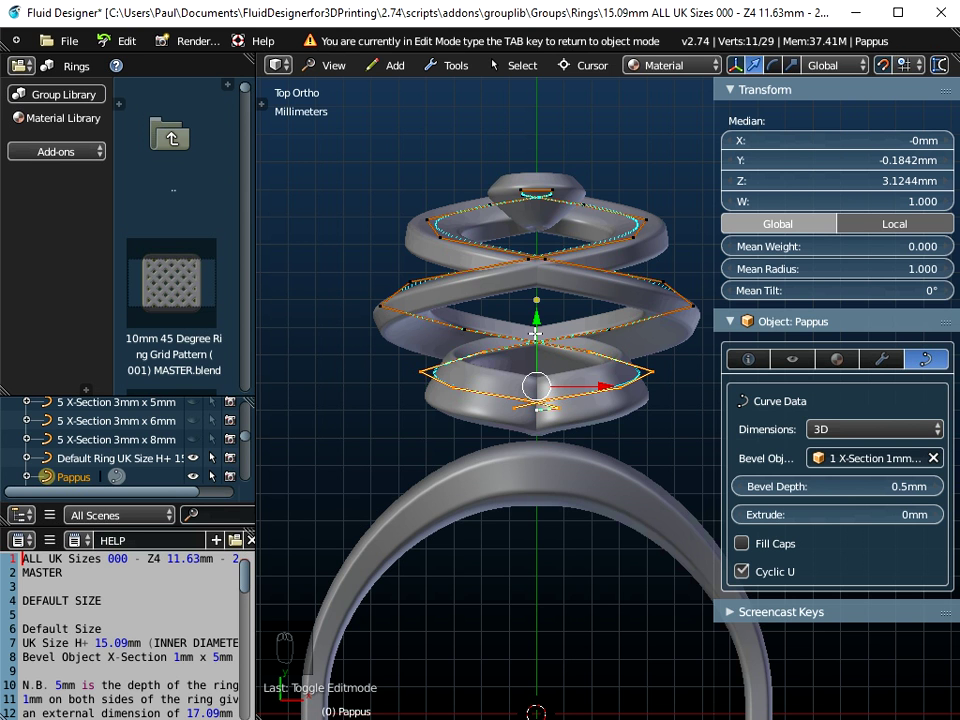
pyautogui.moveTo(537, 320); pyautogui.dragTo(537, 272)
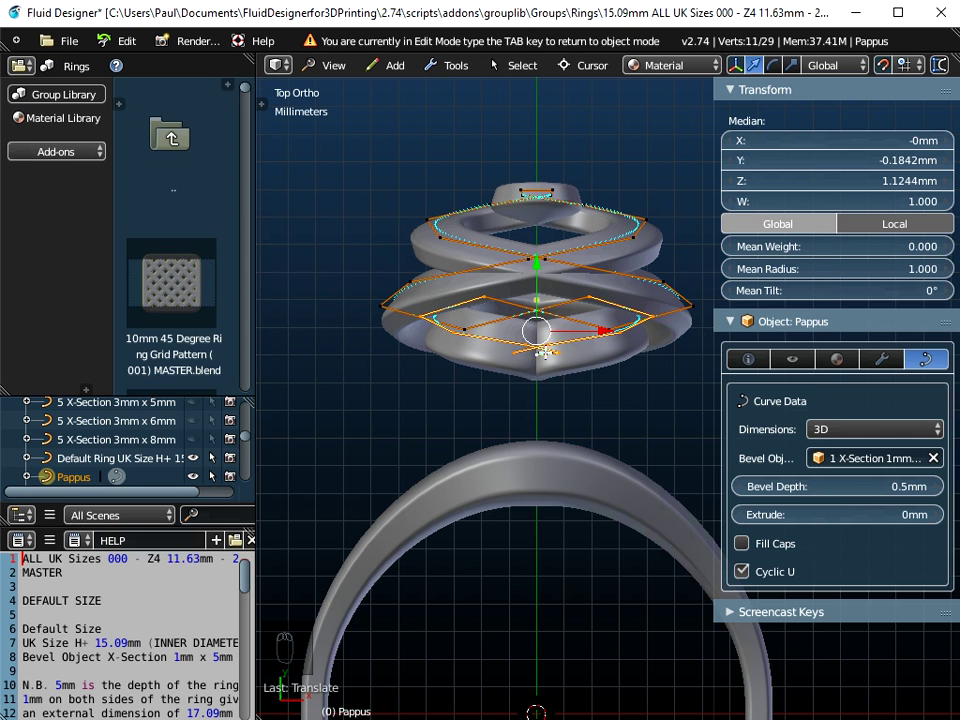
# Leave Edit Mode and move the Pappus curve 4 mm down along Y in Top view, onto the top of the band.
pyautogui.scroll(-1, 547, 382)
pyautogui.moveTo(547, 382); pyautogui.dragTo(559, 409, button='middle')
pyautogui.press('Tab')
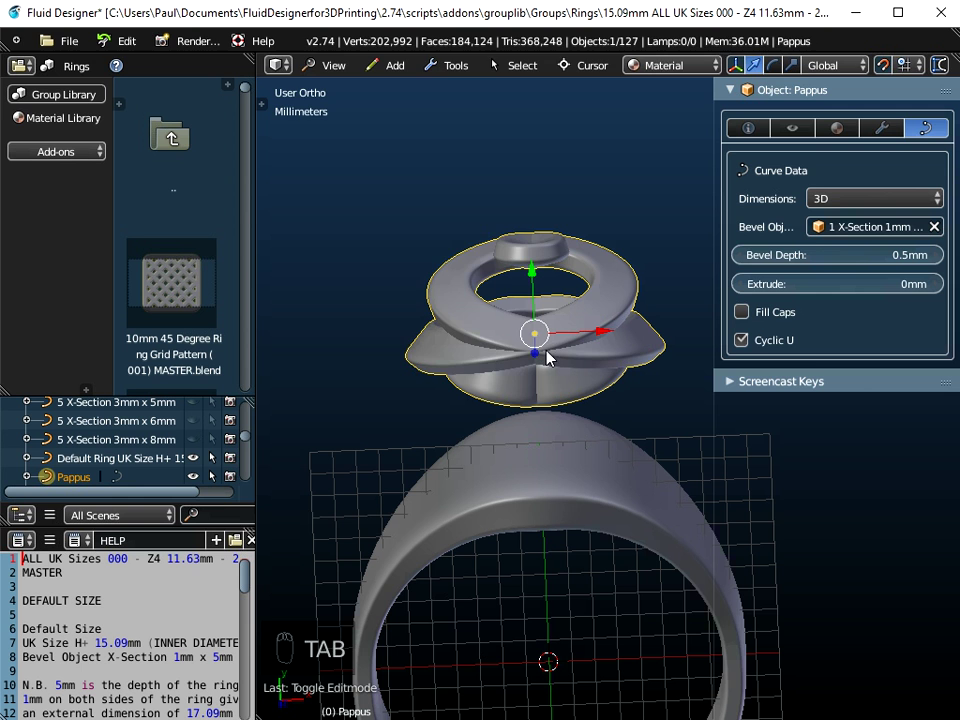
pyautogui.click(330, 65)
pyautogui.click(362, 155)
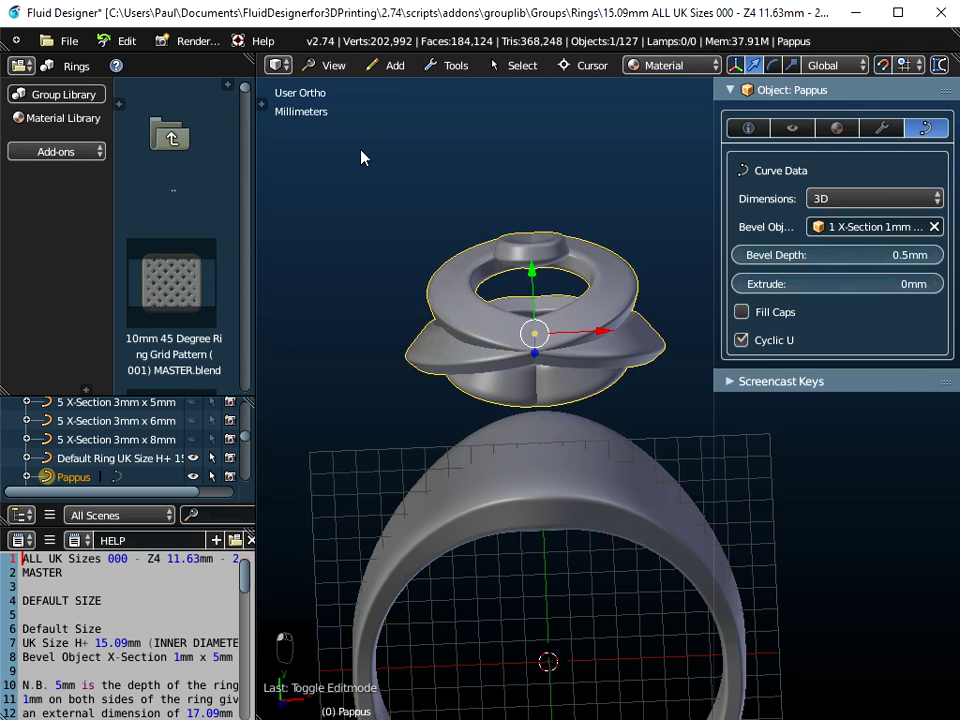
pyautogui.press('g')
pyautogui.press('y')
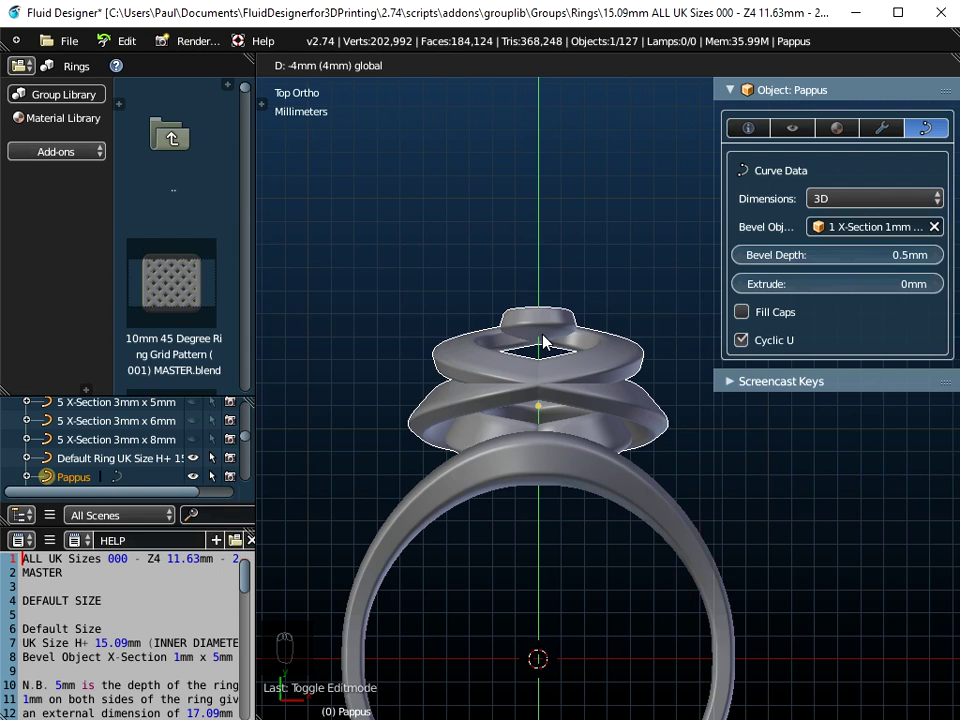
pyautogui.click(543, 345)
# Examine how the Pappus curve sits on the widened band from several angles and close up in Back view.
pyautogui.moveTo(540, 455); pyautogui.dragTo(591, 312, button='middle')
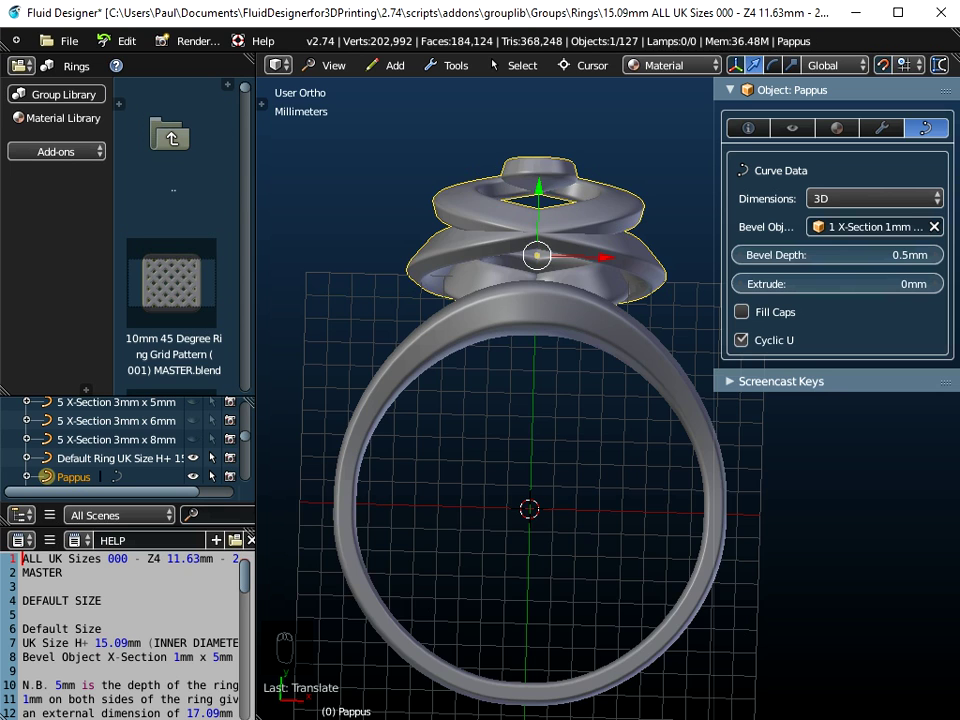
pyautogui.moveTo(525, 221); pyautogui.dragTo(540, 366, button='middle')
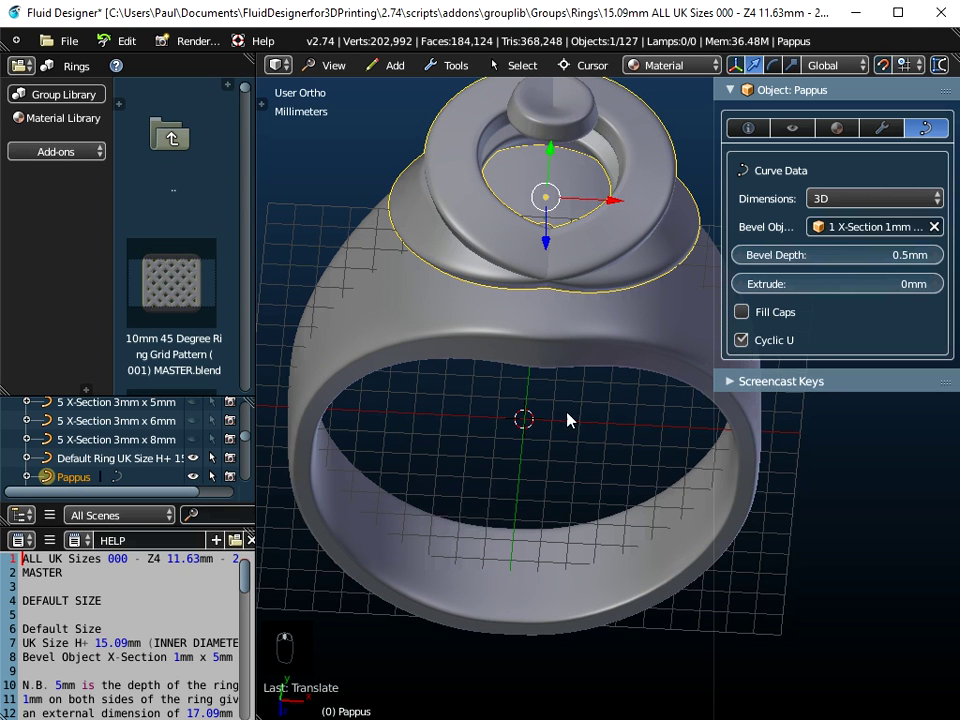
pyautogui.moveTo(600, 585); pyautogui.dragTo(619, 644, button='middle')
pyautogui.moveTo(557, 244); pyautogui.dragTo(418, 103, button='middle')
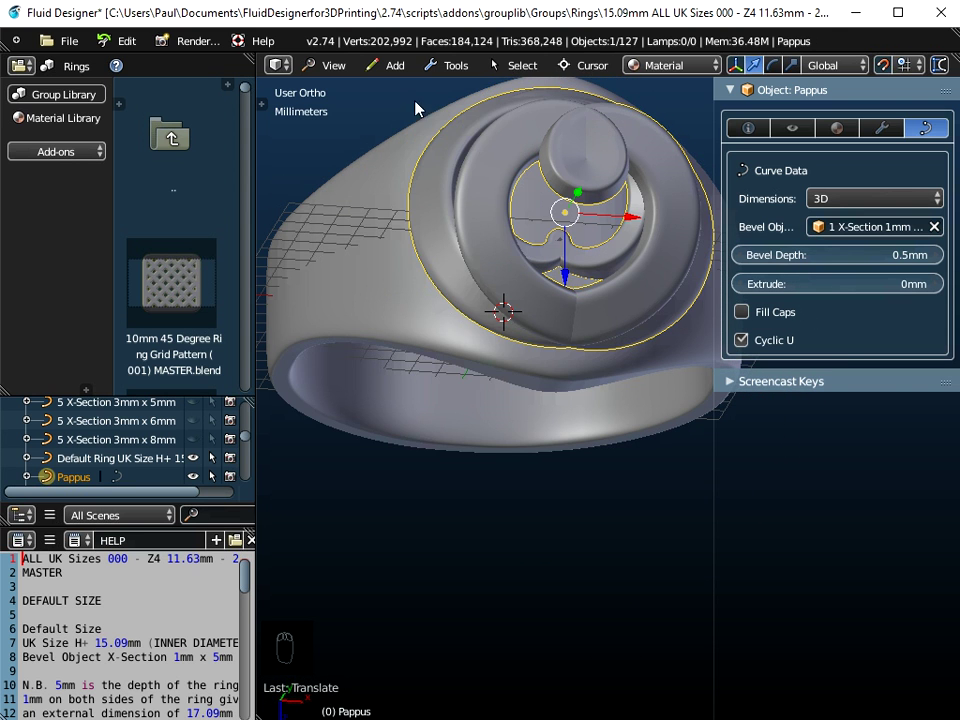
pyautogui.click(333, 65)
pyautogui.scroll(-1, 395, 262)
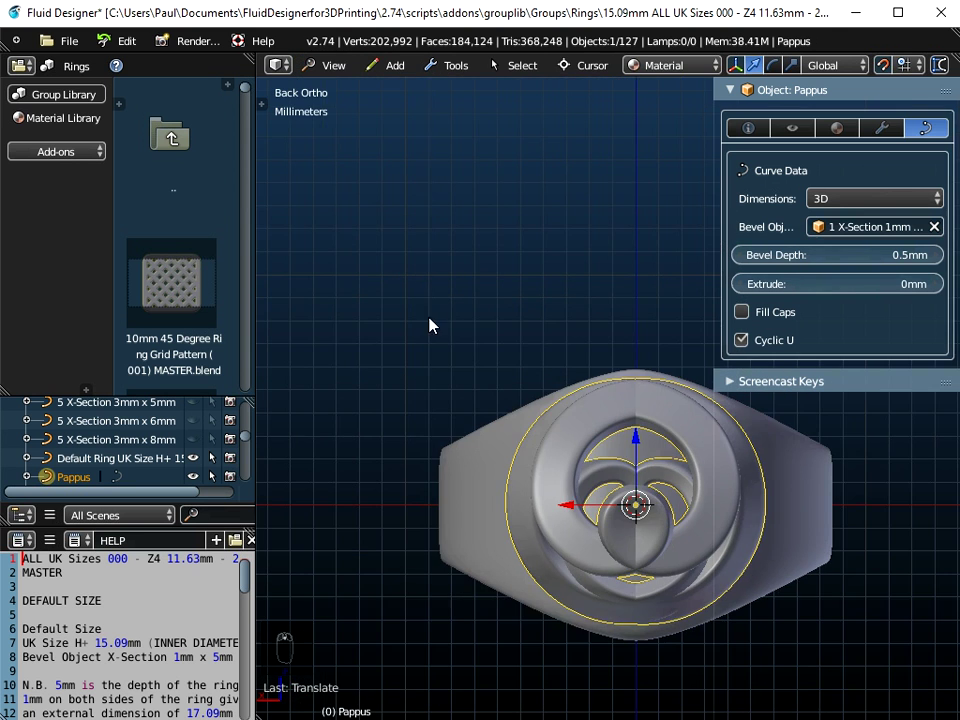
pyautogui.keyDown('shift'); pyautogui.moveTo(636, 499); pyautogui.dragTo(555, 416, button='middle'); pyautogui.keyUp('shift')
pyautogui.scroll(3, 553, 416)
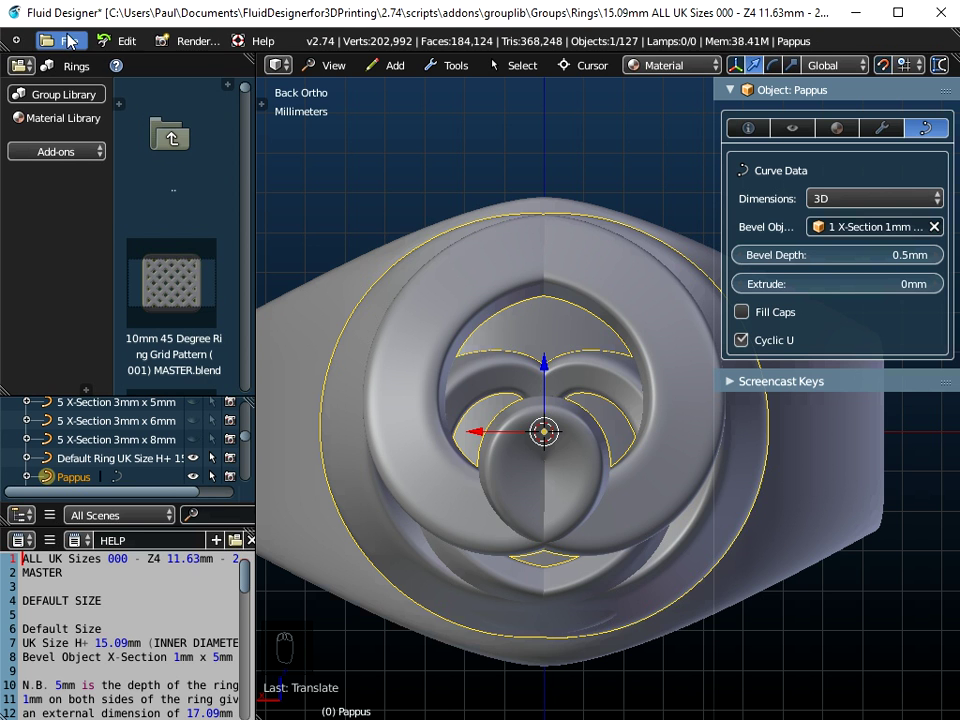
# Browse the Gem Settings - 4 Prong category of the group library for the three-prong heart setting.
pyautogui.click(77, 94)
pyautogui.click(77, 66)
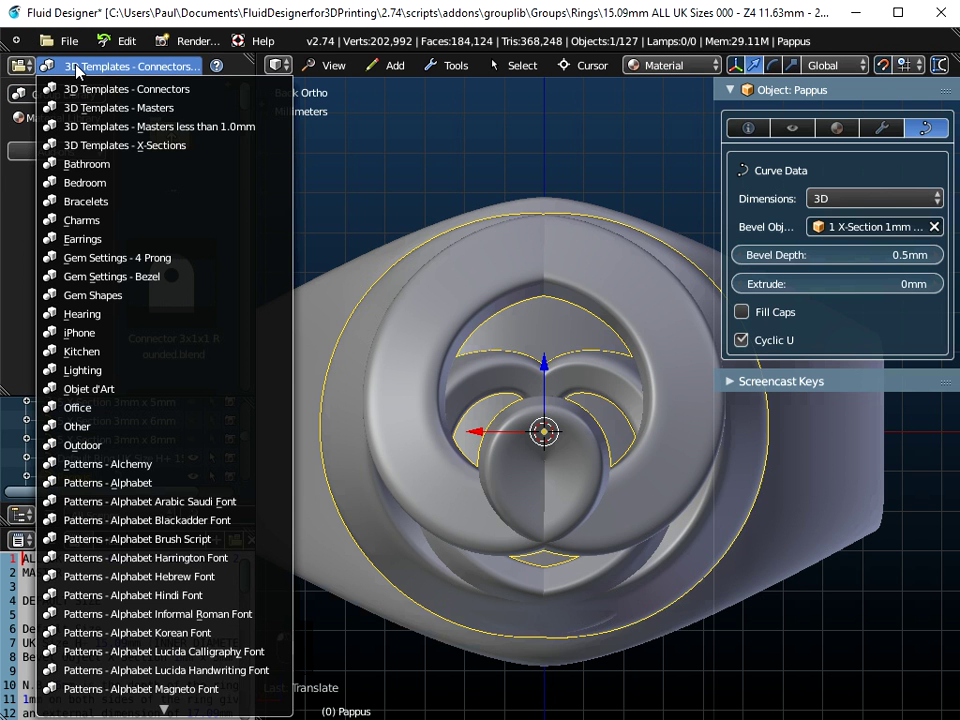
pyautogui.click(112, 262)
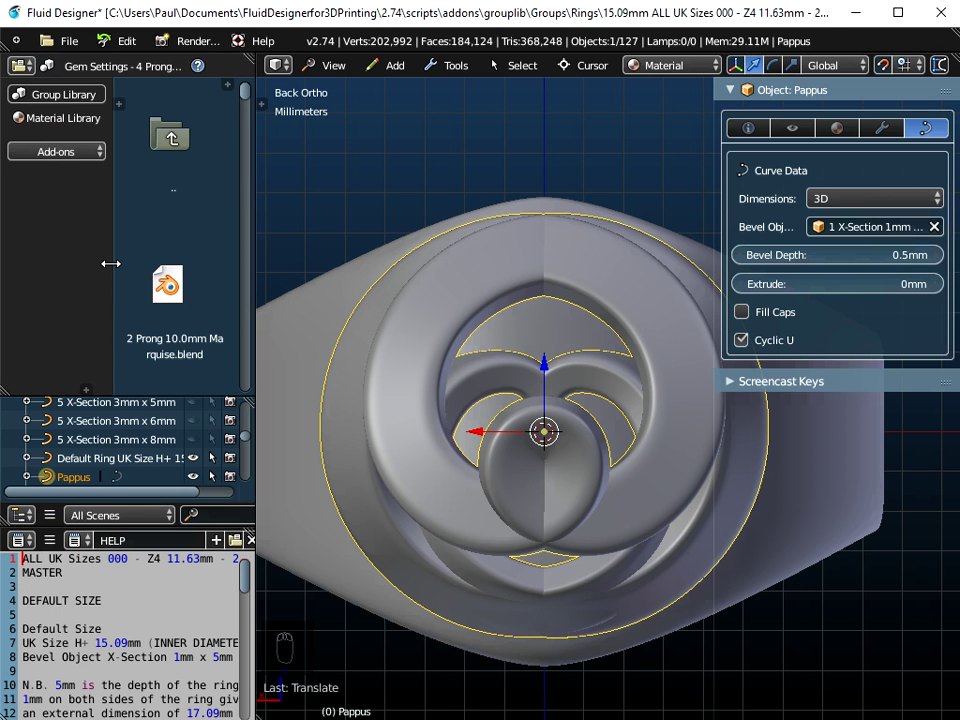
pyautogui.scroll(-3, 205, 297)
pyautogui.scroll(-2, 205, 297)
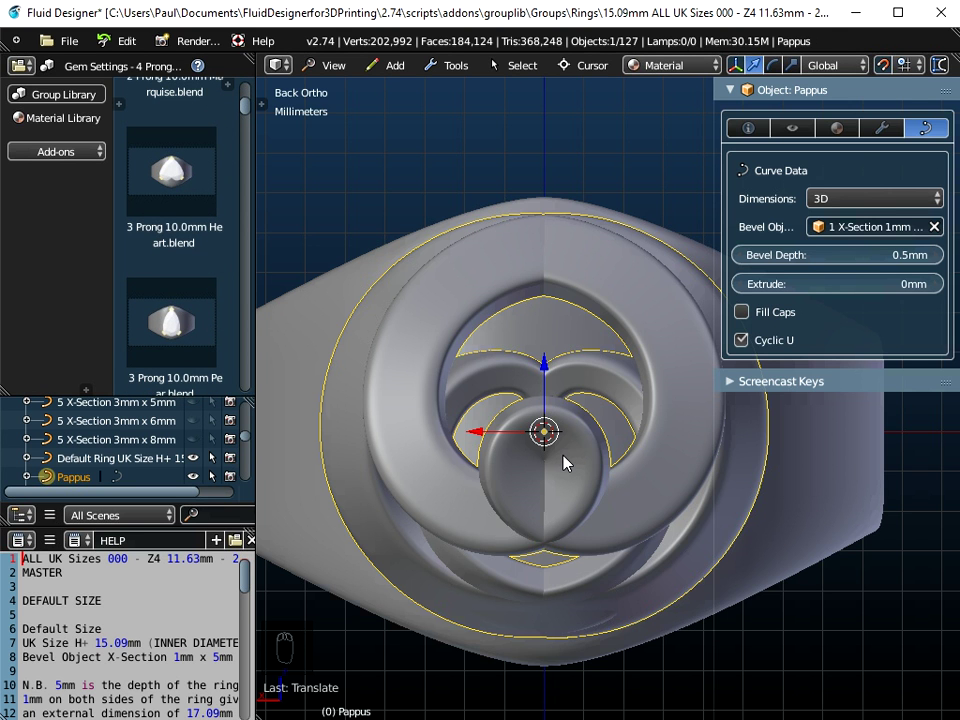
pyautogui.scroll(-2, 563, 461)
# Start an append and open the Object list of Three Prong 10.0mm Heart.blend in the Gem Settings - 4 Prong folder.
pyautogui.click(78, 44)
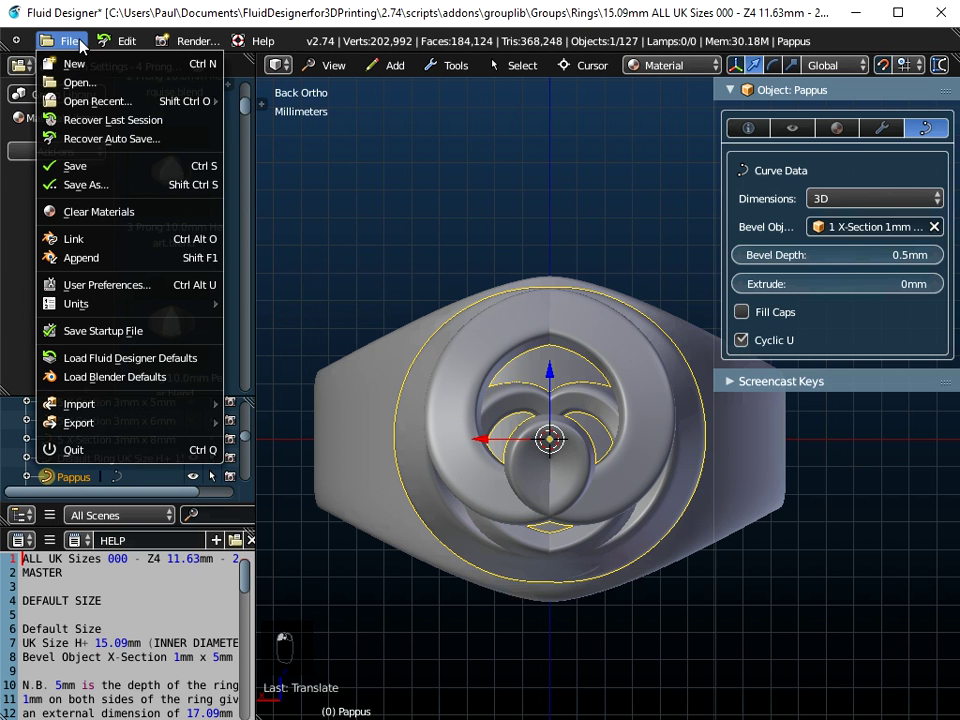
pyautogui.click(81, 258)
pyautogui.click(245, 137)
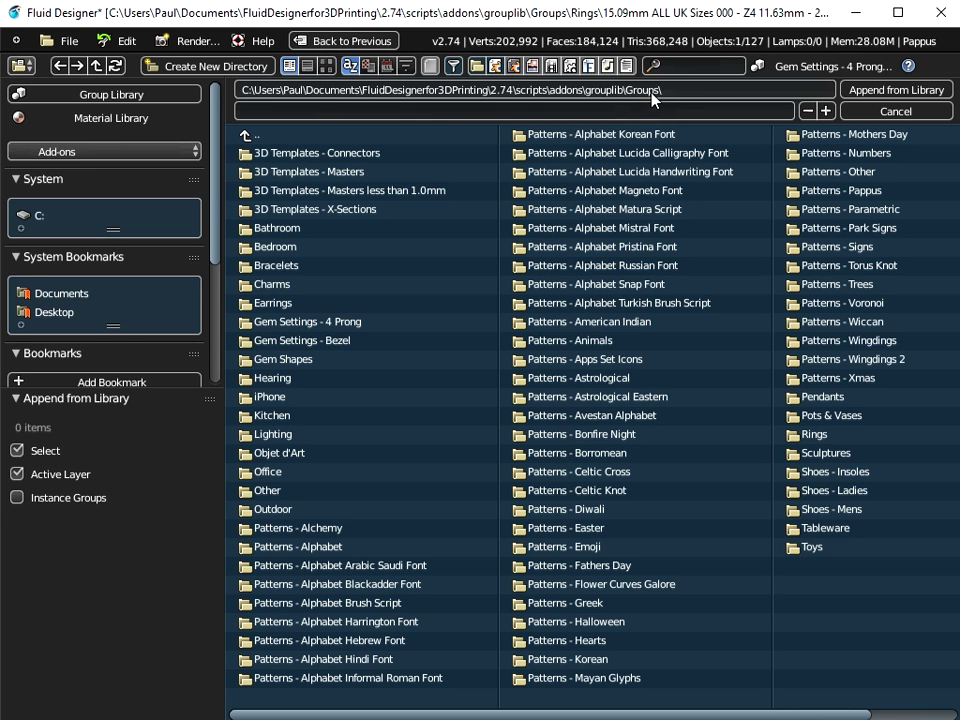
pyautogui.click(297, 322)
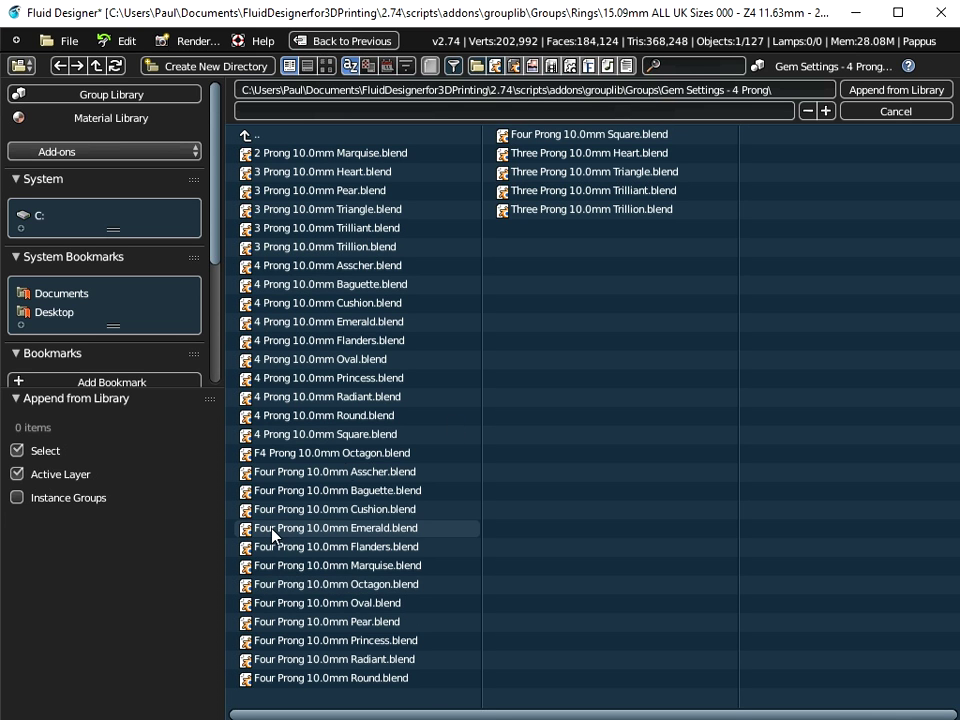
pyautogui.doubleClick(543, 153)
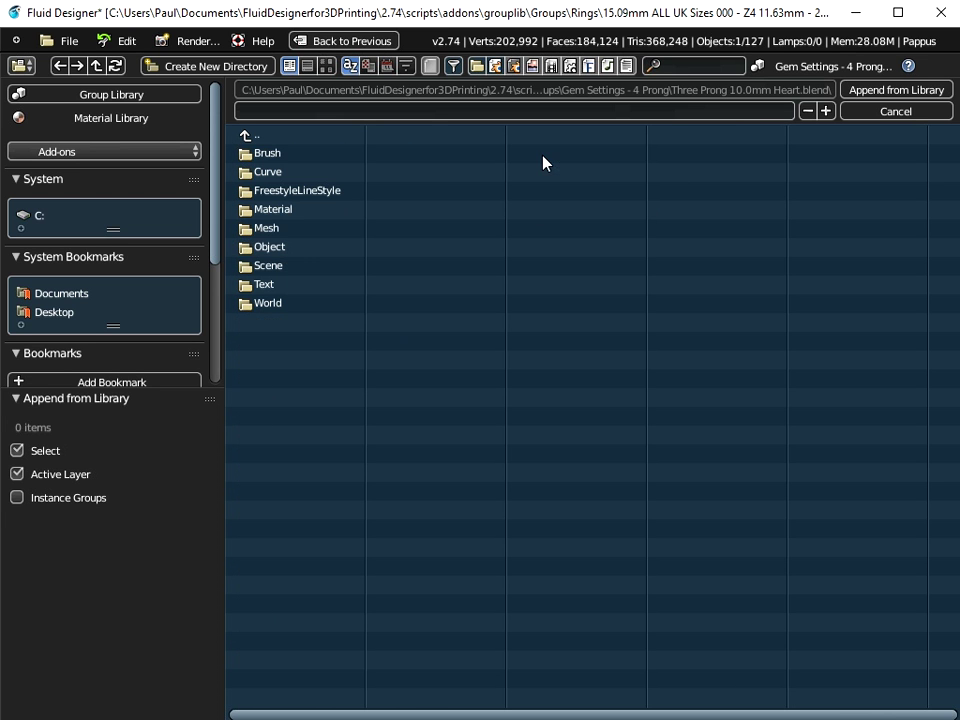
pyautogui.doubleClick(270, 248)
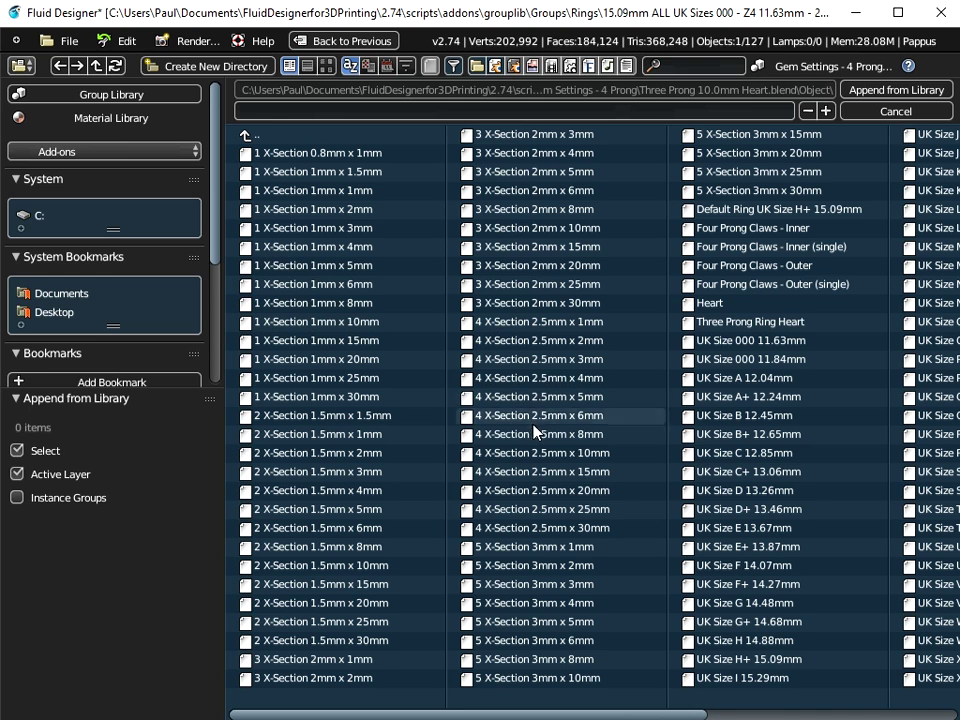
# Append the Four Prong Claws - Inner, Four Prong Claws - Inner (single) and Heart objects to the ring scene.
pyautogui.click(713, 305)
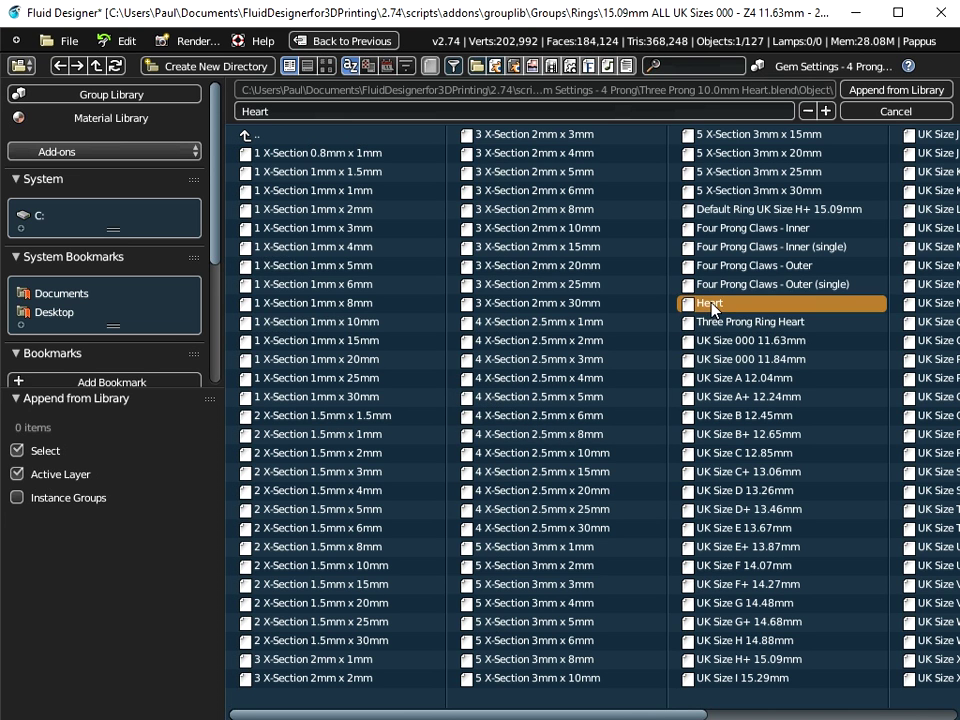
pyautogui.click(803, 230)
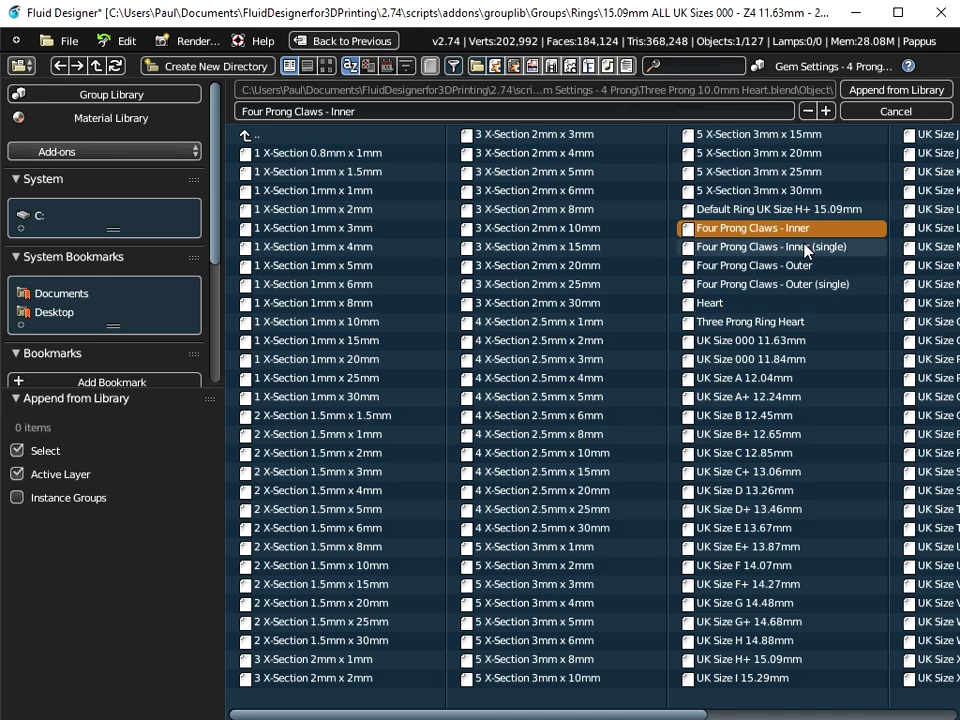
pyautogui.keyDown('shift'); pyautogui.click(804, 248); pyautogui.keyUp('shift')
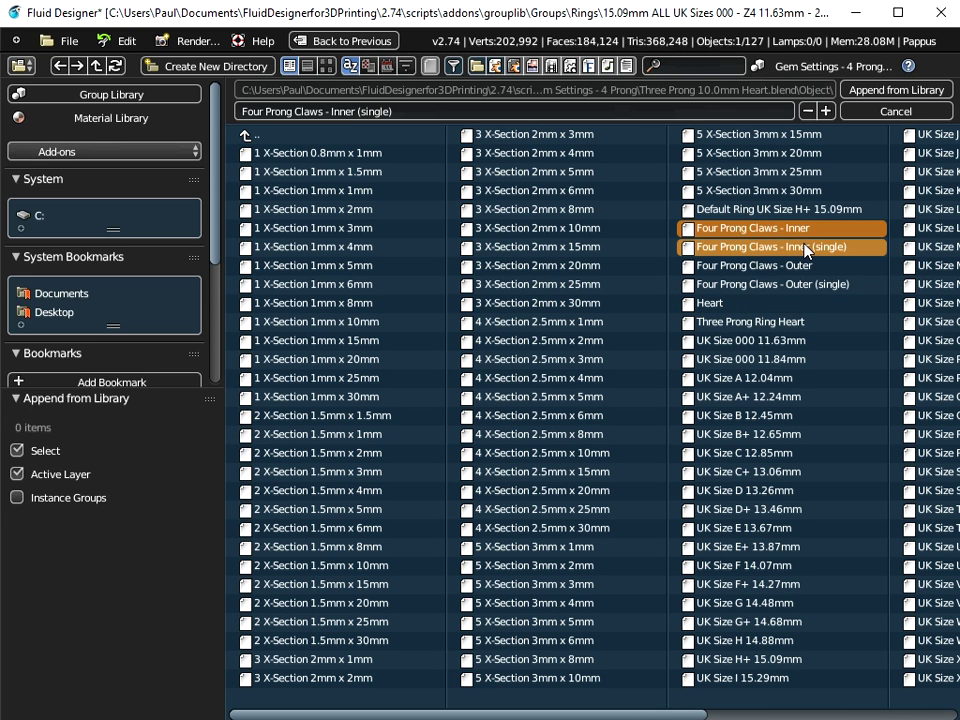
pyautogui.keyDown('shift'); pyautogui.click(709, 303); pyautogui.keyUp('shift')
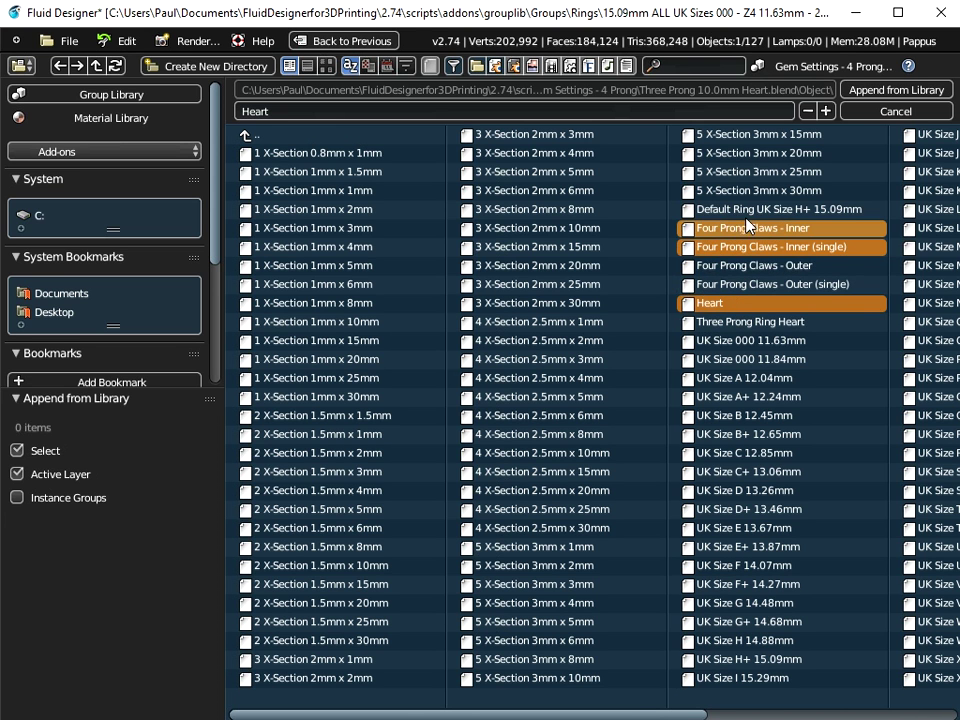
pyautogui.click(869, 91)
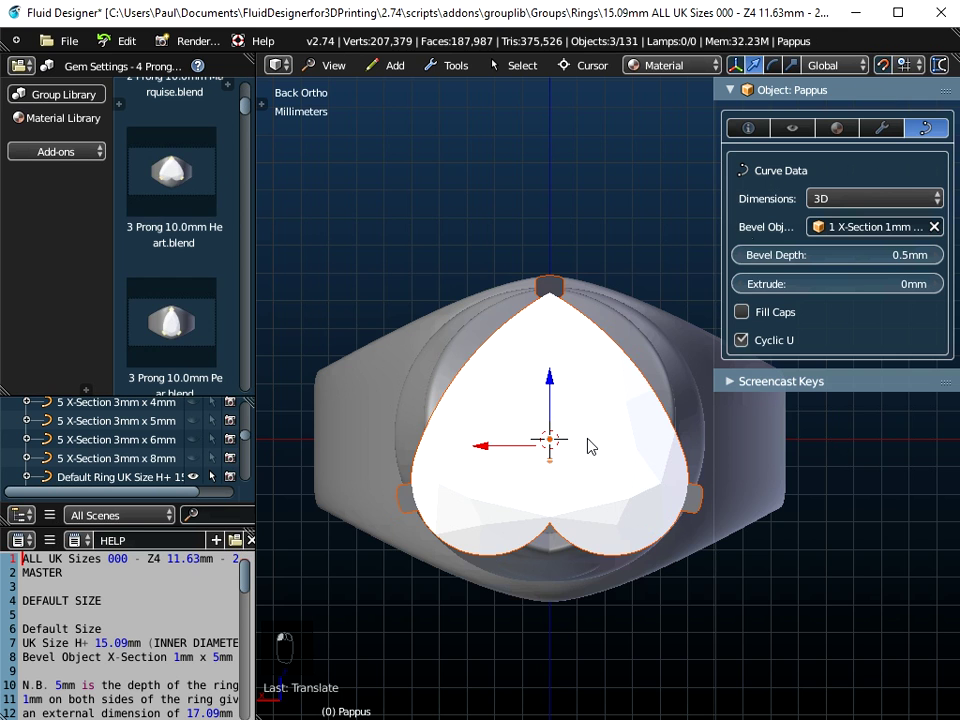
# Examine the appended heart gem and inner claws against the ring, selecting each in turn.
pyautogui.moveTo(553, 540); pyautogui.dragTo(551, 370, button='middle')
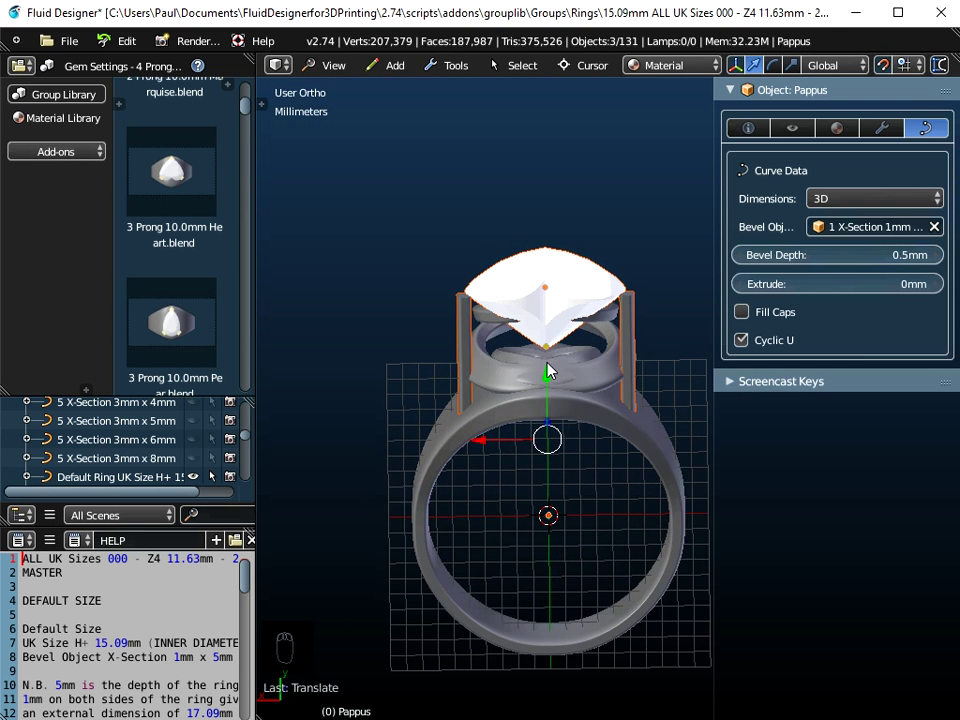
pyautogui.scroll(-3, 120, 440)
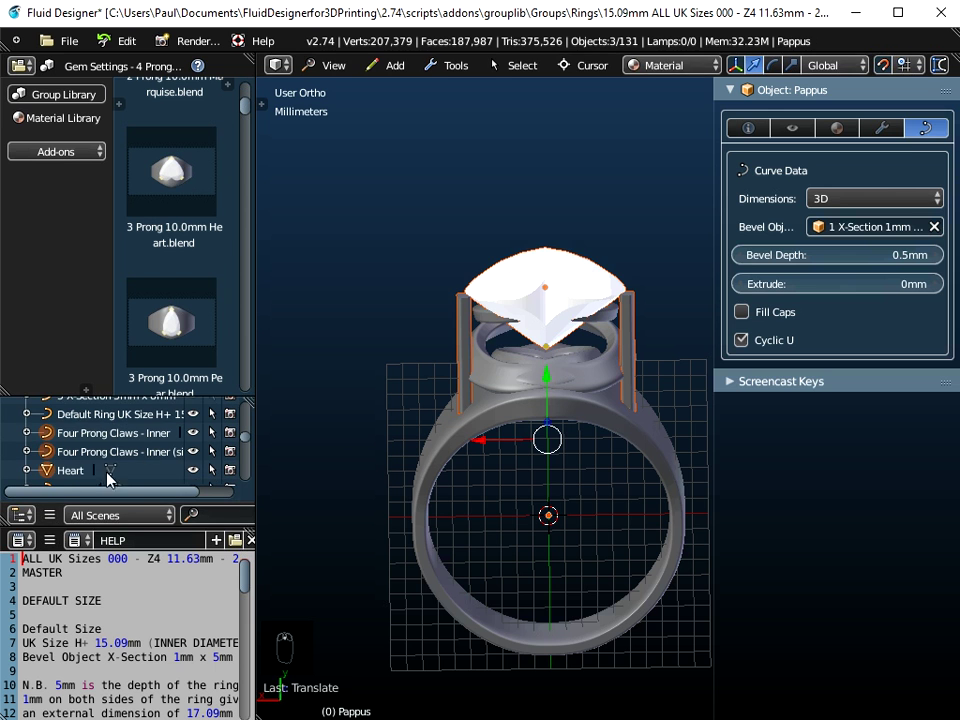
pyautogui.click(70, 471)
pyautogui.moveTo(535, 364); pyautogui.dragTo(506, 364, button='middle')
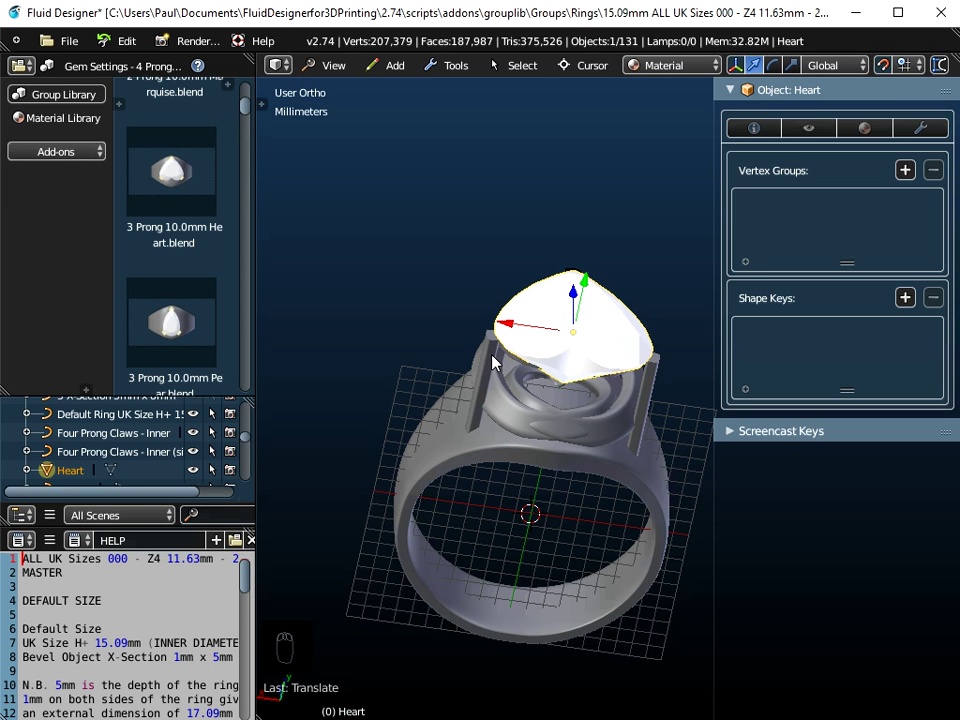
pyautogui.rightClick(490, 362)
pyautogui.moveTo(468, 305); pyautogui.dragTo(590, 462, button='middle')
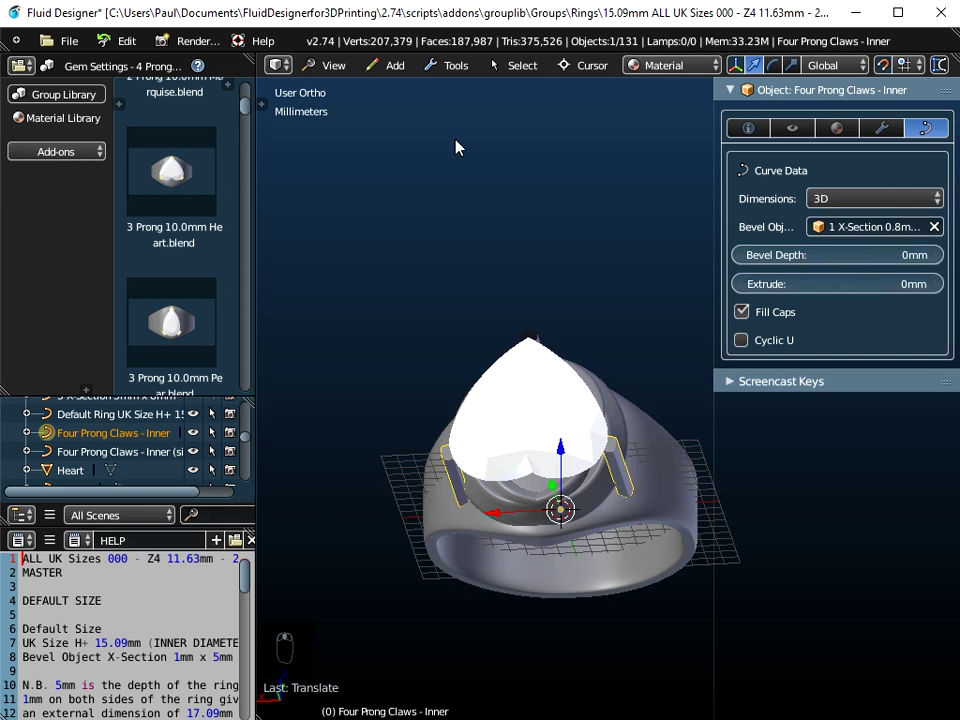
# Scale the heart gem down uniformly in Back view until it fits within the Pappus curve's outermost loop, and apply its scale.
pyautogui.click(333, 65)
pyautogui.click(355, 208)
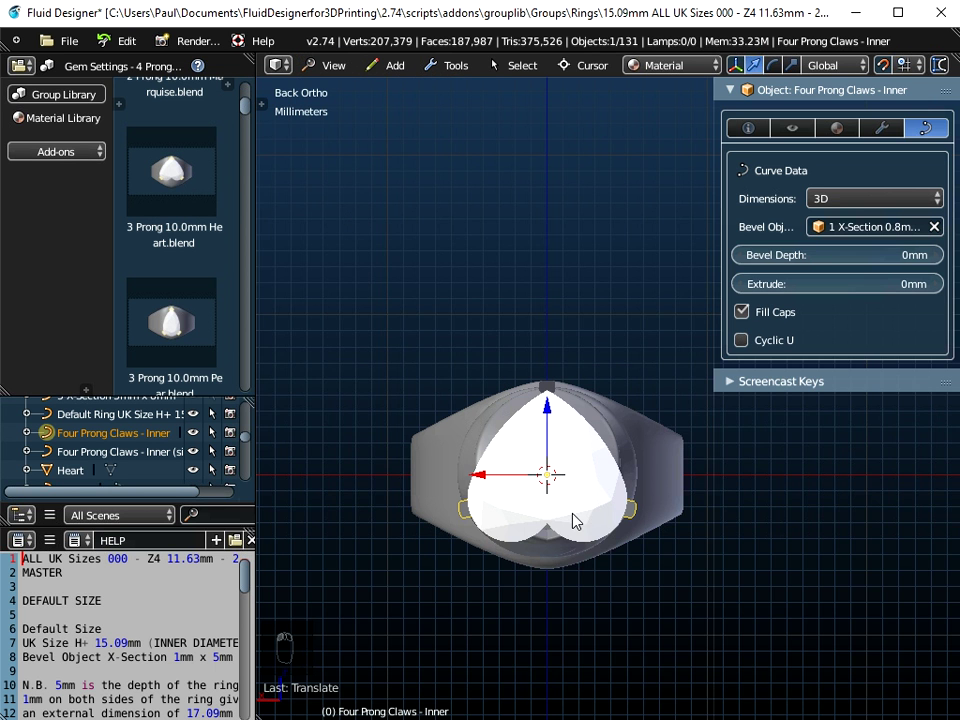
pyautogui.scroll(2, 573, 512)
pyautogui.click(70, 470)
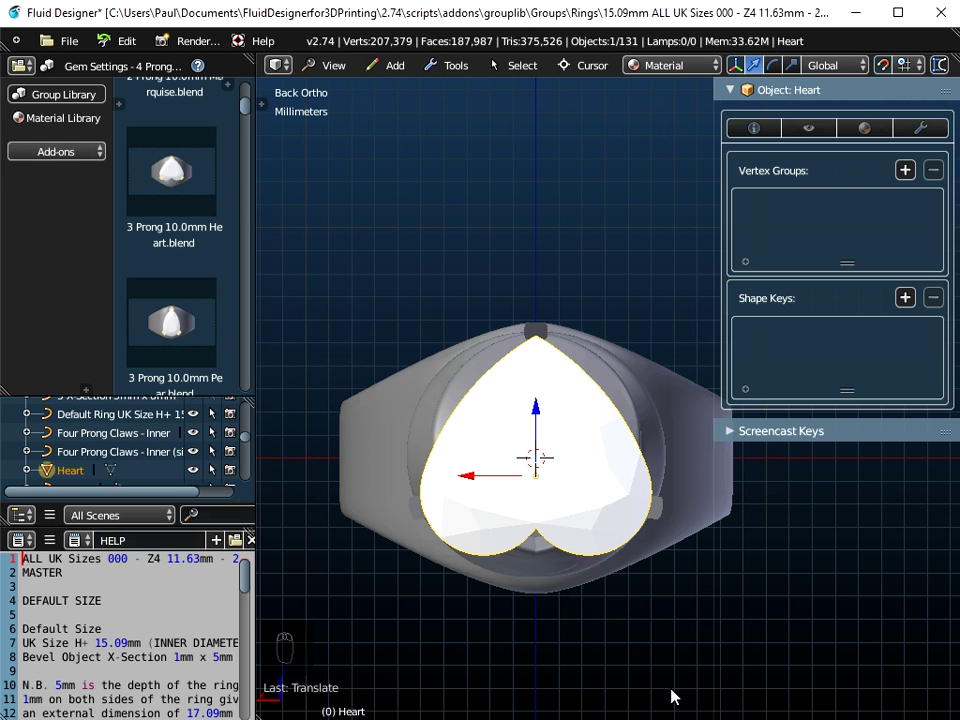
pyautogui.press('s')
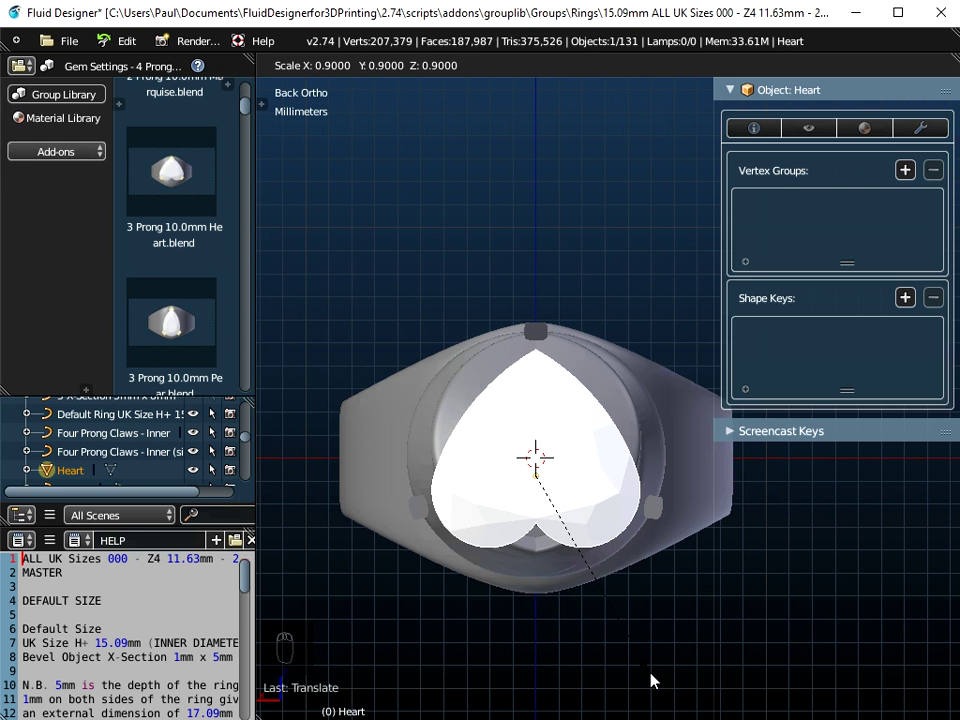
pyautogui.click(621, 629)
pyautogui.moveTo(583, 694); pyautogui.dragTo(588, 658, button='middle')
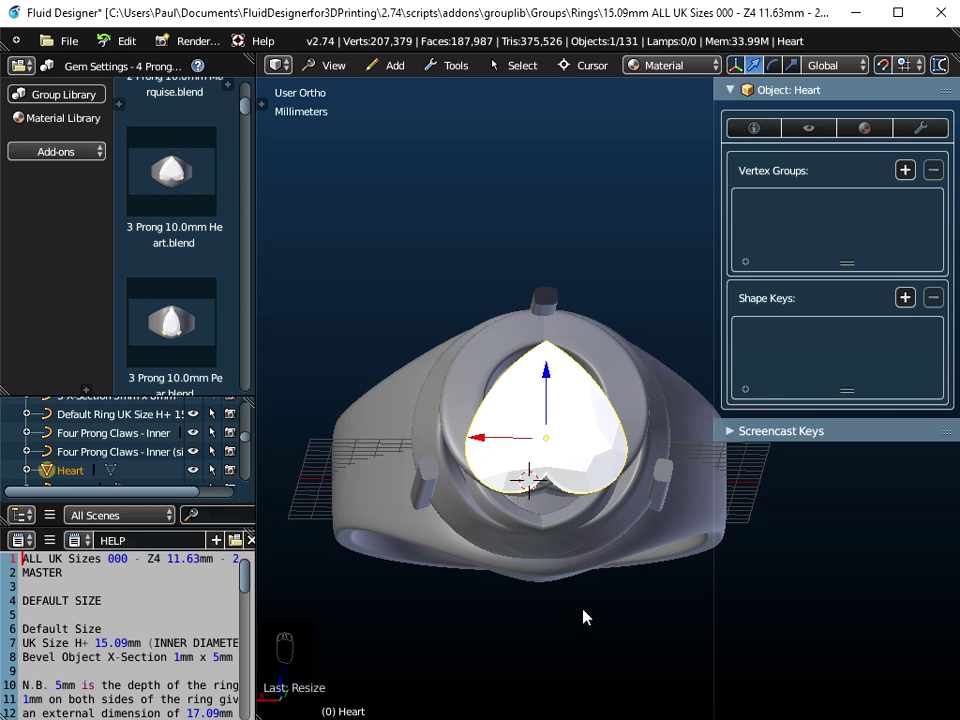
pyautogui.hotkey('ctrl', 'a')
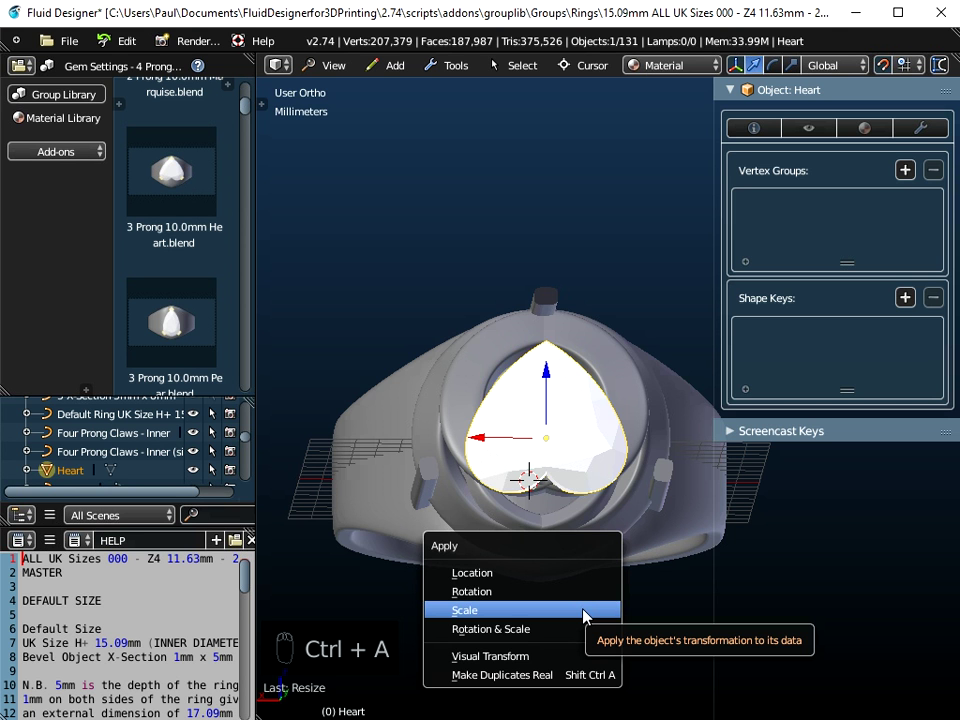
pyautogui.click(585, 617)
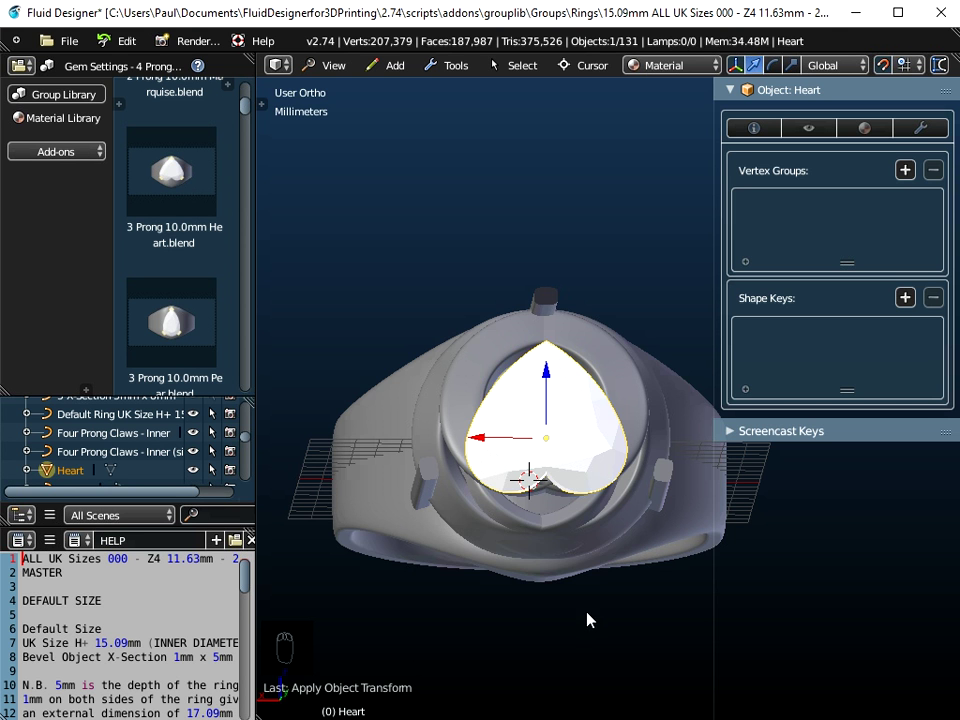
# Check the scaled heart gem's position against the claws and Pappus curve in Top and Left views.
pyautogui.moveTo(587, 619); pyautogui.dragTo(585, 660, button='middle')
pyautogui.click(330, 65)
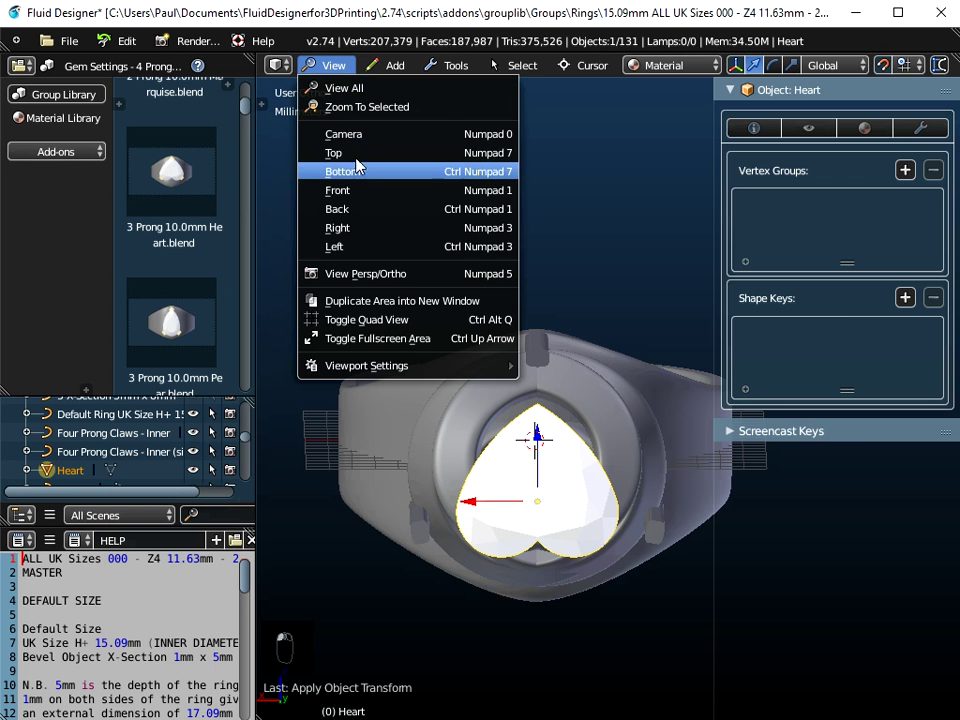
pyautogui.click(356, 155)
pyautogui.scroll(-2, 397, 220)
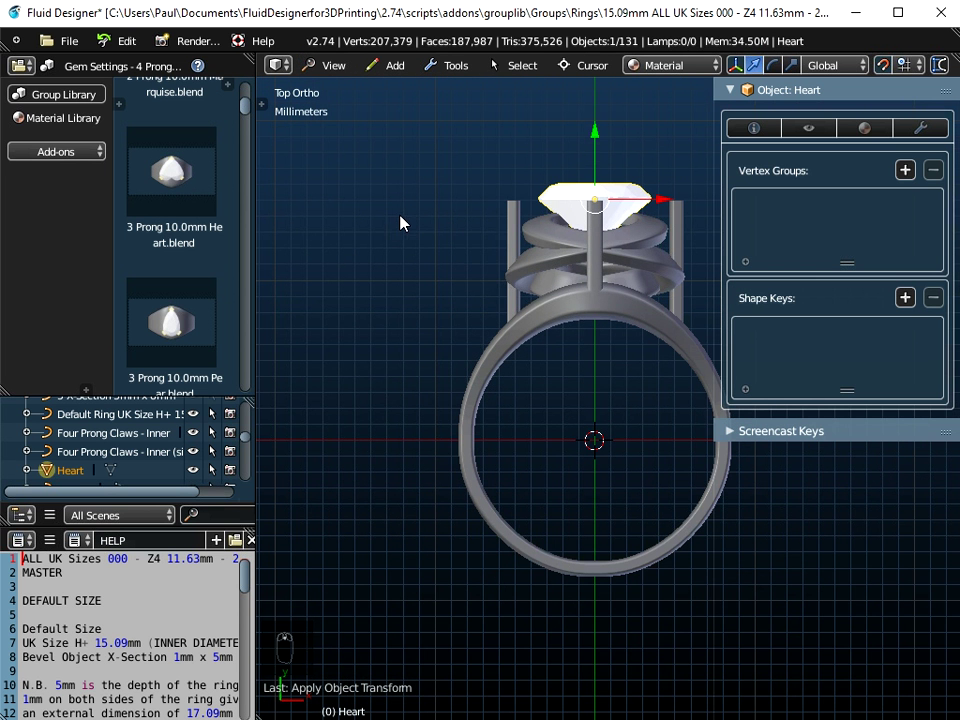
pyautogui.moveTo(446, 191); pyautogui.dragTo(436, 118, button='middle')
pyautogui.click(333, 65)
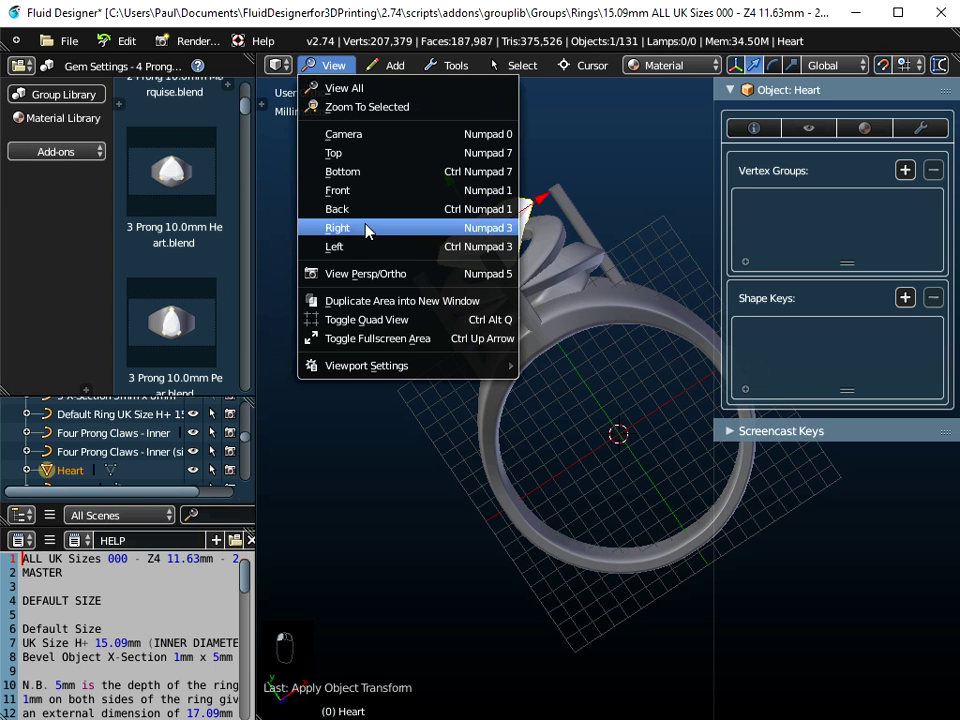
pyautogui.click(367, 247)
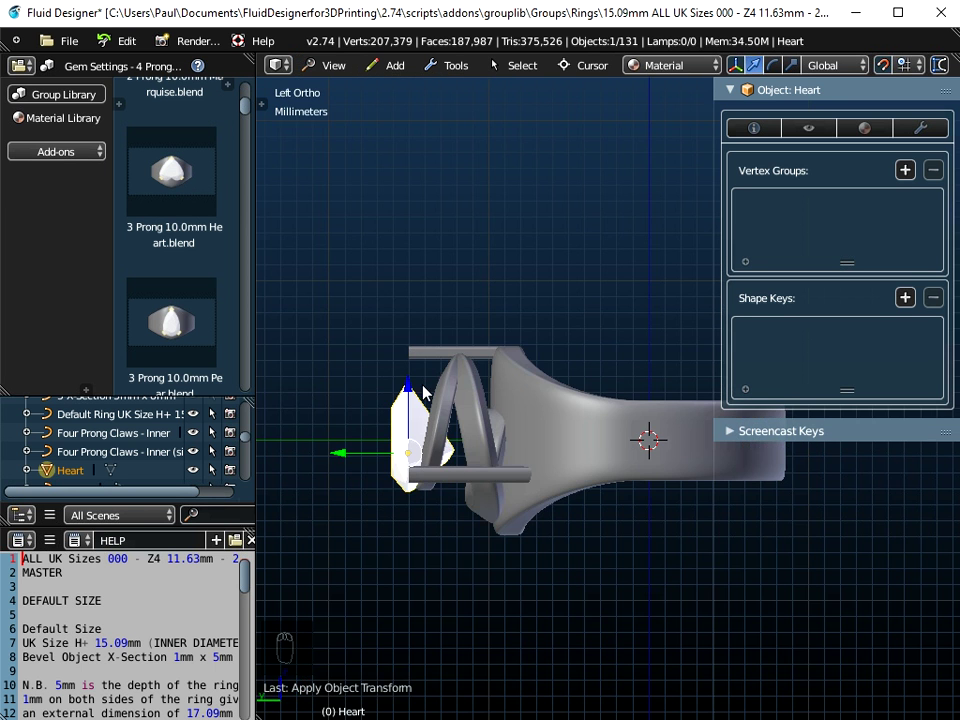
# Tilt the heart gem 12° about X and raise it 2 mm along Z in Left view.
pyautogui.scroll(2, 428, 437)
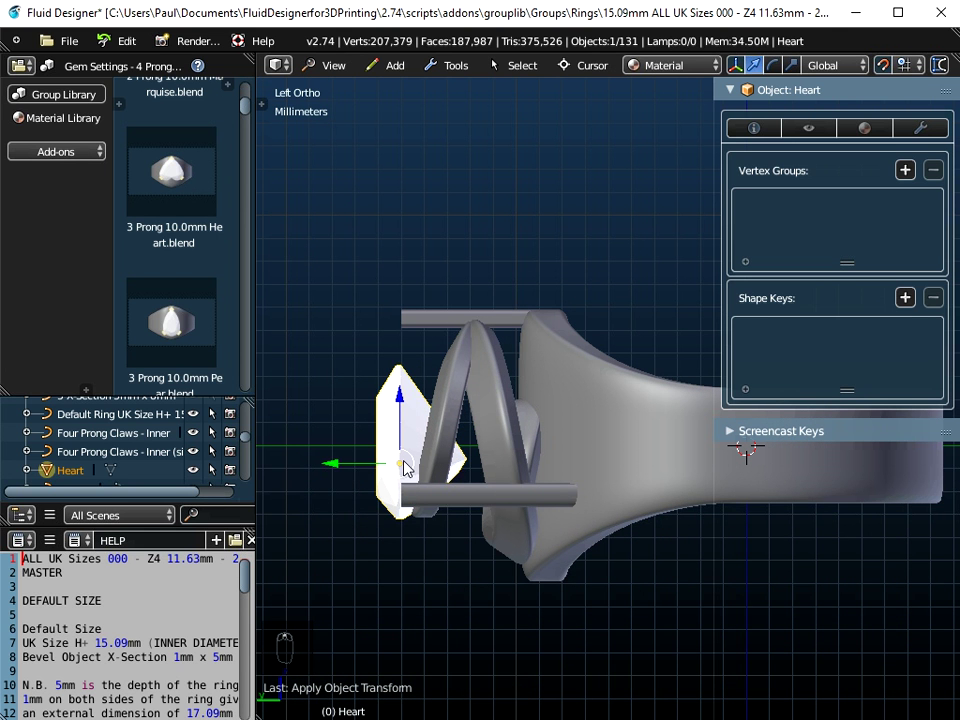
pyautogui.click(754, 128)
pyautogui.moveTo(915, 318); pyautogui.dragTo(936, 317)
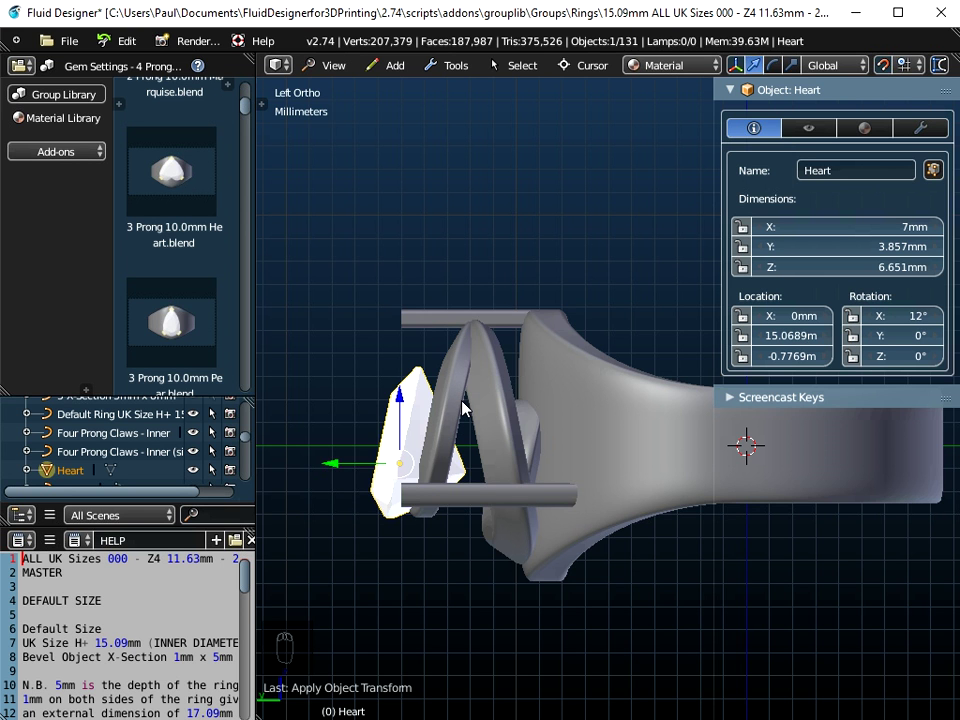
pyautogui.moveTo(399, 403); pyautogui.dragTo(398, 358)
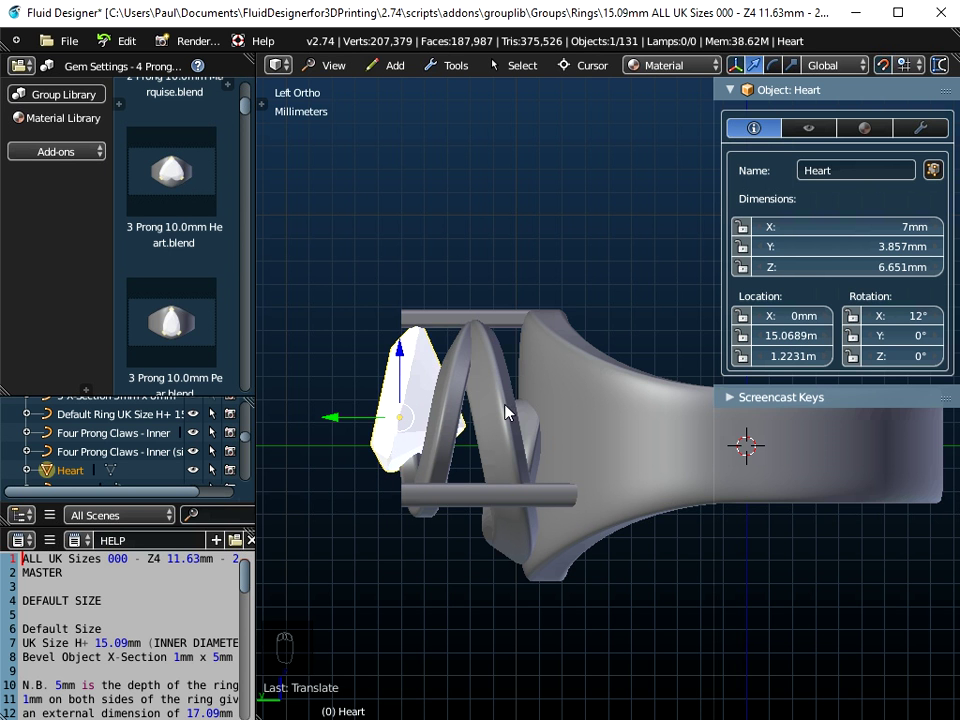
# Move the heart gem -1 mm along Y in Top view so it sits deeper in the Pappus curve.
pyautogui.click(330, 65)
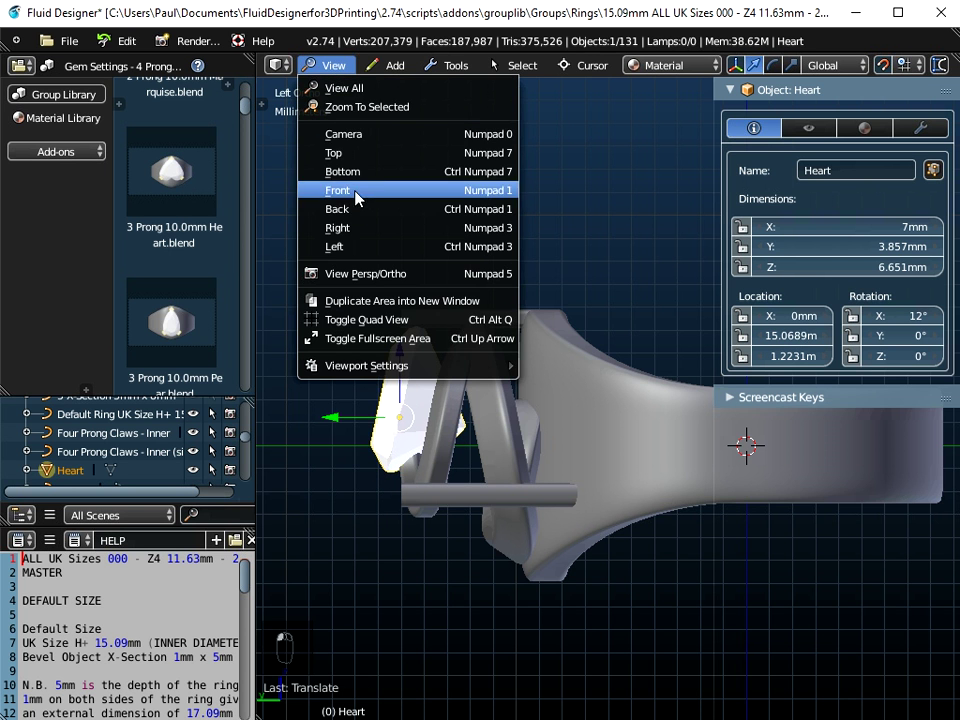
pyautogui.click(340, 153)
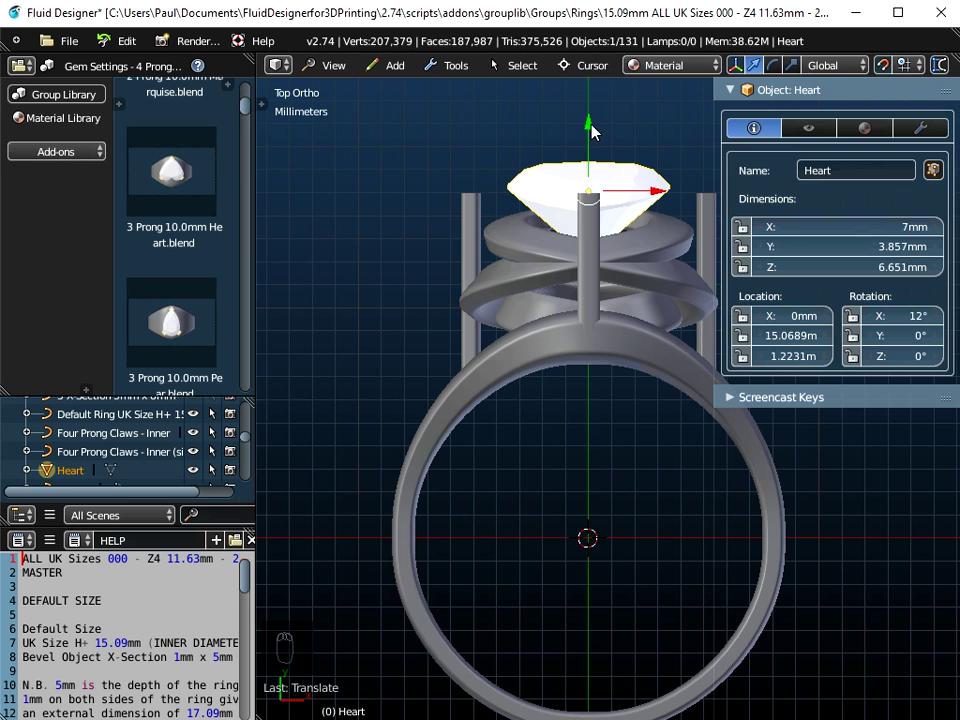
pyautogui.write('gy-1')
pyautogui.press('Return')
pyautogui.moveTo(579, 249); pyautogui.dragTo(672, 416, button='middle')
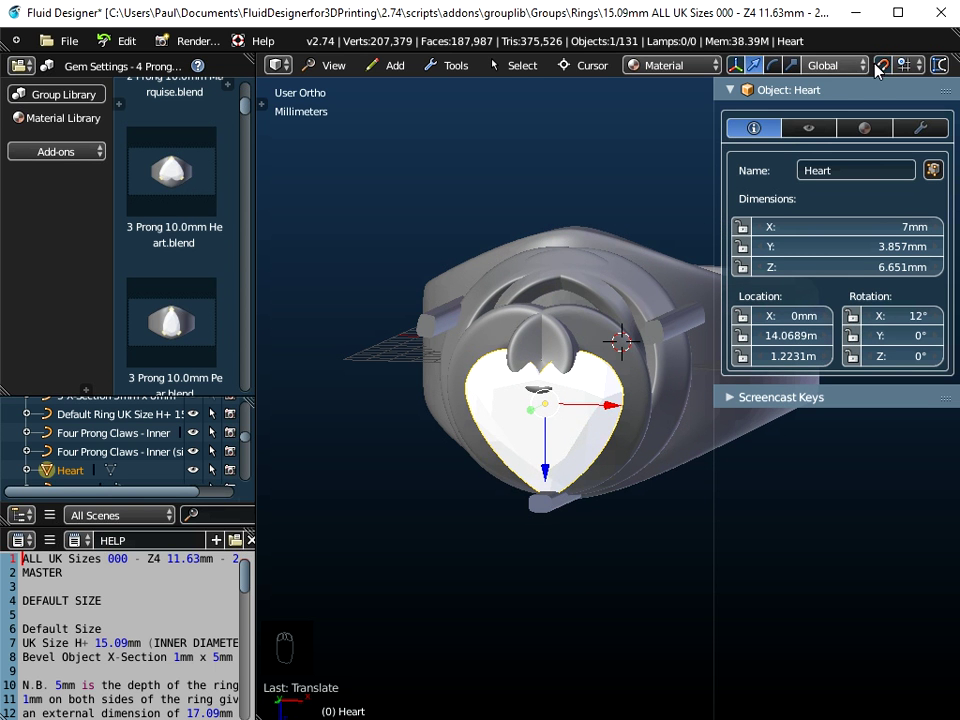
# Turn off snapping and lower the heart gem along Z to about 0.54 mm in Back view.
pyautogui.click(334, 65)
pyautogui.click(369, 208)
pyautogui.scroll(5, 634, 441)
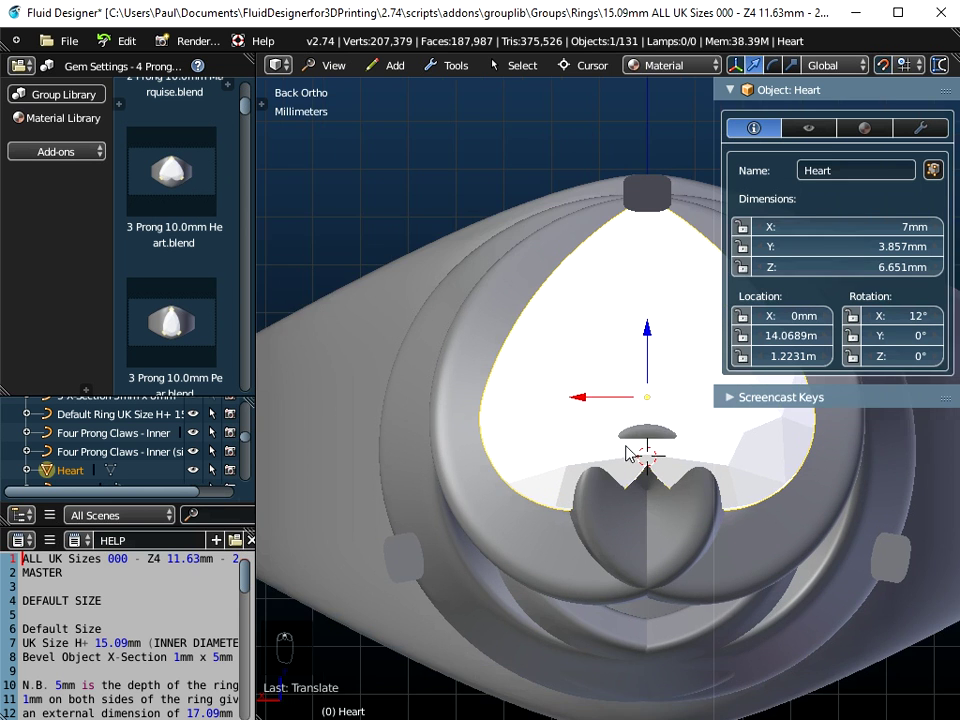
pyautogui.scroll(-1, 620, 400)
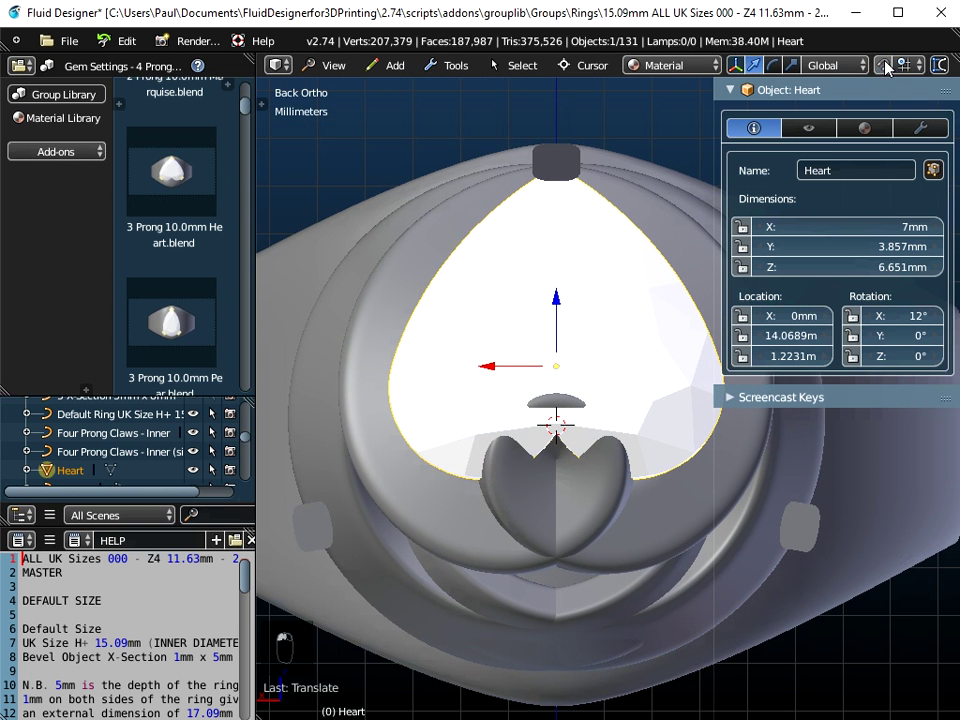
pyautogui.moveTo(557, 300); pyautogui.dragTo(566, 337)
pyautogui.keyDown('shift'); pyautogui.moveTo(585, 427); pyautogui.dragTo(508, 386, button='middle'); pyautogui.keyUp('shift')
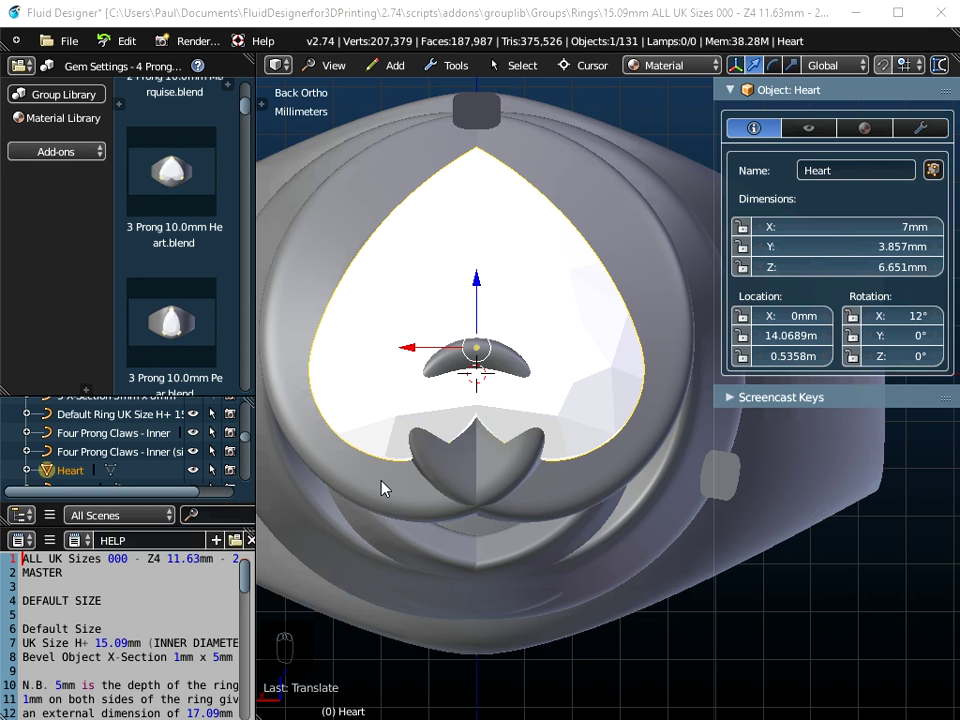
# Select the Pappus curve and enter edit mode on its control points in Back view.
pyautogui.rightClick(349, 489)
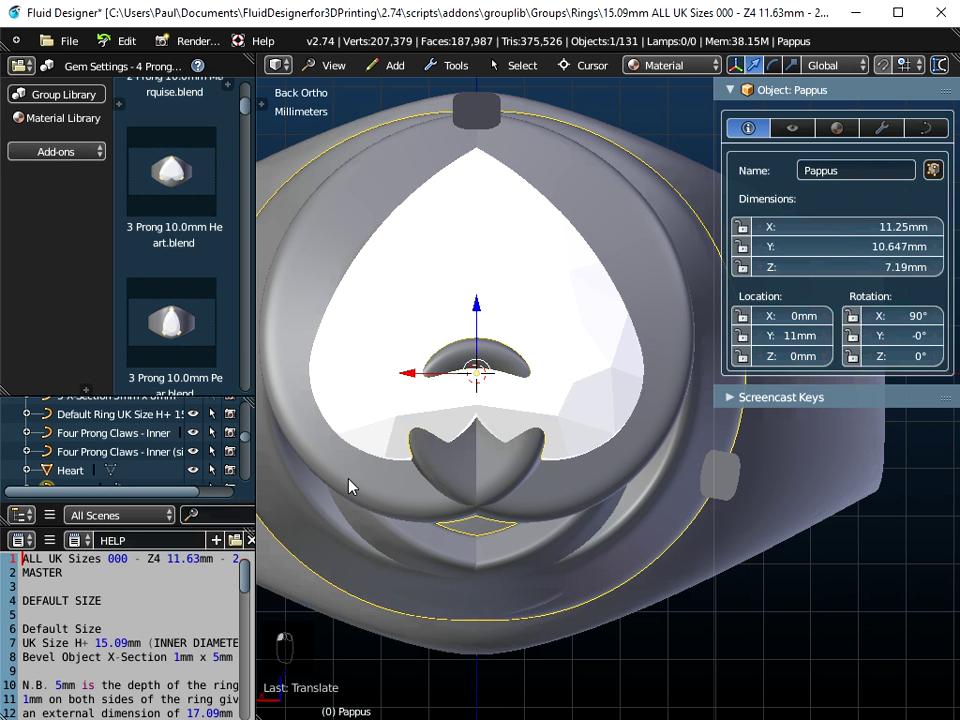
pyautogui.scroll(-3, 522, 518)
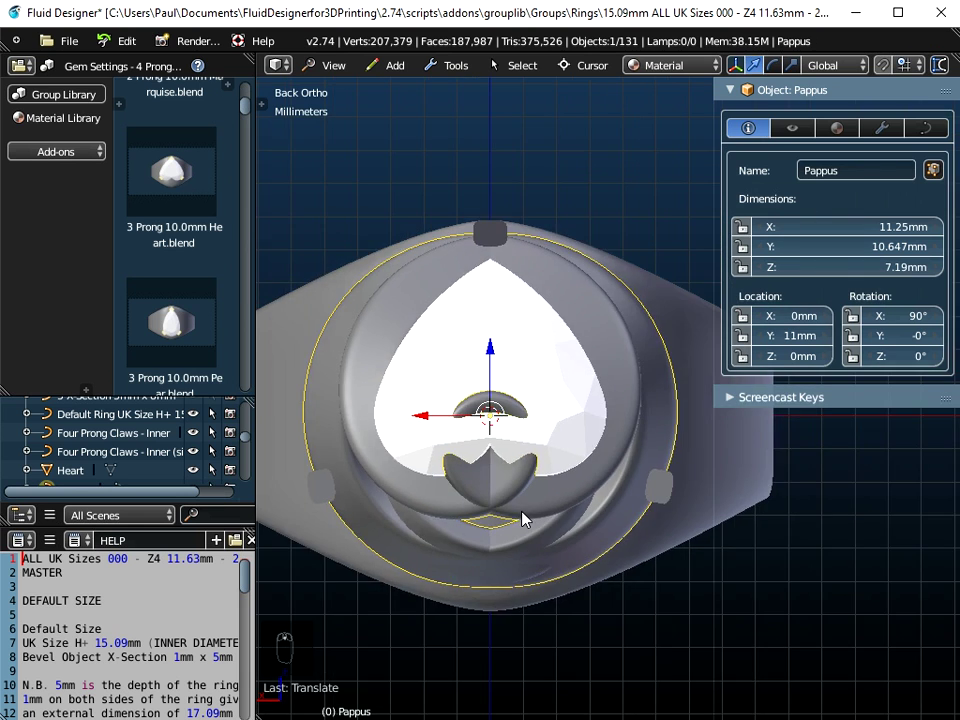
pyautogui.moveTo(525, 516)
pyautogui.mouseDown(button='middle')
pyautogui.moveTo(542, 407)
pyautogui.moveTo(530, 420)
pyautogui.moveTo(538, 502)
pyautogui.mouseUp(button='middle')
pyautogui.click(327, 65)
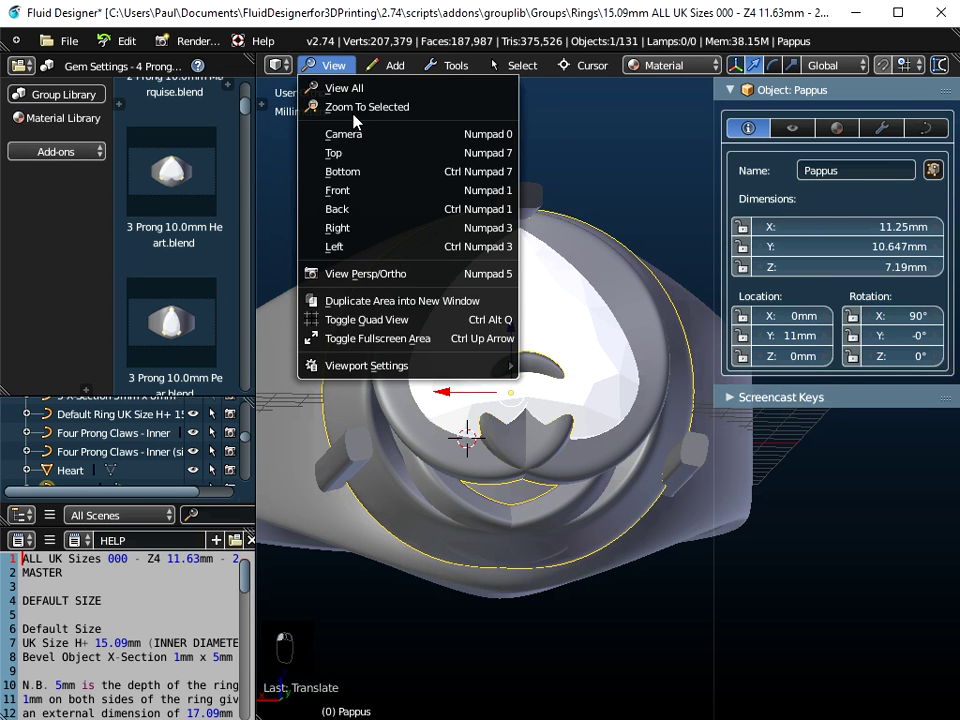
pyautogui.click(345, 210)
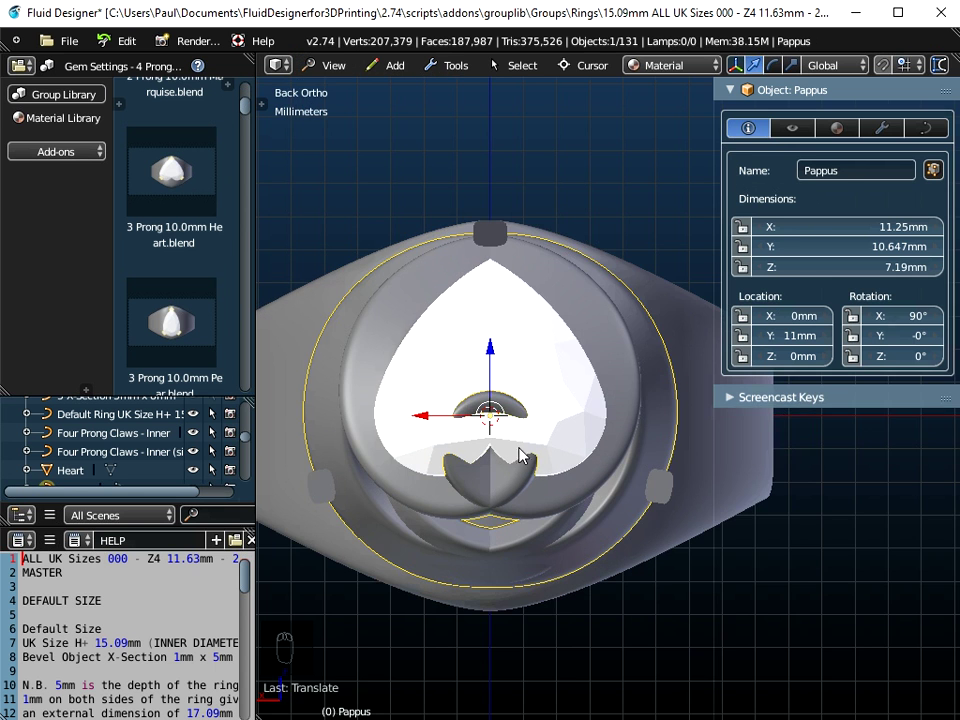
pyautogui.press('Tab')
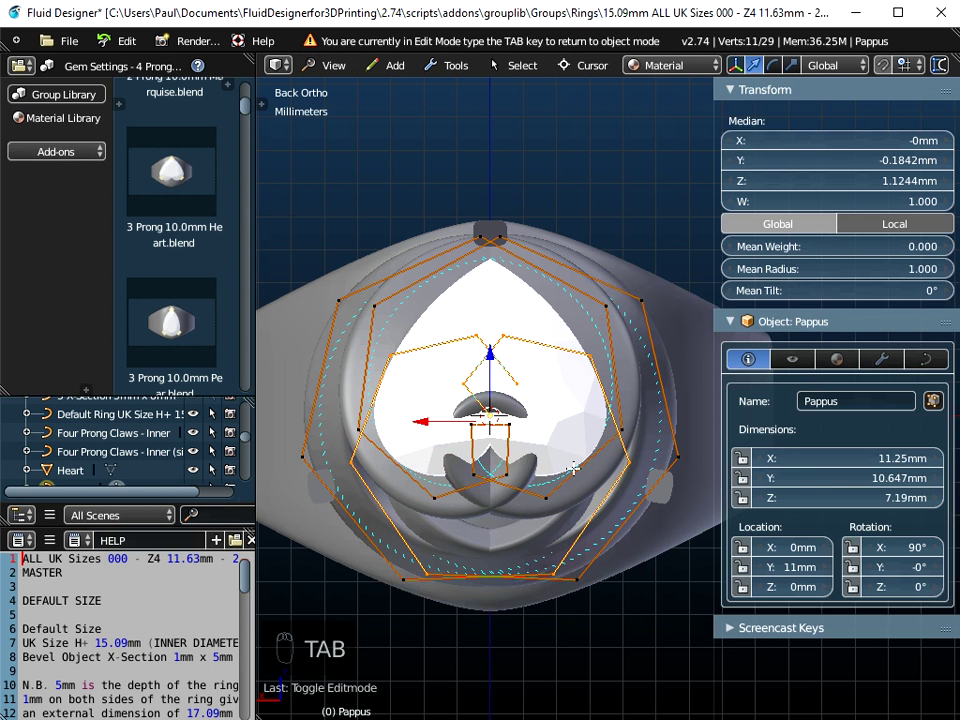
pyautogui.scroll(2, 574, 465)
pyautogui.scroll(2, 549, 353)
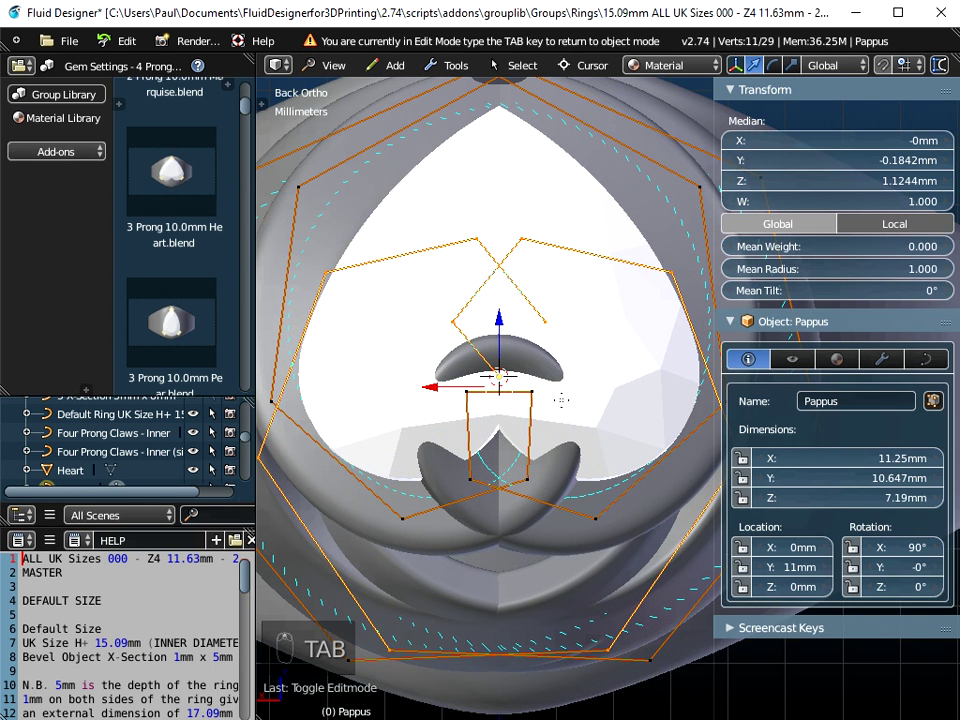
pyautogui.scroll(-2, 561, 400)
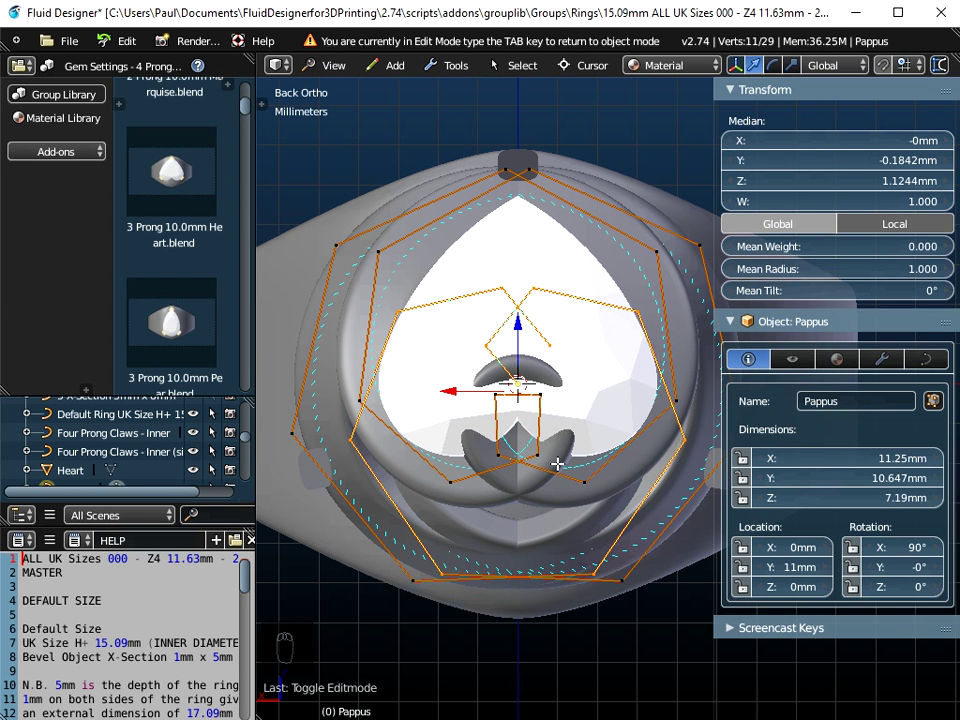
# Delete the four Pappus control points forming the narrow inner loop that protrudes through the heart gem's cleft.
pyautogui.click(536, 397)
pyautogui.scroll(5, 536, 410)
pyautogui.rightClick(563, 364)
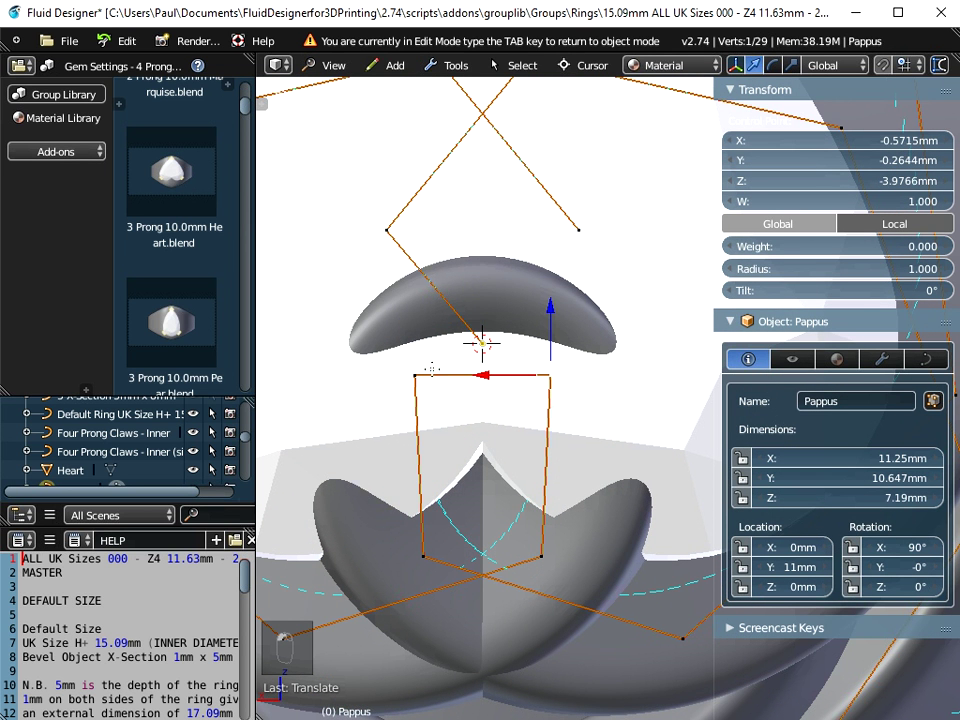
pyautogui.keyDown('shift'); pyautogui.rightClick(415, 373); pyautogui.keyUp('shift')
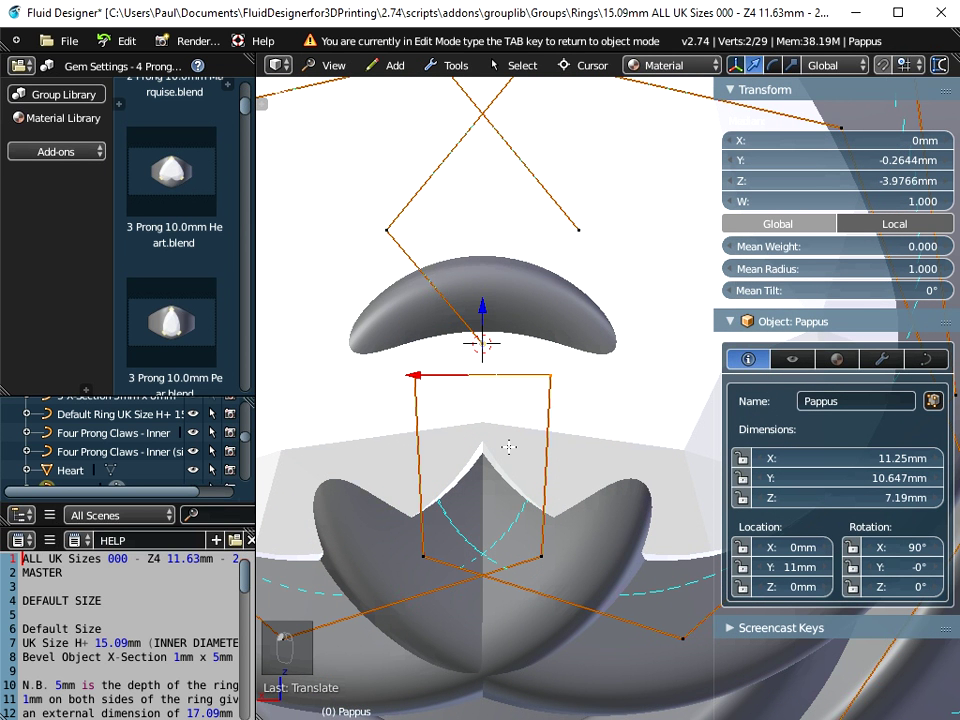
pyautogui.keyDown('shift'); pyautogui.rightClick(446, 551); pyautogui.keyUp('shift')
pyautogui.keyDown('shift'); pyautogui.rightClick(431, 551); pyautogui.keyUp('shift')
pyautogui.press('ctrl+KP_1')
pyautogui.scroll(2, 443, 553)
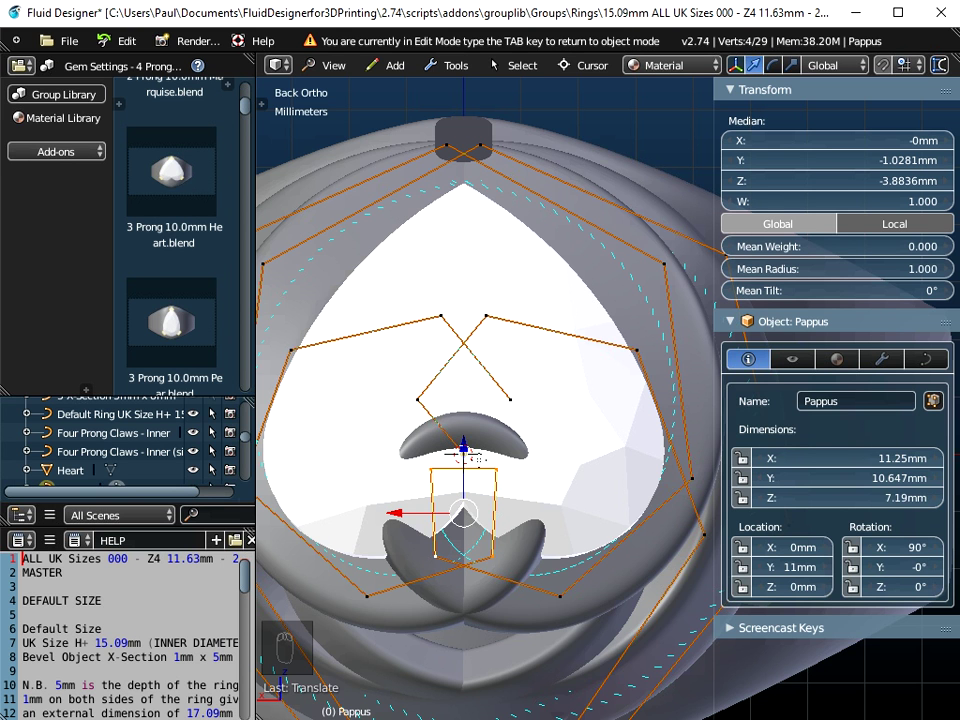
pyautogui.press('x')
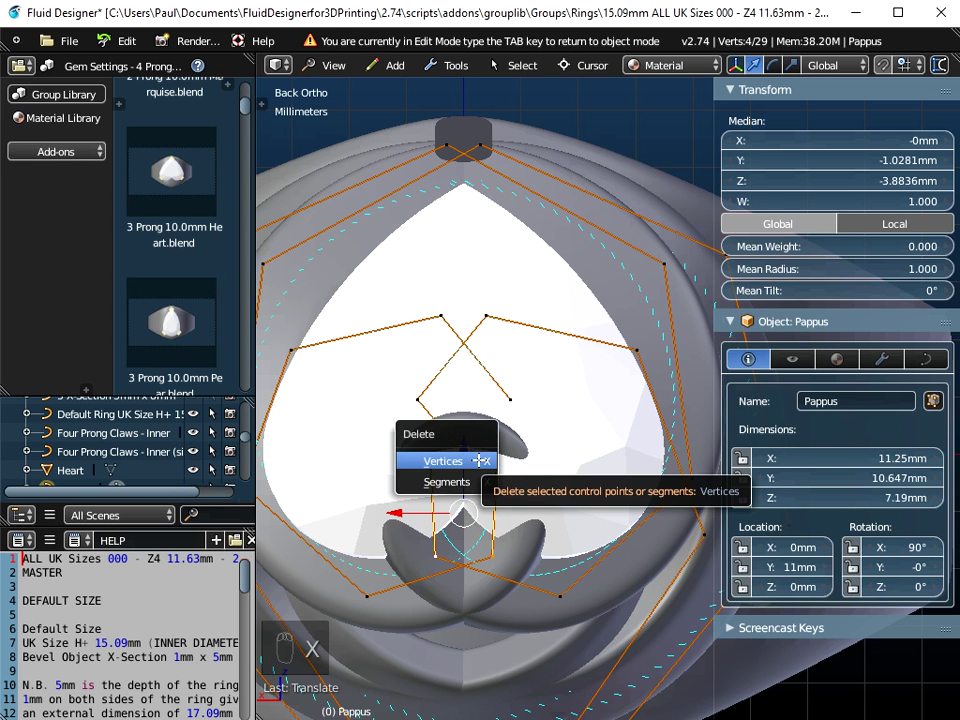
pyautogui.click(481, 460)
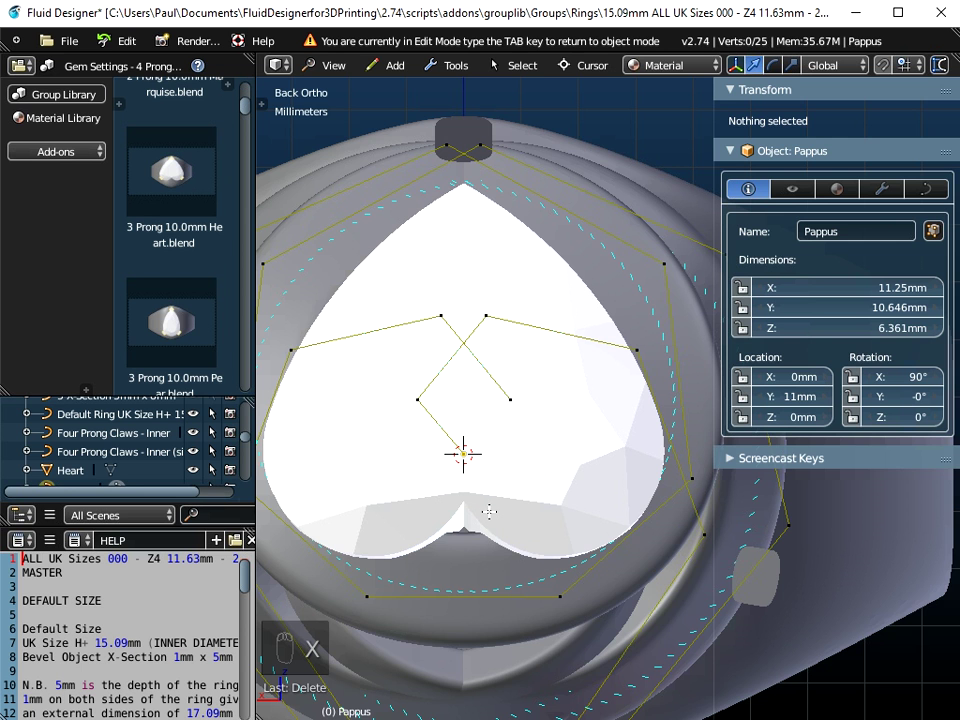
# Hide the heart gem and inspect the Pappus curve's crossing inner ends at close range.
pyautogui.moveTo(489, 510); pyautogui.dragTo(496, 463, button='middle')
pyautogui.click(193, 470)
pyautogui.moveTo(405, 330); pyautogui.dragTo(404, 534, button='middle')
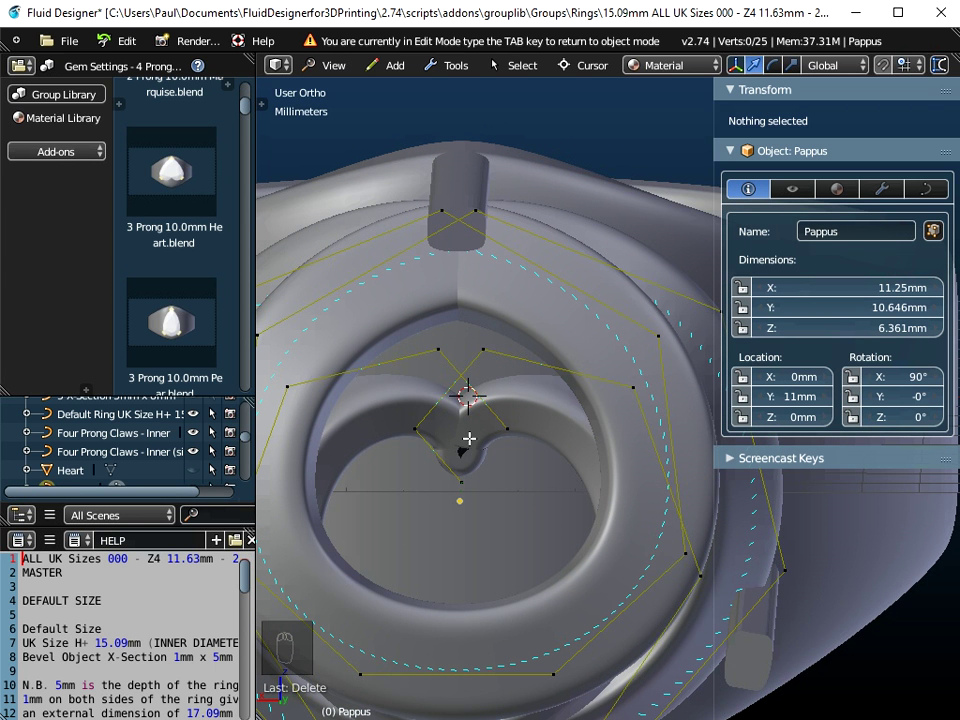
pyautogui.scroll(5, 472, 442)
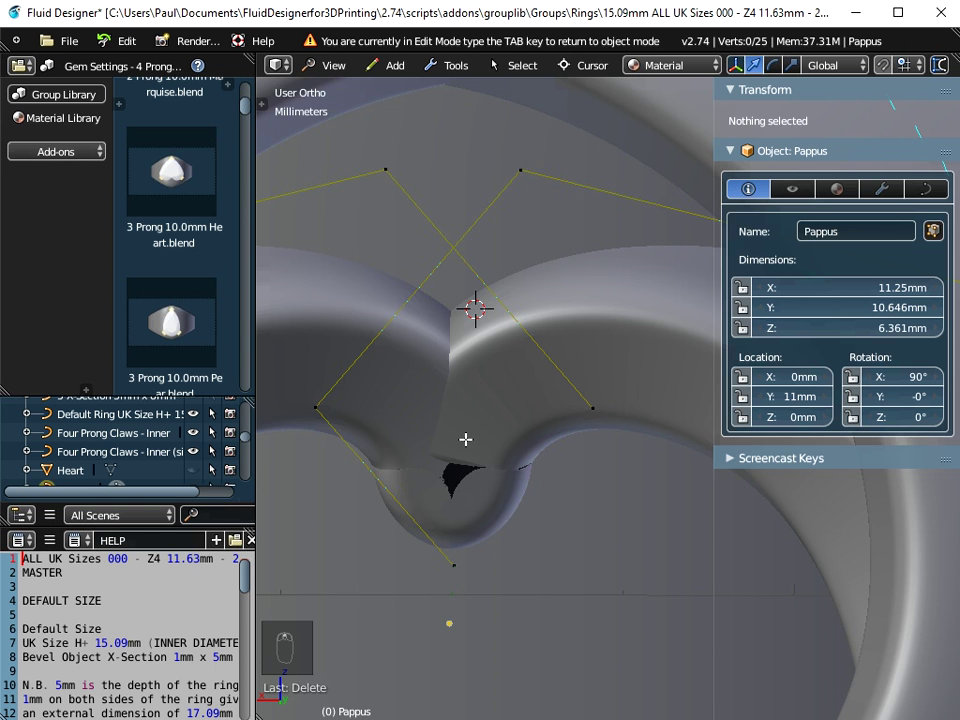
pyautogui.scroll(3, 465, 459)
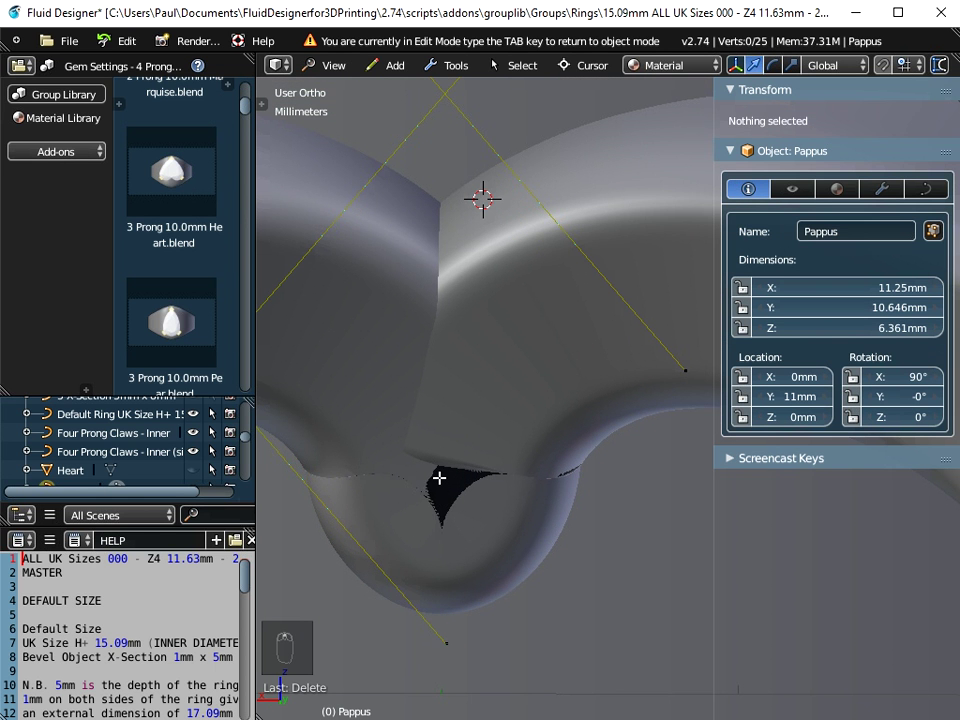
pyautogui.scroll(-3, 439, 478)
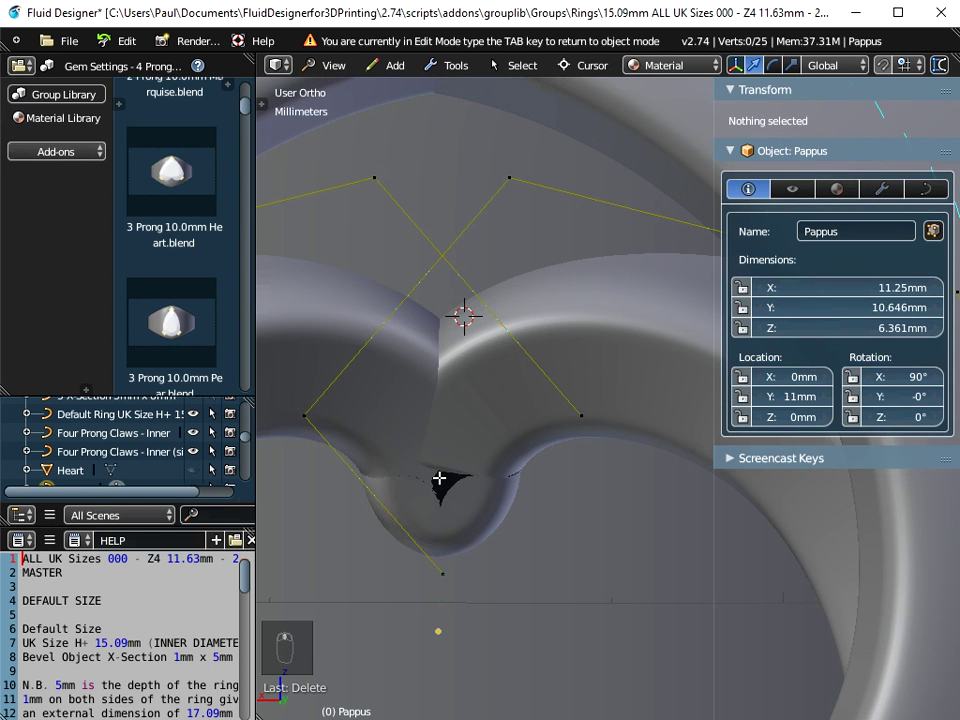
# Delete the three Pappus control points that make up the small crossing loop beneath the gem.
pyautogui.rightClick(445, 572)
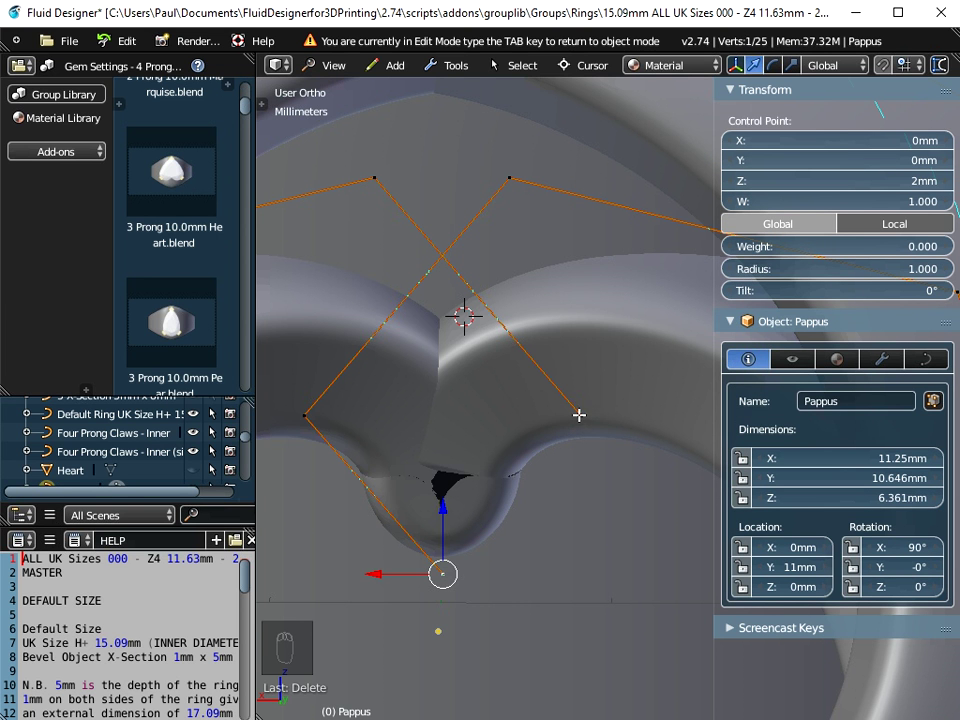
pyautogui.keyDown('shift'); pyautogui.rightClick(579, 414); pyautogui.keyUp('shift')
pyautogui.keyDown('shift'); pyautogui.rightClick(340, 411); pyautogui.keyUp('shift')
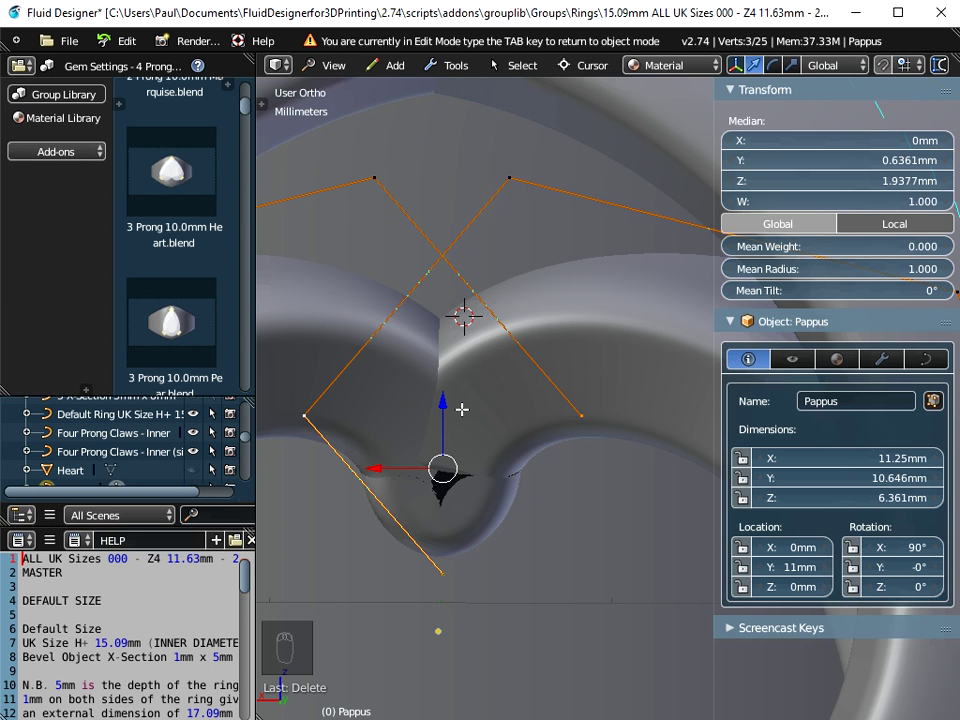
pyautogui.press('x')
pyautogui.click(453, 409)
pyautogui.scroll(-2, 461, 429)
pyautogui.moveTo(461, 429); pyautogui.dragTo(461, 429, button='middle')
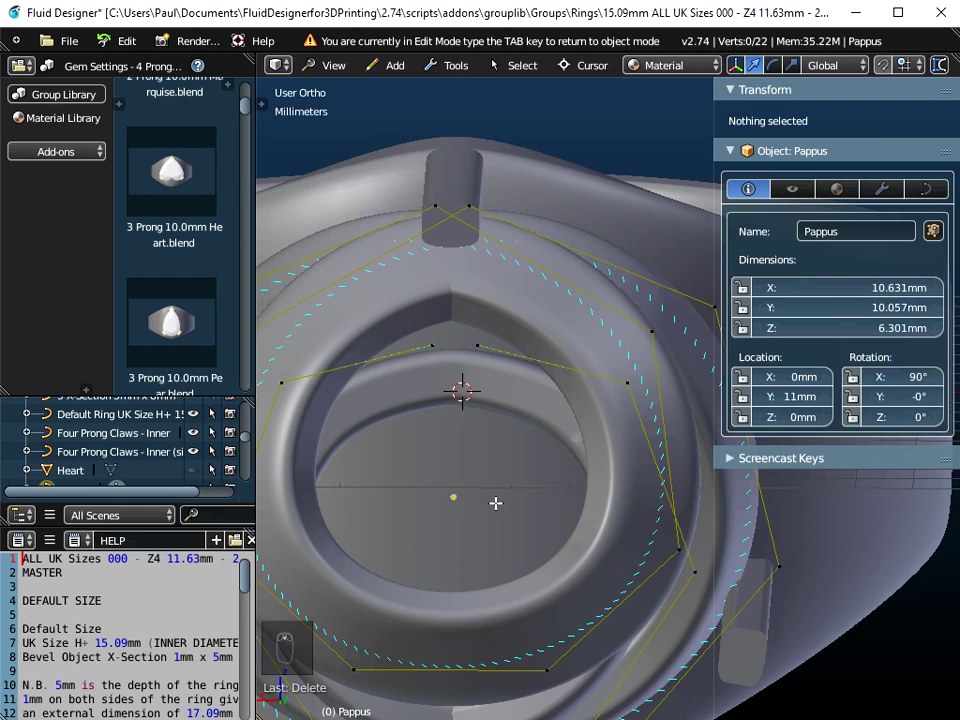
# Subdivide the Pappus segment between the two neighbouring inner-loop control points nearest the single claw.
pyautogui.scroll(4, 495, 504)
pyautogui.moveTo(523, 484); pyautogui.dragTo(506, 510, button='middle')
pyautogui.scroll(1, 507, 514)
pyautogui.rightClick(482, 251)
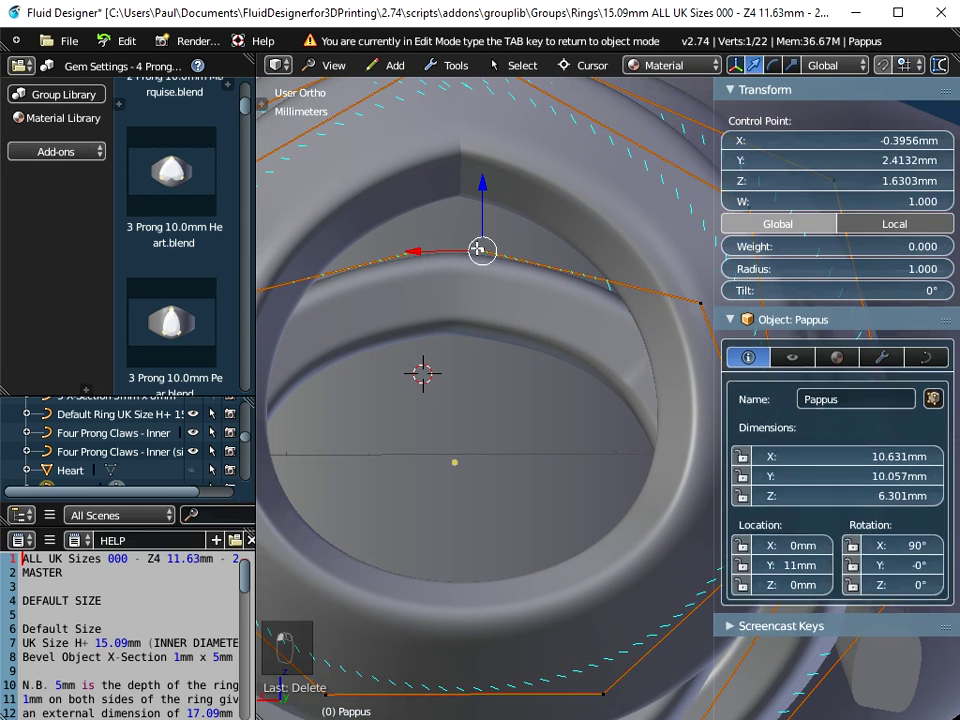
pyautogui.moveTo(403, 230); pyautogui.dragTo(407, 245, button='middle')
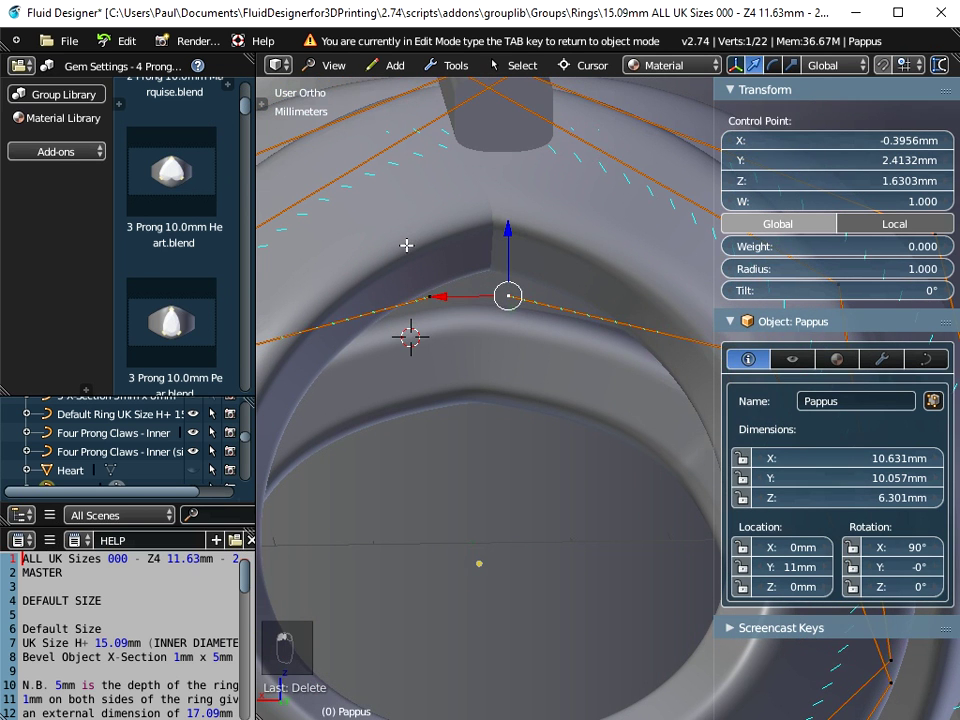
pyautogui.keyDown('shift'); pyautogui.rightClick(420, 296); pyautogui.keyUp('shift')
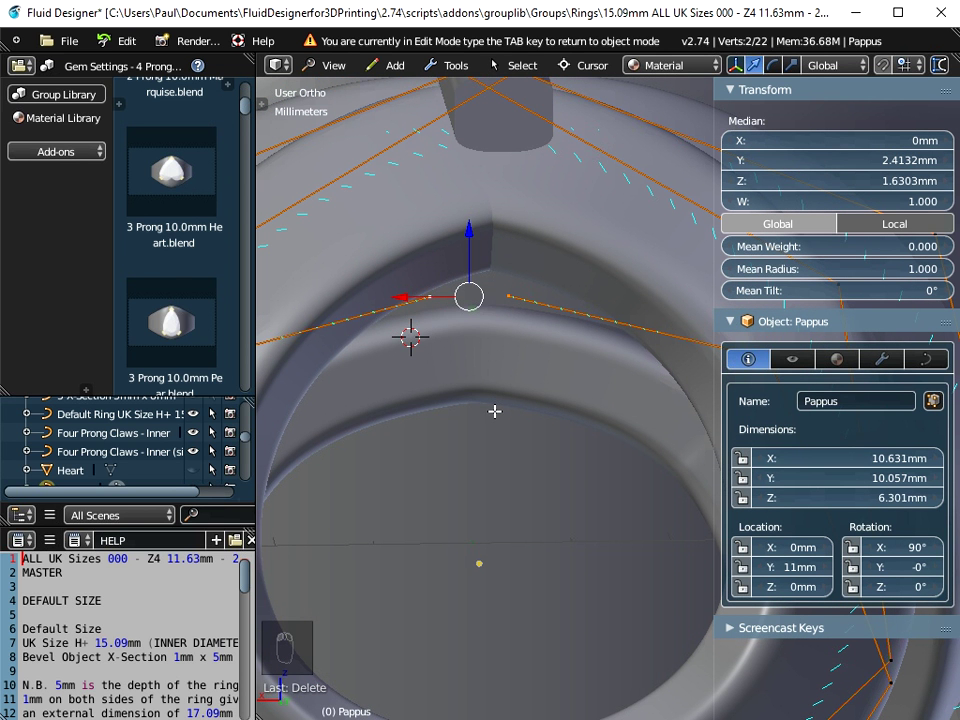
pyautogui.press('w')
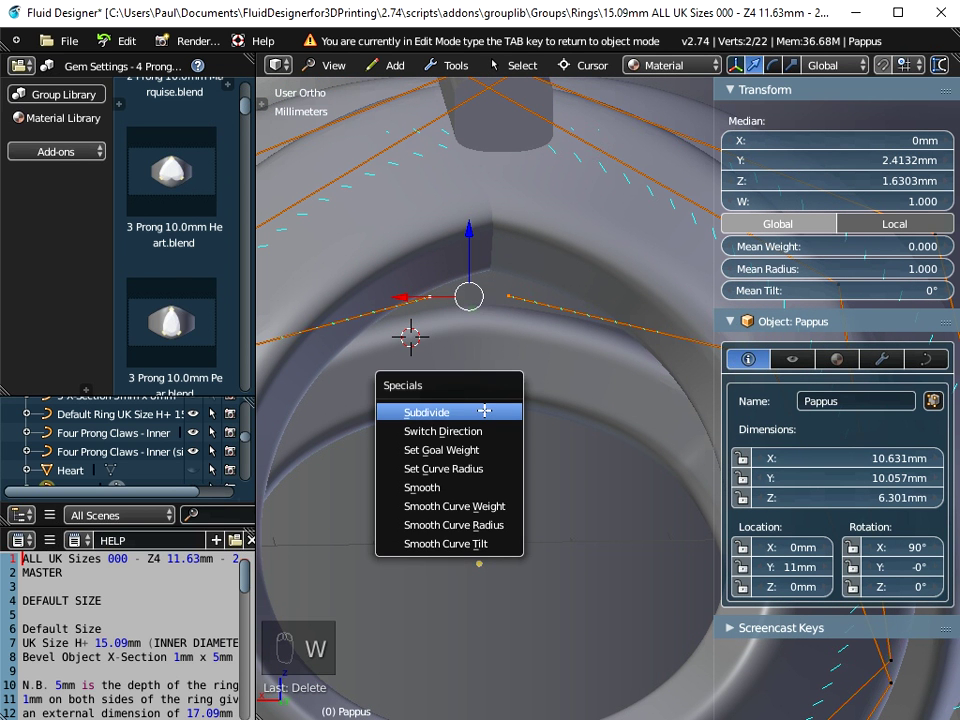
pyautogui.click(484, 410)
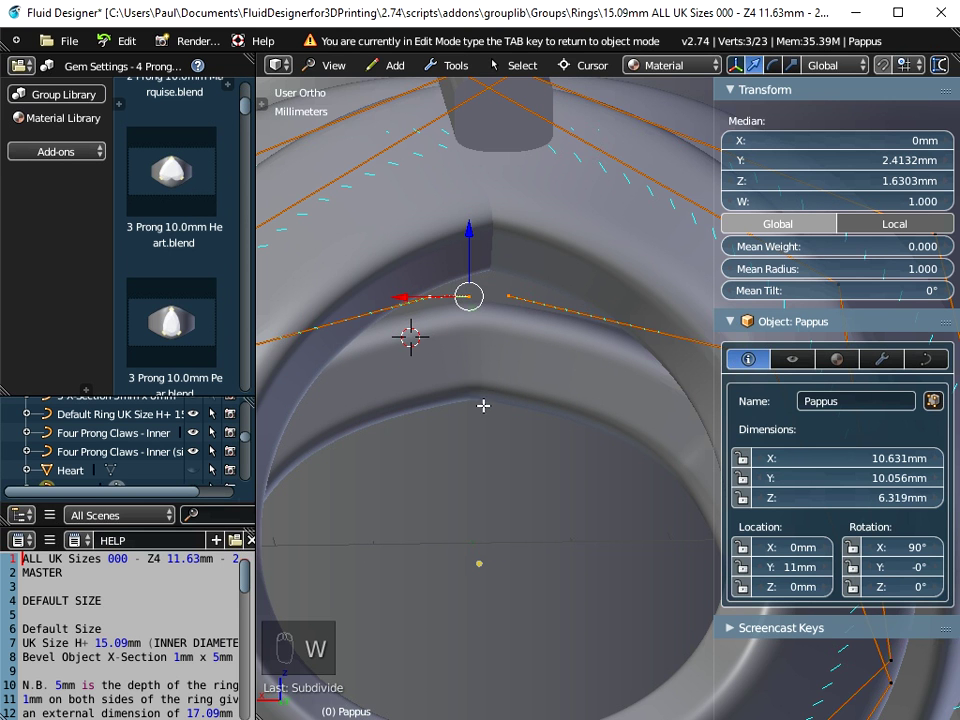
# Move the new midpoint of the lower inner loop about 2.48 mm down the global Z axis with proportional editing to form a heart cleft.
pyautogui.rightClick(476, 287)
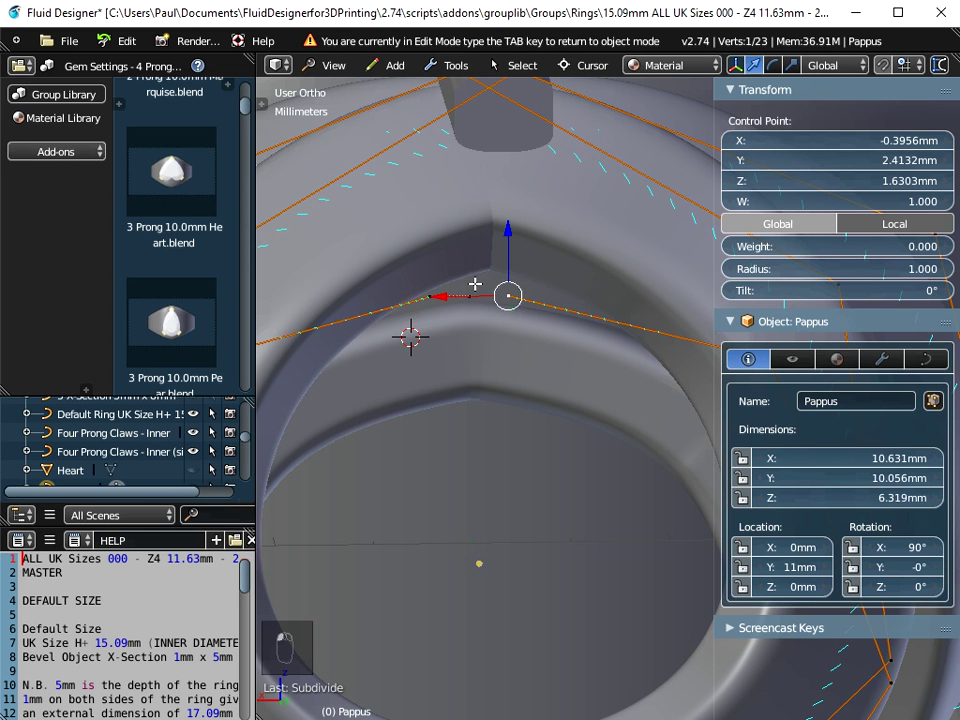
pyautogui.click(336, 68)
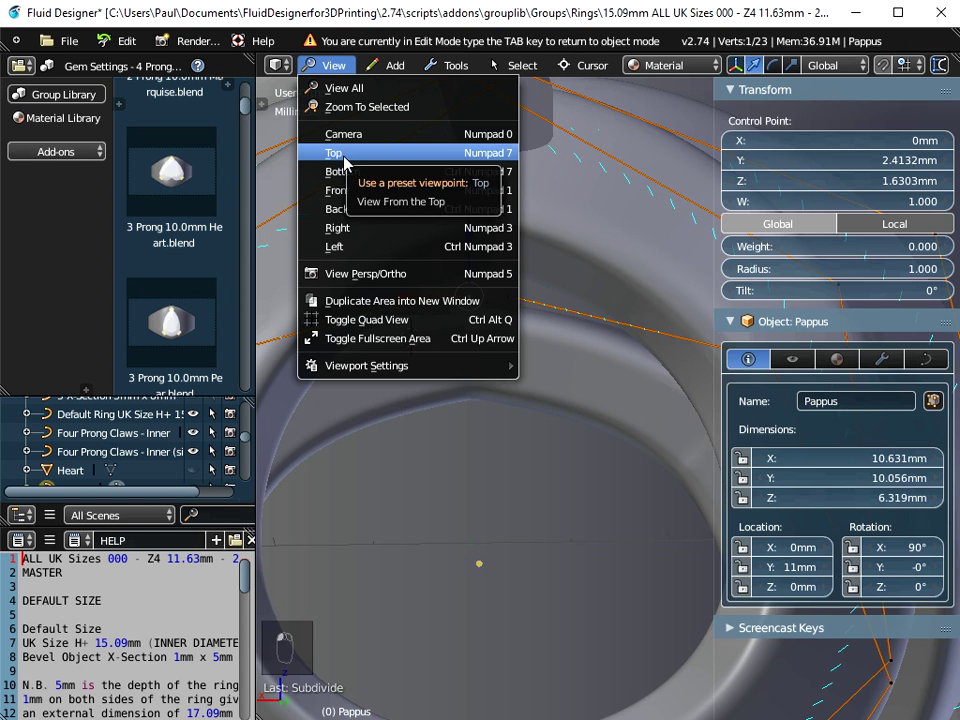
pyautogui.click(349, 208)
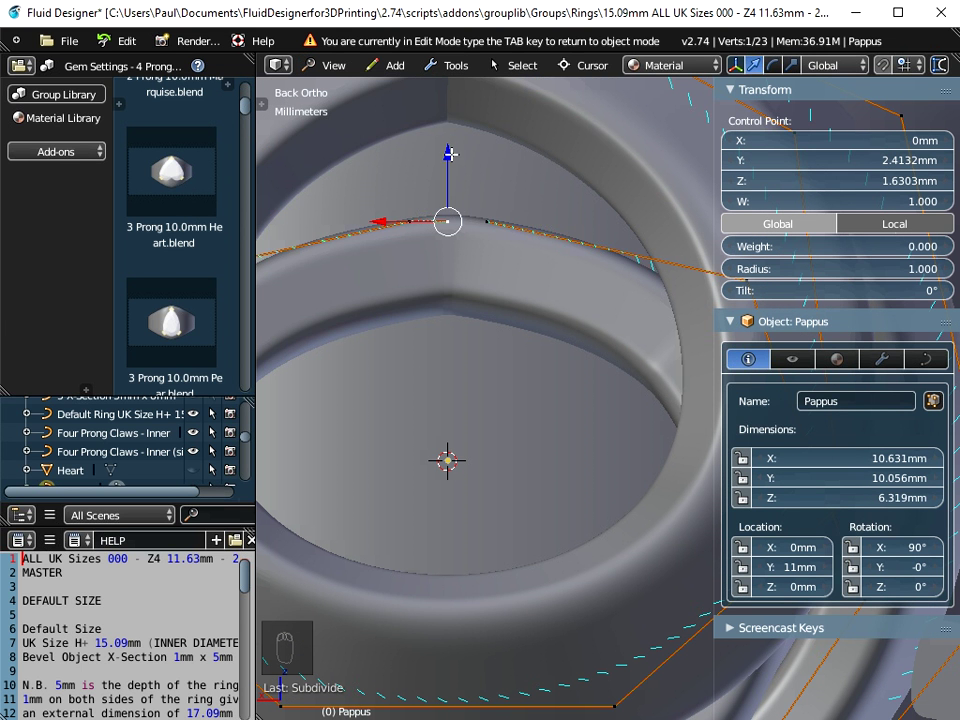
pyautogui.press('g')
pyautogui.press('z')
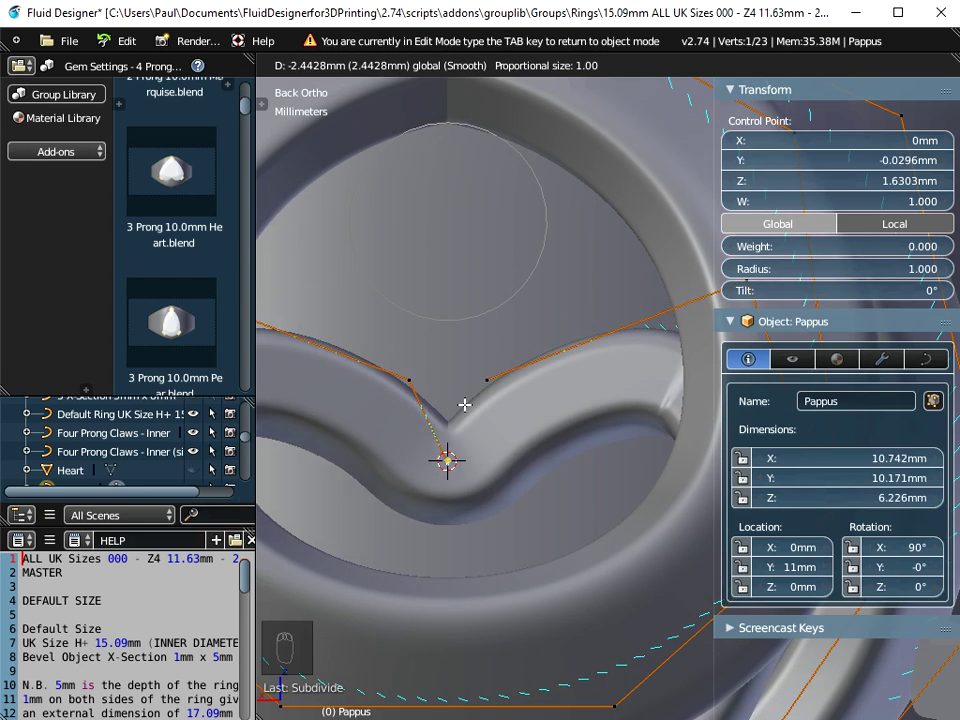
pyautogui.click(476, 396)
pyautogui.scroll(-4, 478, 395)
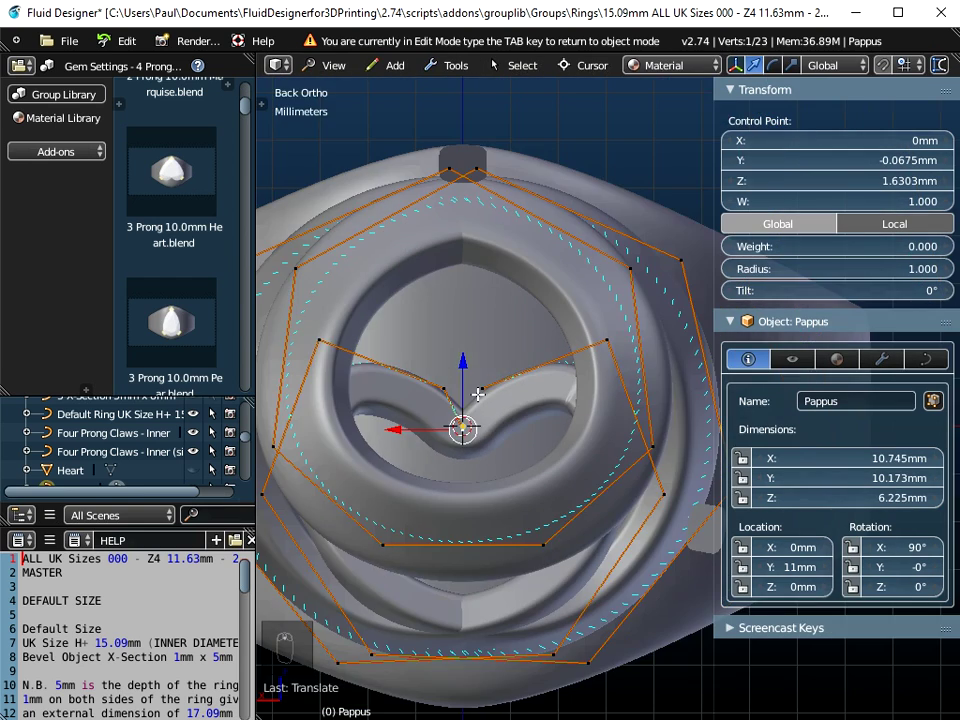
# Subdivide the Pappus segment between the two control points on the uppermost loop's edge opposite the single claw.
pyautogui.moveTo(492, 491); pyautogui.dragTo(505, 346, button='middle')
pyautogui.moveTo(526, 213); pyautogui.dragTo(498, 377, button='middle')
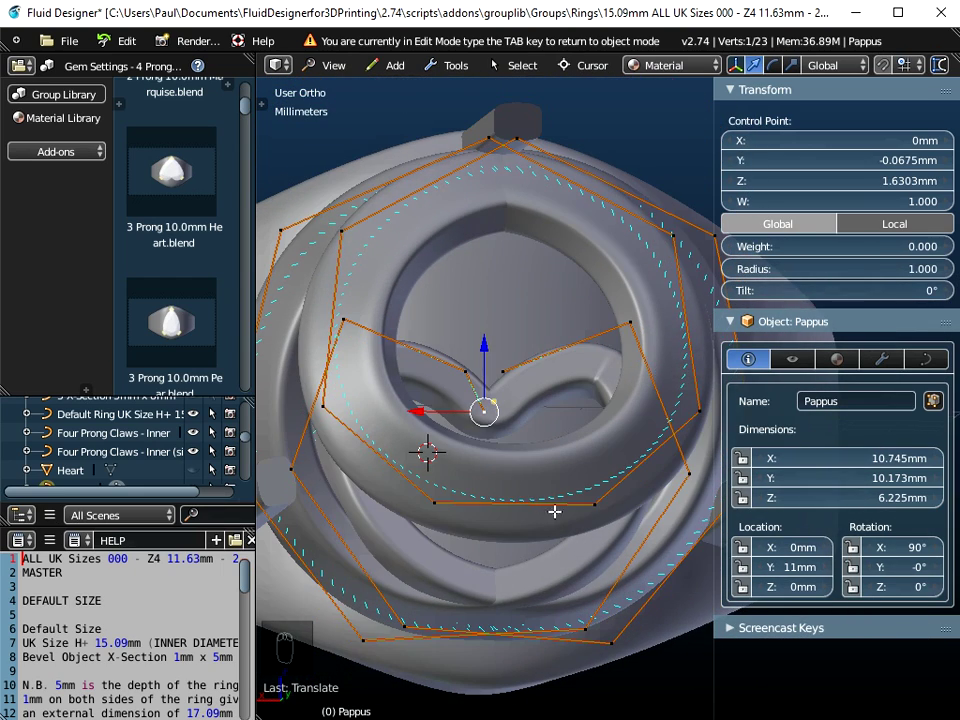
pyautogui.rightClick(597, 499)
pyautogui.keyDown('shift'); pyautogui.rightClick(436, 501); pyautogui.keyUp('shift')
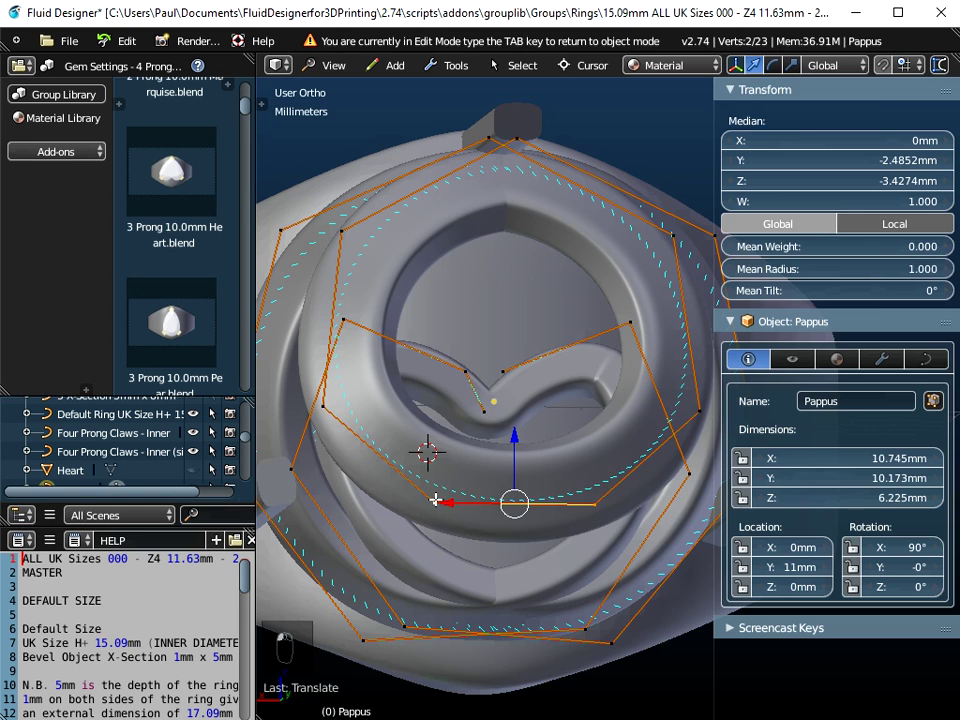
pyautogui.moveTo(507, 428); pyautogui.dragTo(483, 441, button='middle')
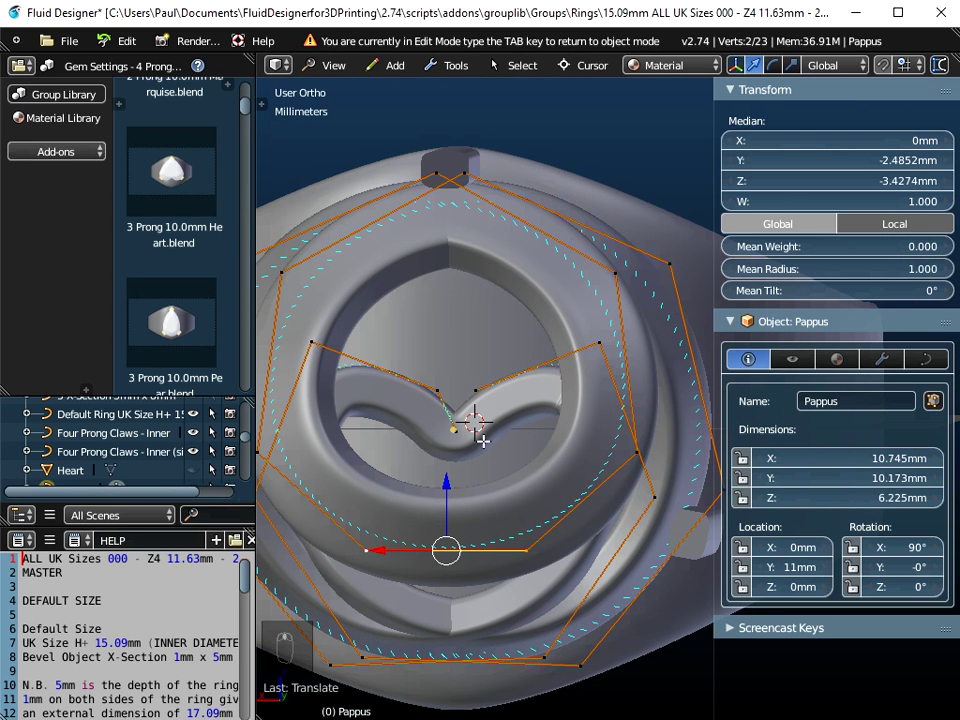
pyautogui.press('w')
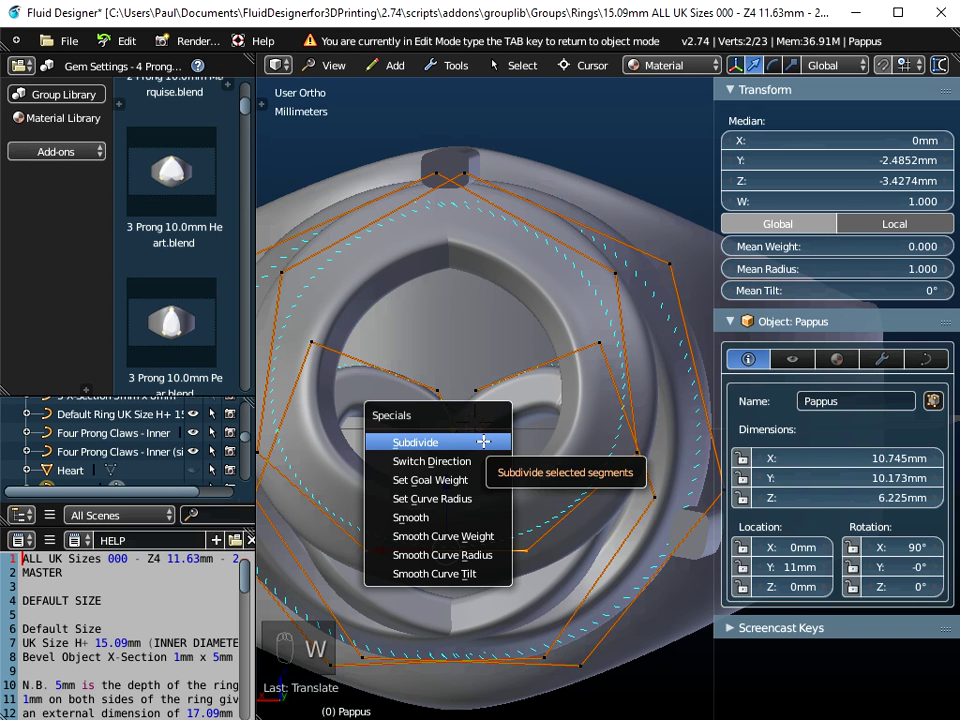
pyautogui.click(480, 441)
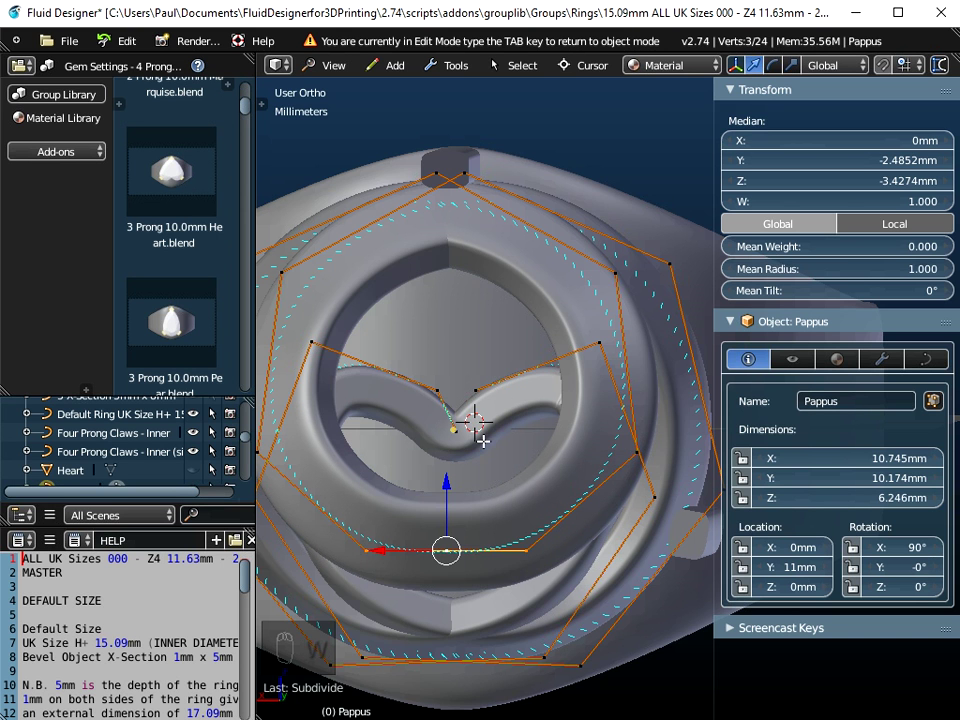
# Select the new midpoint on the uppermost loop's subdivided segment and view the model from the back.
pyautogui.rightClick(523, 547)
pyautogui.write('gx1.685')
pyautogui.press('Return')
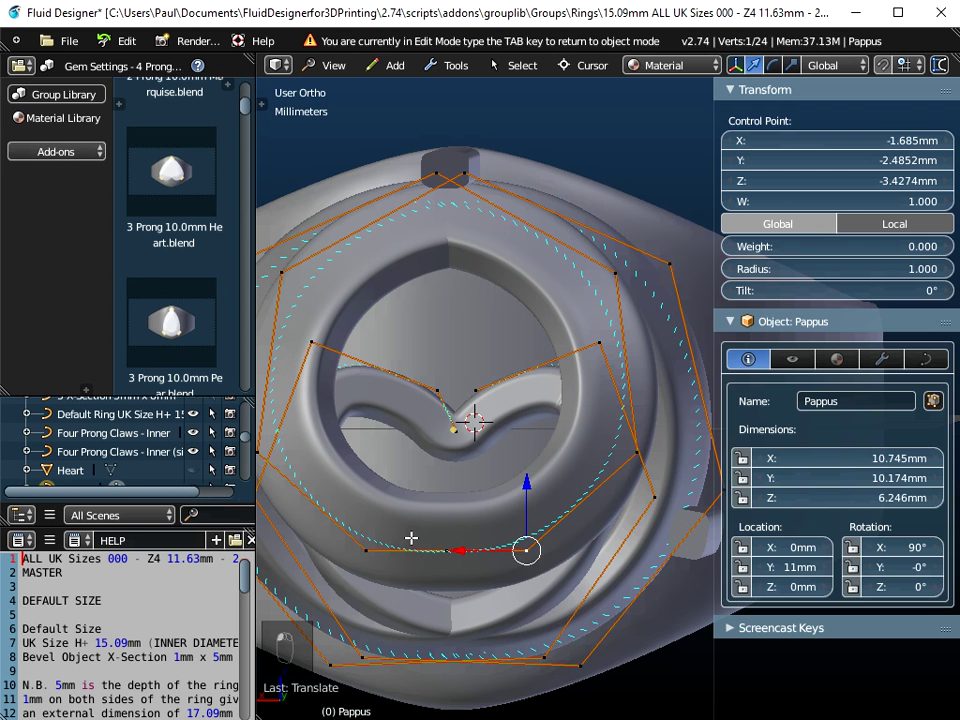
pyautogui.click(326, 65)
pyautogui.click(350, 204)
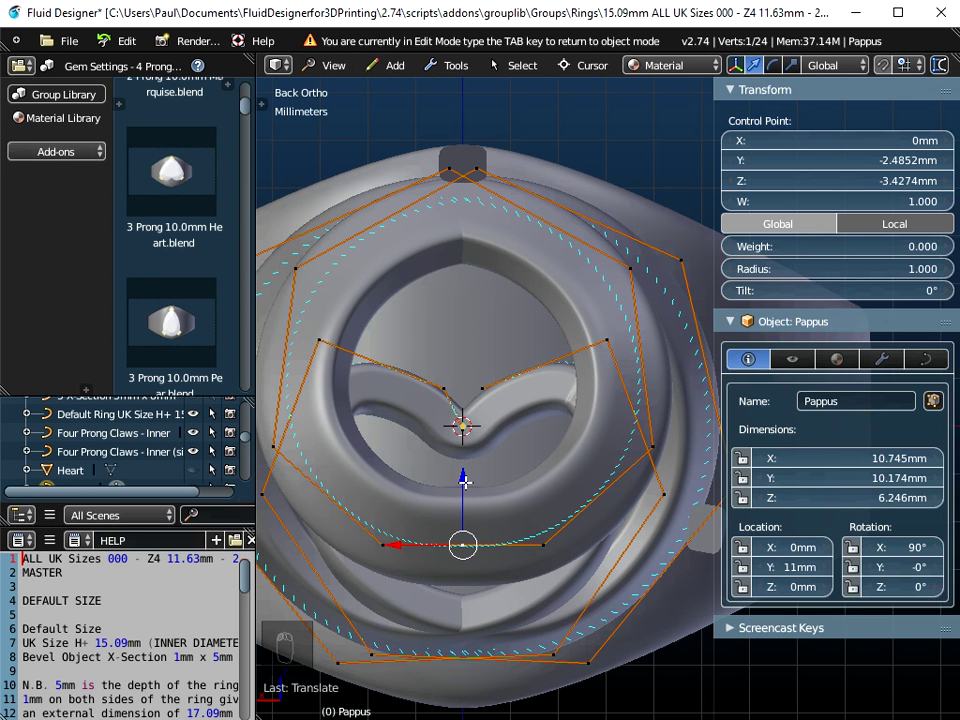
pyautogui.moveTo(462, 478)
pyautogui.mouseDown()
pyautogui.moveTo(463, 426)
pyautogui.moveTo(472, 482)
pyautogui.mouseUp()
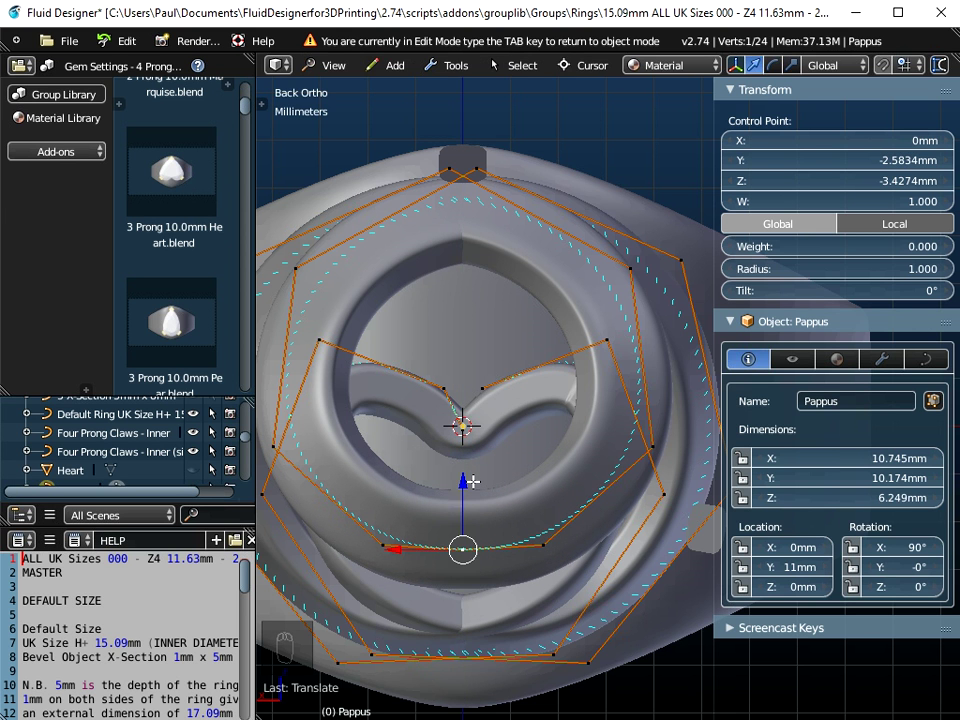
pyautogui.hotkey('ctrl', 'z')
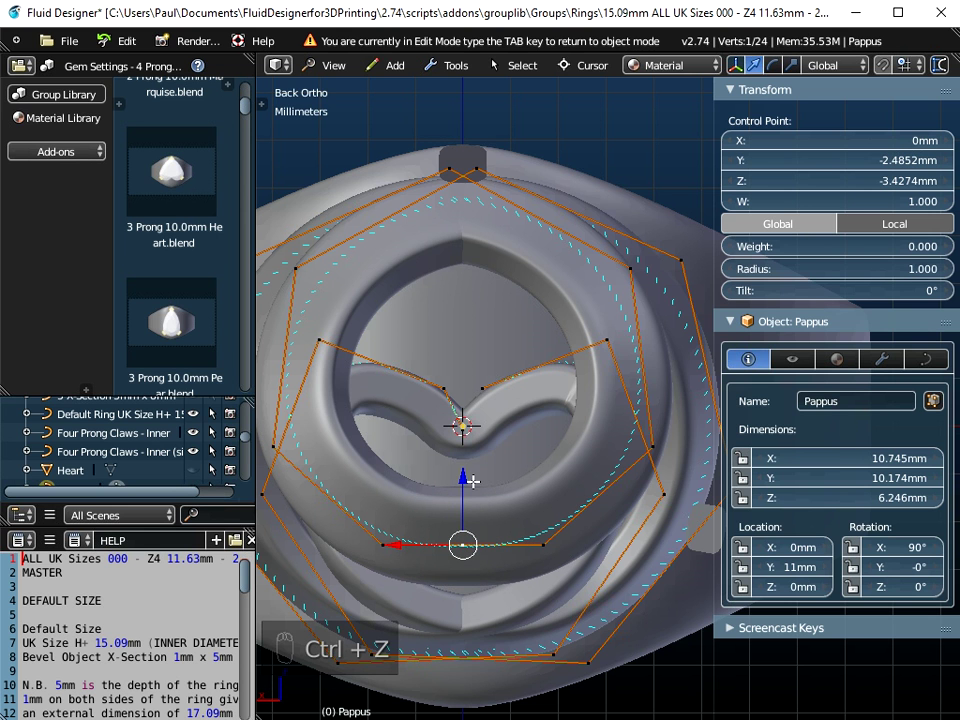
pyautogui.moveTo(463, 479)
pyautogui.mouseDown()
pyautogui.moveTo(462, 458)
pyautogui.moveTo(457, 513)
pyautogui.moveTo(461, 386)
pyautogui.moveTo(461, 512)
pyautogui.moveTo(464, 484)
pyautogui.mouseUp()
pyautogui.scroll(-5, 457, 513)
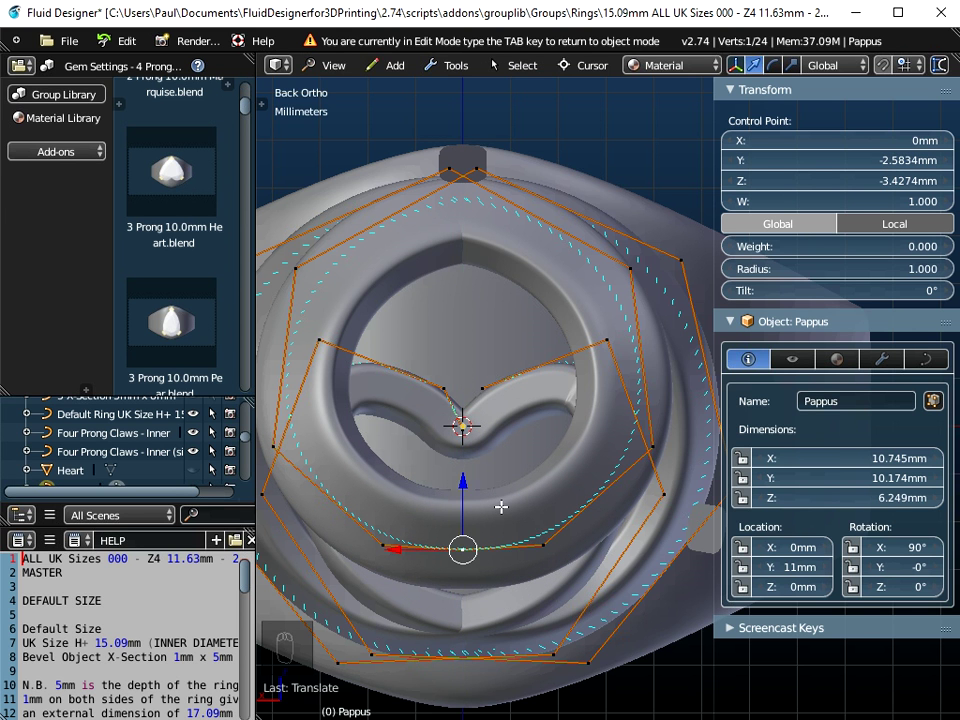
pyautogui.hotkey('ctrl', 'z')
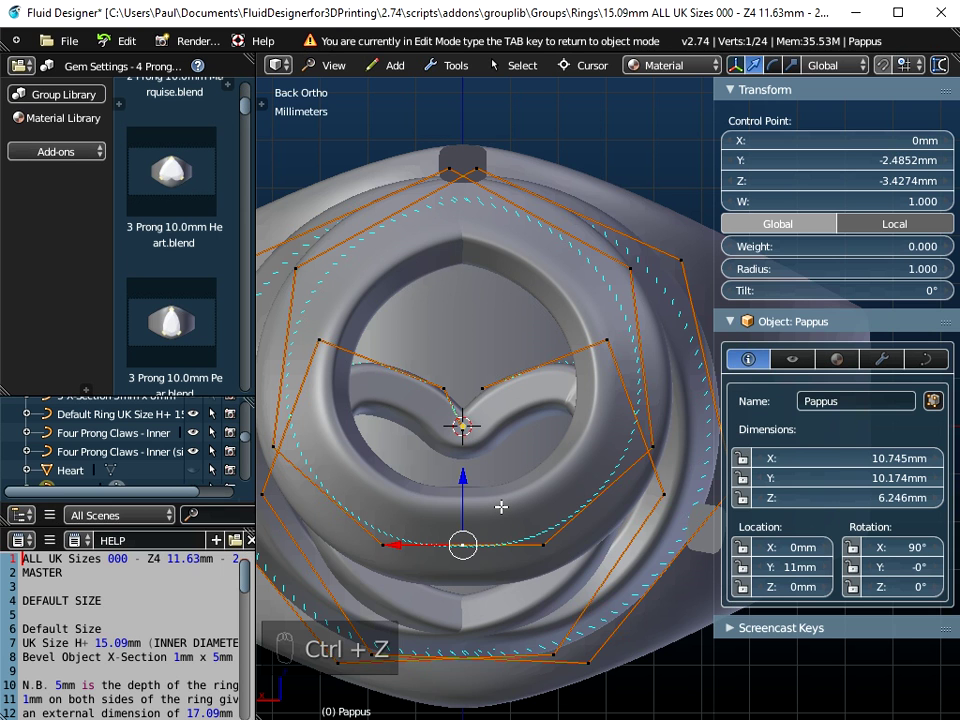
pyautogui.press('o')
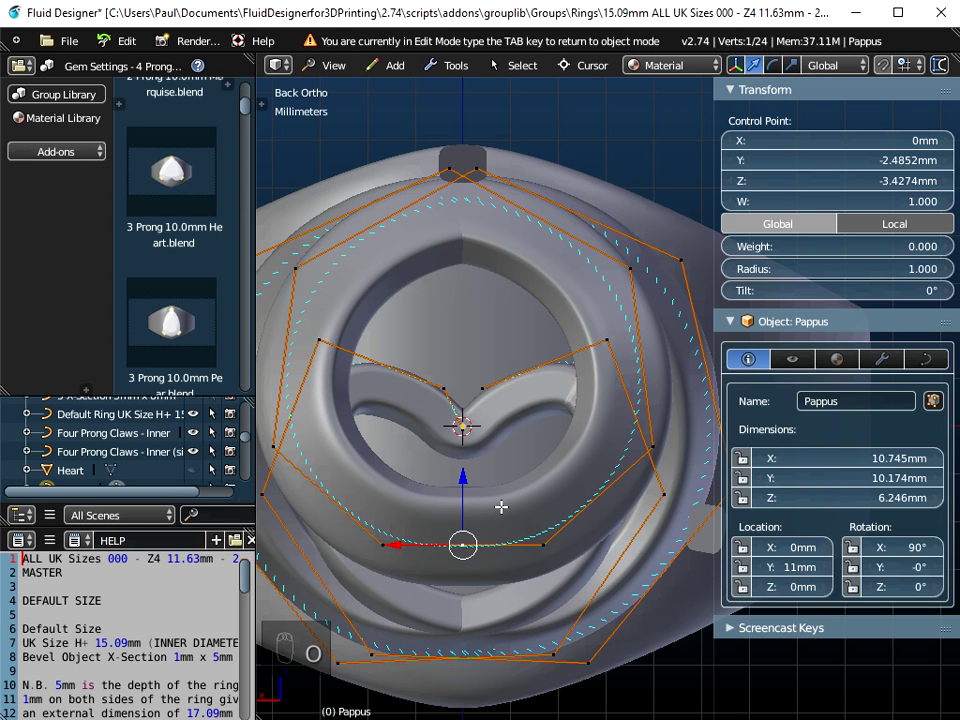
pyautogui.moveTo(462, 477); pyautogui.dragTo(500, 444)
pyautogui.hotkey('ctrl', 'z')
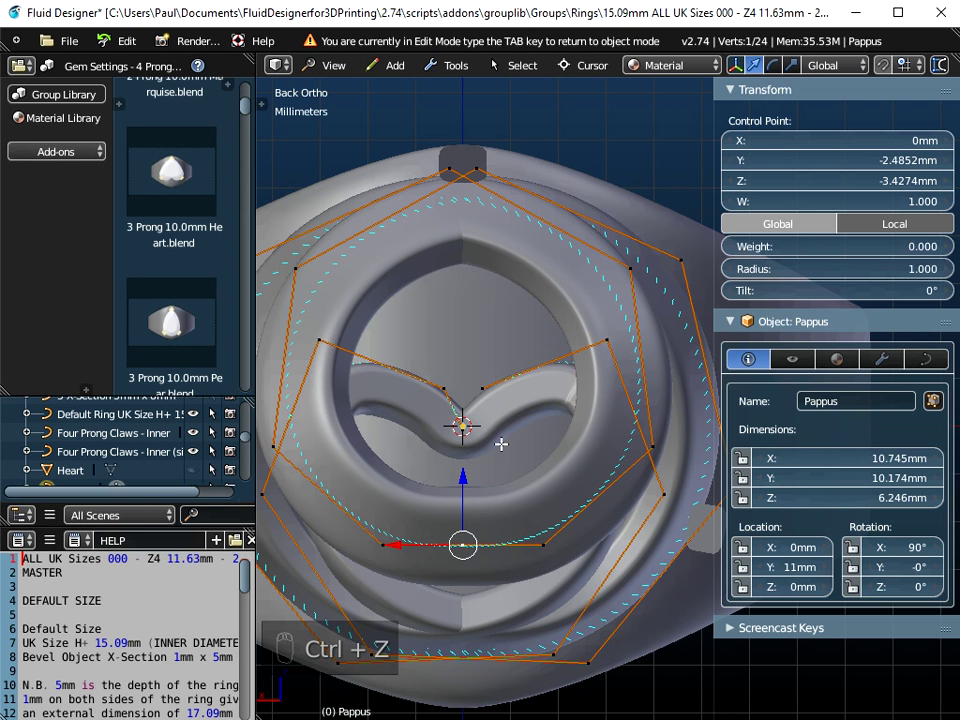
pyautogui.press('o')
# Raise the uppermost loop's midpoint about 1.8 mm along the global Z axis with smooth proportional editing, pulling its neighbours into a heart cleft.
pyautogui.moveTo(462, 479); pyautogui.dragTo(464, 432)
pyautogui.scroll(-6, 461, 463)
pyautogui.scroll(5, 469, 418)
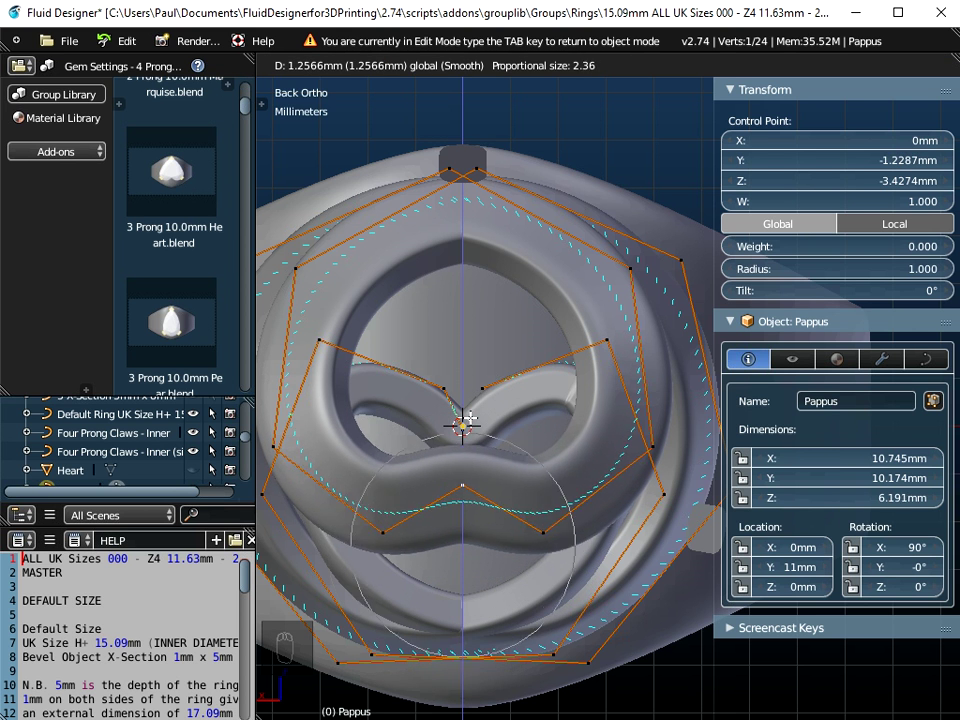
pyautogui.scroll(-1, 469, 418)
pyautogui.moveTo(469, 414); pyautogui.dragTo(481, 392)
pyautogui.scroll(-1, 500, 422)
pyautogui.scroll(-3, 501, 420)
pyautogui.scroll(2, 484, 388)
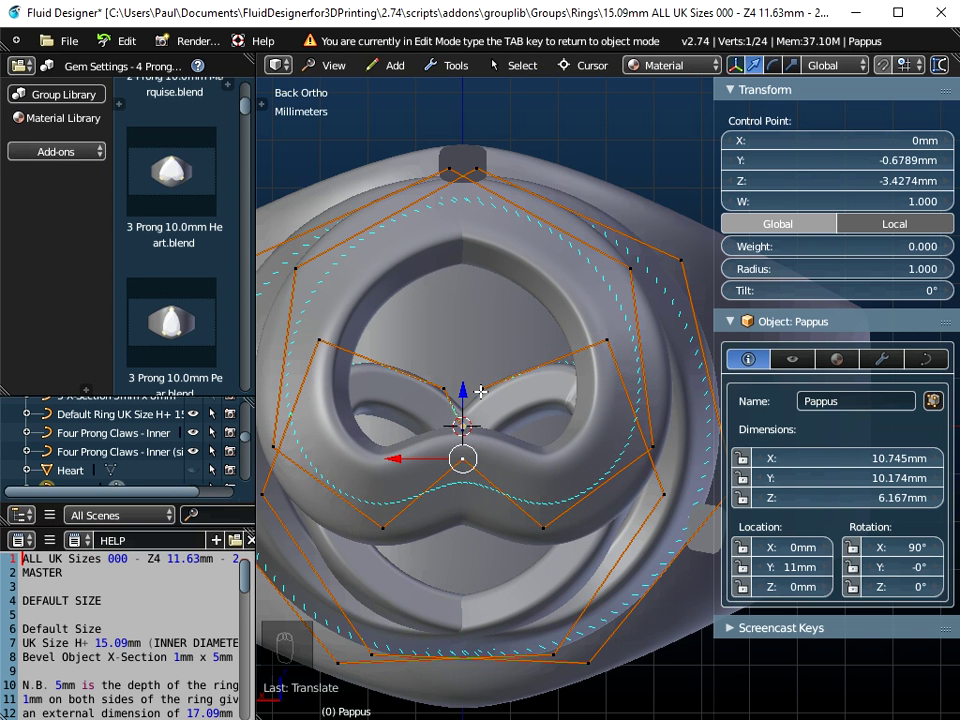
# Extend the selection from the cleft midpoint to all nine control points of the uppermost Pappus loop.
pyautogui.keyDown('shift'); pyautogui.rightClick(556, 536); pyautogui.keyUp('shift')
pyautogui.keyDown('shift'); pyautogui.rightClick(386, 536); pyautogui.keyUp('shift')
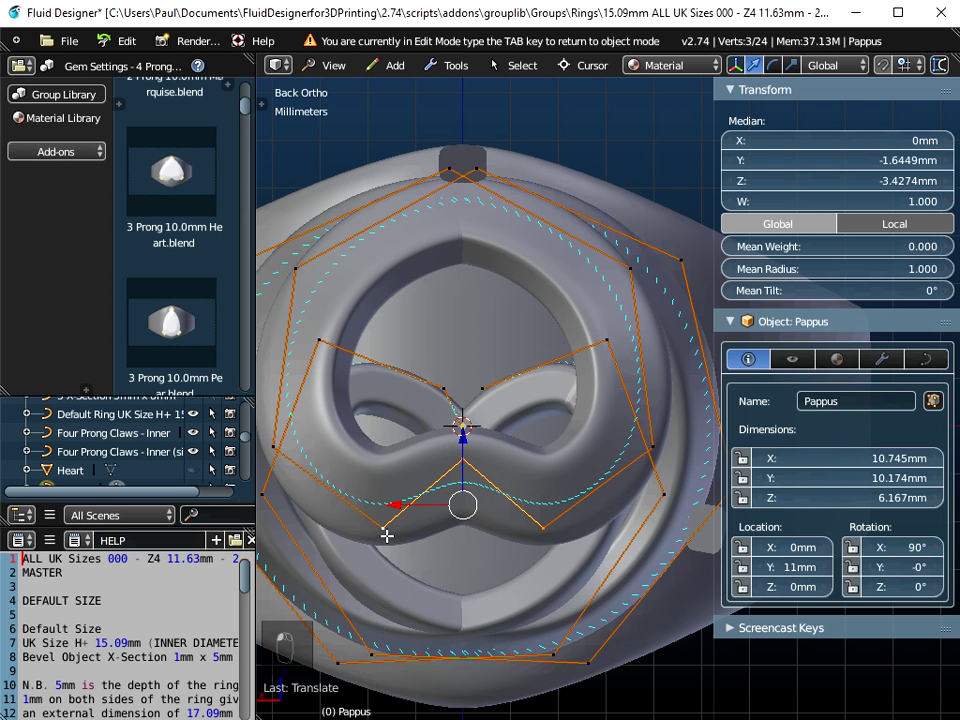
pyautogui.keyDown('shift'); pyautogui.rightClick(658, 442); pyautogui.keyUp('shift')
pyautogui.keyDown('shift'); pyautogui.rightClick(643, 272); pyautogui.keyUp('shift')
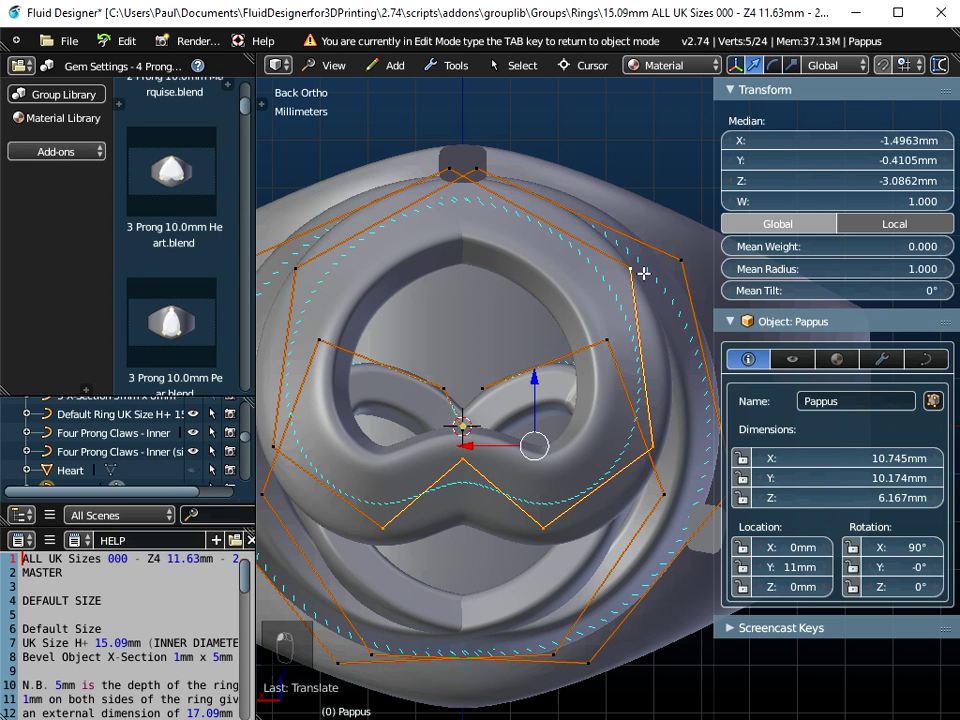
pyautogui.keyDown('shift'); pyautogui.rightClick(451, 165); pyautogui.keyUp('shift')
pyautogui.keyDown('shift'); pyautogui.moveTo(566, 332); pyautogui.dragTo(664, 321, button='middle'); pyautogui.keyUp('shift')
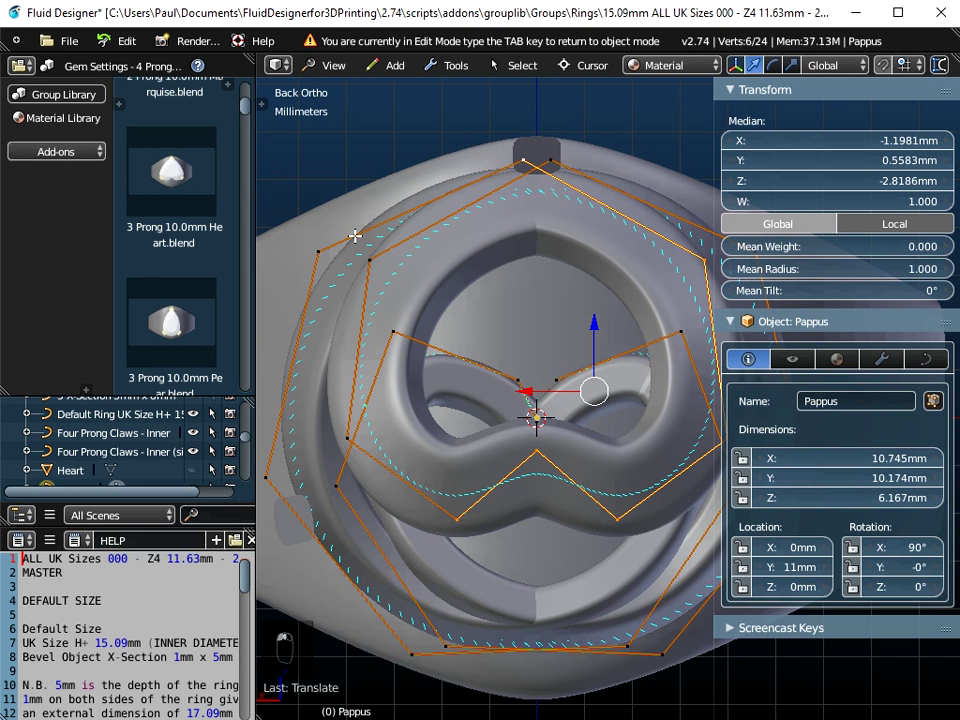
pyautogui.keyDown('shift'); pyautogui.rightClick(346, 431); pyautogui.keyUp('shift')
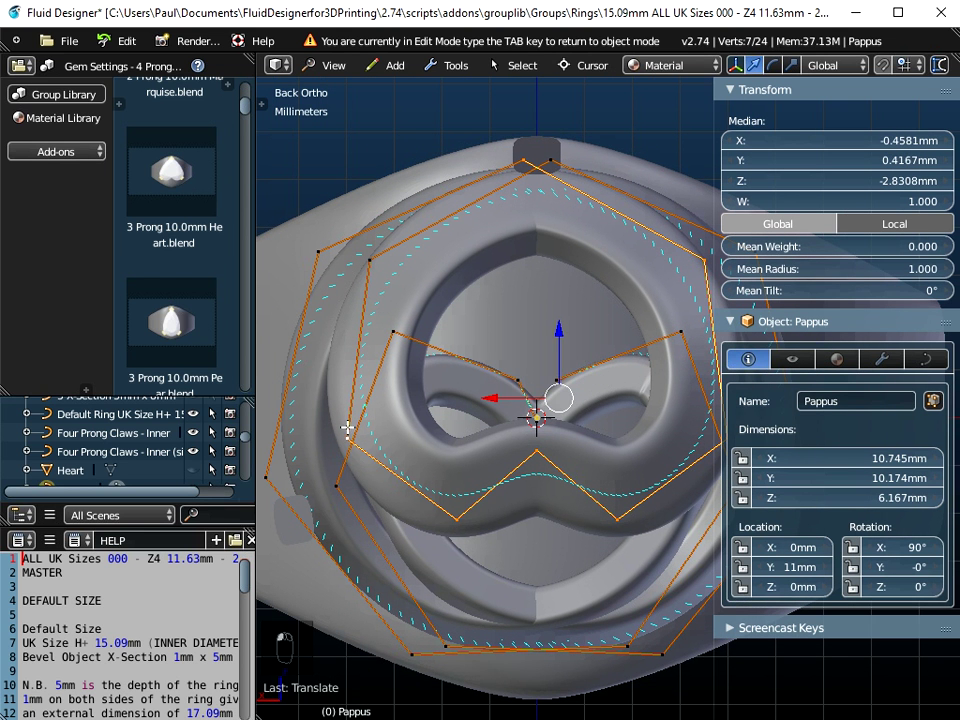
pyautogui.keyDown('shift'); pyautogui.rightClick(363, 264); pyautogui.keyUp('shift')
pyautogui.keyDown('shift'); pyautogui.rightClick(511, 149); pyautogui.keyUp('shift')
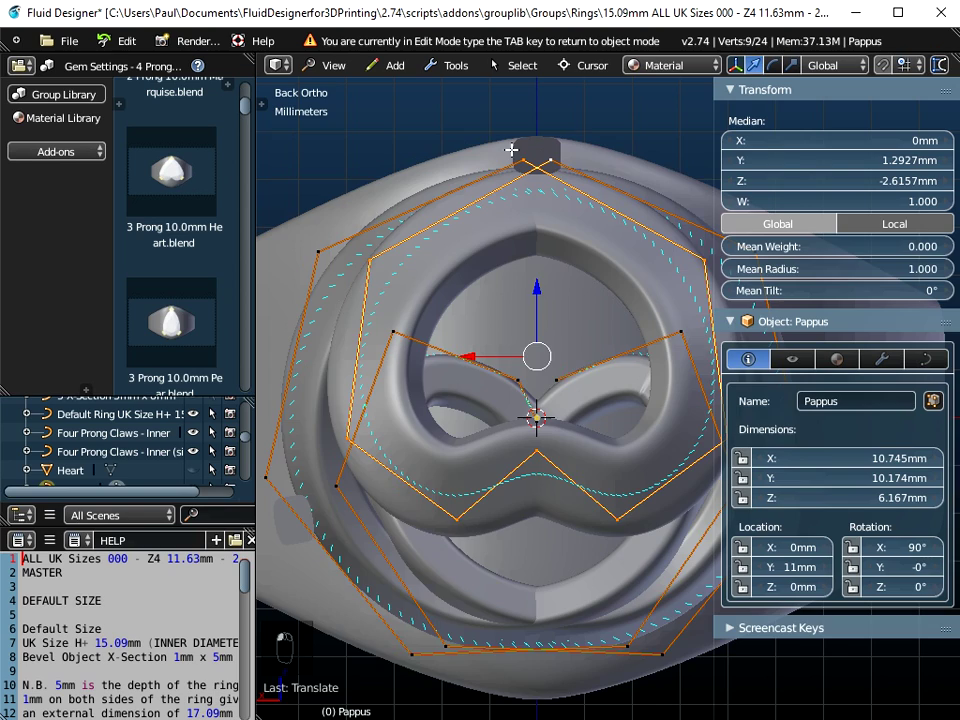
# Set the mean tilt of the uppermost loop's nine control points to 90°.
pyautogui.moveTo(400, 248); pyautogui.dragTo(512, 349, button='middle')
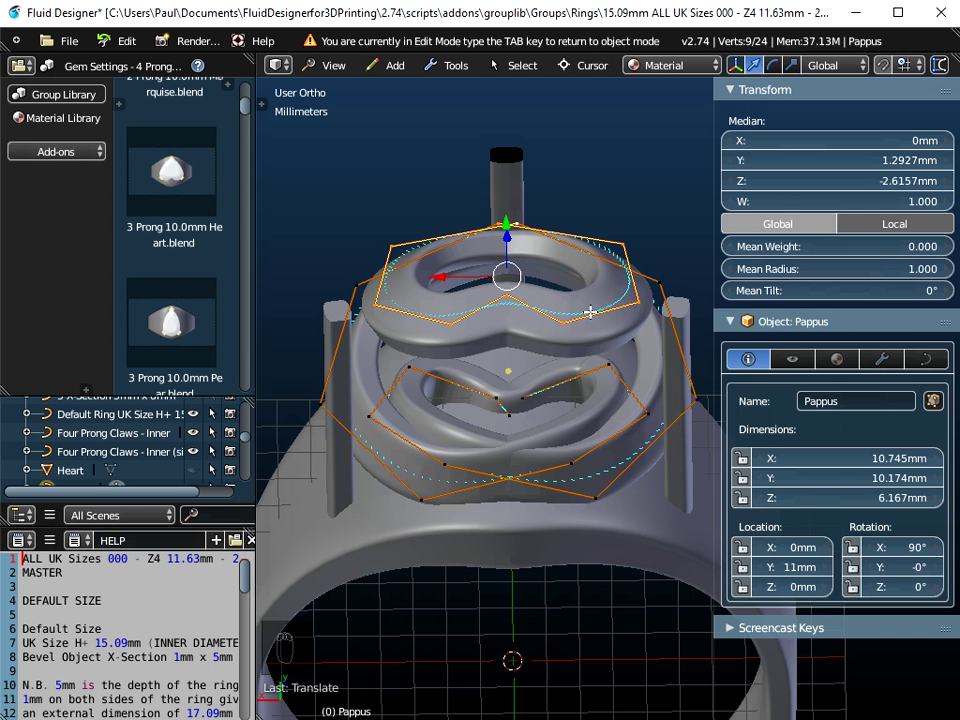
pyautogui.moveTo(555, 346); pyautogui.dragTo(557, 381, button='middle')
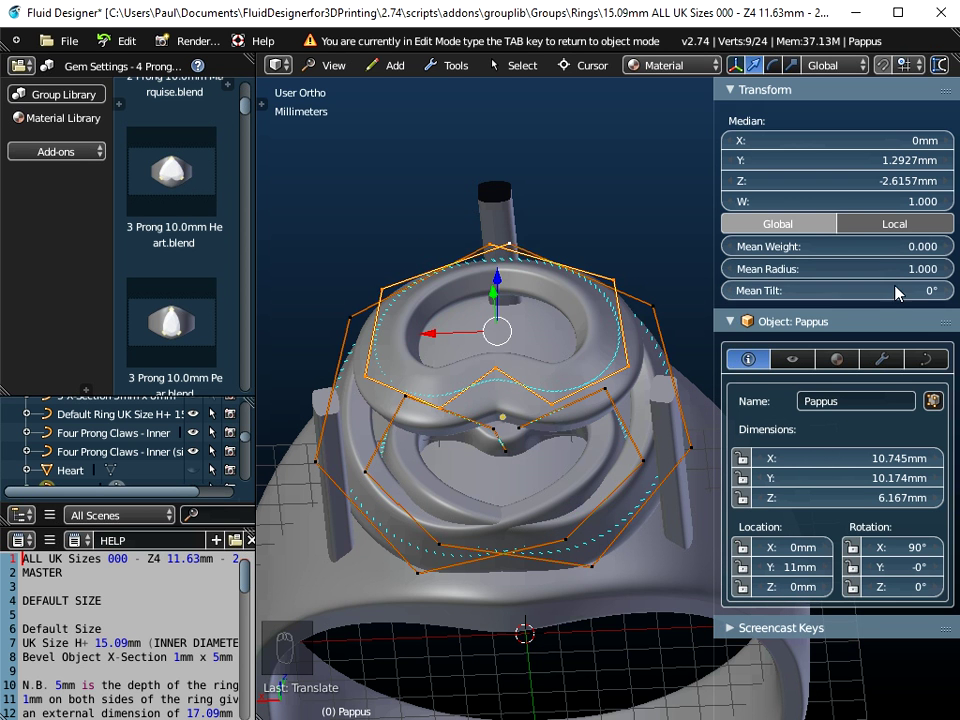
pyautogui.moveTo(835, 290); pyautogui.dragTo(921, 290)
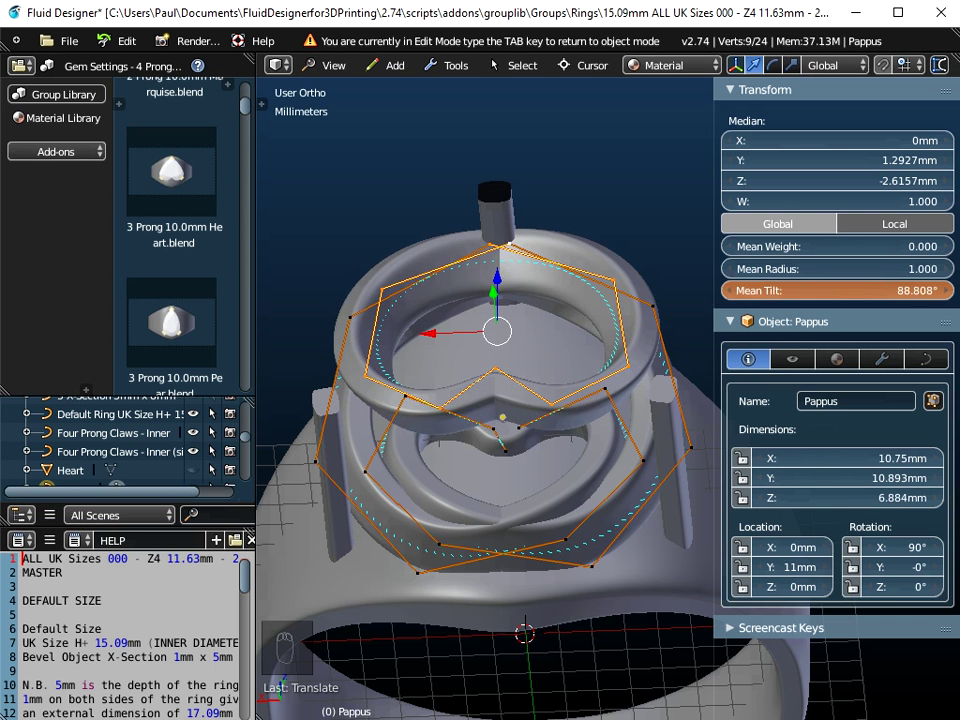
pyautogui.click(868, 291)
pyautogui.write('90')
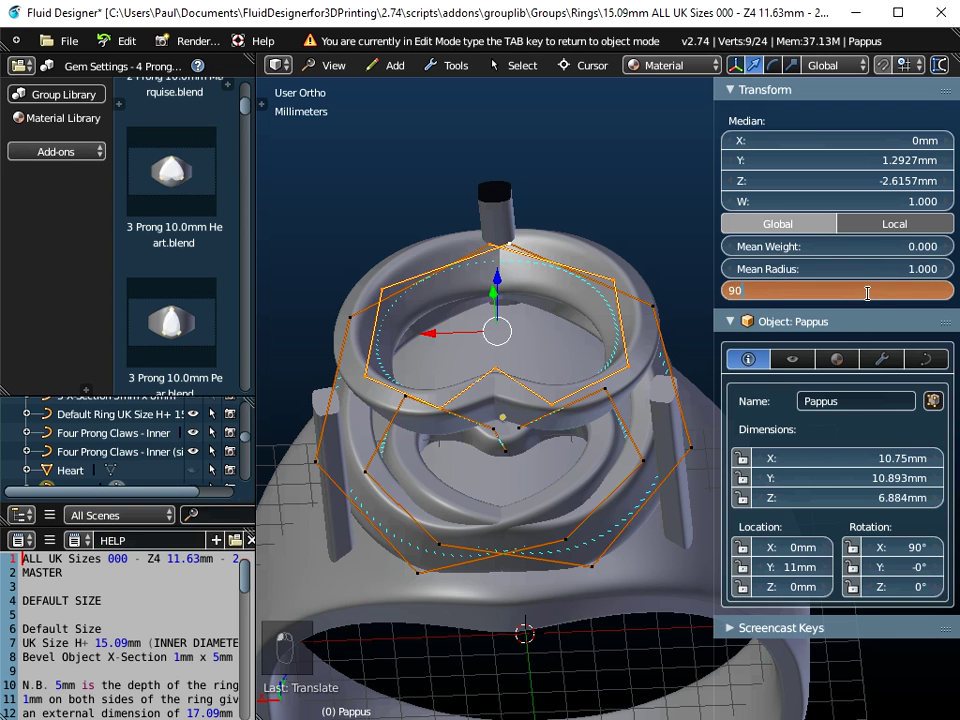
pyautogui.press('Return')
# Check the tilted uppermost loop from several angles, deselect all Pappus control points and return to the back view.
pyautogui.scroll(3, 530, 358)
pyautogui.moveTo(530, 358); pyautogui.dragTo(566, 392, button='middle')
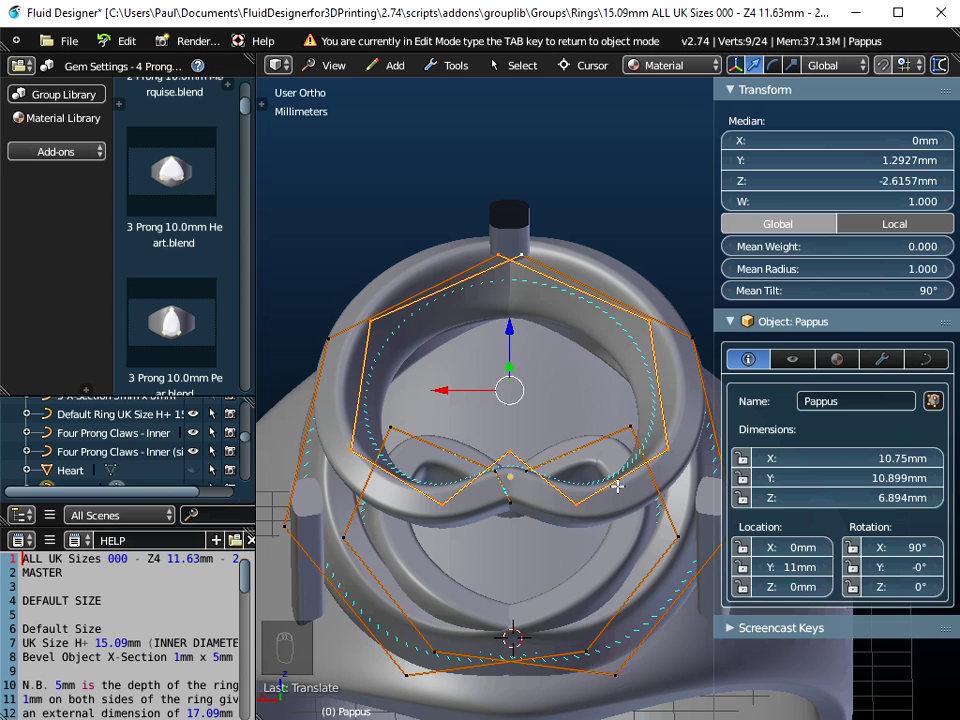
pyautogui.moveTo(557, 439); pyautogui.dragTo(554, 307, button='middle')
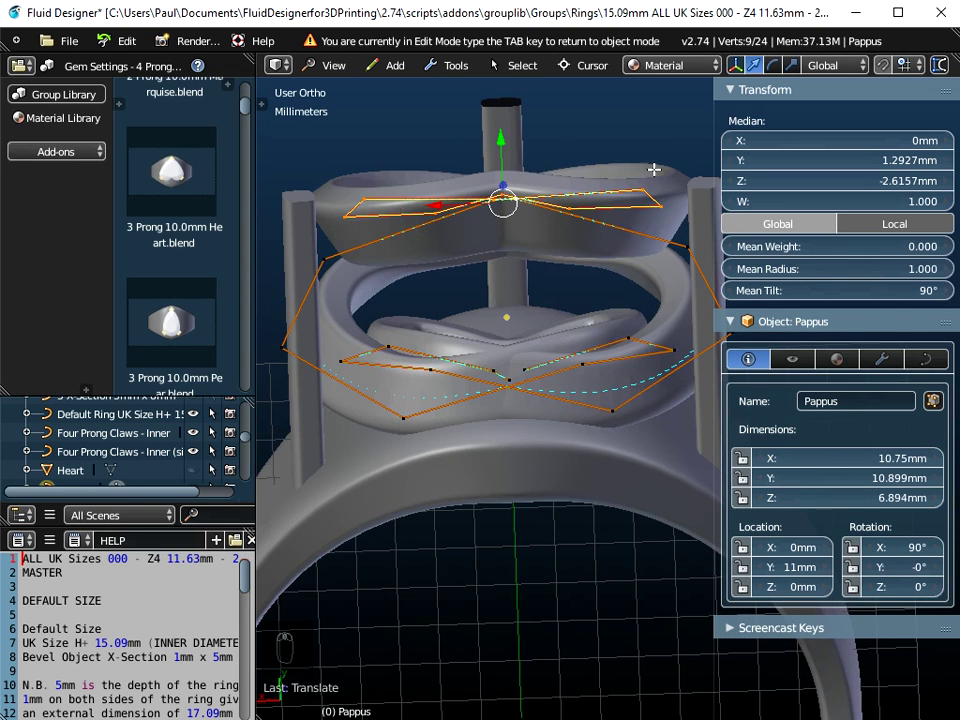
pyautogui.moveTo(555, 175); pyautogui.dragTo(544, 320, button='middle')
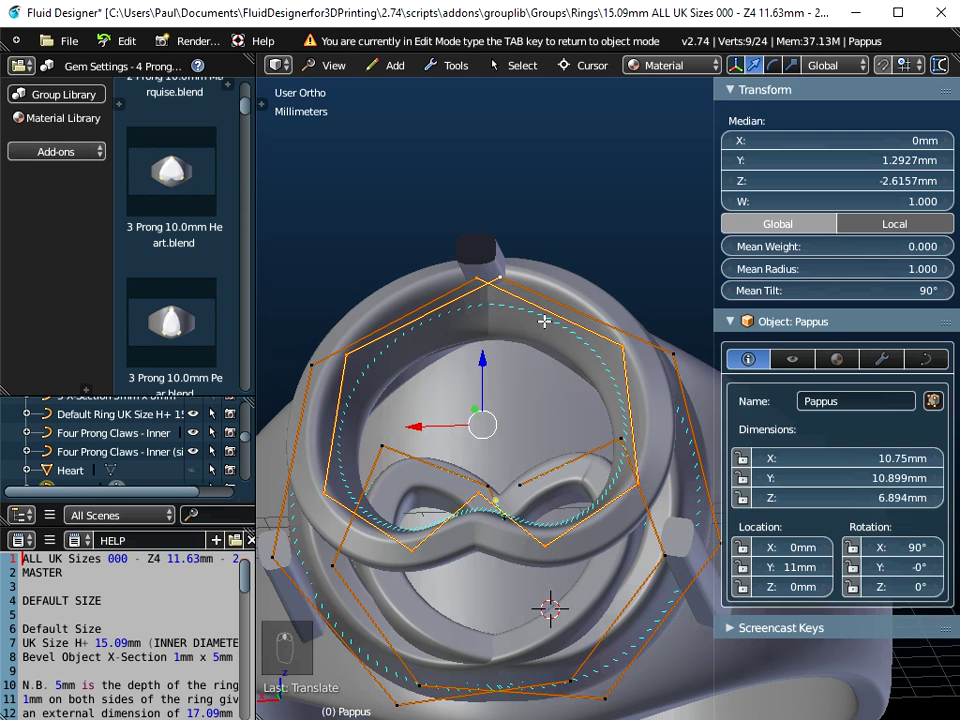
pyautogui.press('a')
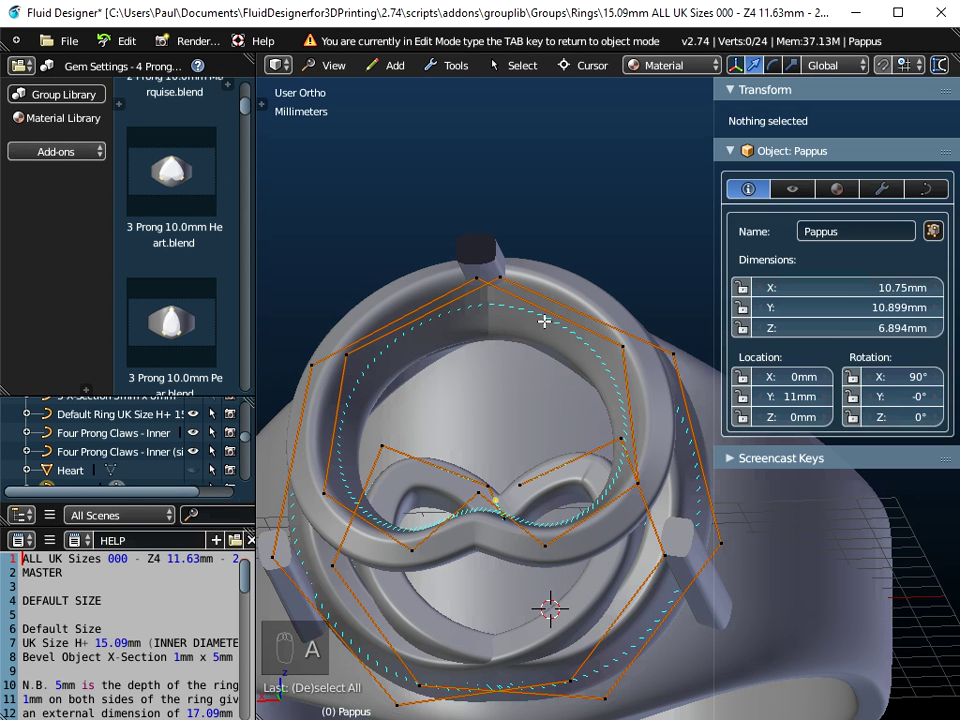
pyautogui.click(334, 66)
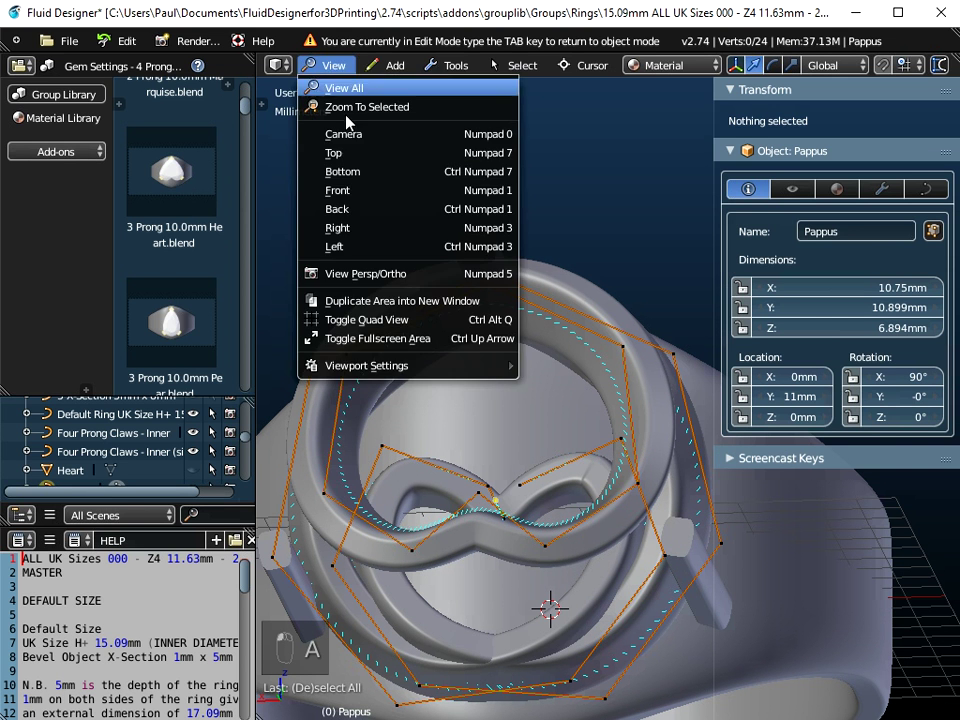
pyautogui.click(349, 210)
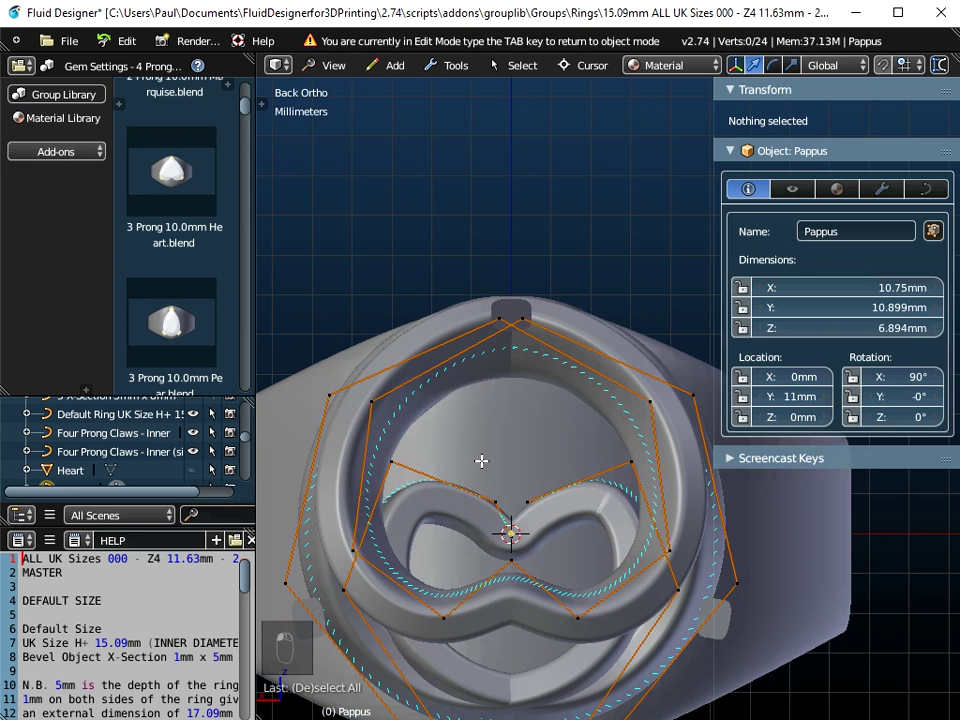
# Raise the uppermost loop's cleft midpoint about 0.69 mm along the global Z axis with smooth proportional editing.
pyautogui.rightClick(514, 568)
pyautogui.scroll(3, 525, 570)
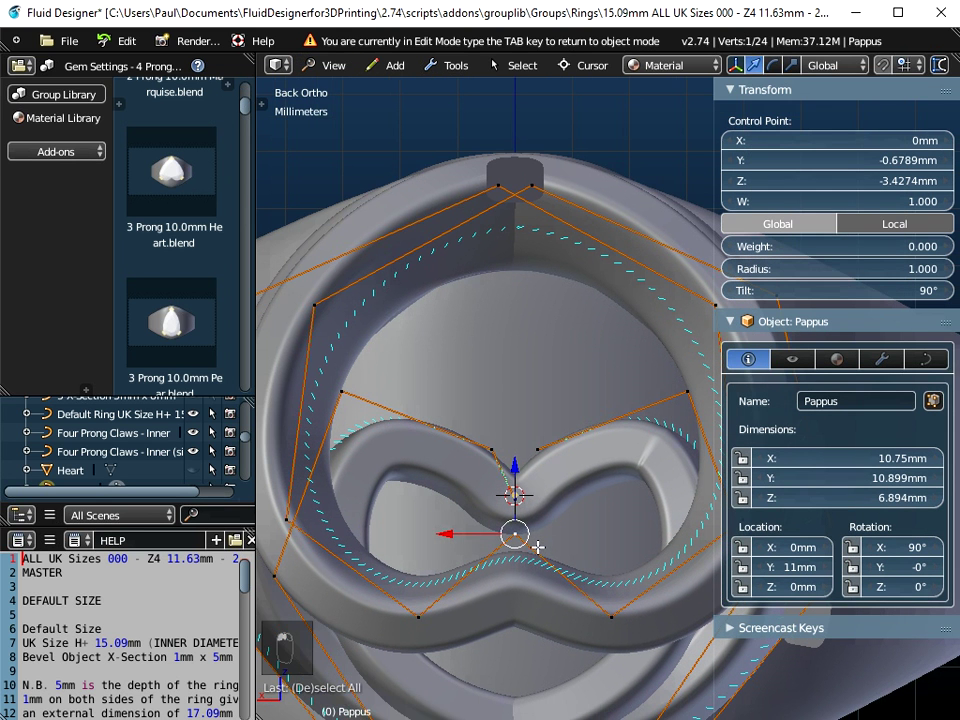
pyautogui.press('g')
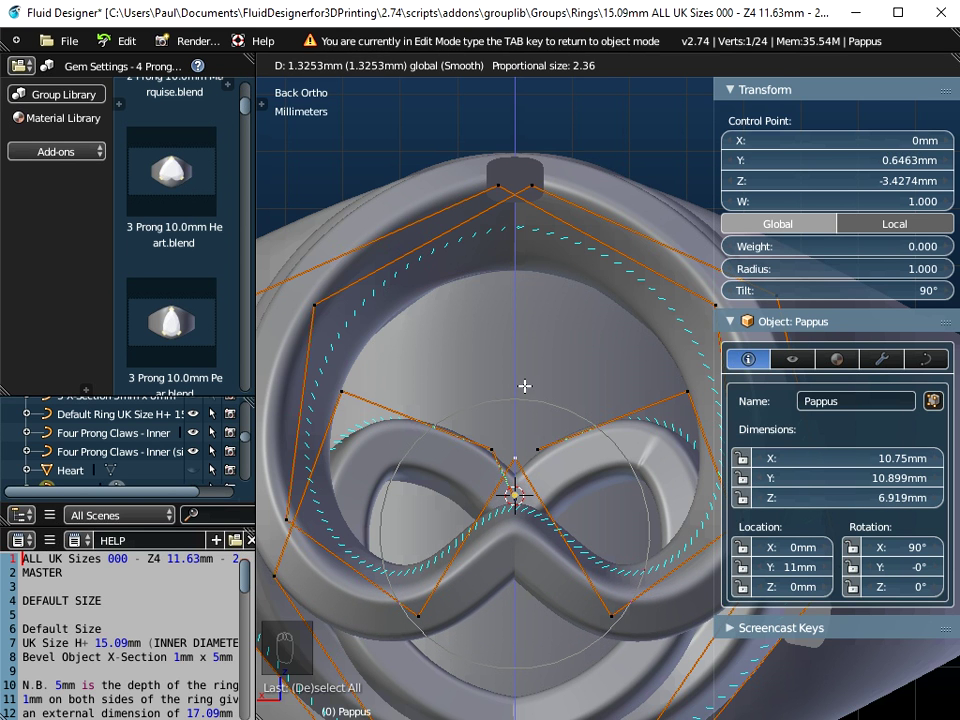
pyautogui.click(525, 424)
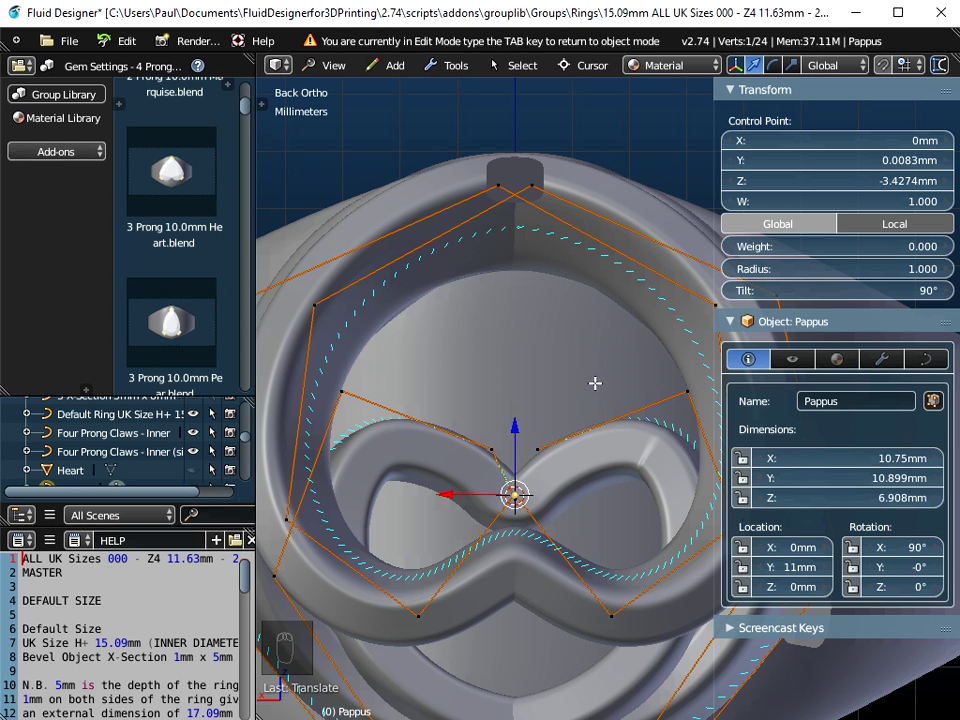
# Unhide the Heart gem and lower the uppermost loop's cleft midpoint about 0.69 mm along the global Z axis.
pyautogui.click(193, 471)
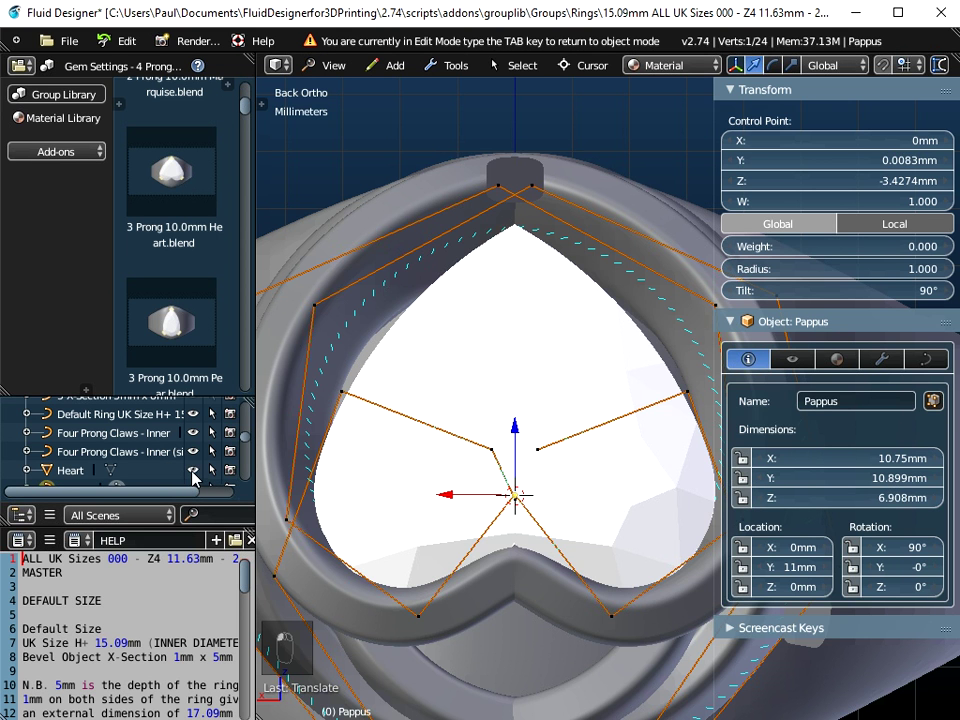
pyautogui.scroll(-2, 540, 594)
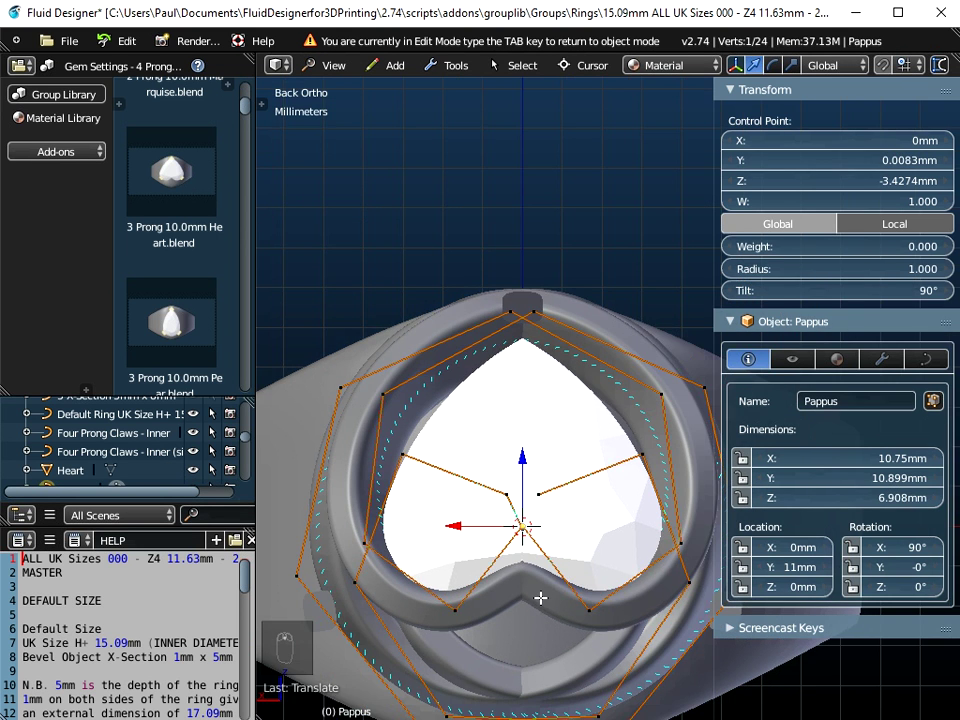
pyautogui.scroll(1, 540, 585)
pyautogui.scroll(1, 527, 562)
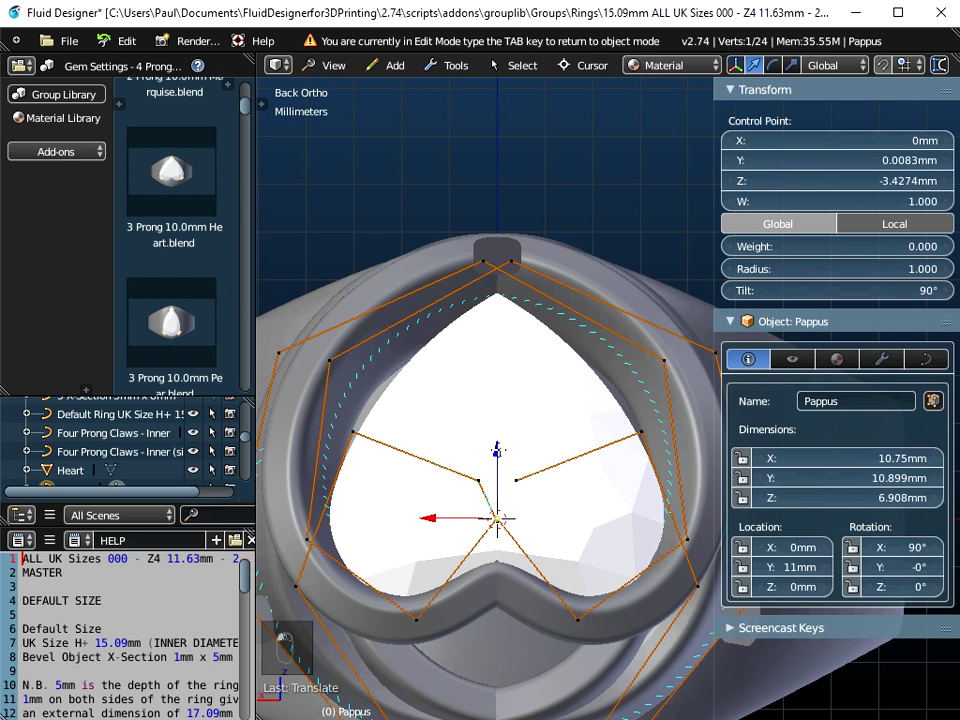
pyautogui.press('g')
pyautogui.press('z')
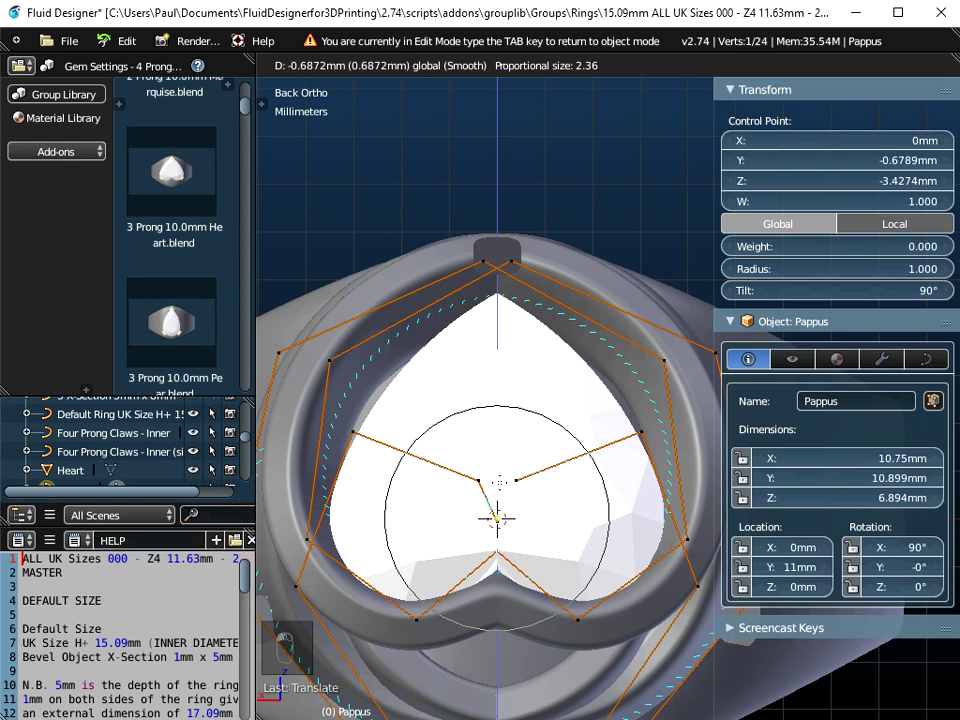
pyautogui.click(500, 485)
pyautogui.keyDown('shift'); pyautogui.moveTo(519, 540); pyautogui.dragTo(474, 500, button='middle'); pyautogui.keyUp('shift')
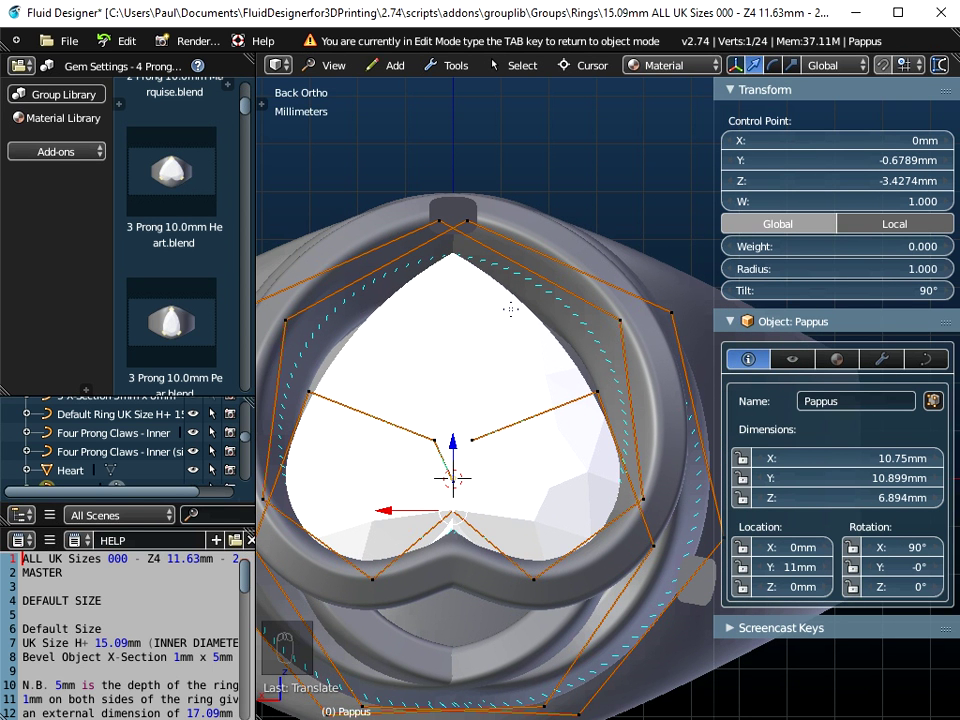
# Move the uppermost loop's lobe control point on the negative X side inward about 0.08 mm along the X axis.
pyautogui.rightClick(642, 495)
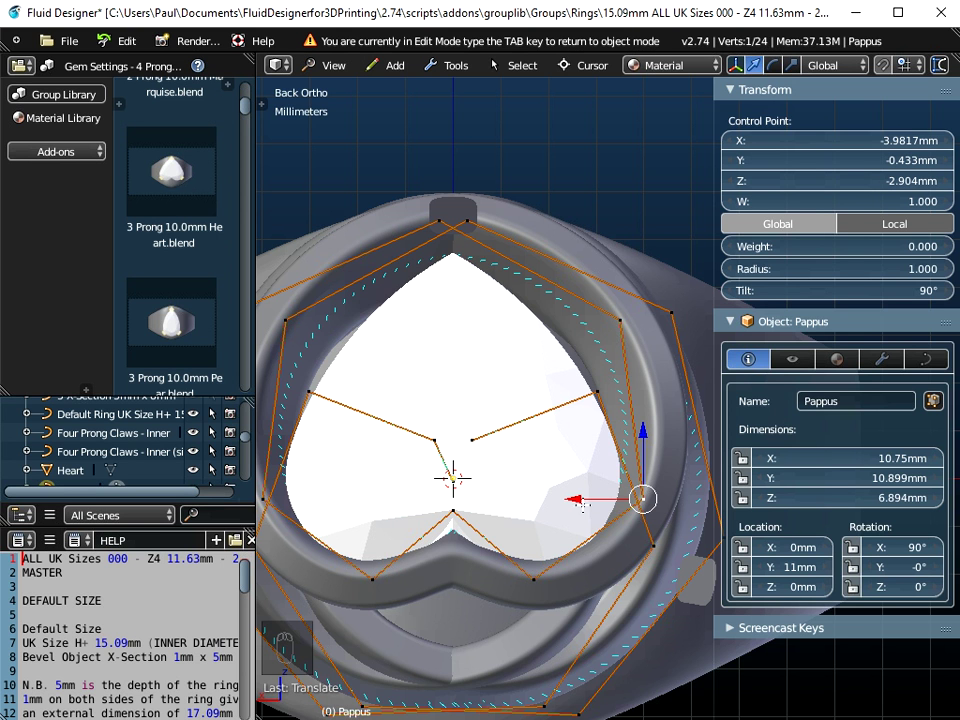
pyautogui.press('g')
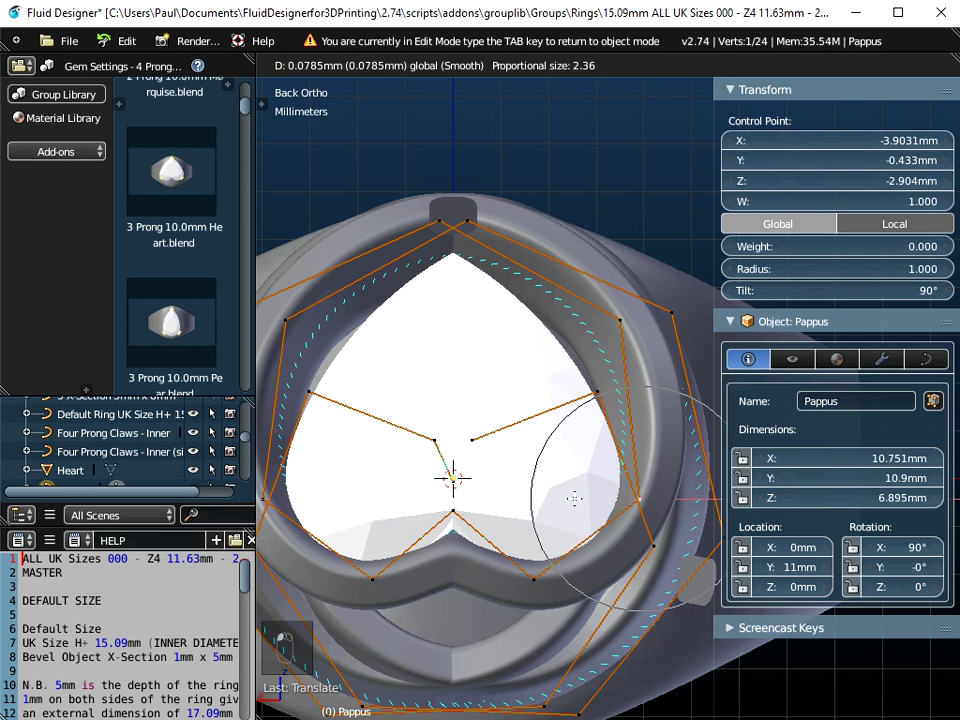
pyautogui.click(574, 505)
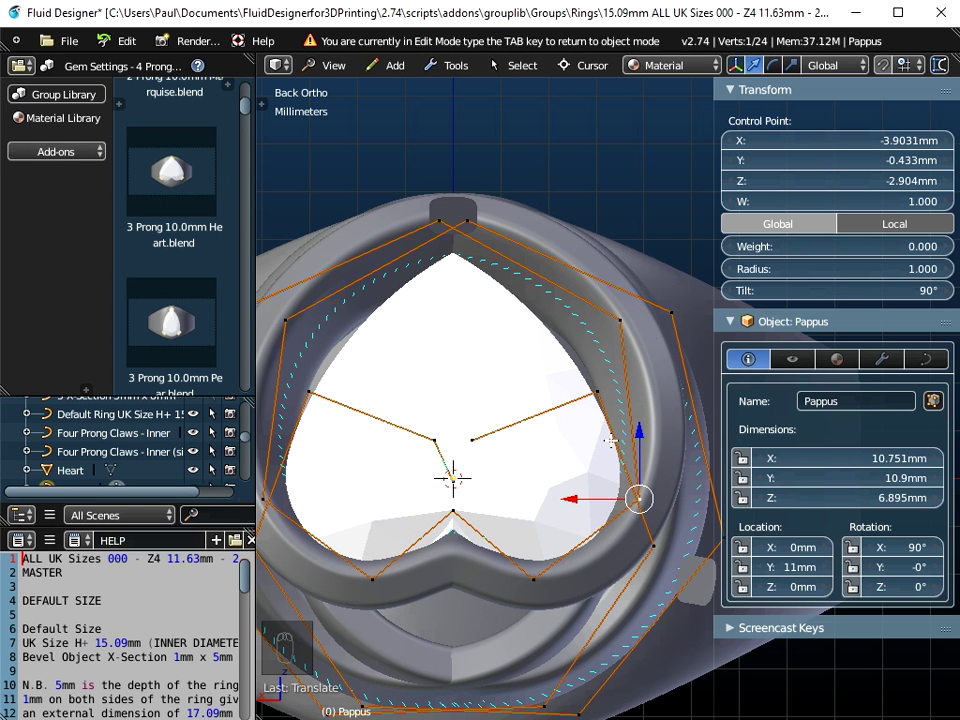
# Move the uppermost loop's upper control point on the negative X side inward to about X -2.66 mm and lower it about 0.31 mm.
pyautogui.rightClick(612, 314)
pyautogui.press('g')
pyautogui.click(570, 300)
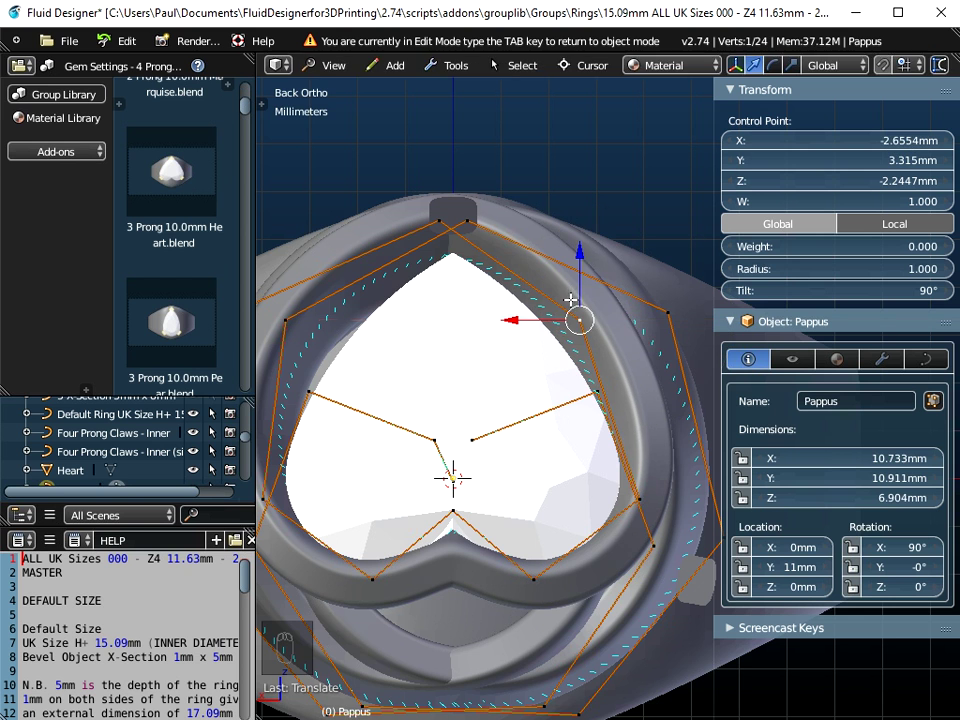
pyautogui.press('g')
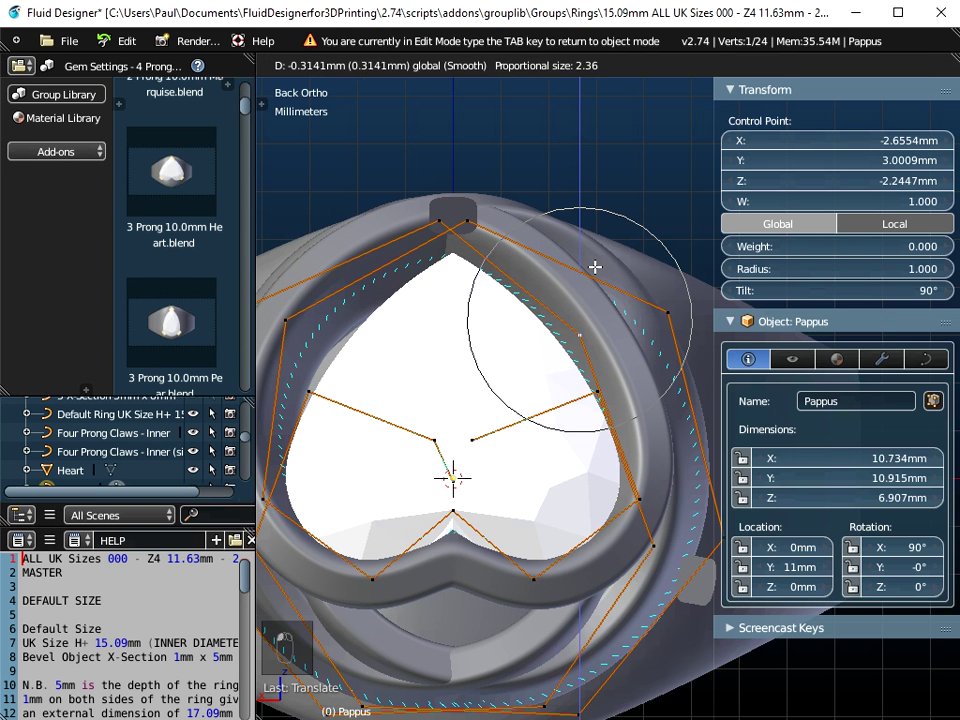
pyautogui.click(594, 266)
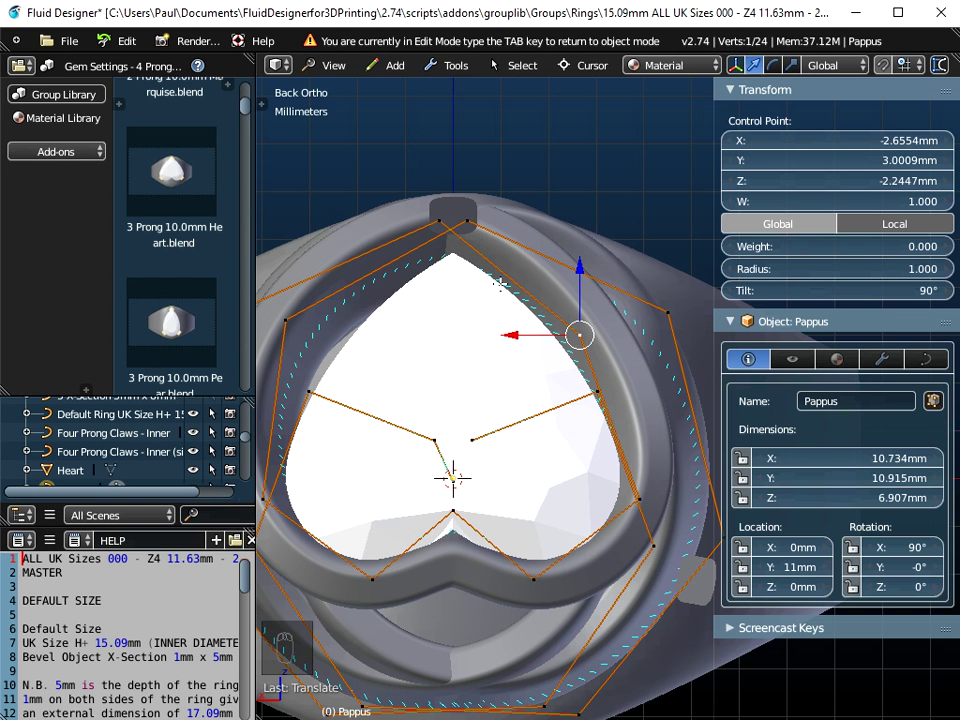
# Move the uppermost loop's upper control point on the positive X side inward about 1.6 mm along the X axis.
pyautogui.rightClick(286, 322)
pyautogui.scroll(1, 452, 479)
pyautogui.keyDown('shift'); pyautogui.moveTo(452, 479); pyautogui.dragTo(531, 491, button='middle'); pyautogui.keyUp('shift')
pyautogui.press('g')
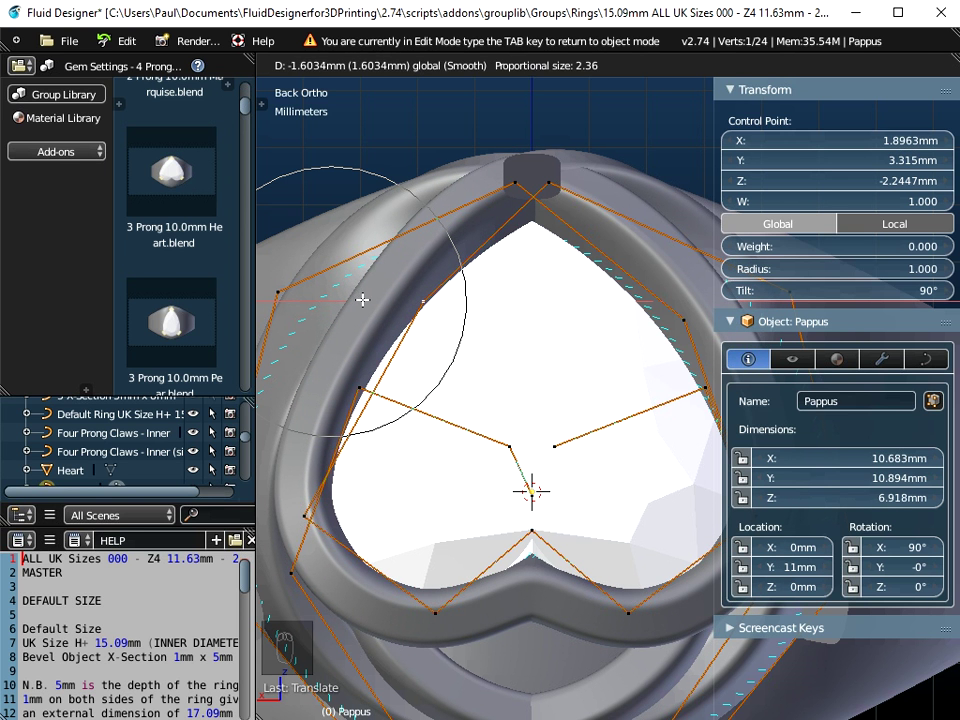
pyautogui.click(362, 299)
# Move the uppermost loop's lobe control point on the positive X side inward to about X 3.70 mm.
pyautogui.rightClick(300, 516)
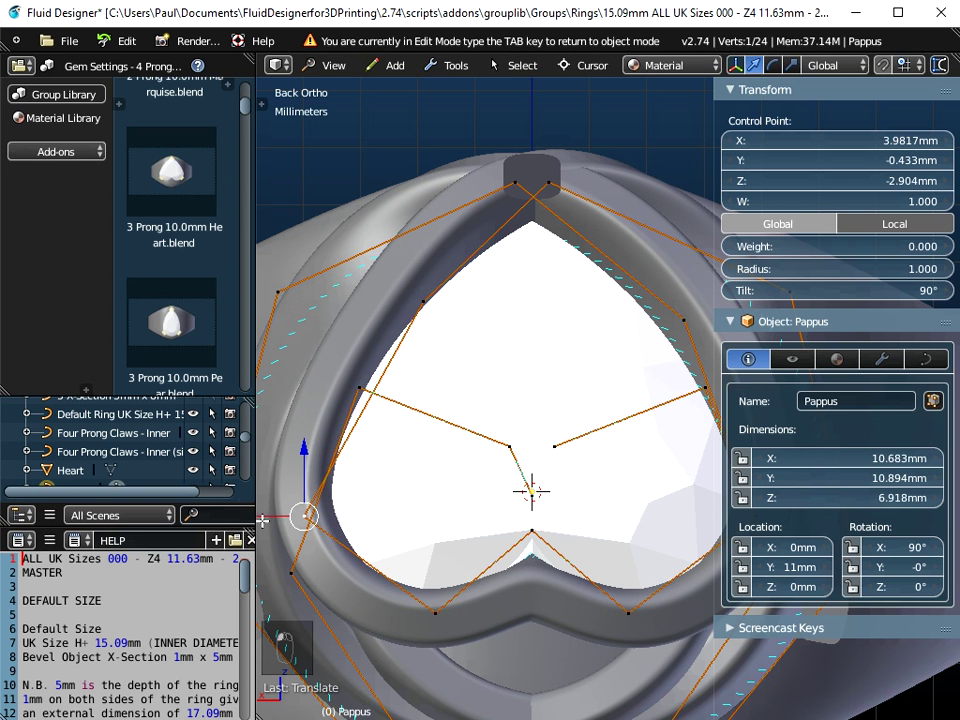
pyautogui.press('g')
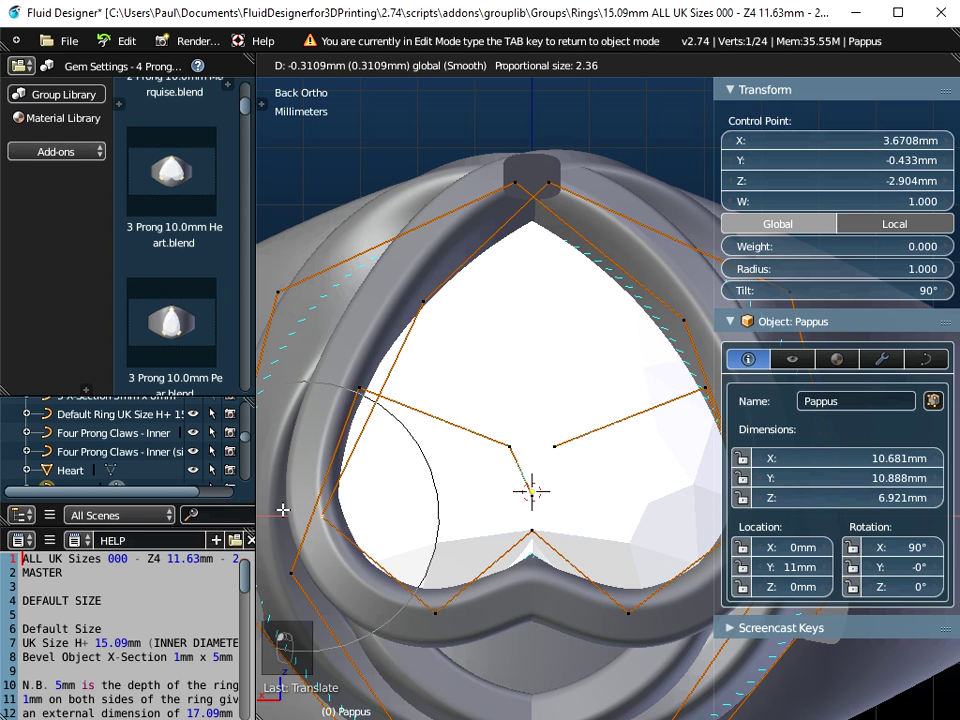
pyautogui.click(281, 510)
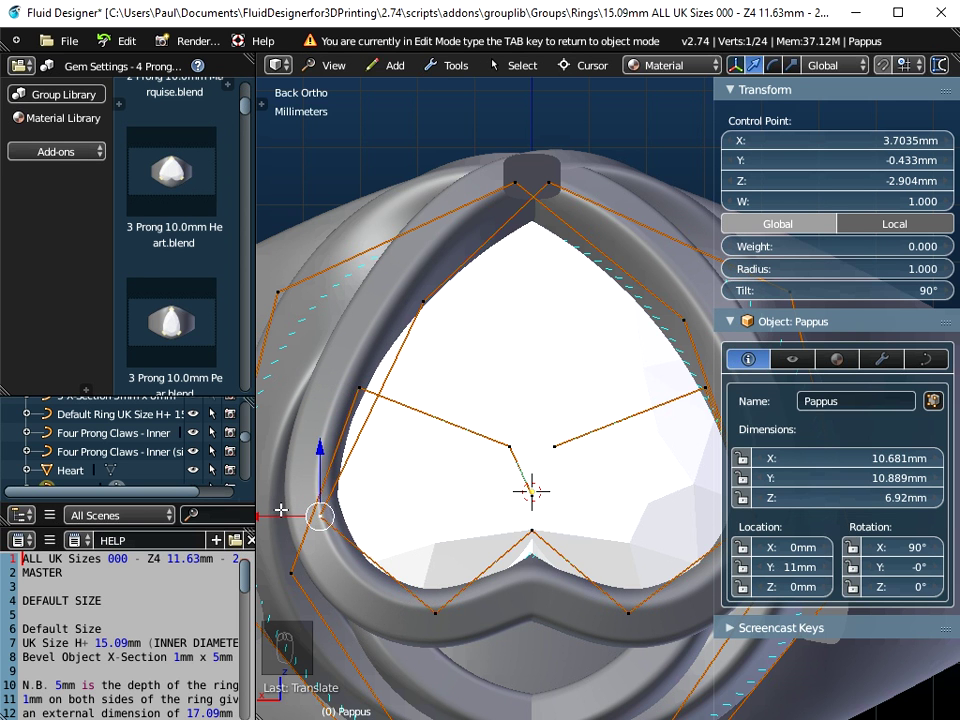
# Leave curve editing and move the Heart gem outward along the Y axis to about 14.53 mm.
pyautogui.scroll(-2, 357, 571)
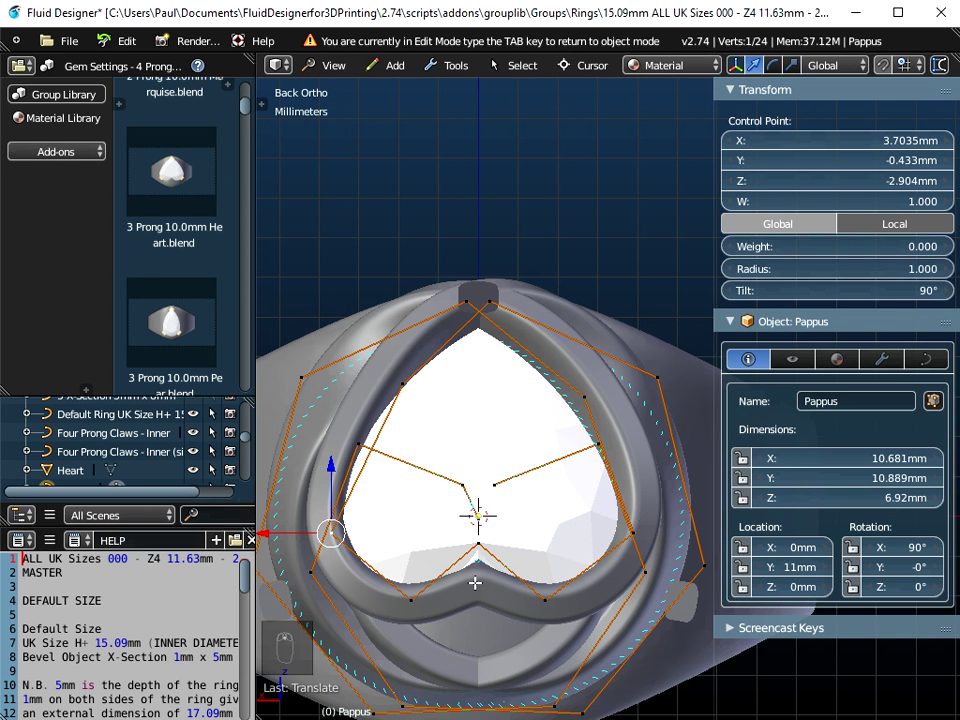
pyautogui.press('Tab')
pyautogui.moveTo(510, 561); pyautogui.dragTo(536, 352, button='middle')
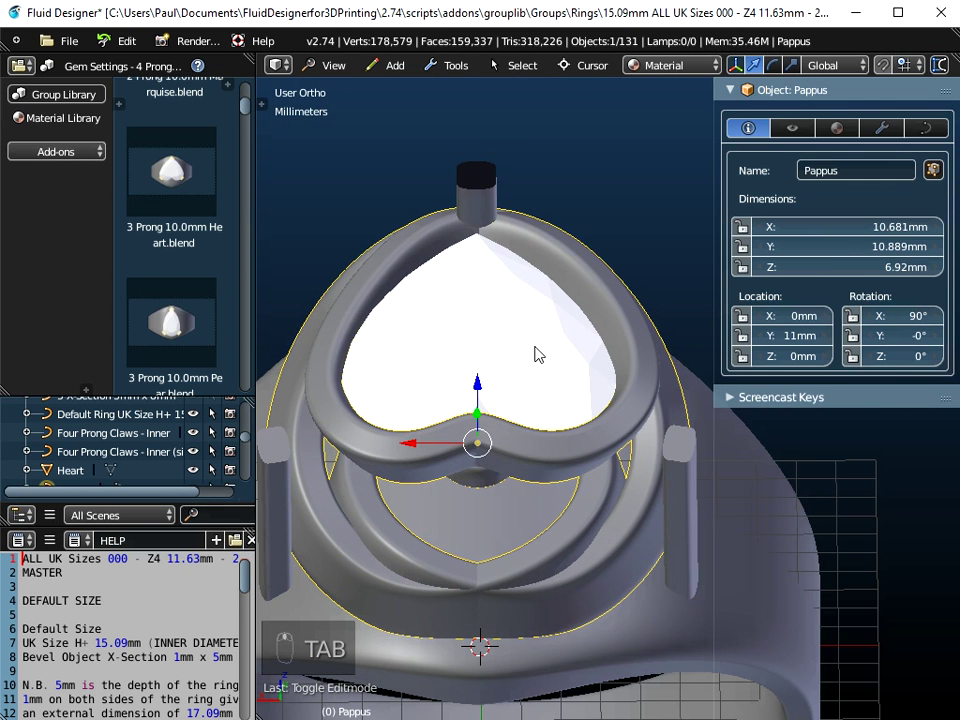
pyautogui.rightClick(475, 492)
pyautogui.moveTo(475, 492); pyautogui.dragTo(512, 220, button='middle')
pyautogui.moveTo(484, 147)
pyautogui.mouseDown()
pyautogui.moveTo(484, 122)
pyautogui.moveTo(484, 132)
pyautogui.mouseUp()
pyautogui.moveTo(508, 204); pyautogui.dragTo(548, 318, button='middle')
# In the back view, edit the Pappus curve and lower the two overlapping heart-tip end points about 0.69 mm along the Z axis.
pyautogui.click(329, 66)
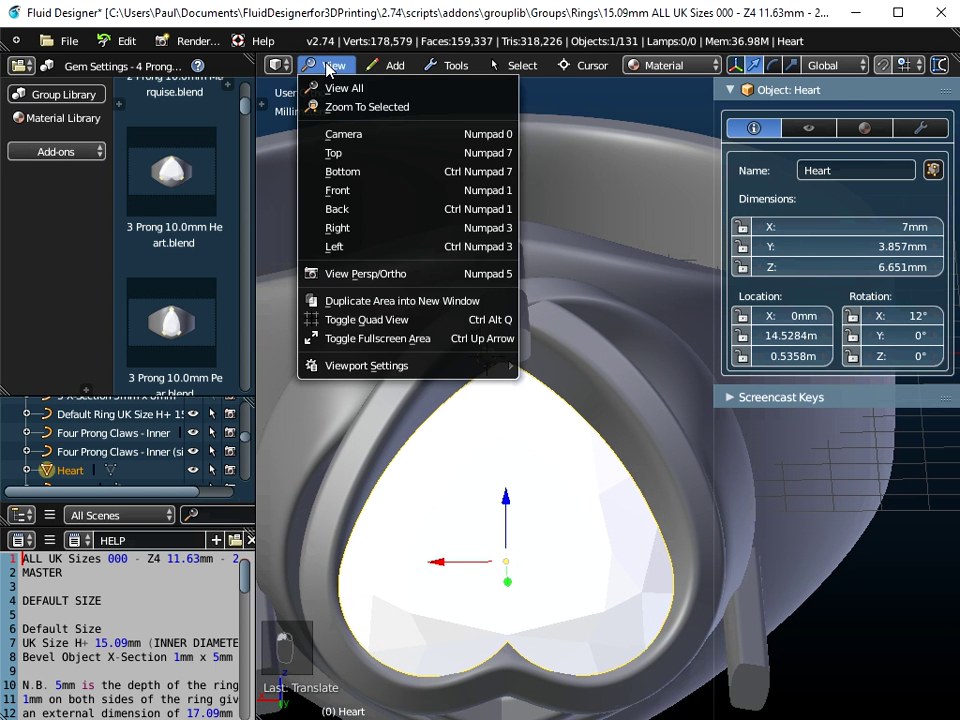
pyautogui.click(354, 206)
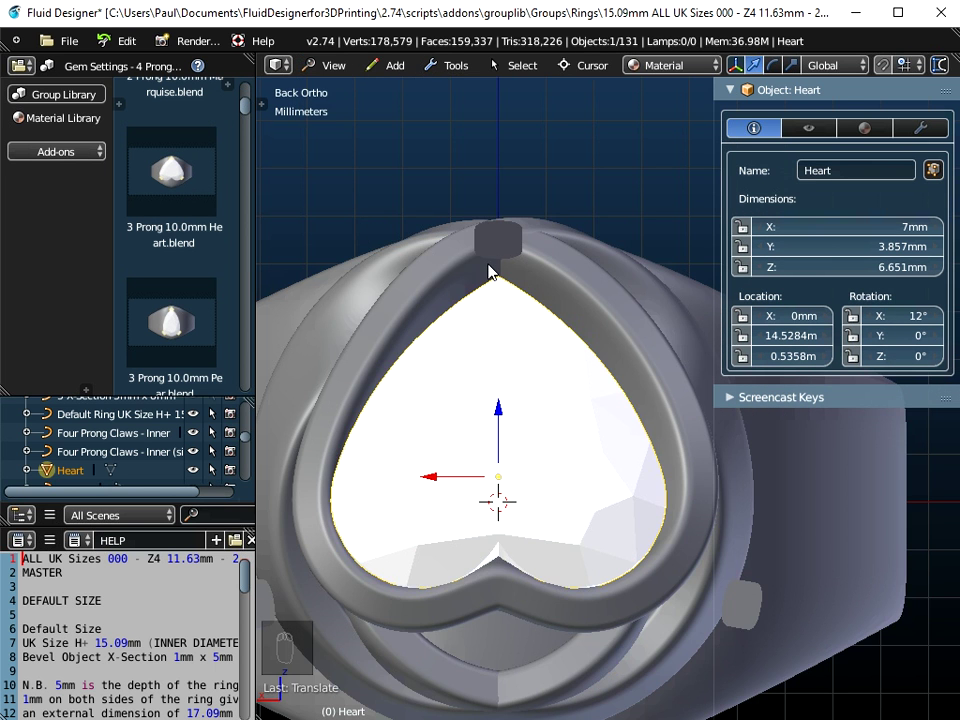
pyautogui.rightClick(577, 282)
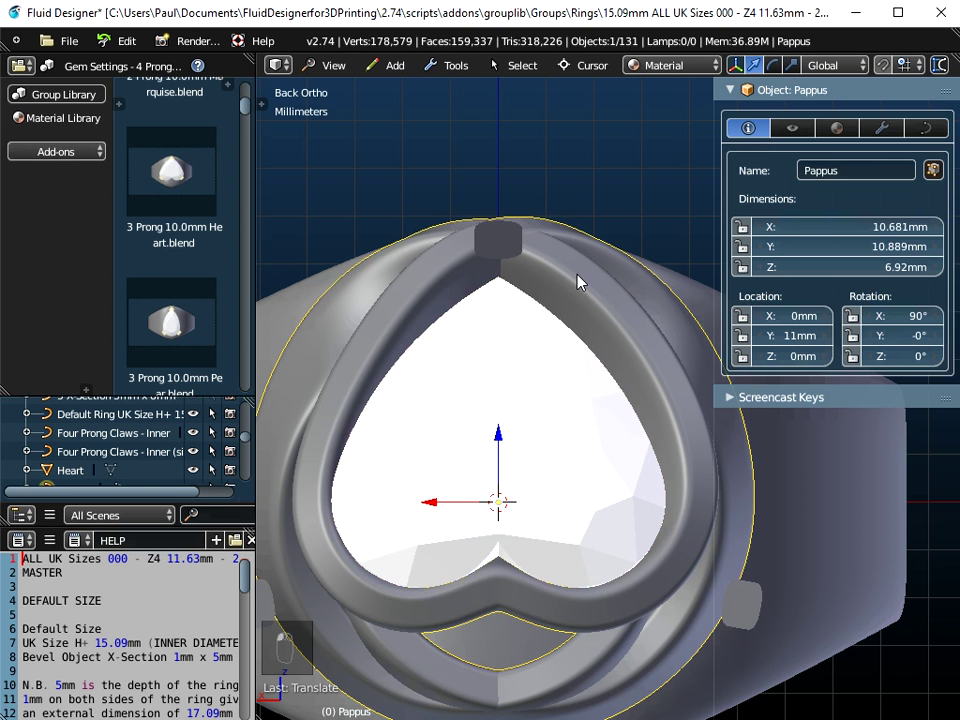
pyautogui.press('Tab')
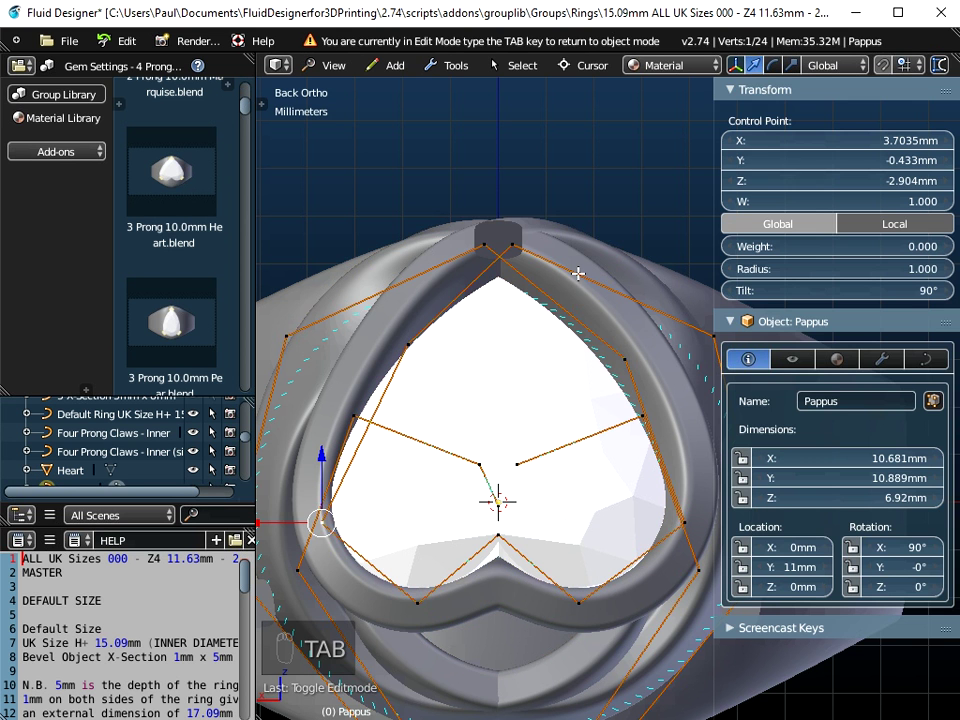
pyautogui.rightClick(510, 247)
pyautogui.keyDown('shift'); pyautogui.rightClick(456, 256); pyautogui.keyUp('shift')
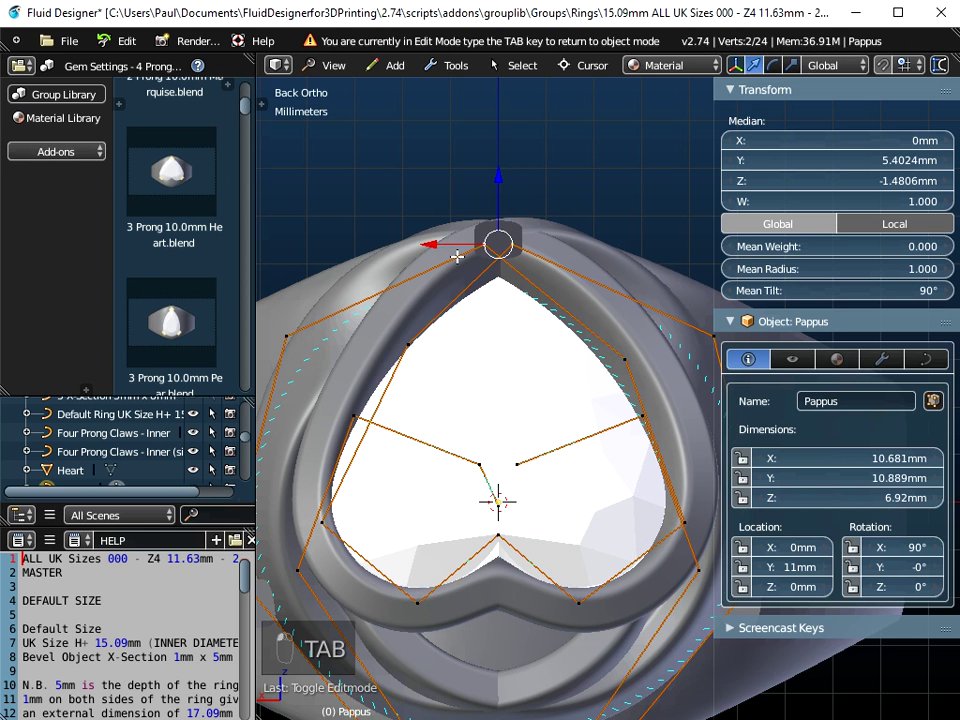
pyautogui.press('g')
pyautogui.press('z')
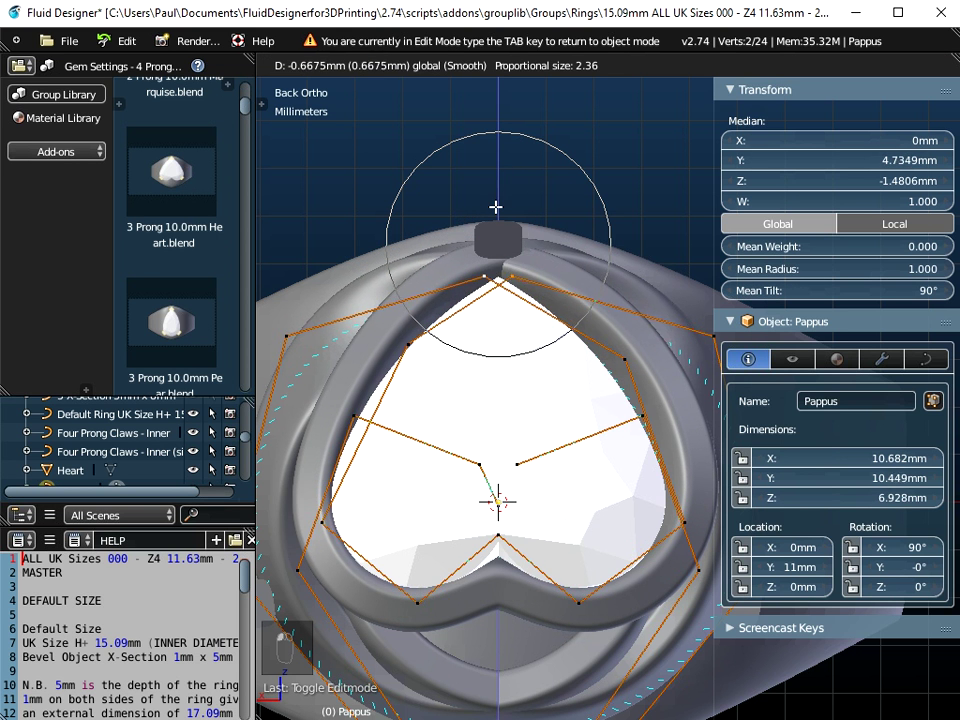
pyautogui.click(496, 208)
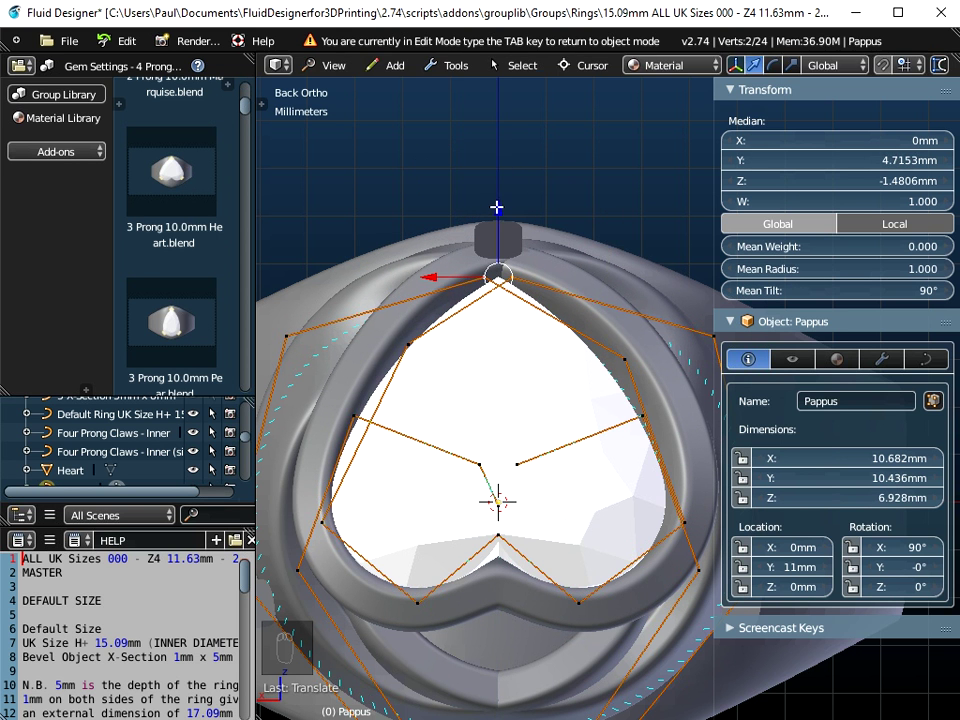
# Move the uppermost loop's upper control point on the negative X side inward about 0.55 mm, then select its positive X counterpart.
pyautogui.rightClick(625, 360)
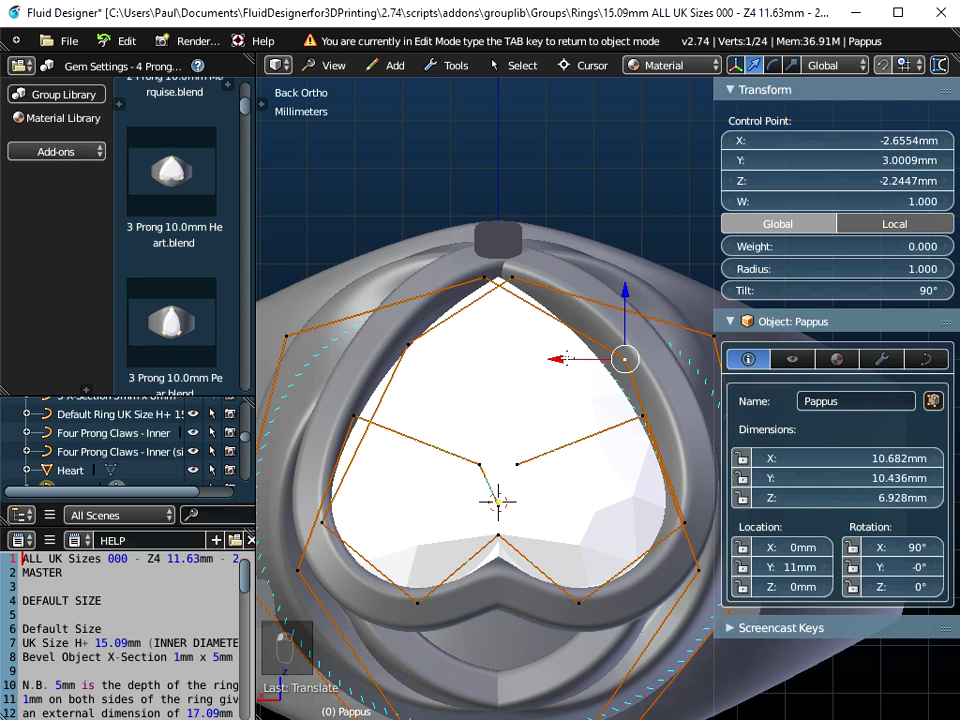
pyautogui.press('g')
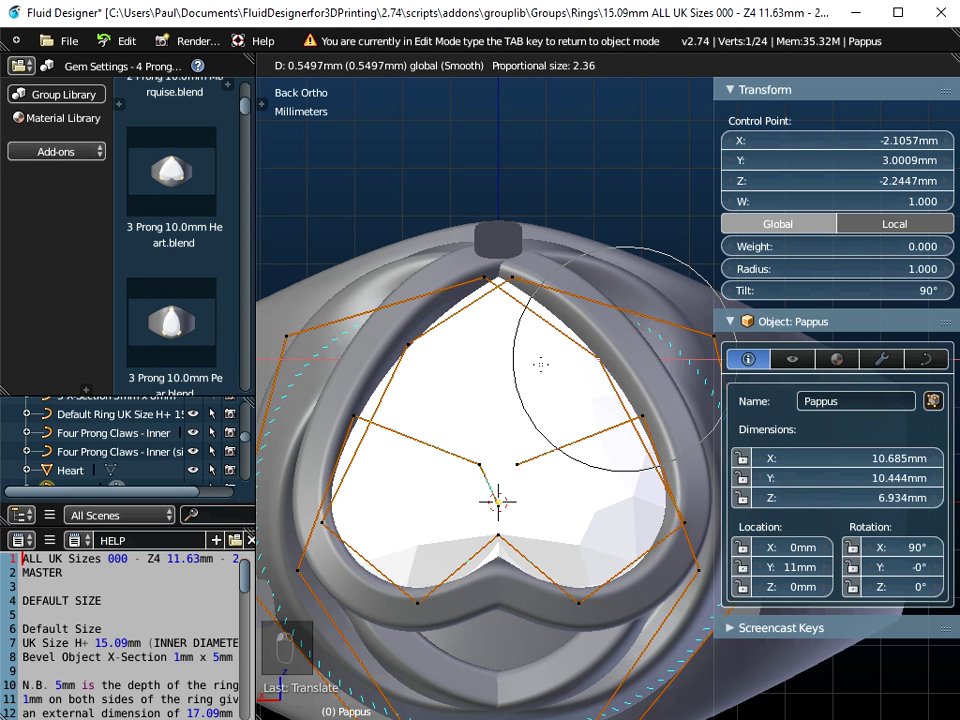
pyautogui.click(540, 364)
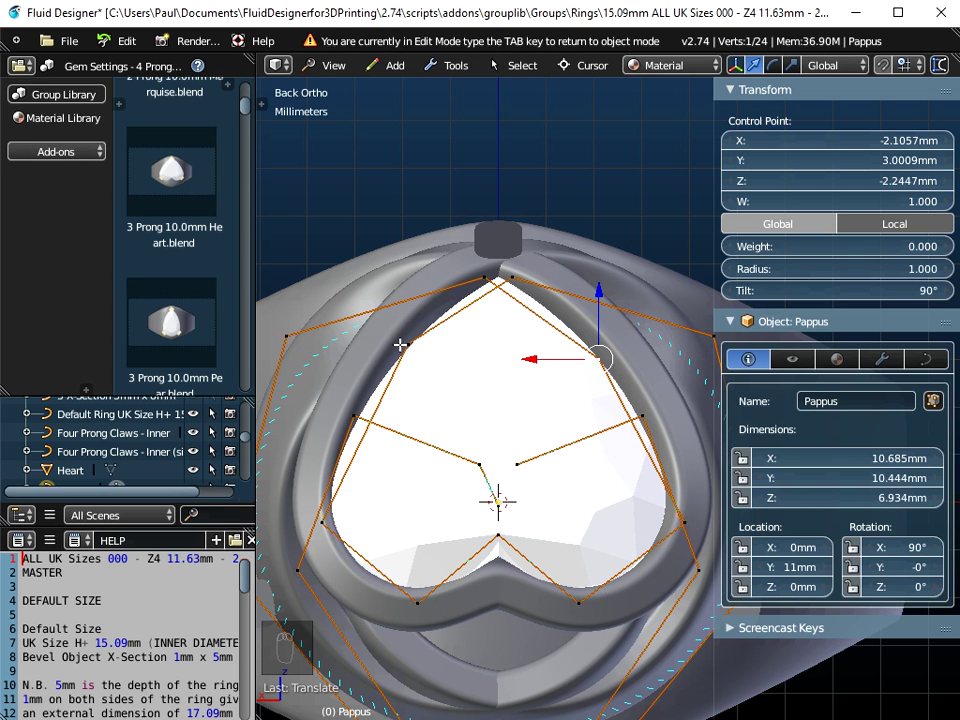
pyautogui.rightClick(400, 345)
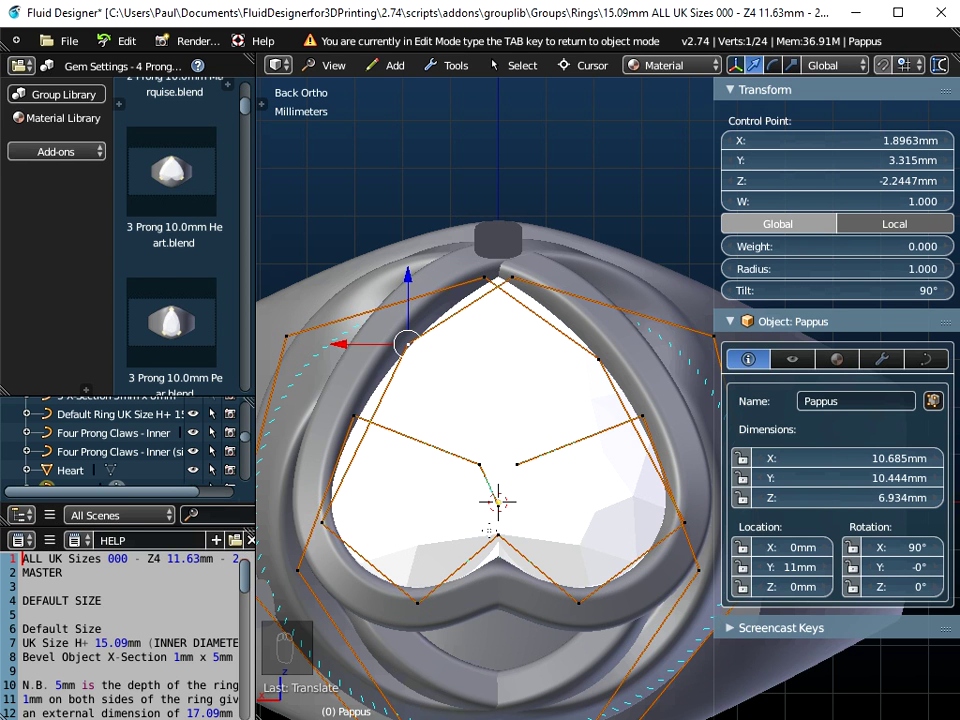
# Leave curve editing and raise the Heart gem along the Y axis to about 14.77 mm.
pyautogui.press('Tab')
pyautogui.moveTo(516, 566); pyautogui.dragTo(557, 342, button='middle')
pyautogui.rightClick(563, 257)
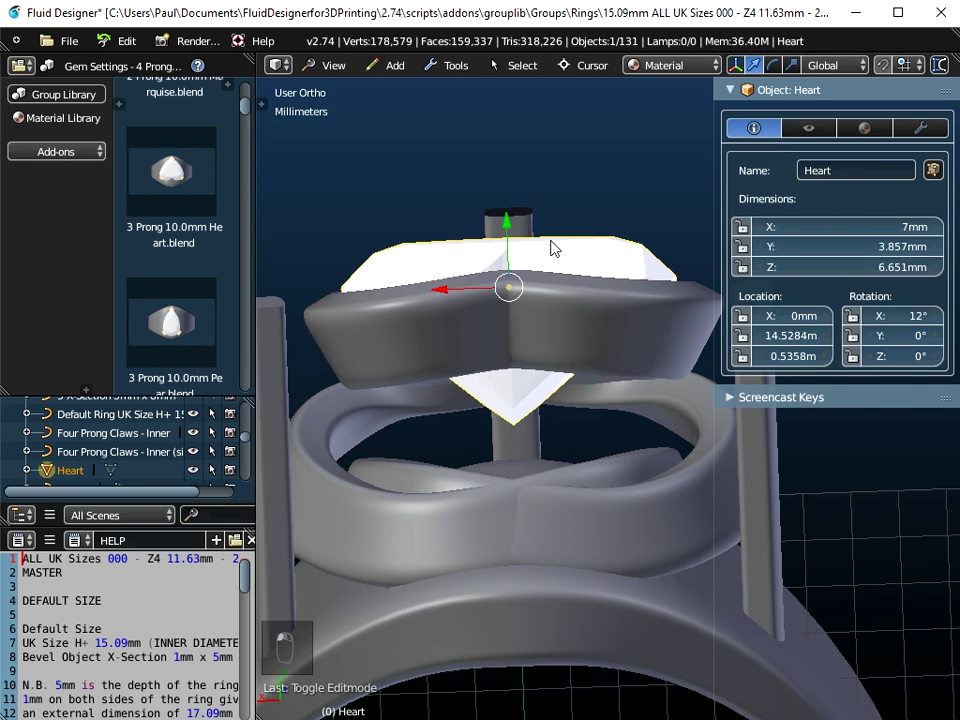
pyautogui.press('g')
pyautogui.press('y')
pyautogui.click(504, 215)
# Set the Heart gem's X rotation to 15° and check its fit against the loop from the side.
pyautogui.moveTo(553, 287); pyautogui.dragTo(420, 496, button='middle')
pyautogui.click(943, 320)
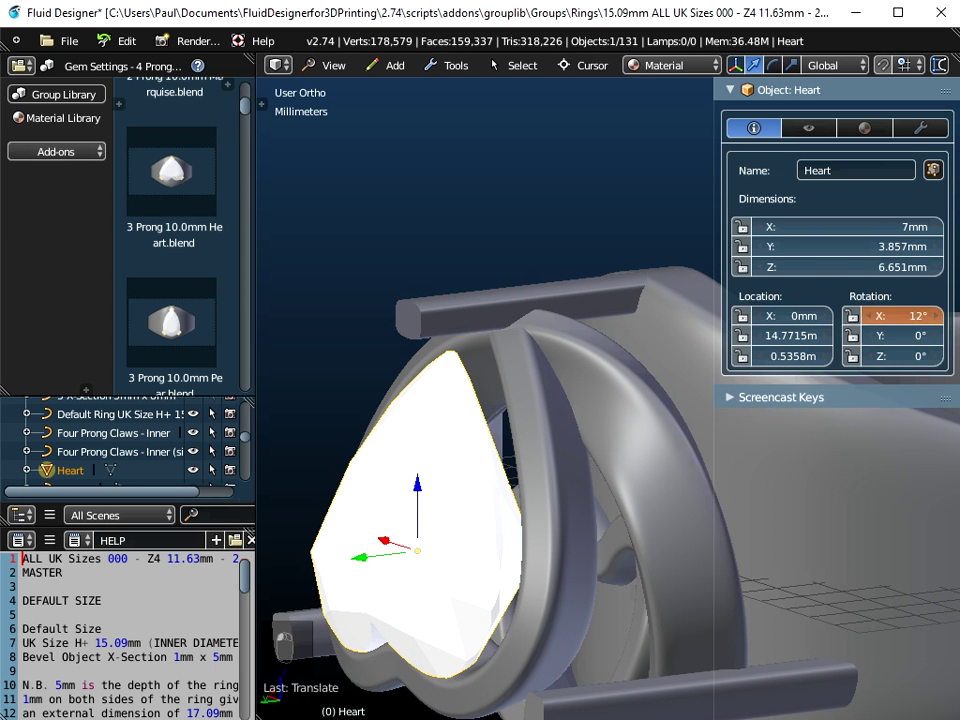
pyautogui.click(943, 320)
pyautogui.click(943, 320)
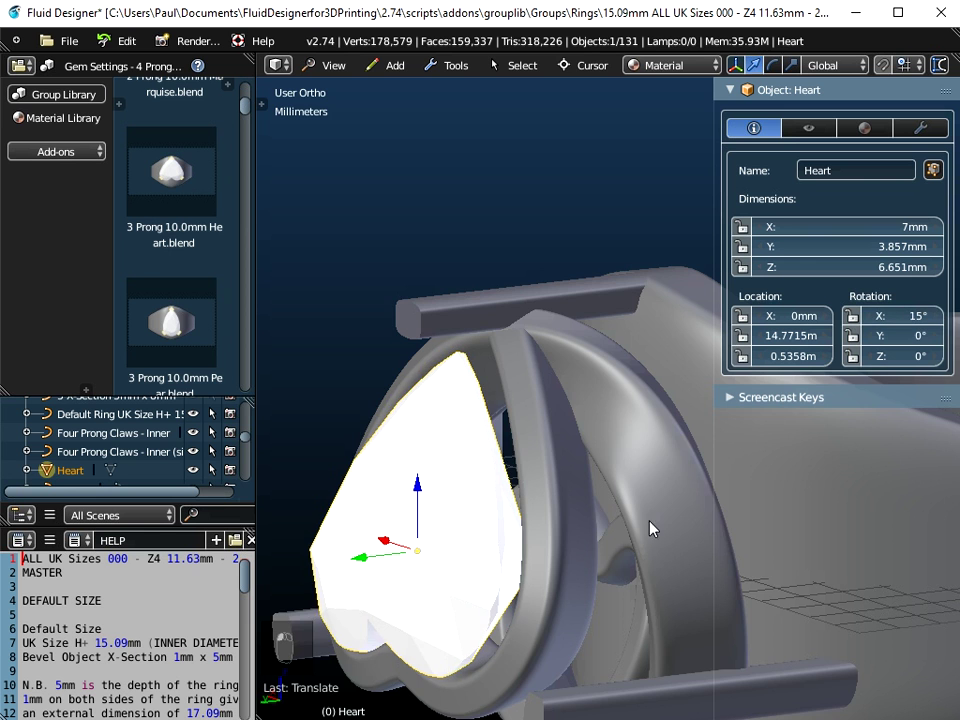
pyautogui.moveTo(560, 470); pyautogui.dragTo(692, 493, button='middle')
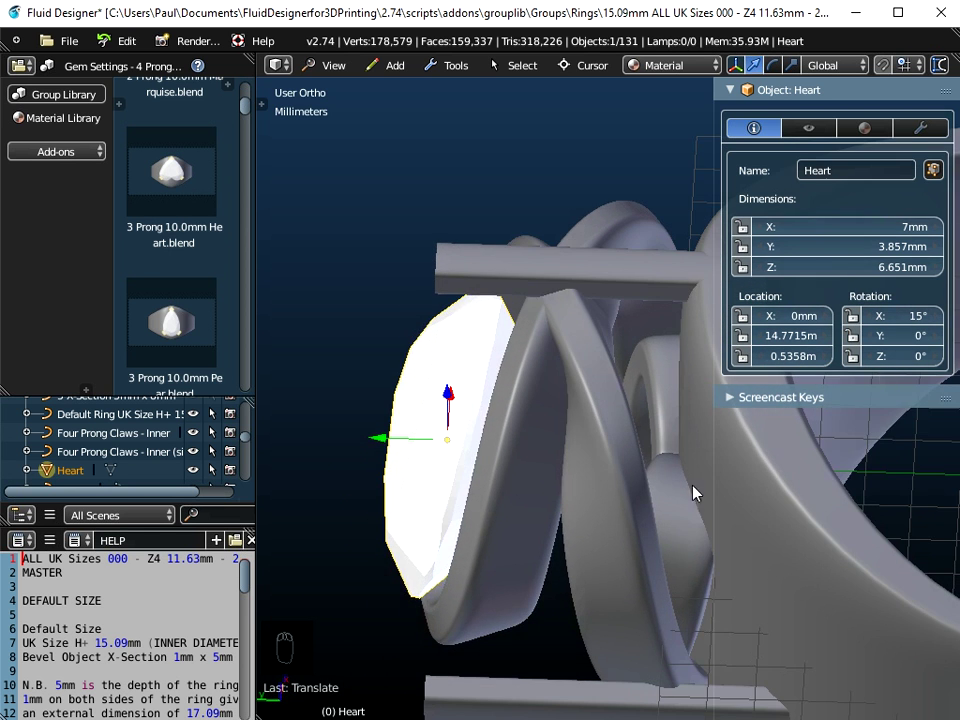
# Set the Heart gem's X rotation to 16° and lower it along the Y axis to about 14.50 mm.
pyautogui.click(938, 320)
pyautogui.moveTo(520, 460); pyautogui.dragTo(658, 258, button='middle')
pyautogui.moveTo(543, 232); pyautogui.dragTo(540, 246)
pyautogui.moveTo(540, 246); pyautogui.dragTo(538, 386, button='middle')
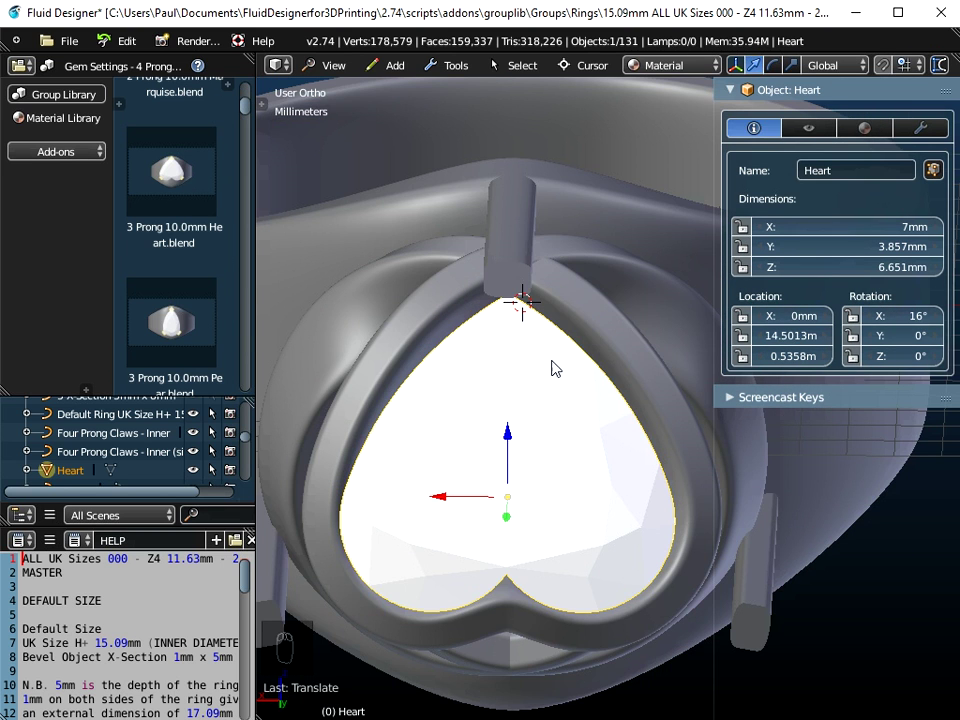
# In the back view, edit the Pappus curve and lower the two overlapping heart-tip end points about 0.47 mm along the Z axis.
pyautogui.rightClick(577, 309)
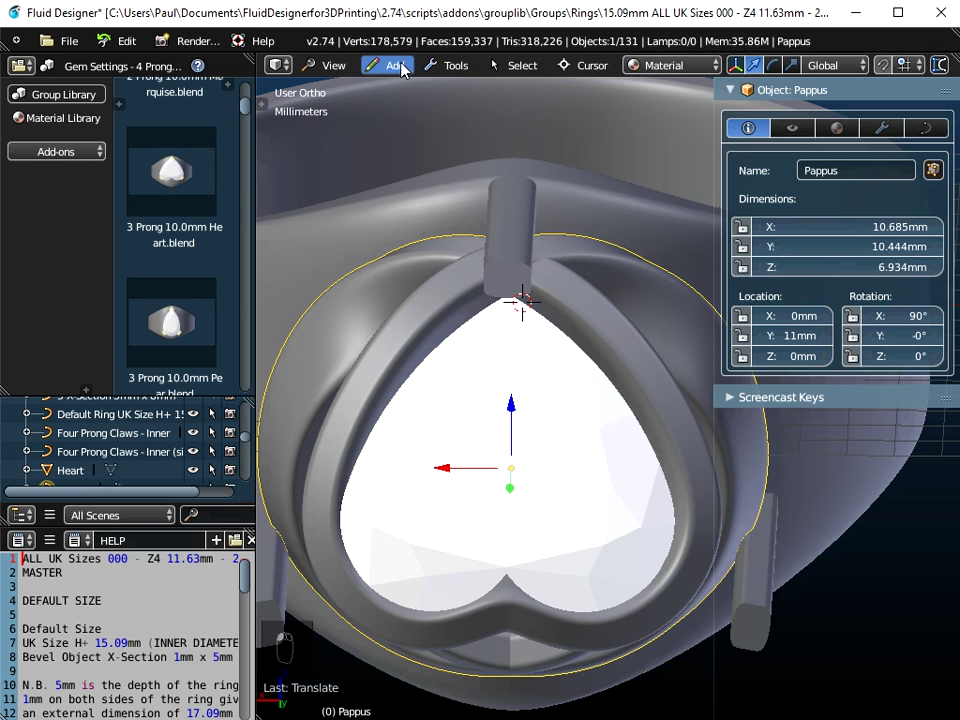
pyautogui.click(327, 68)
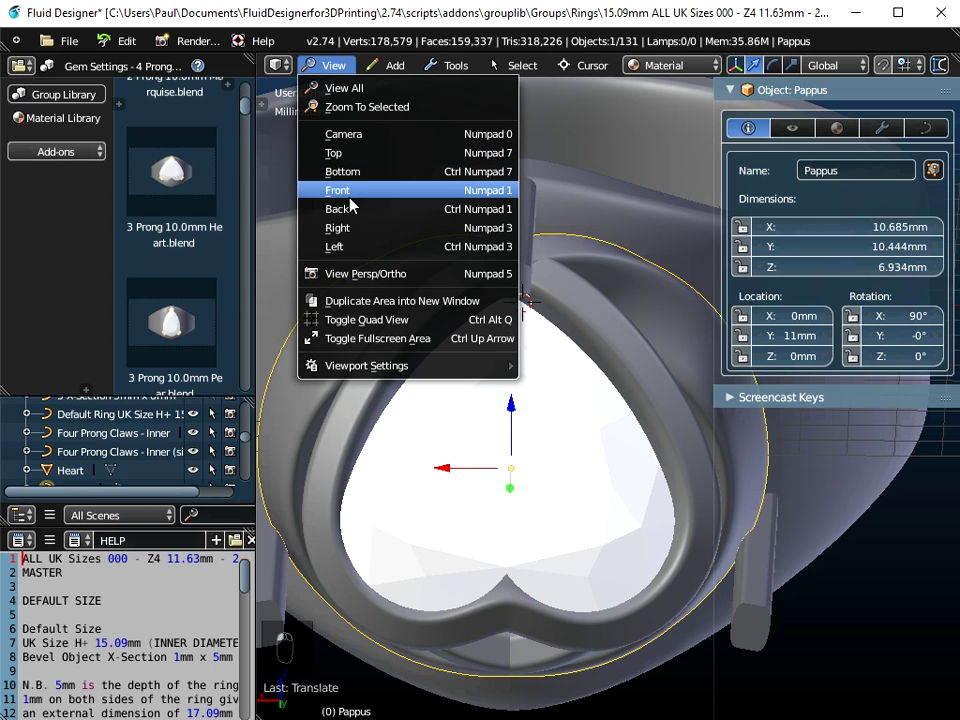
pyautogui.click(399, 276)
pyautogui.press('ctrl+KP_1')
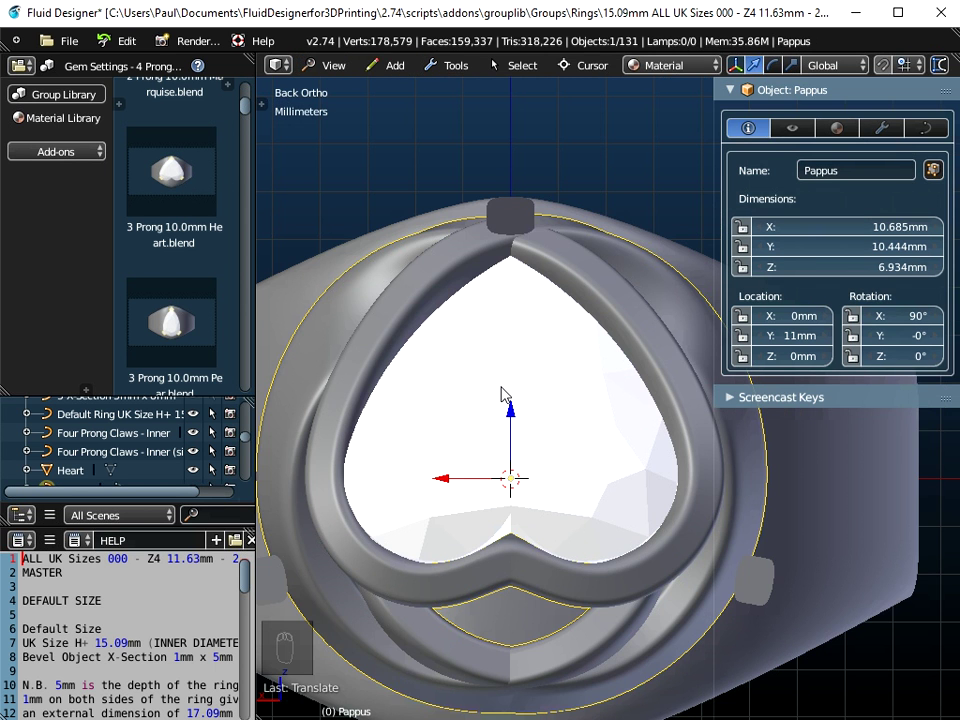
pyautogui.press('Tab')
pyautogui.rightClick(541, 246)
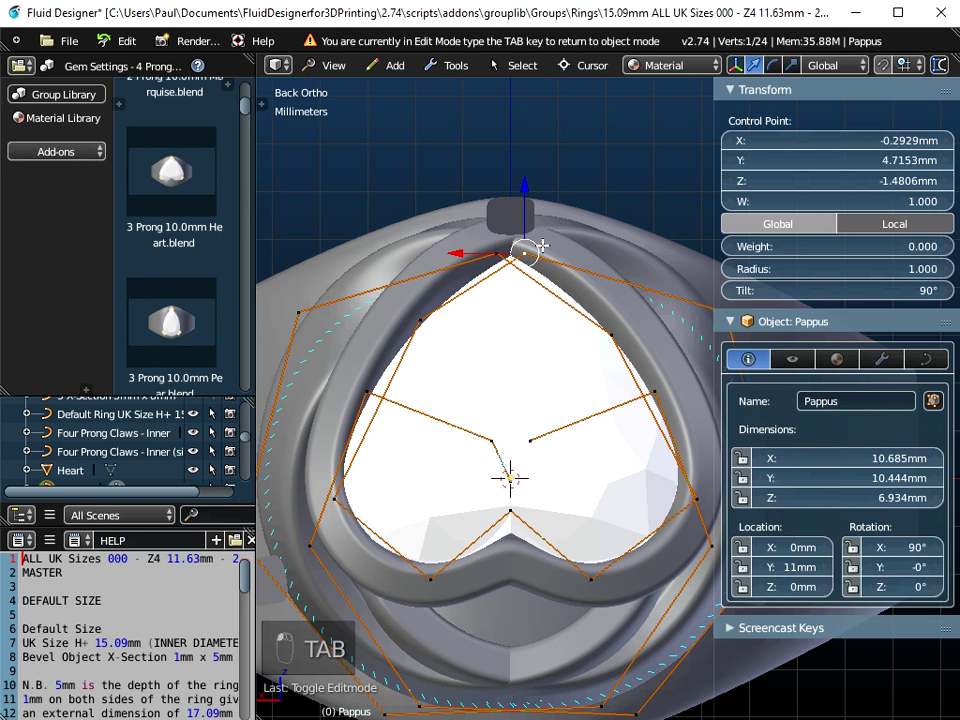
pyautogui.keyDown('shift'); pyautogui.rightClick(489, 234); pyautogui.keyUp('shift')
pyautogui.moveTo(510, 188); pyautogui.dragTo(505, 213)
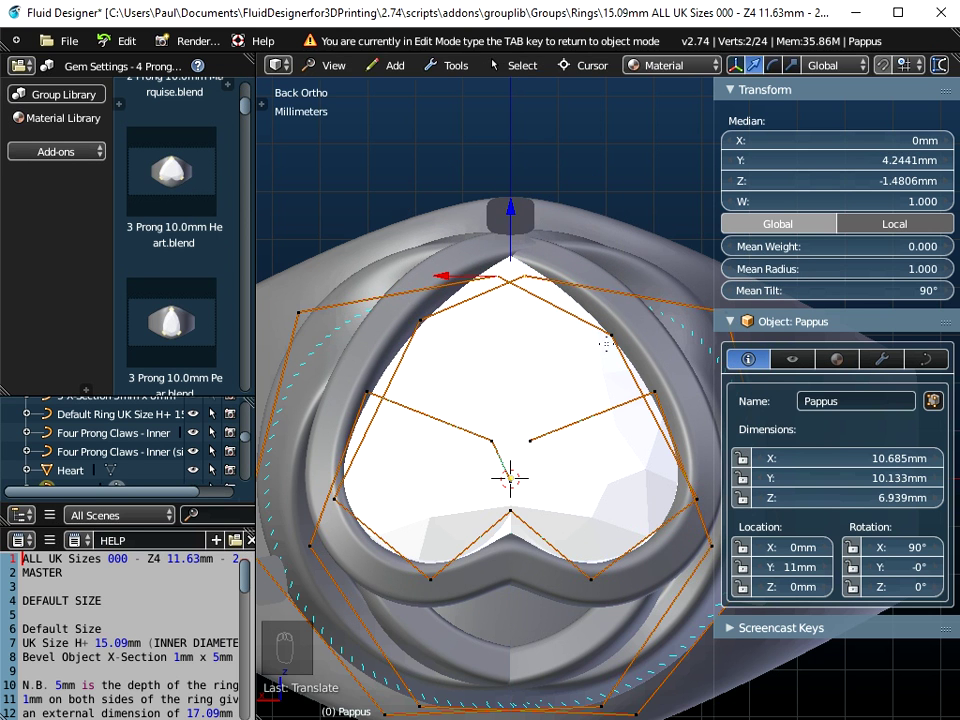
# Fit the uppermost loop to the gem by moving its upper and side control points along X on both sides, and leave curve editing.
pyautogui.rightClick(612, 333)
pyautogui.moveTo(545, 335); pyautogui.dragTo(523, 337)
pyautogui.rightClick(705, 498)
pyautogui.moveTo(697, 497); pyautogui.dragTo(690, 497)
pyautogui.rightClick(336, 497)
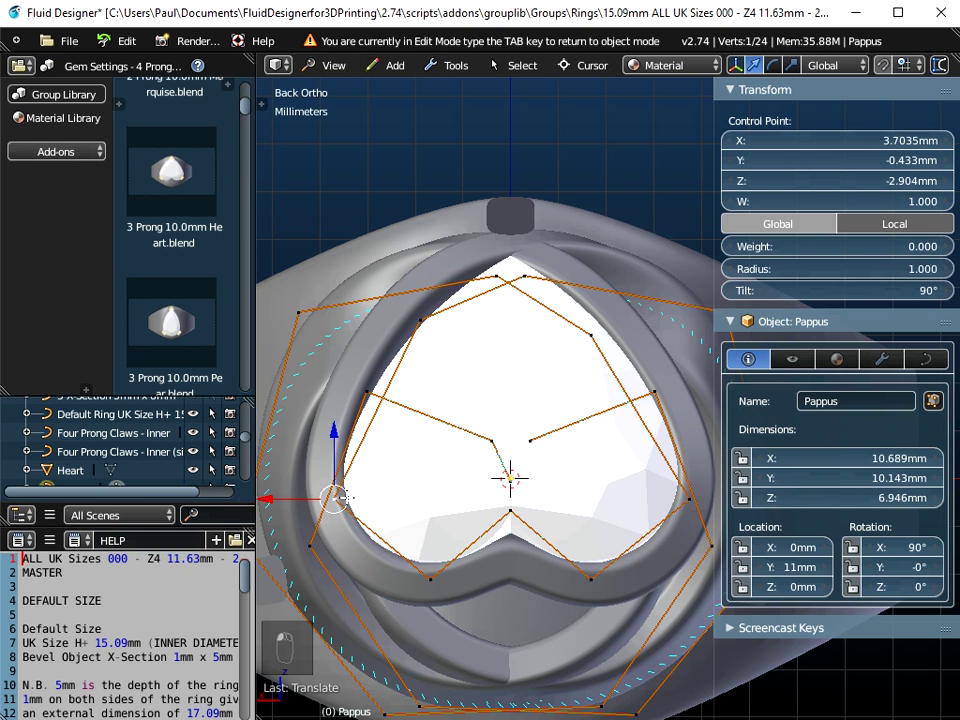
pyautogui.moveTo(293, 491)
pyautogui.mouseDown()
pyautogui.moveTo(278, 495)
pyautogui.moveTo(287, 495)
pyautogui.mouseUp()
pyautogui.rightClick(405, 317)
pyautogui.moveTo(345, 318); pyautogui.dragTo(365, 322)
pyautogui.press('Tab')
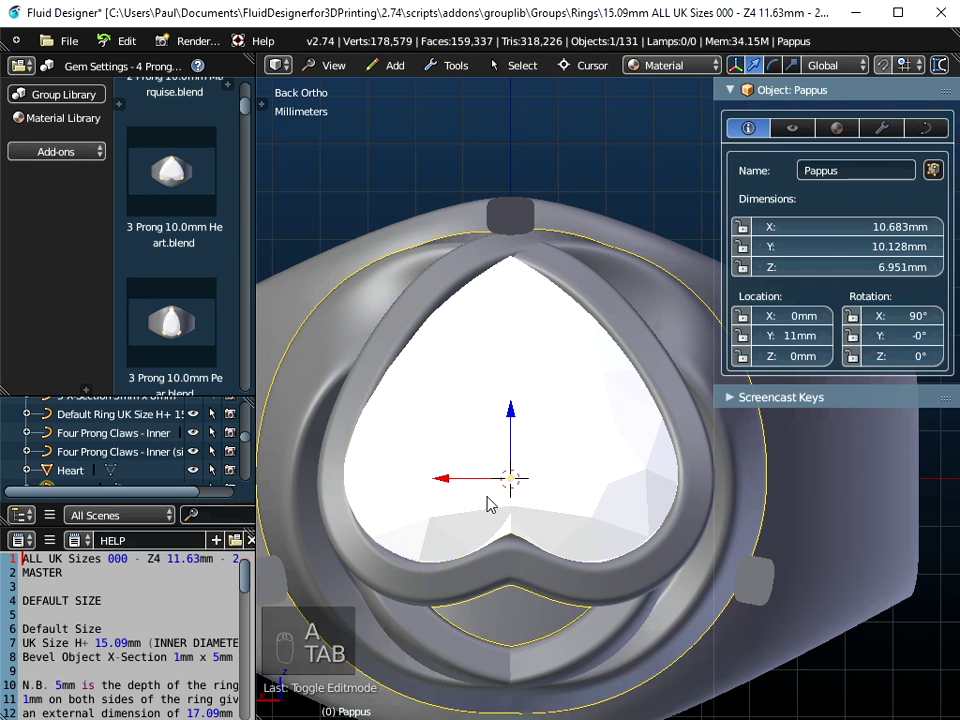
# Edit the paired side claws' curve and move both its control points in the back view to about X 4.16 mm, Z -1.02 mm.
pyautogui.moveTo(503, 530); pyautogui.dragTo(467, 469, button='middle')
pyautogui.click(334, 65)
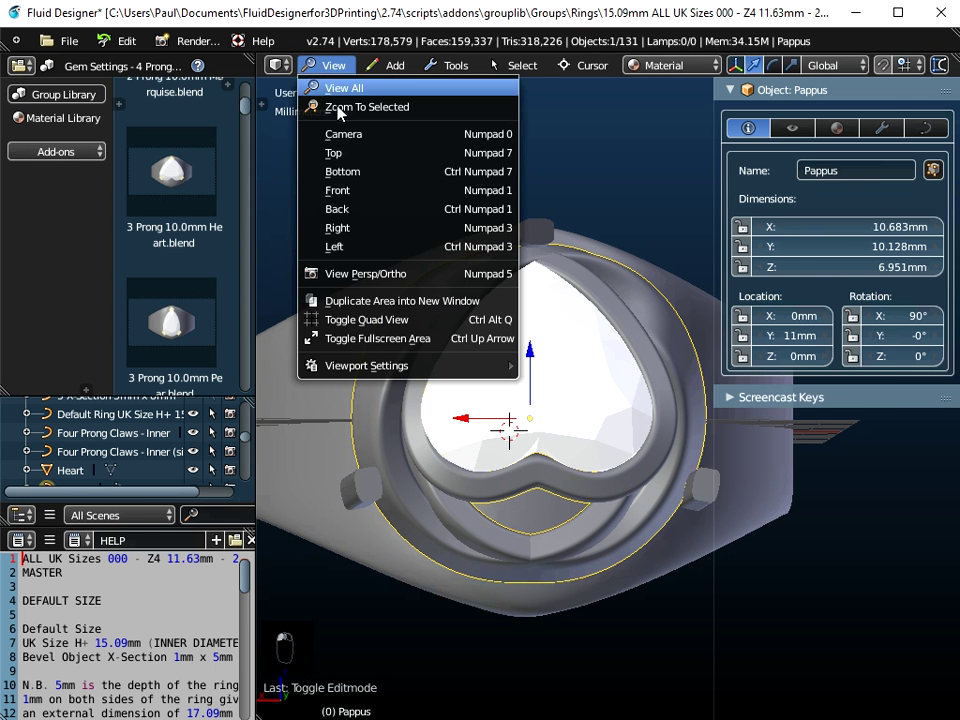
pyautogui.click(350, 210)
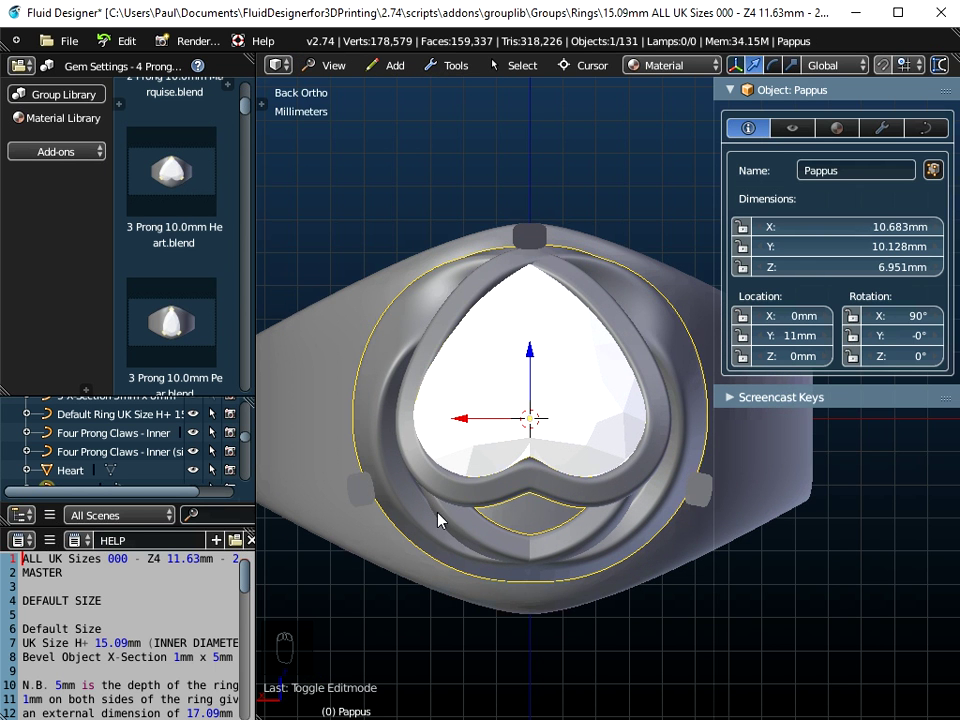
pyautogui.rightClick(360, 494)
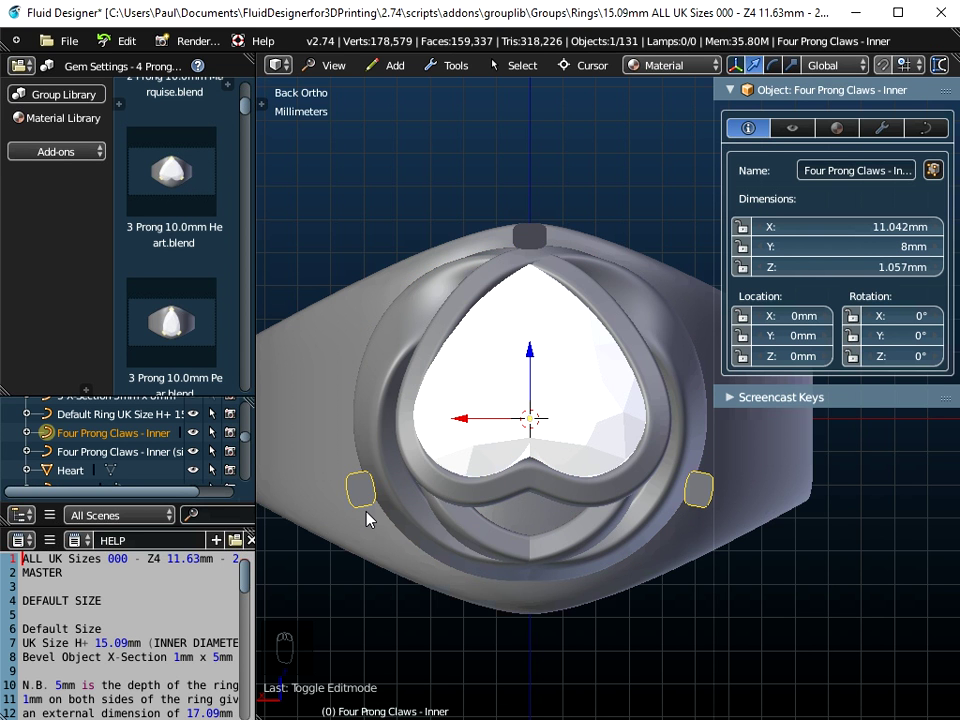
pyautogui.press('Tab')
pyautogui.moveTo(353, 511); pyautogui.dragTo(317, 510, button='middle')
pyautogui.rightClick(328, 514)
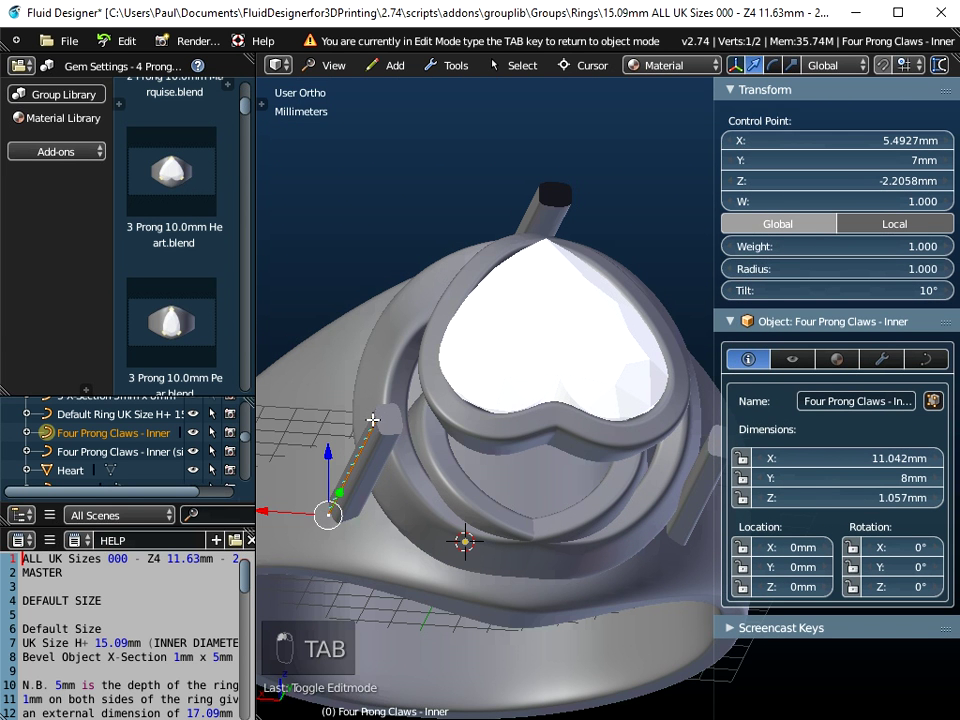
pyautogui.keyDown('shift'); pyautogui.rightClick(372, 420); pyautogui.keyUp('shift')
pyautogui.click(330, 65)
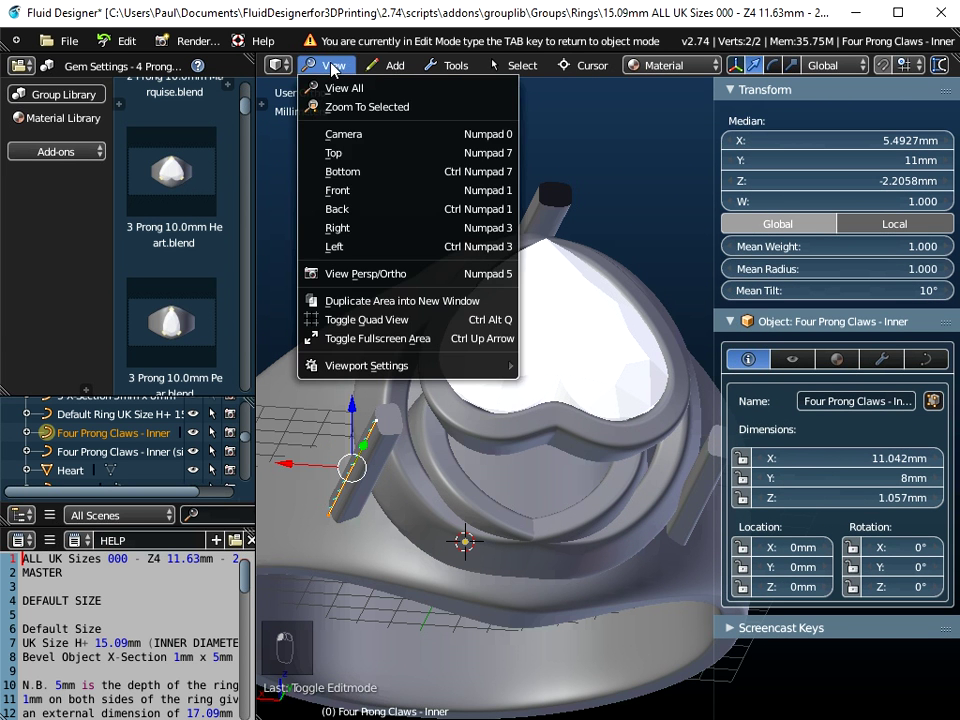
pyautogui.click(349, 204)
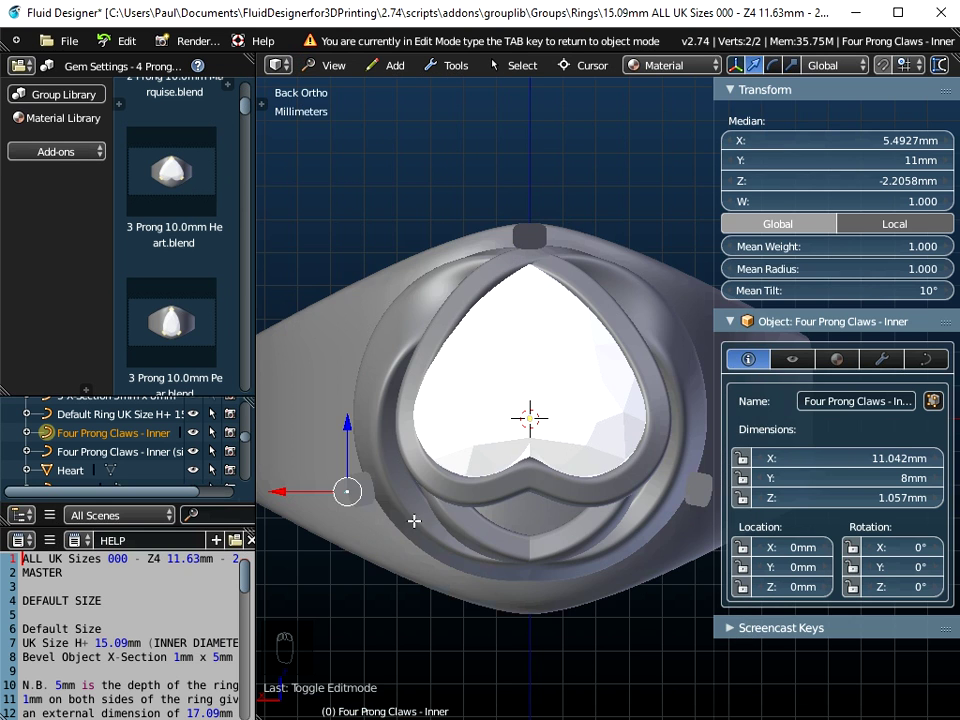
pyautogui.moveTo(285, 489); pyautogui.dragTo(319, 484)
pyautogui.moveTo(380, 425); pyautogui.dragTo(380, 386)
pyautogui.moveTo(319, 452); pyautogui.dragTo(332, 452)
# Set the side claw's mean tilt to about 24.9° so it follows the heart loop's outline.
pyautogui.scroll(3, 371, 476)
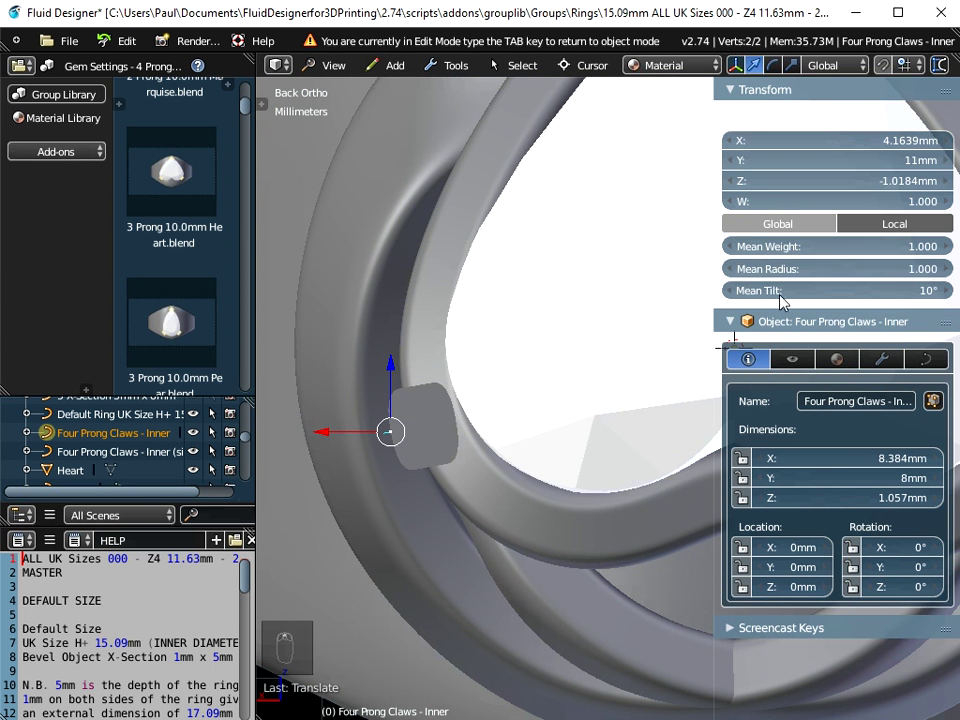
pyautogui.scroll(-1, 460, 441)
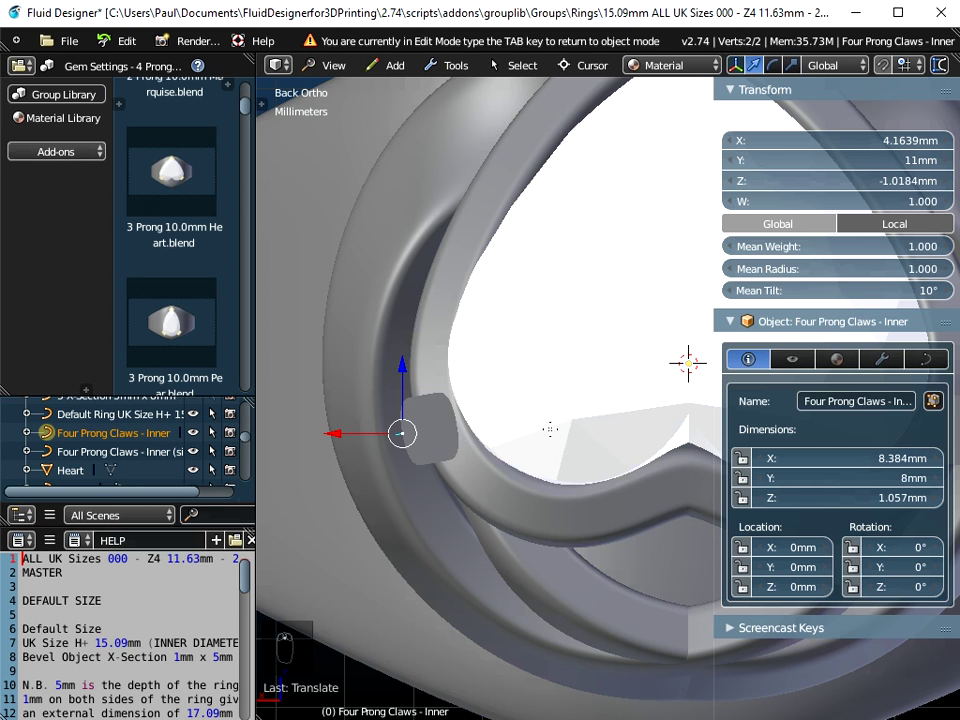
pyautogui.moveTo(833, 293); pyautogui.dragTo(848, 294)
pyautogui.scroll(-4, 417, 432)
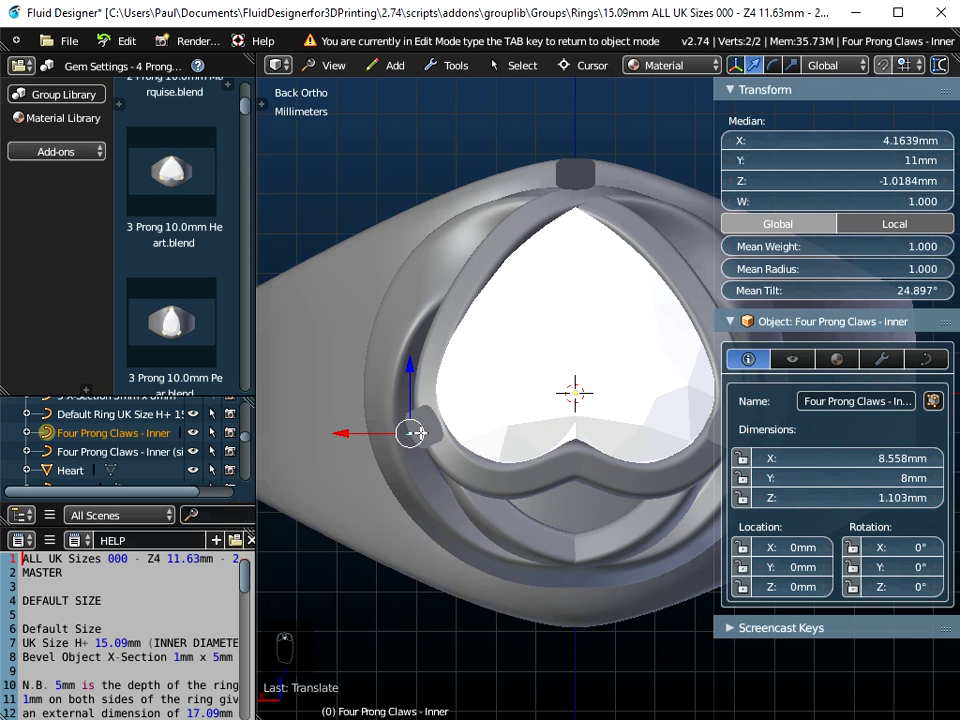
pyautogui.scroll(-3, 414, 433)
pyautogui.scroll(3, 621, 450)
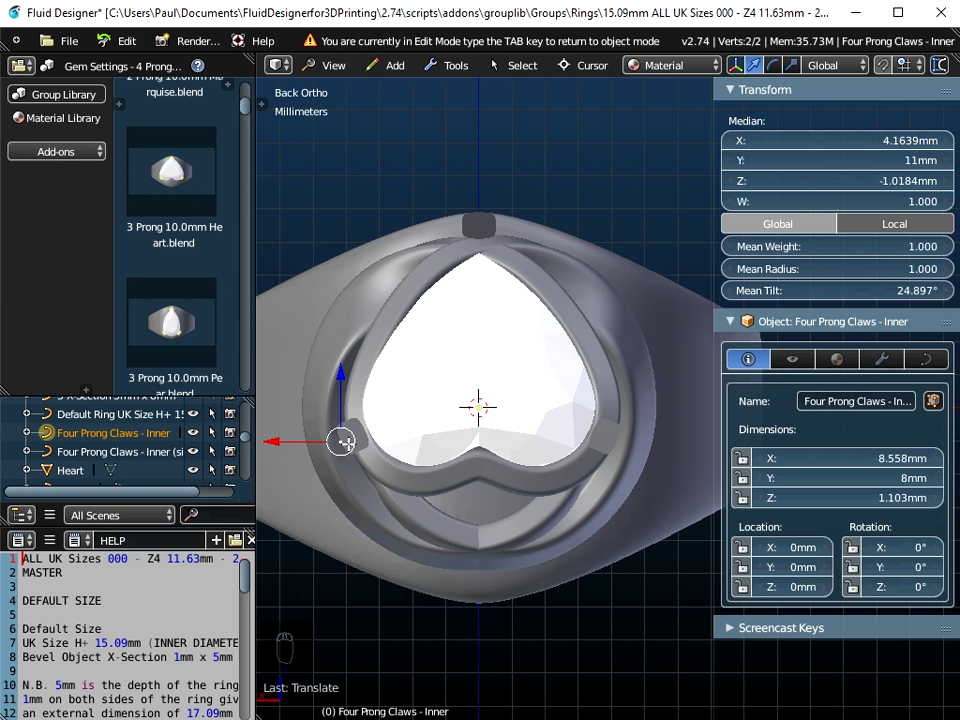
# Shorten the side claw by raising its base control point along the Y axis to about 10.82 mm.
pyautogui.scroll(2, 341, 443)
pyautogui.moveTo(399, 522); pyautogui.dragTo(401, 352, button='middle')
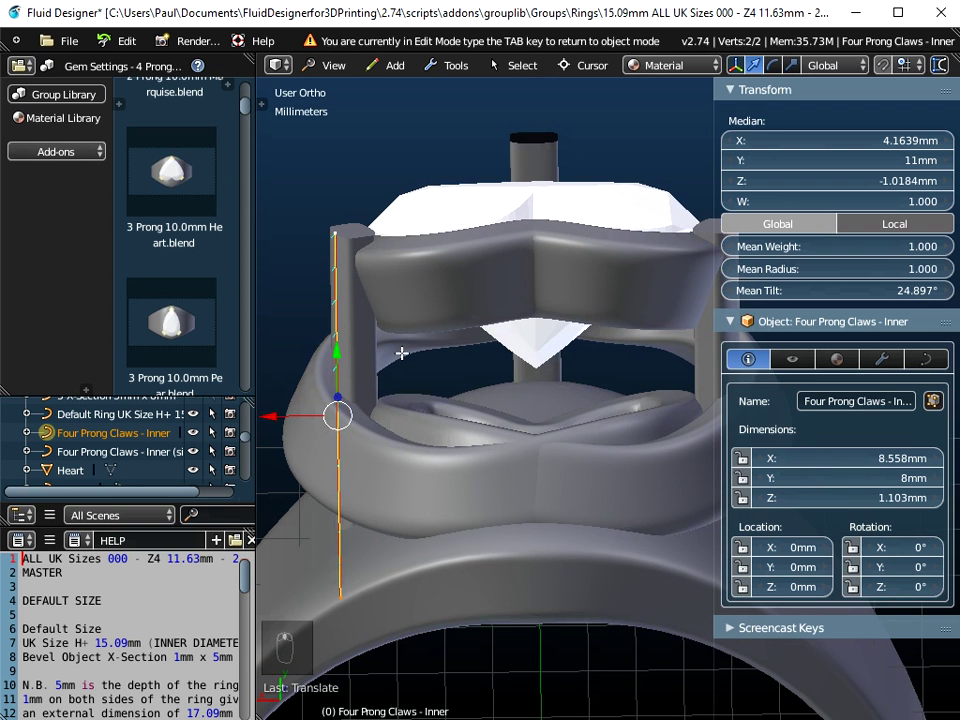
pyautogui.rightClick(351, 597)
pyautogui.moveTo(345, 530); pyautogui.dragTo(364, 351)
pyautogui.moveTo(364, 351); pyautogui.dragTo(385, 514, button='middle')
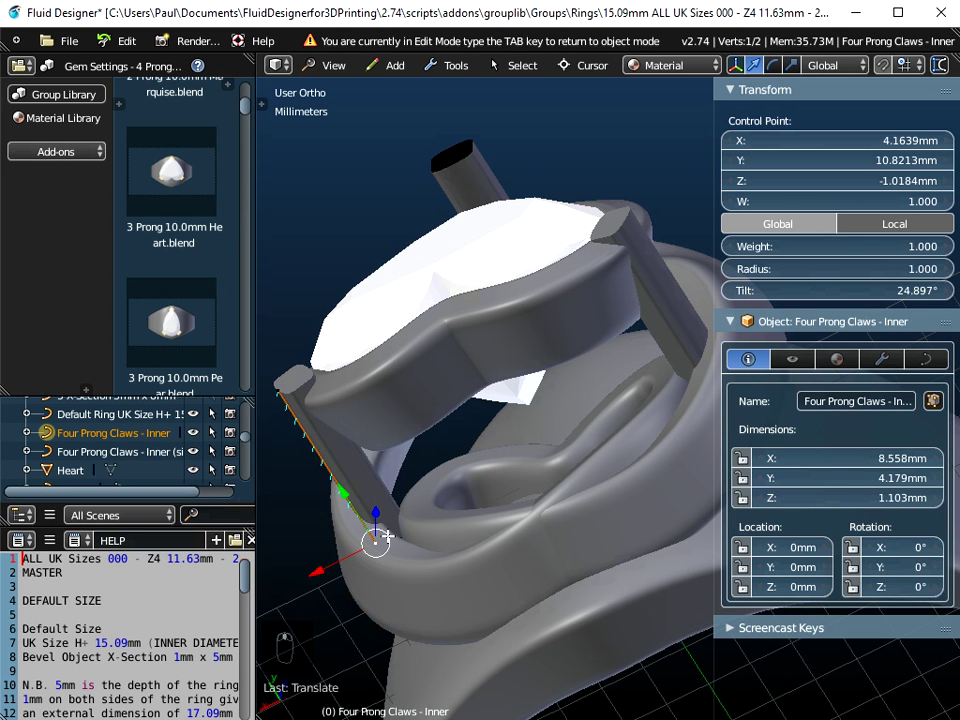
# Move the claw's base control point outward along the X axis to about 4.85 mm, then select its upper end point.
pyautogui.moveTo(485, 462); pyautogui.dragTo(742, 568, button='middle')
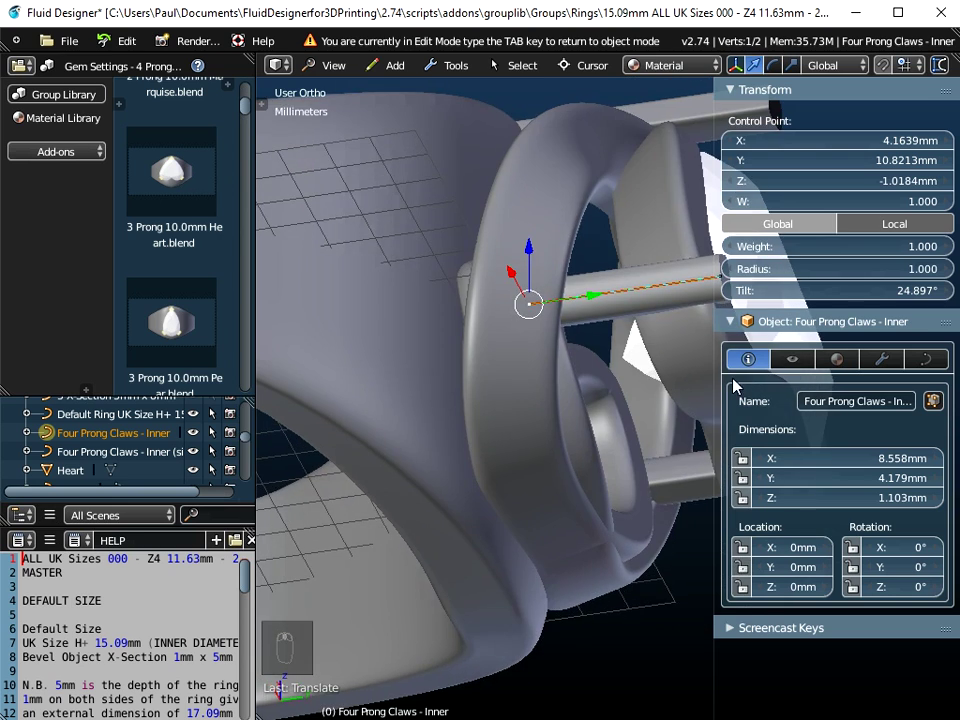
pyautogui.moveTo(697, 227); pyautogui.dragTo(636, 241, button='middle')
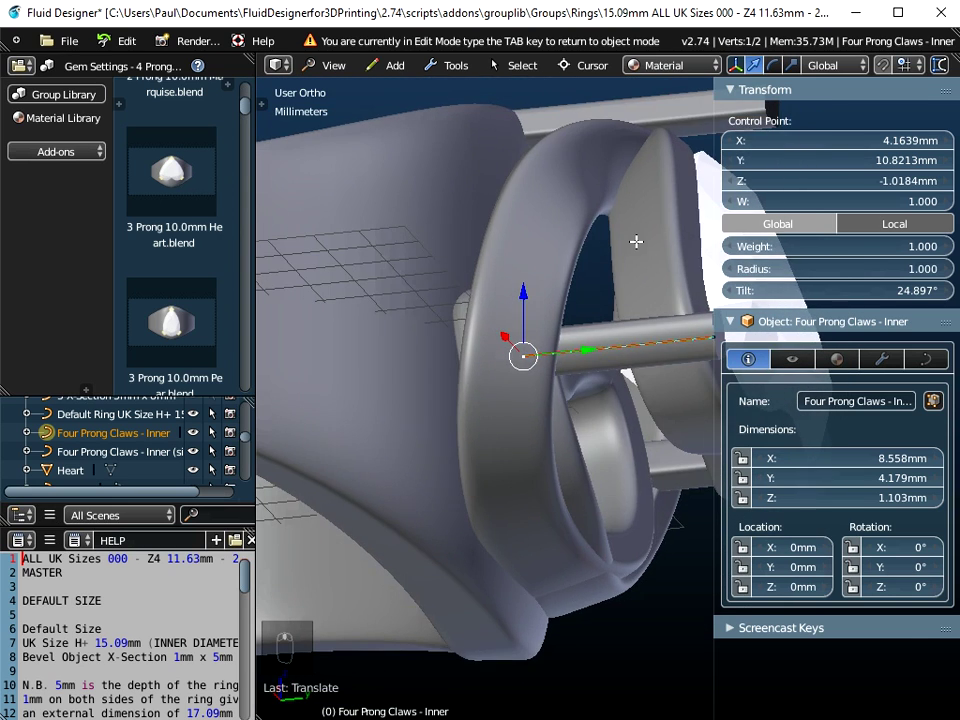
pyautogui.moveTo(533, 401); pyautogui.dragTo(397, 388, button='middle')
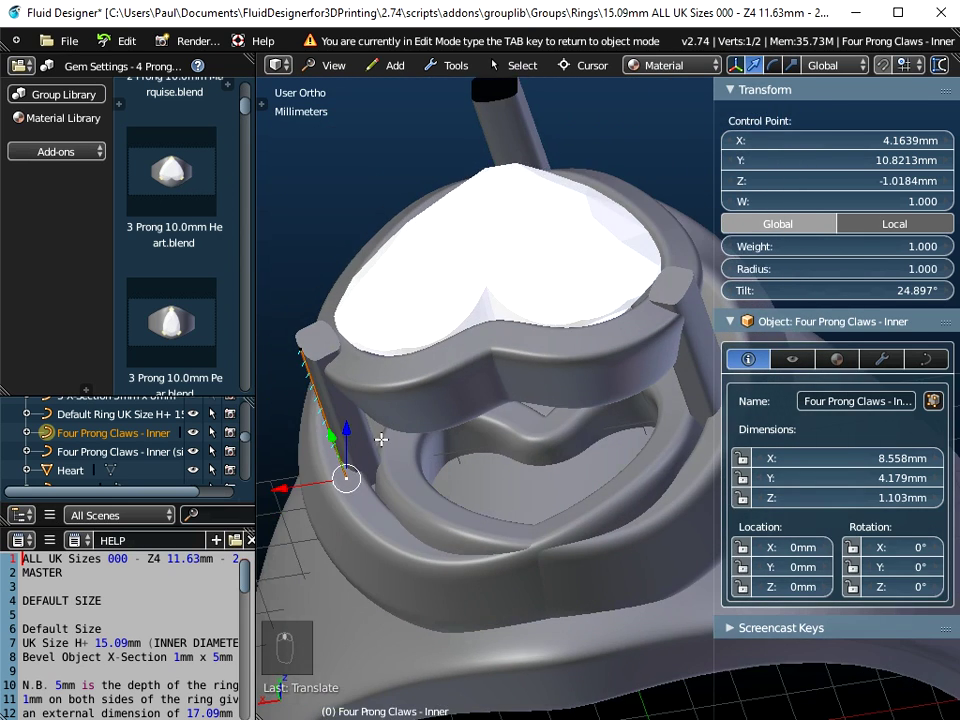
pyautogui.press('g')
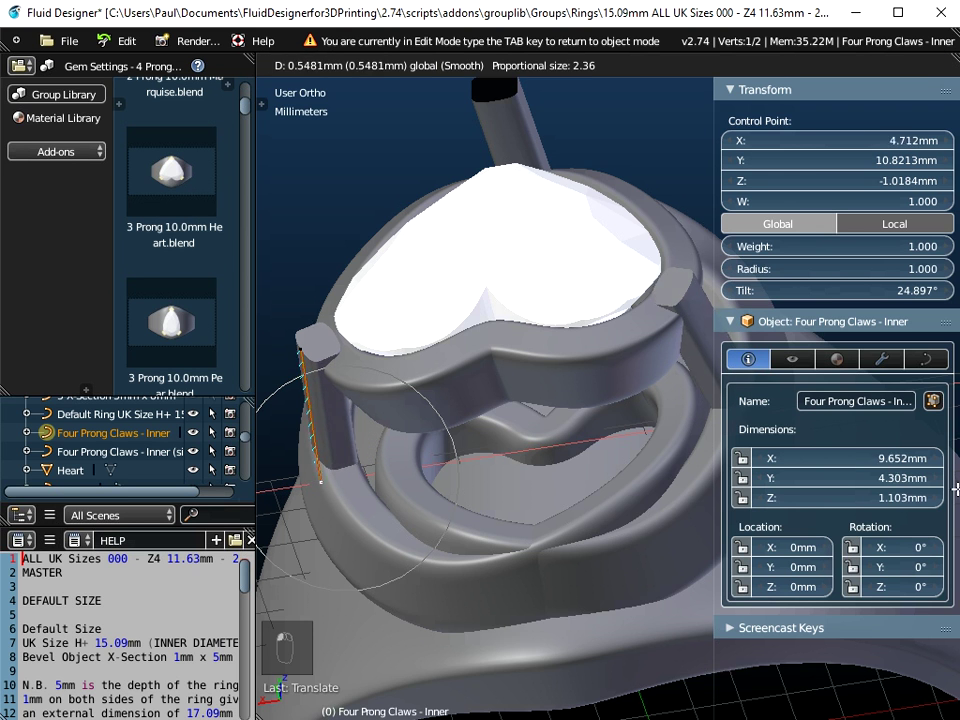
pyautogui.click(953, 488)
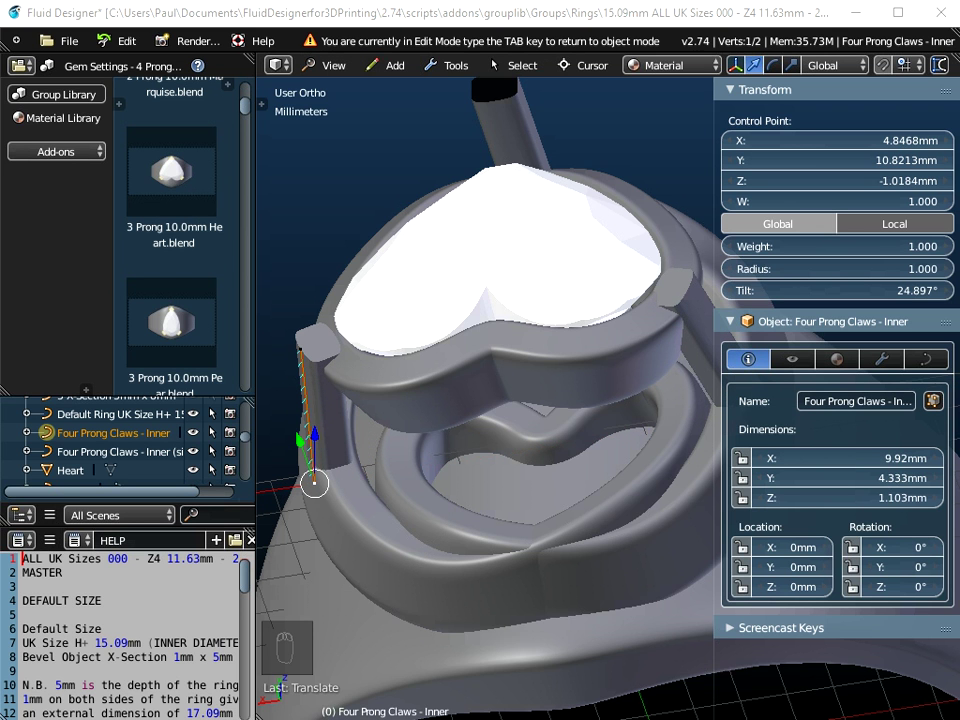
pyautogui.rightClick(303, 348)
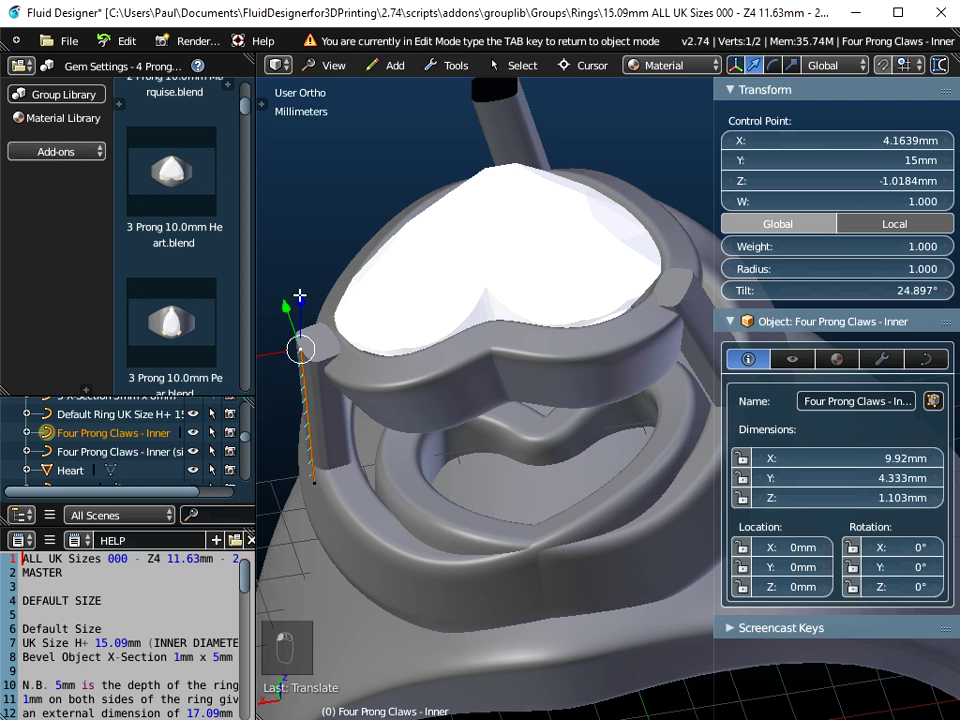
# Try to lower the claw's upper end point along the Z axis, then undo the move.
pyautogui.press('g')
pyautogui.press('z')
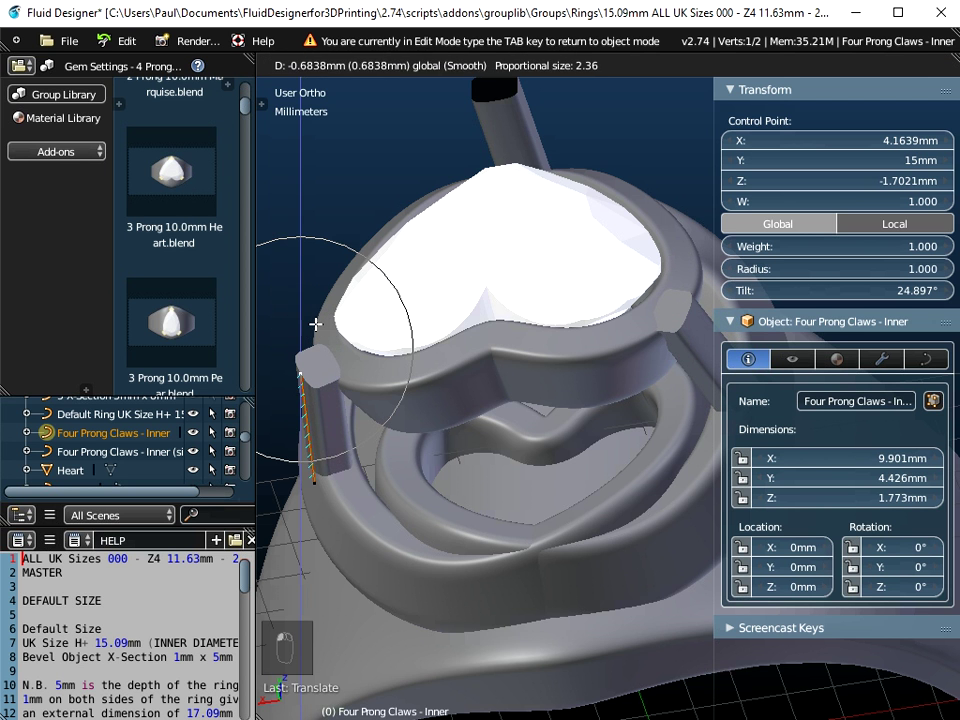
pyautogui.click(328, 321)
pyautogui.hotkey('ctrl', 'z')
# Lengthen the side claw by raising its upper end point along the Y axis to about 16.40 mm.
pyautogui.moveTo(392, 432); pyautogui.dragTo(420, 323, button='middle')
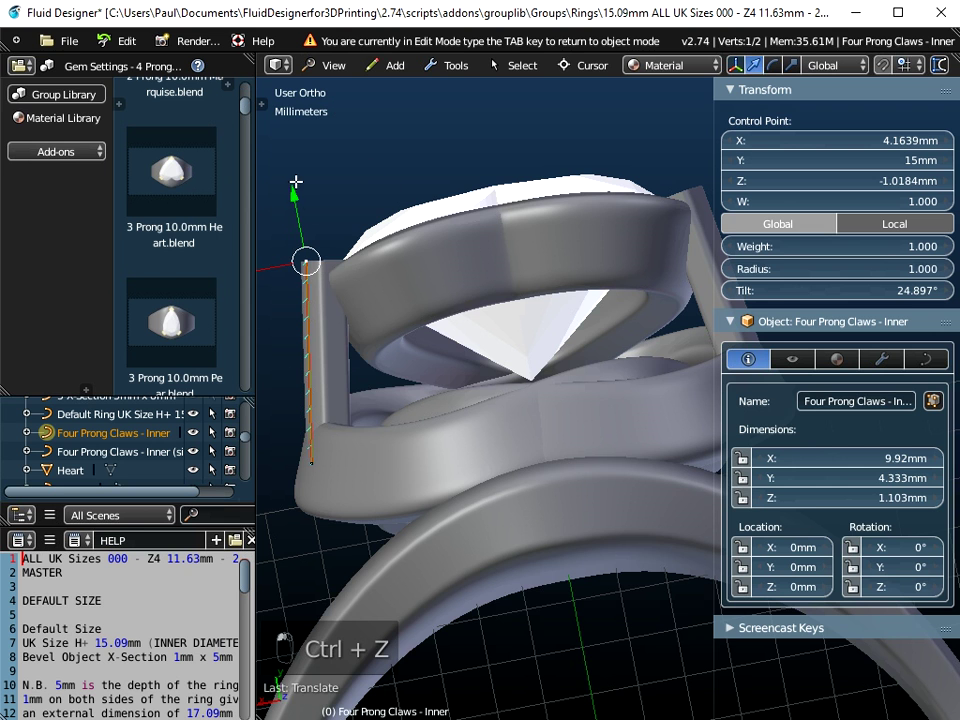
pyautogui.keyDown('shift'); pyautogui.moveTo(317, 195); pyautogui.dragTo(468, 261, button='middle'); pyautogui.keyUp('shift')
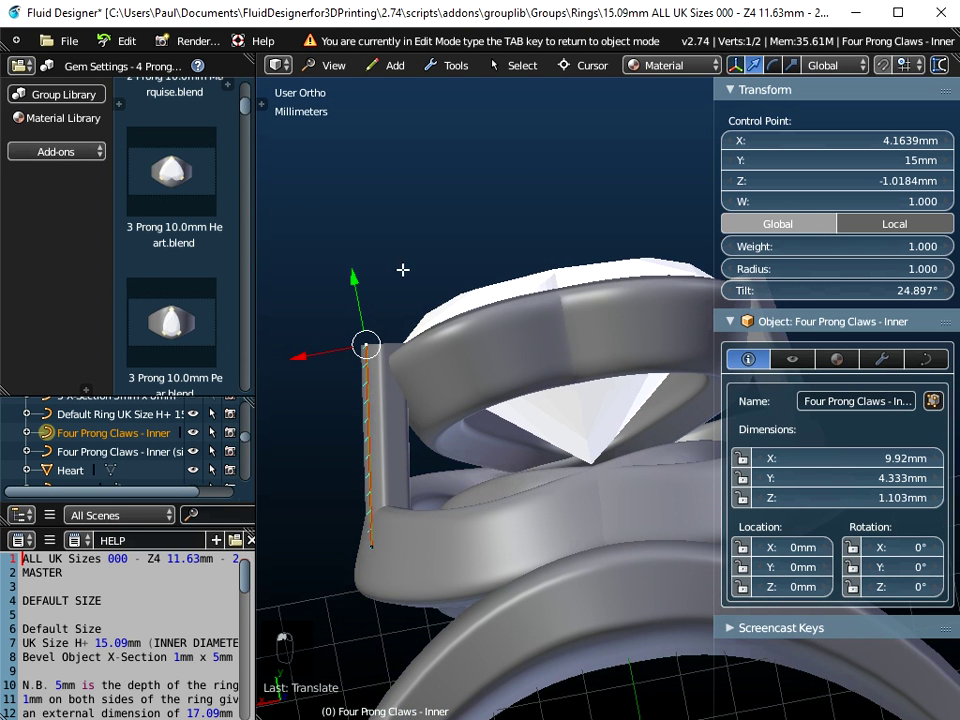
pyautogui.press('g')
pyautogui.press('y')
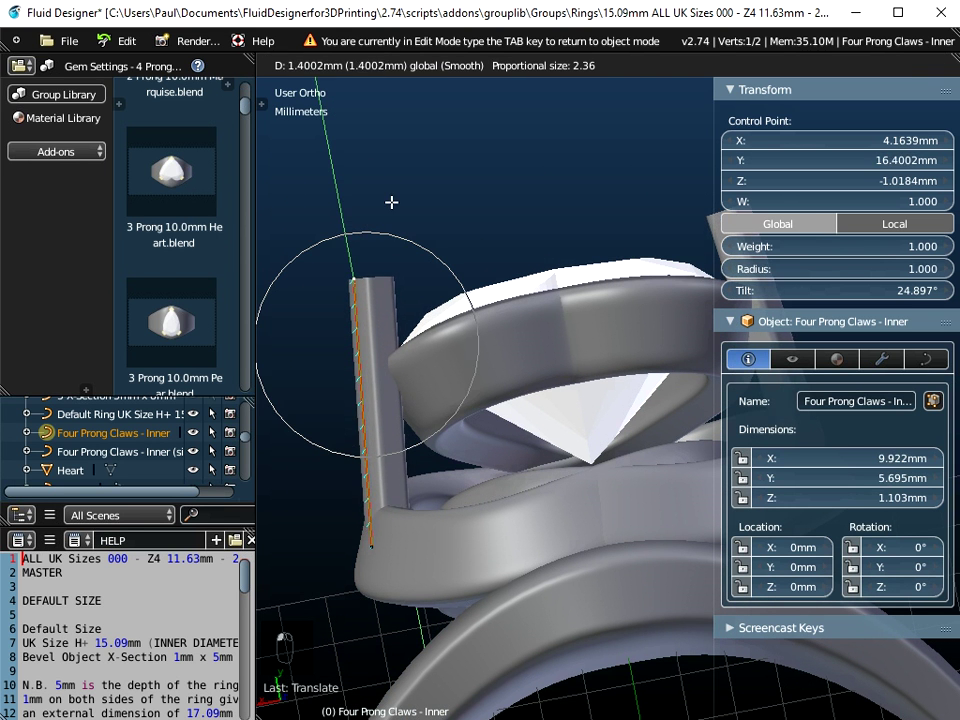
pyautogui.click(391, 184)
# In the back view, move the claw's upper end point toward the gem to about X 4.09 mm, Z -0.92 mm.
pyautogui.click(330, 65)
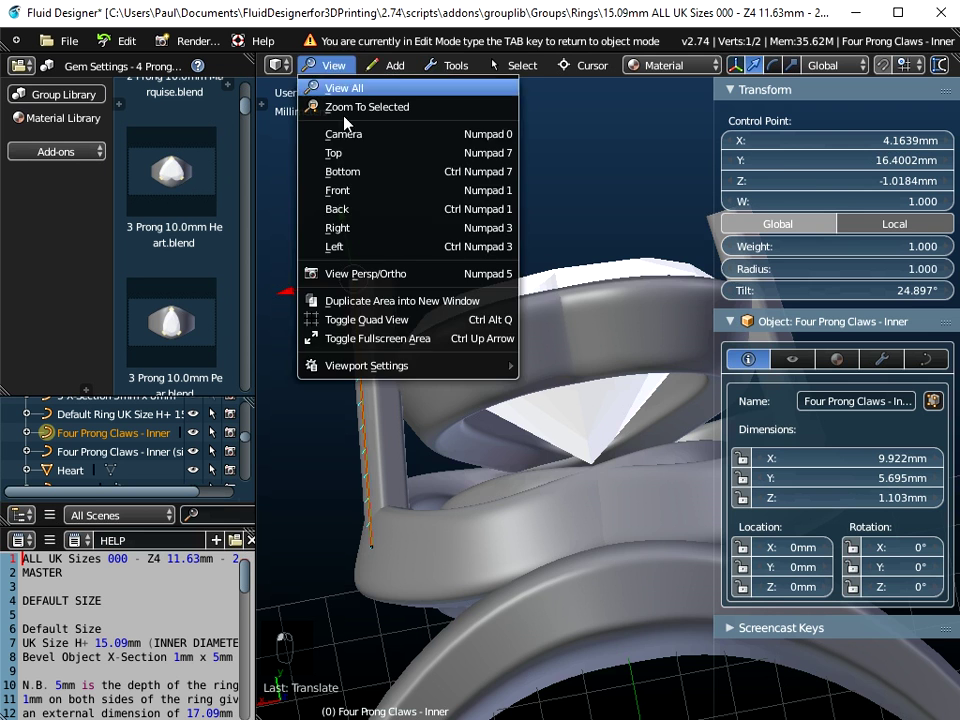
pyautogui.click(362, 207)
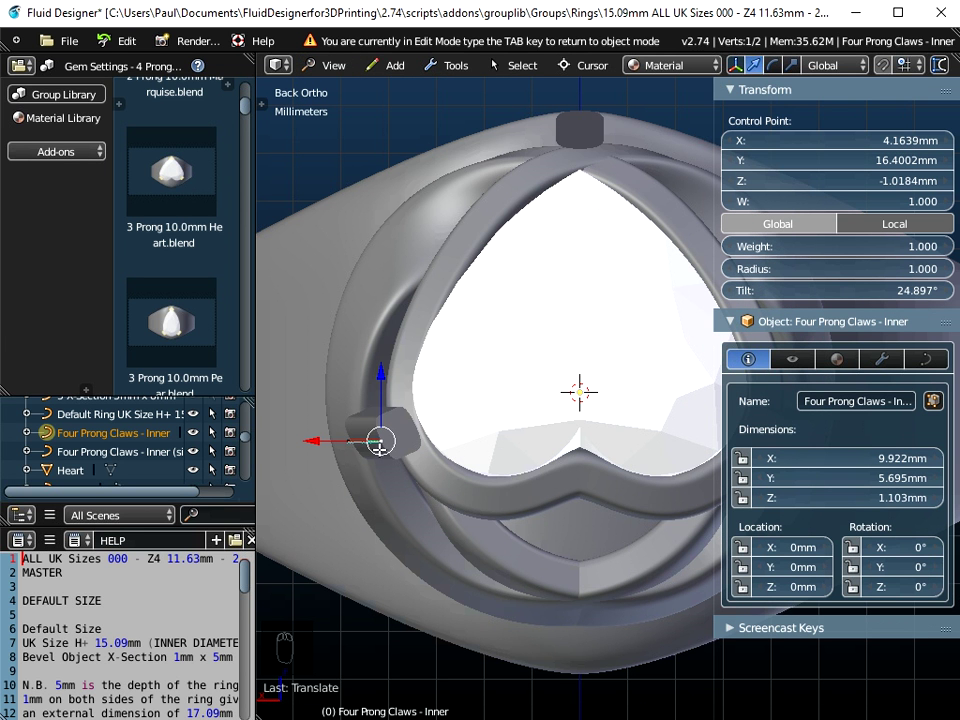
pyautogui.press('g')
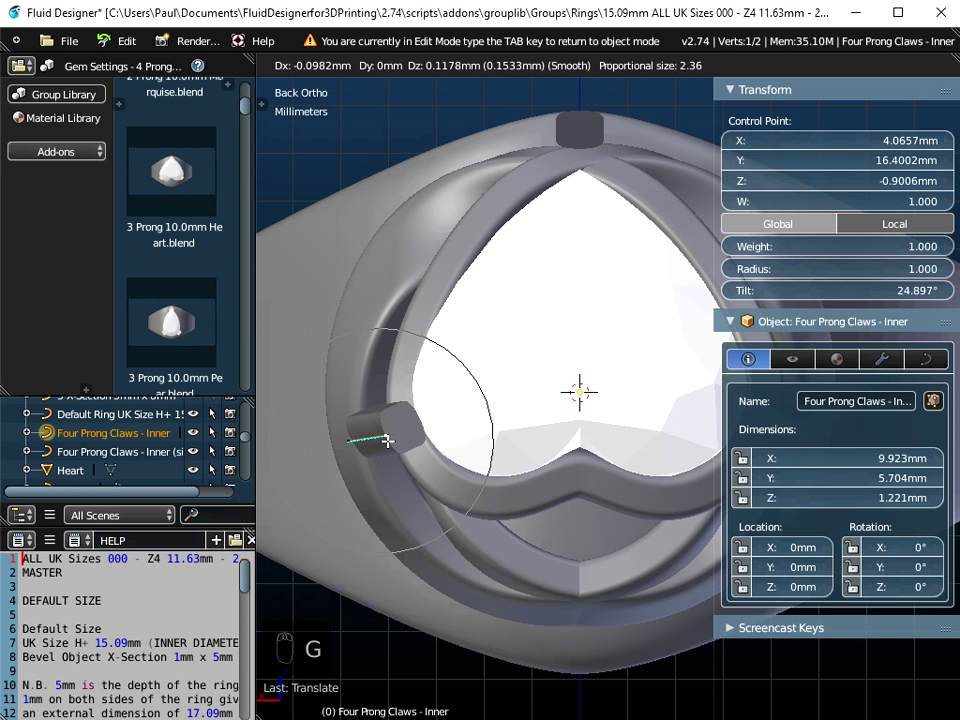
pyautogui.click(386, 440)
# Raise the side claw's upper end point along the Y axis to about 17.40 mm.
pyautogui.moveTo(452, 523); pyautogui.dragTo(435, 292, button='middle')
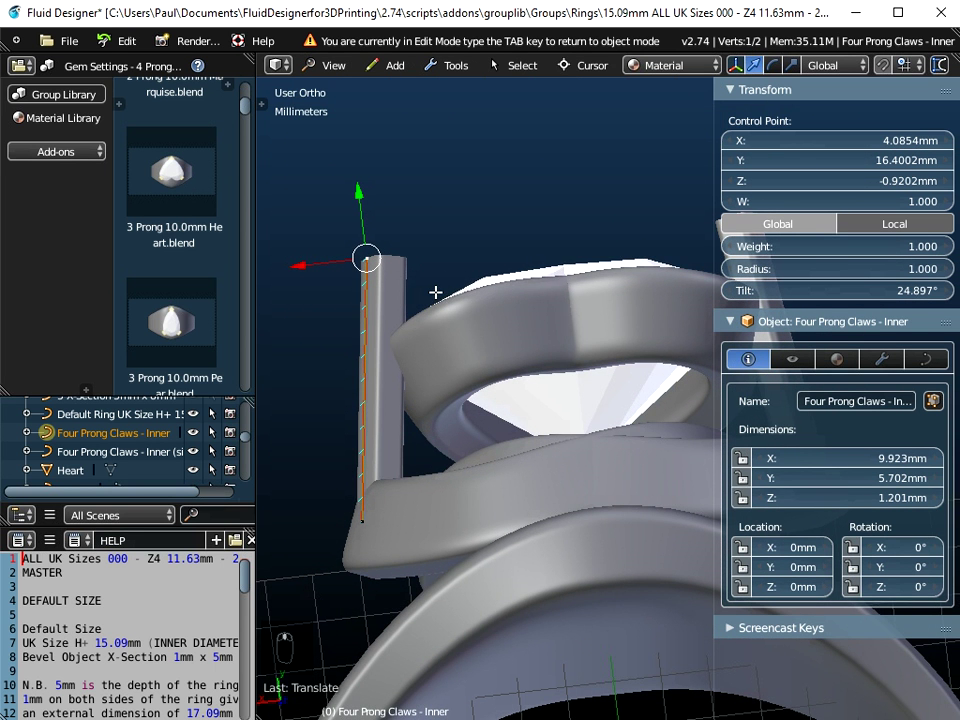
pyautogui.press('g')
pyautogui.press('y')
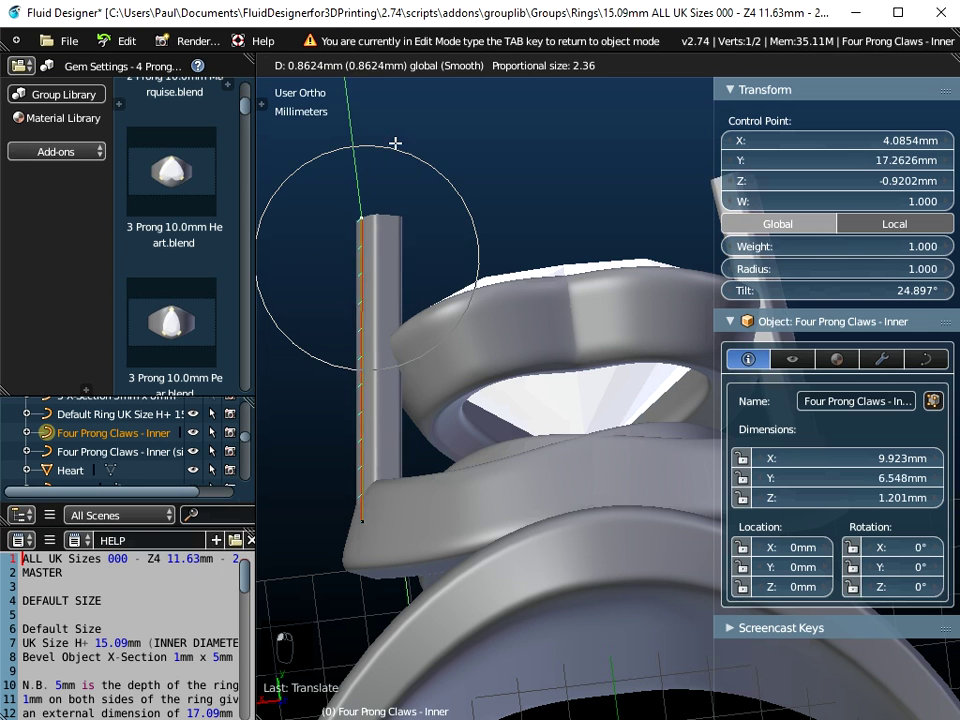
pyautogui.click(409, 134)
pyautogui.moveTo(467, 249); pyautogui.dragTo(429, 259, button='middle')
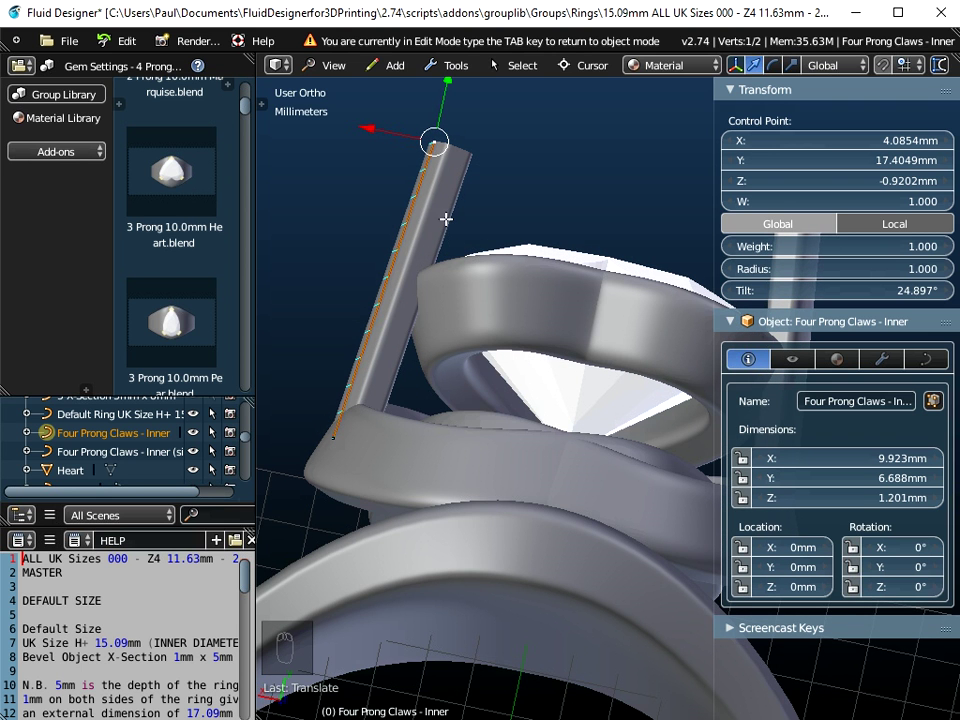
# Measure how far the side claw extends above the heart-shaped rim.
pyautogui.click(940, 65)
pyautogui.moveTo(437, 259); pyautogui.dragTo(472, 149)
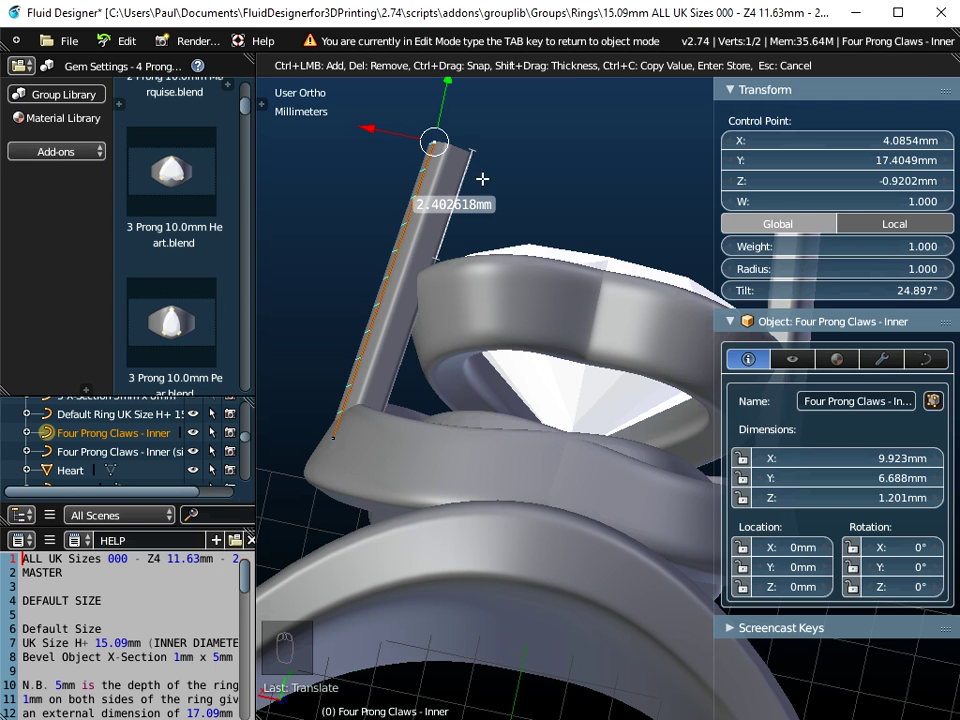
pyautogui.press('Escape')
# Lengthen the side claw further by raising its upper end point along the Y axis to about 18.45 mm.
pyautogui.press('KP_4')
pyautogui.press('KP_4')
pyautogui.press('KP_4')
pyautogui.moveTo(423, 202); pyautogui.dragTo(442, 171)
pyautogui.moveTo(512, 253); pyautogui.dragTo(511, 478, button='middle')
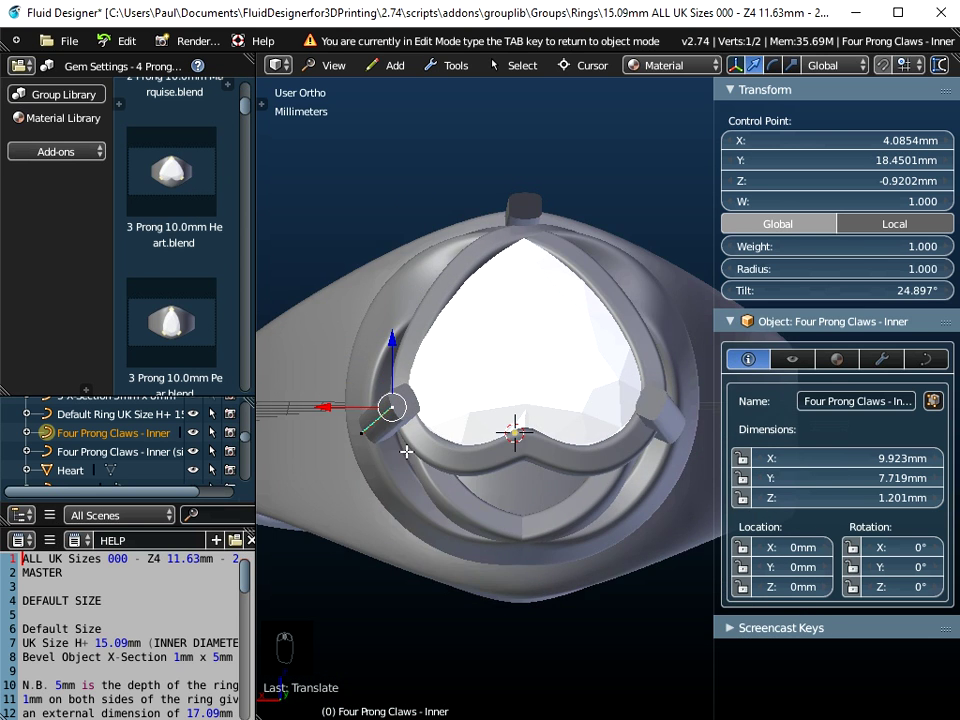
pyautogui.moveTo(513, 418); pyautogui.dragTo(527, 319, button='middle')
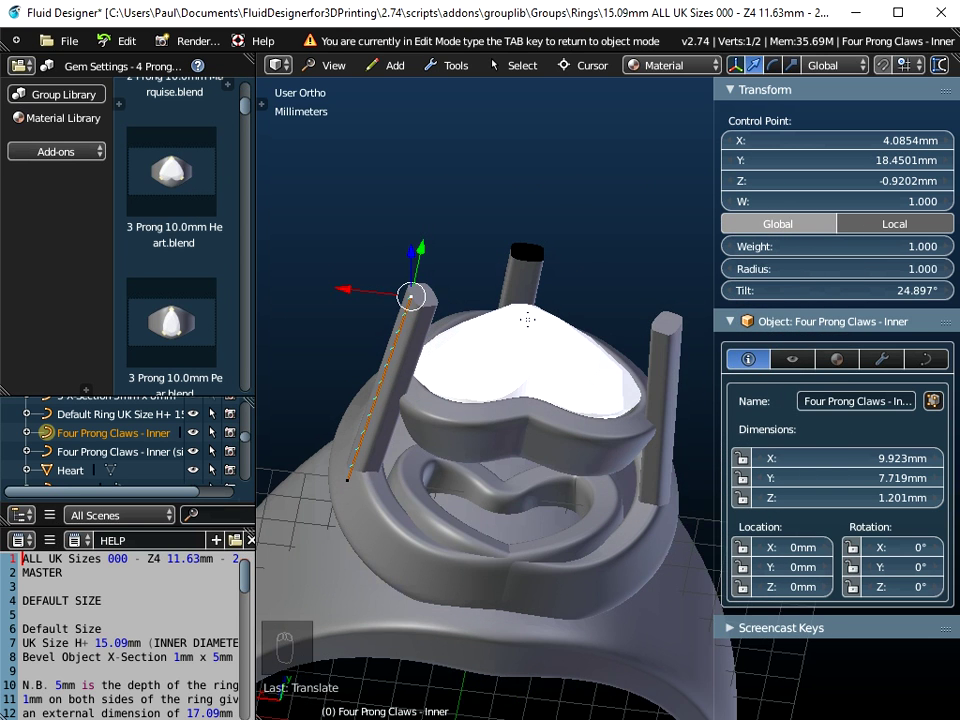
# Select both control points of the side claw and set their mean tilt to 20°.
pyautogui.keyDown('shift'); pyautogui.rightClick(354, 487); pyautogui.keyUp('shift')
pyautogui.click(332, 66)
pyautogui.click(341, 209)
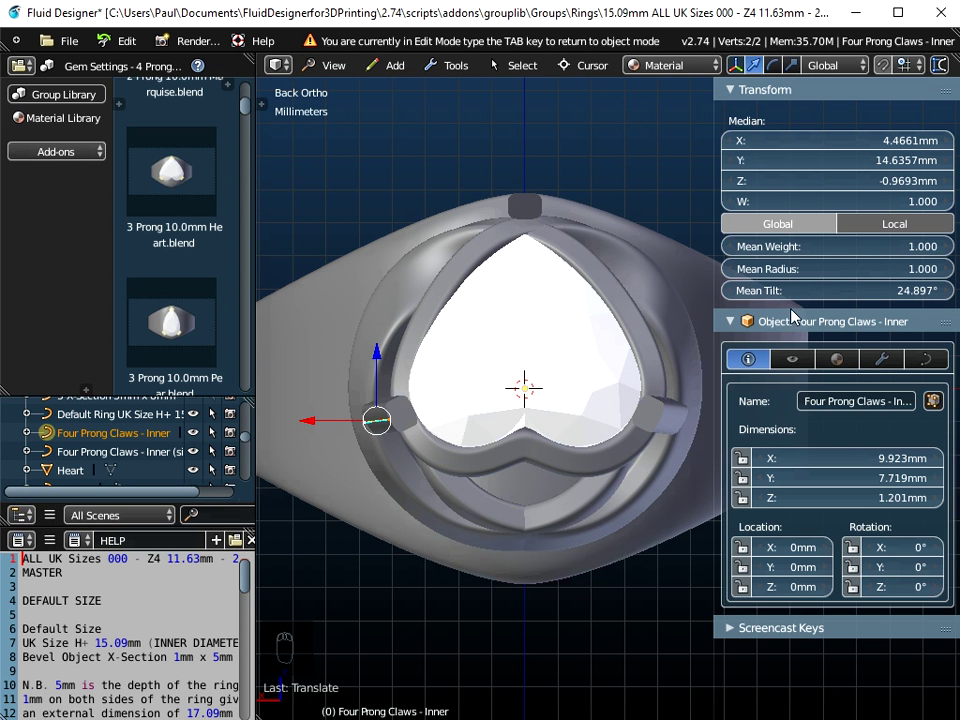
pyautogui.moveTo(840, 291)
pyautogui.mouseDown()
pyautogui.moveTo(790, 291)
pyautogui.moveTo(838, 298)
pyautogui.mouseUp()
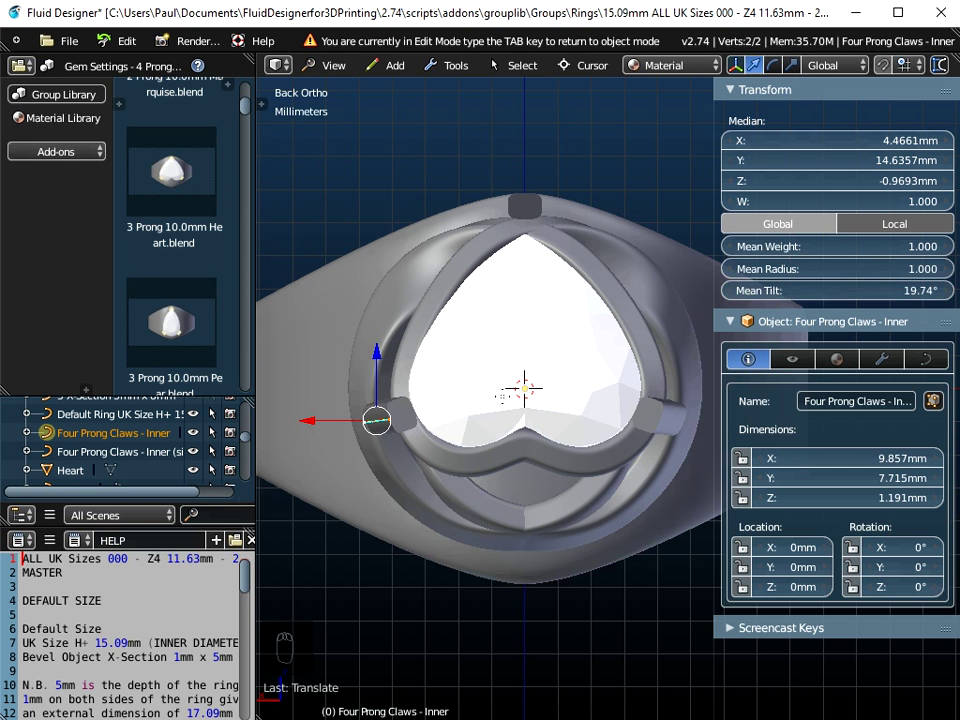
pyautogui.scroll(3, 838, 298)
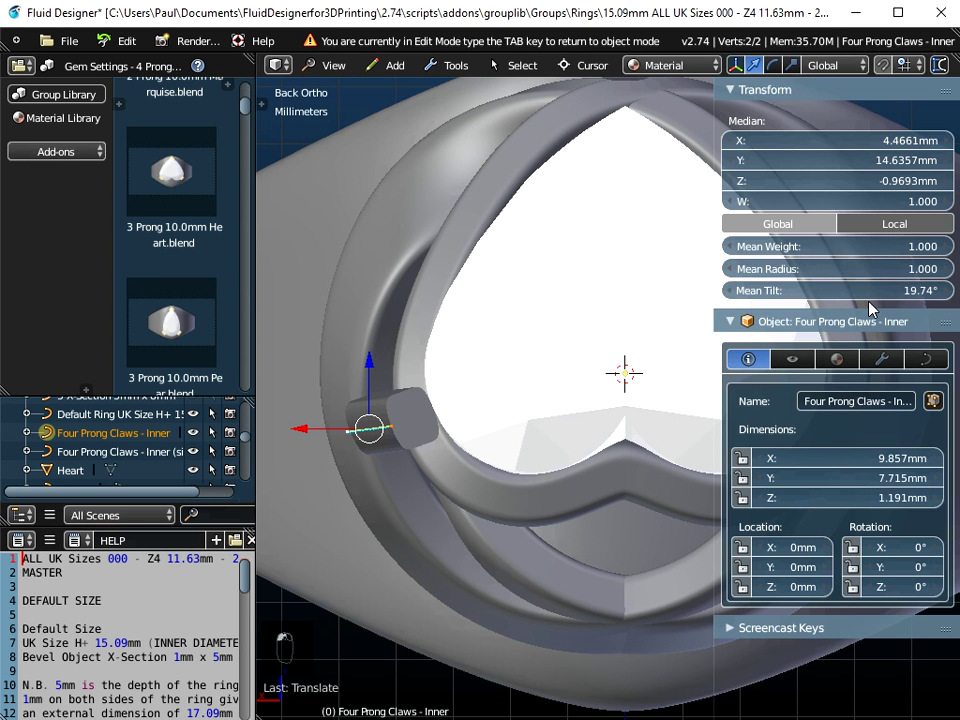
pyautogui.click(866, 291)
pyautogui.write('2')
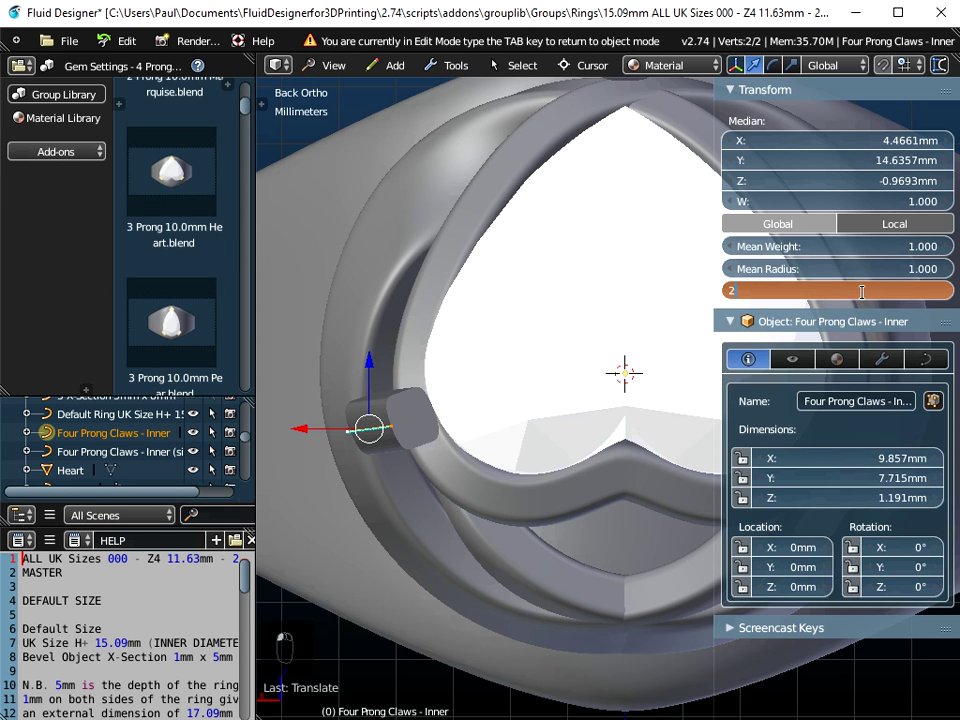
pyautogui.press('Return')
pyautogui.click(873, 282)
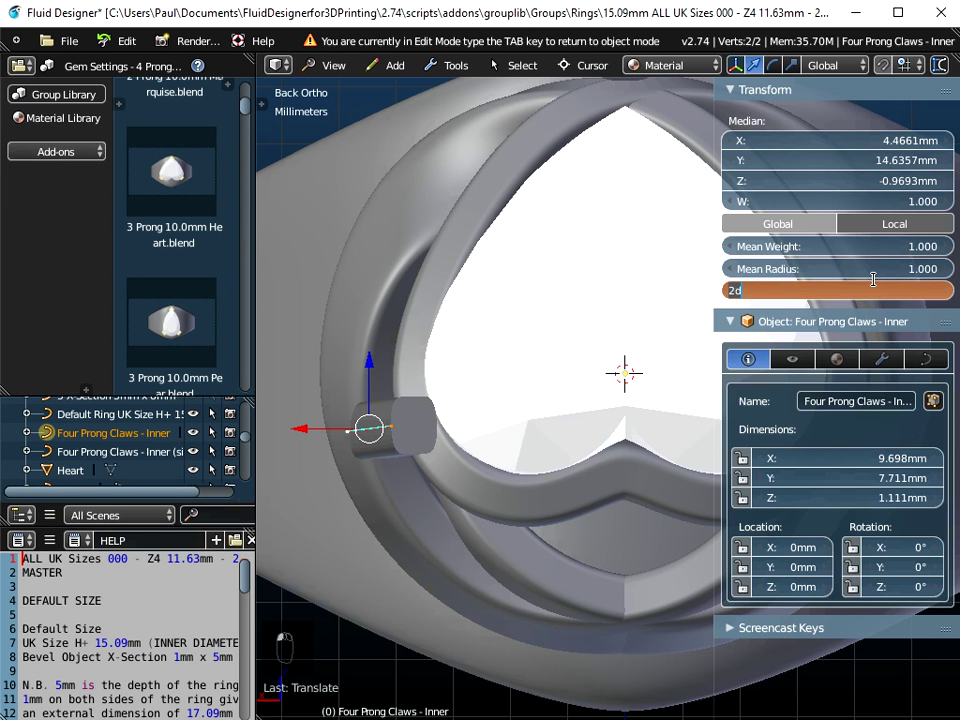
pyautogui.write('20')
pyautogui.press('Return')
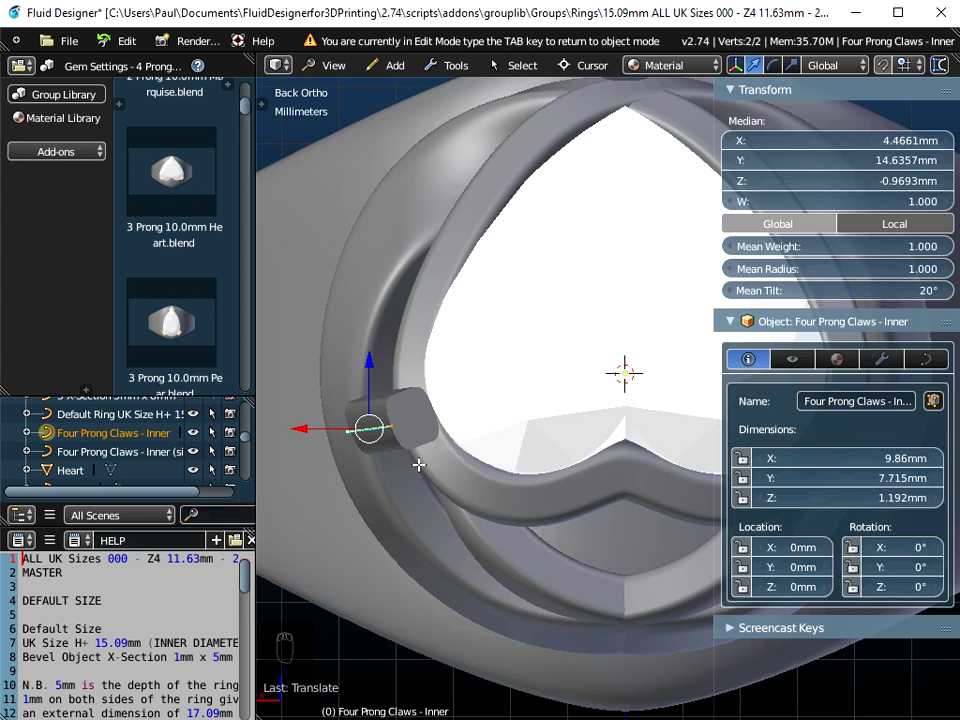
# Shift the whole side claw inward along X to a median of about 4.13 mm, and move its base point outward to about 4.86 mm.
pyautogui.moveTo(430, 469); pyautogui.dragTo(418, 338, button='middle')
pyautogui.moveTo(292, 444); pyautogui.dragTo(313, 449)
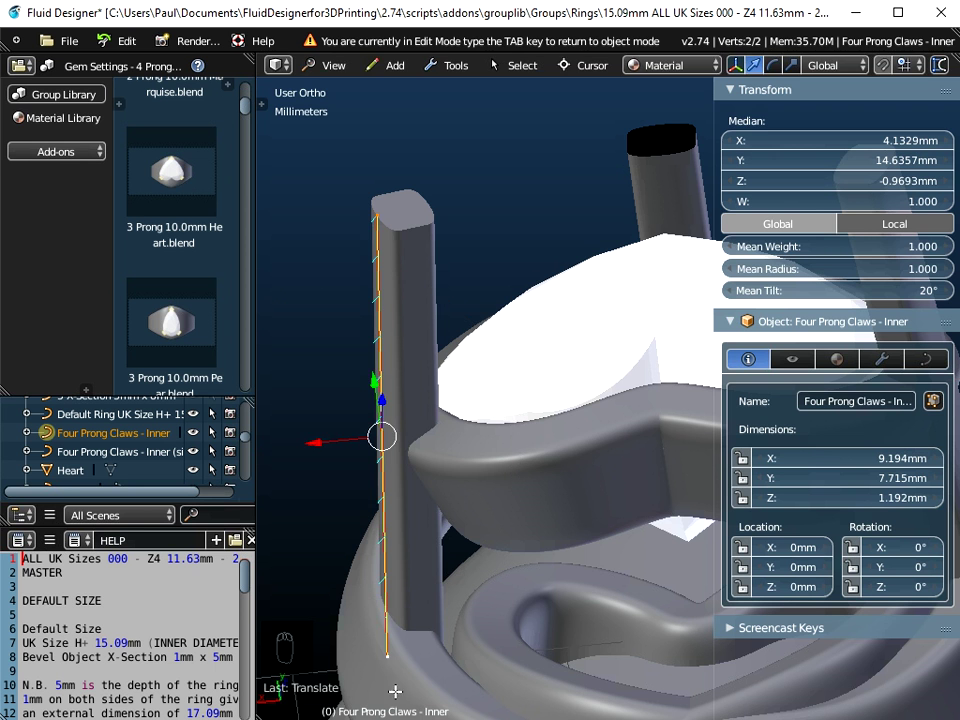
pyautogui.click(388, 659)
pyautogui.moveTo(326, 664); pyautogui.dragTo(301, 662)
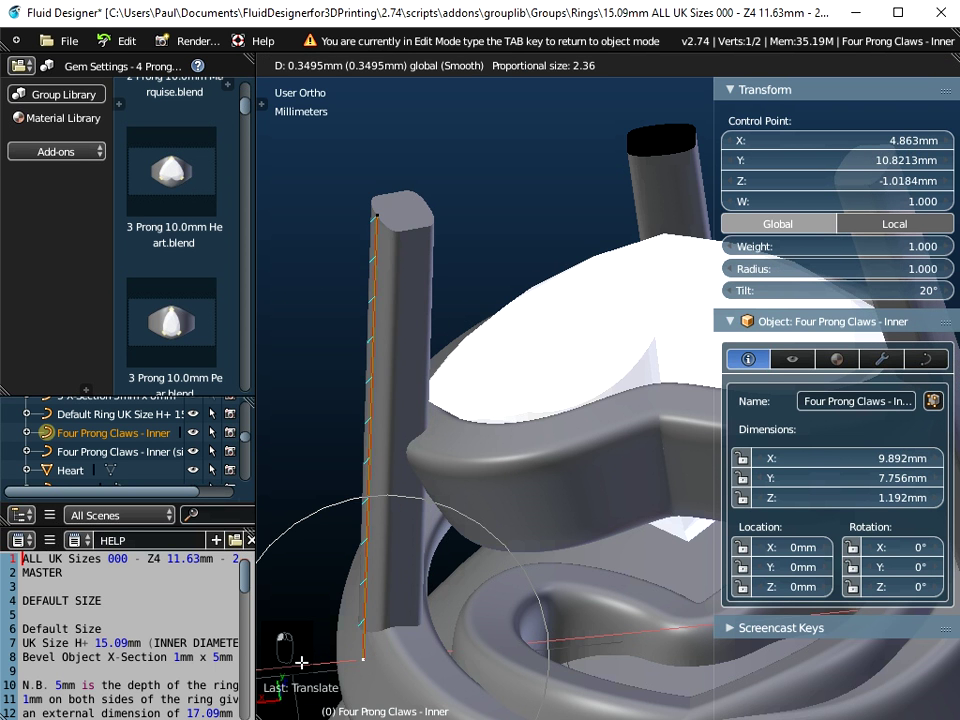
pyautogui.moveTo(301, 662); pyautogui.dragTo(426, 669, button='middle')
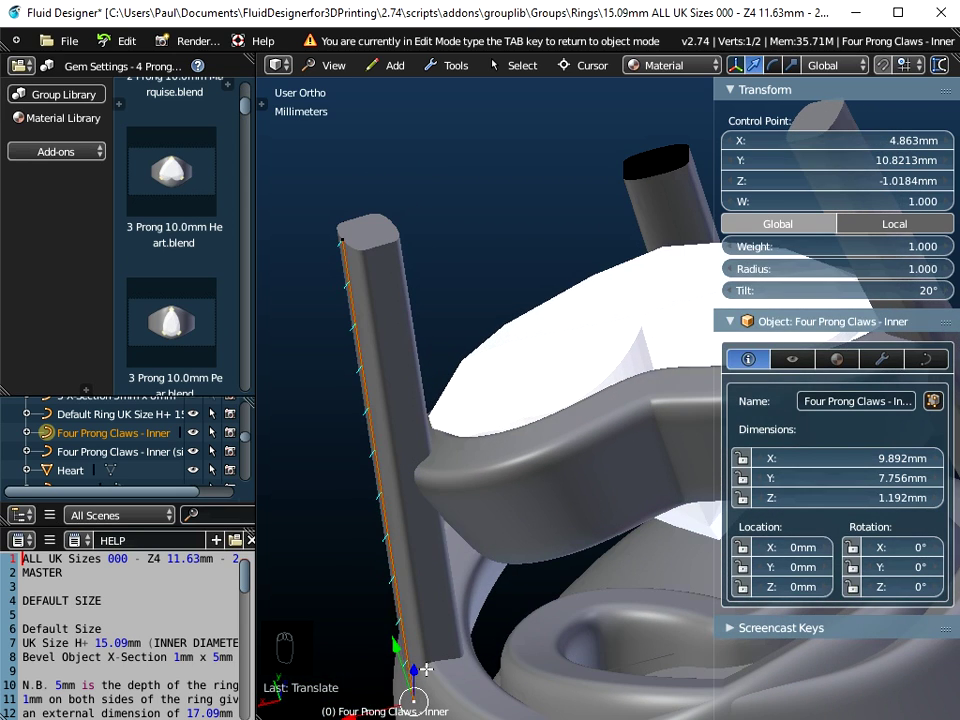
pyautogui.moveTo(478, 630); pyautogui.dragTo(573, 347, button='middle')
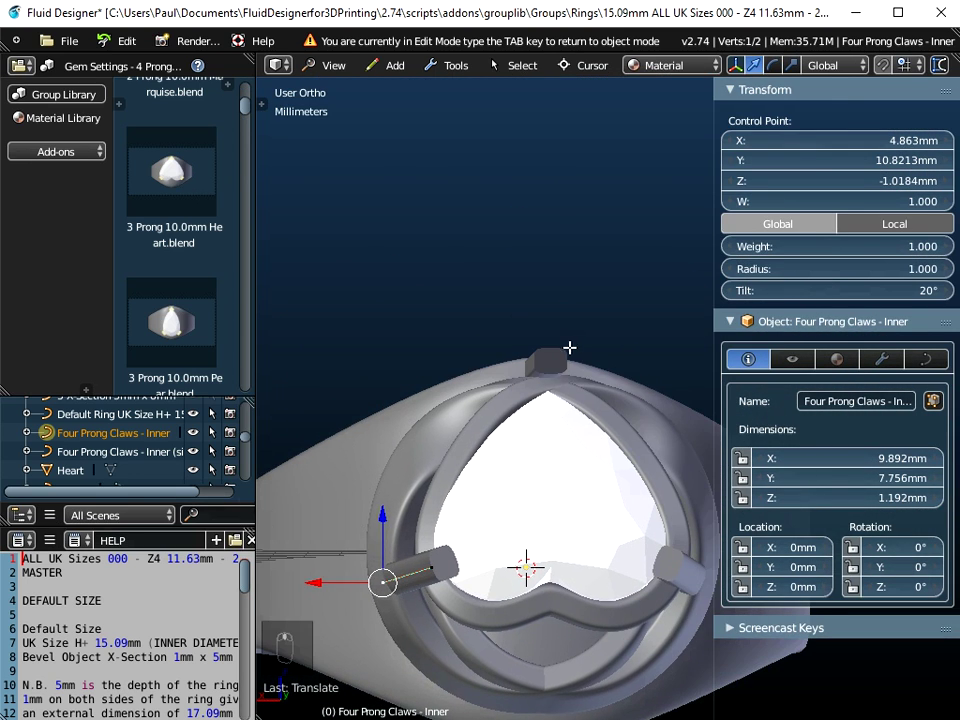
pyautogui.press('Tab')
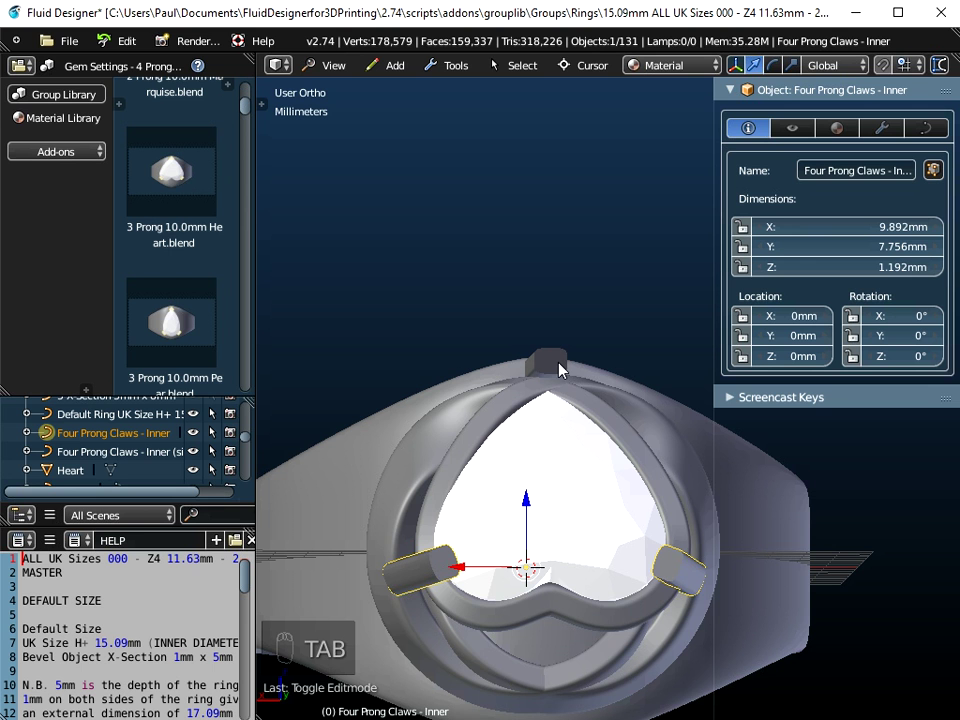
# Lower the single claw at the heart's tip along the Z axis to a location of about -0.229 mm.
pyautogui.rightClick(558, 370)
pyautogui.click(333, 65)
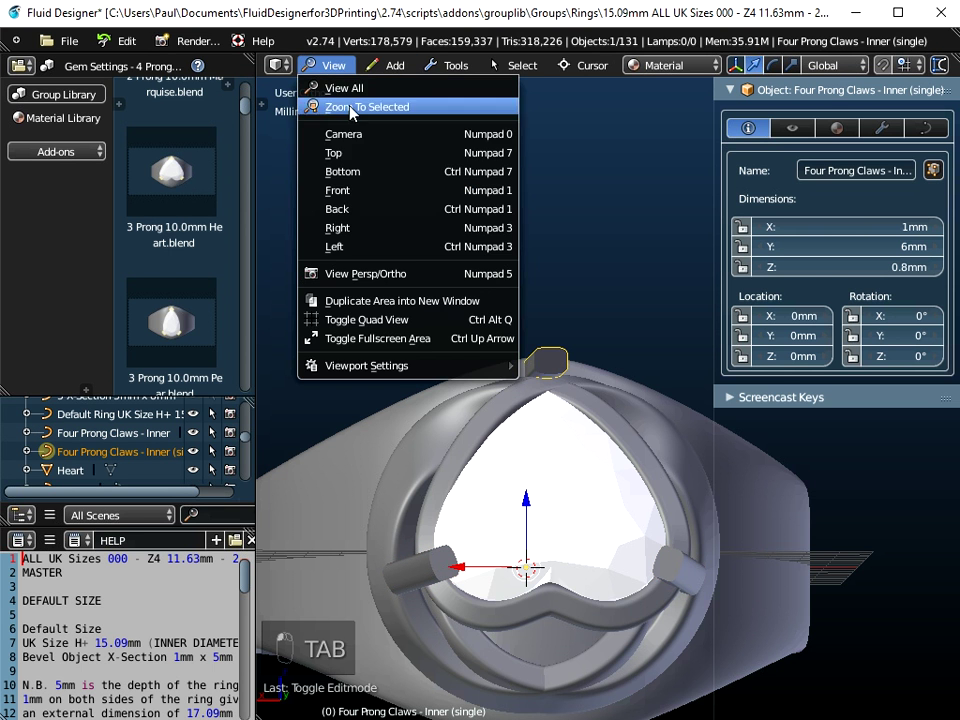
pyautogui.click(345, 209)
pyautogui.scroll(3, 558, 380)
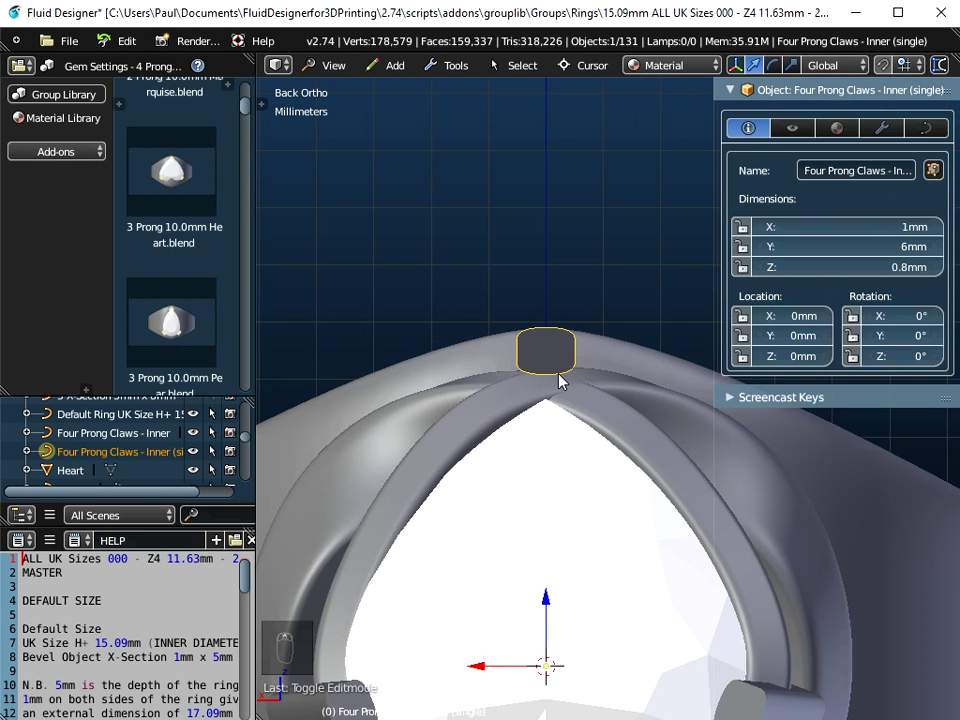
pyautogui.press('g')
pyautogui.press('z')
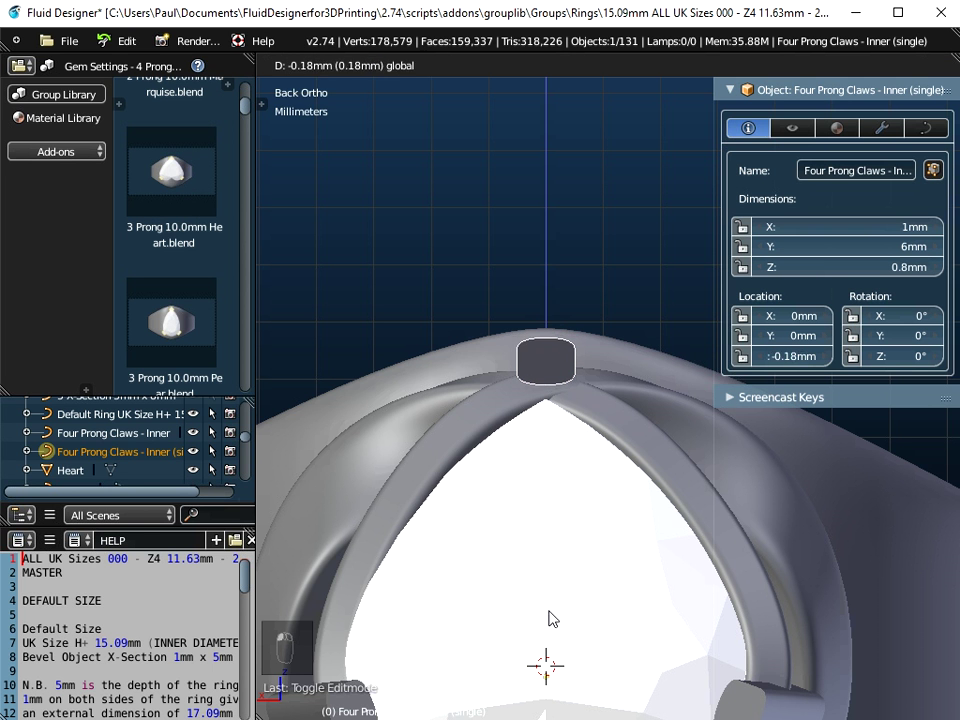
pyautogui.click(551, 619)
# Lengthen the single claw by moving its outer end point along the Y axis to about 18.51 mm.
pyautogui.moveTo(553, 683); pyautogui.dragTo(711, 389, button='middle')
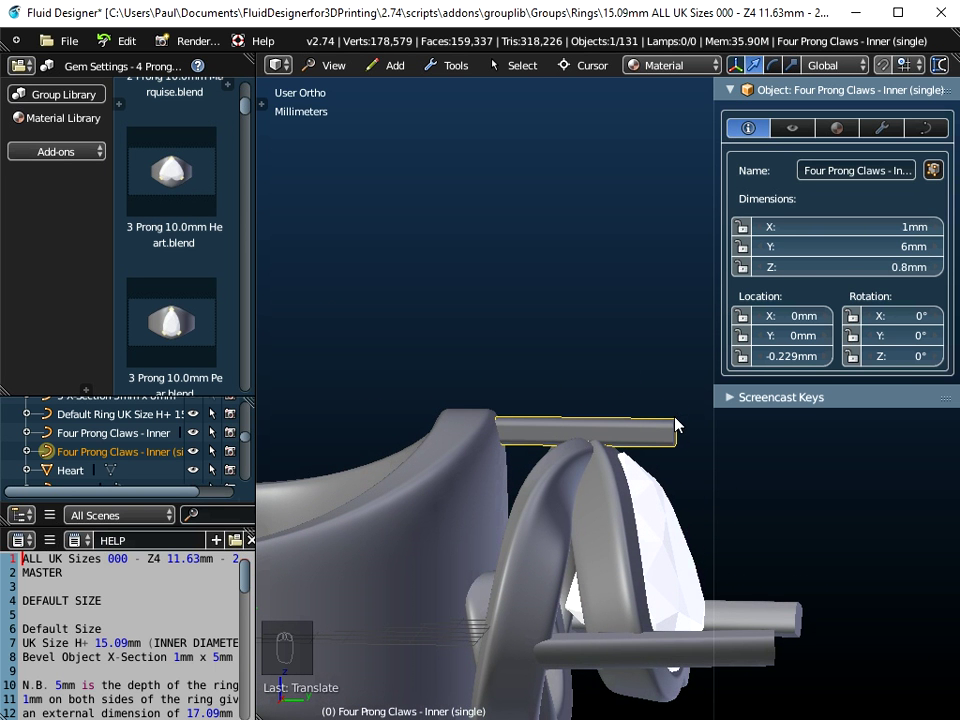
pyautogui.press('Tab')
pyautogui.keyDown('shift'); pyautogui.moveTo(664, 456); pyautogui.dragTo(555, 448, button='middle'); pyautogui.keyUp('shift')
pyautogui.rightClick(563, 437)
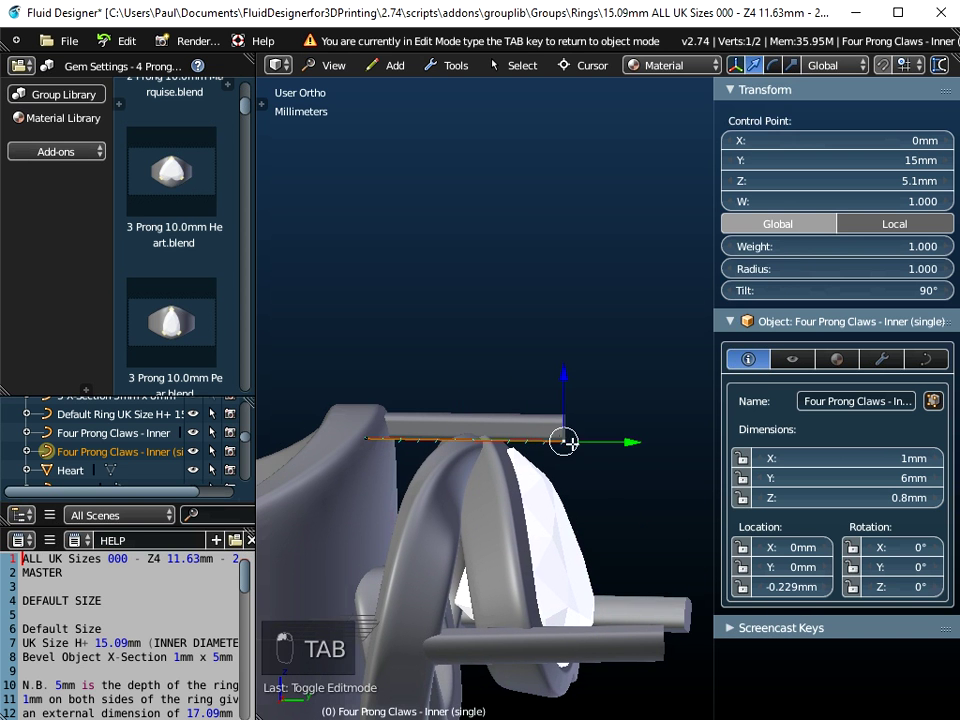
pyautogui.click(330, 65)
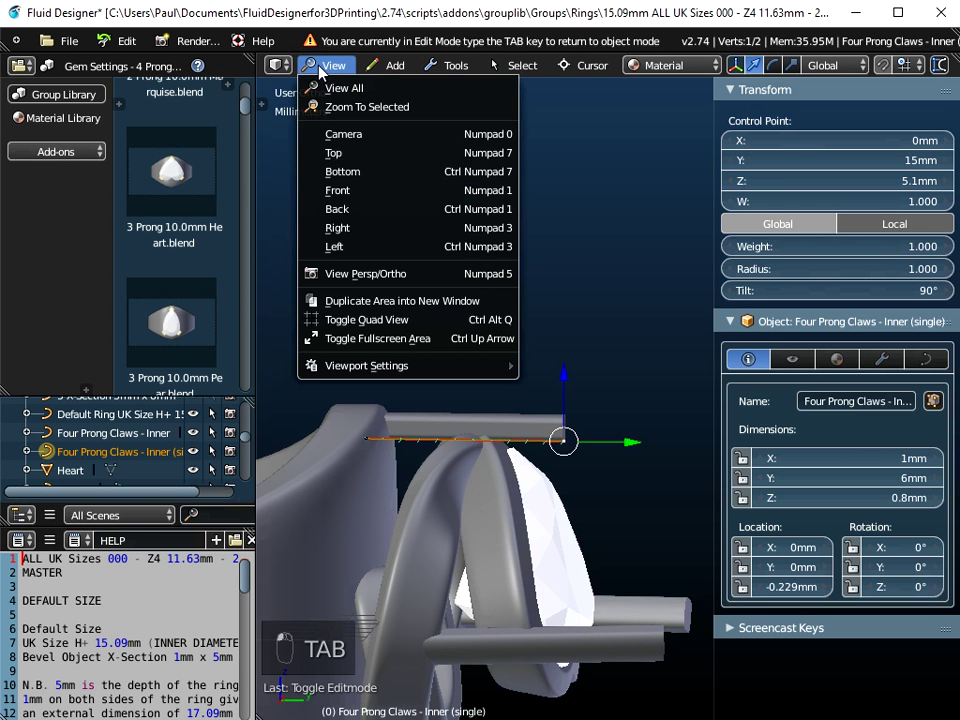
pyautogui.click(356, 247)
pyautogui.scroll(2, 378, 326)
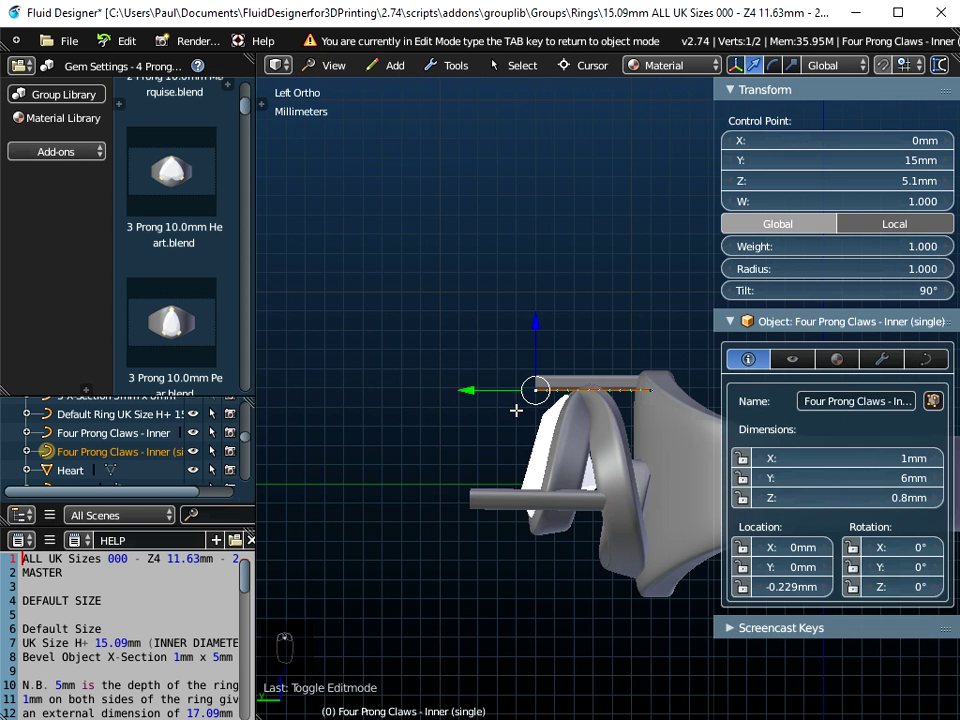
pyautogui.keyDown('shift'); pyautogui.moveTo(516, 409); pyautogui.dragTo(422, 407, button='middle'); pyautogui.keyUp('shift')
pyautogui.scroll(2, 452, 385)
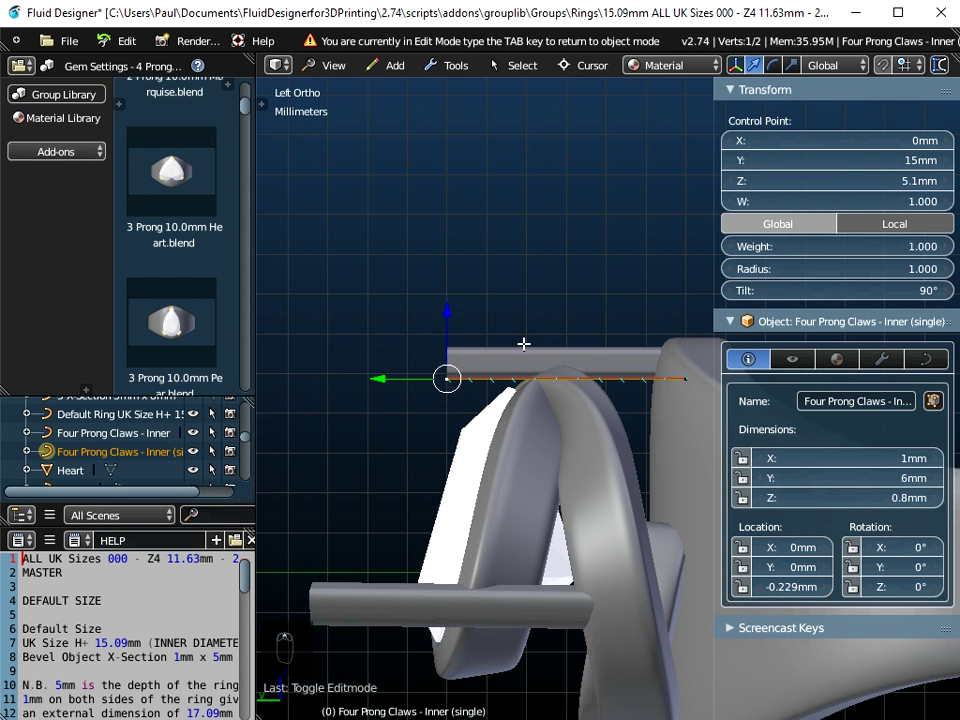
pyautogui.press('g')
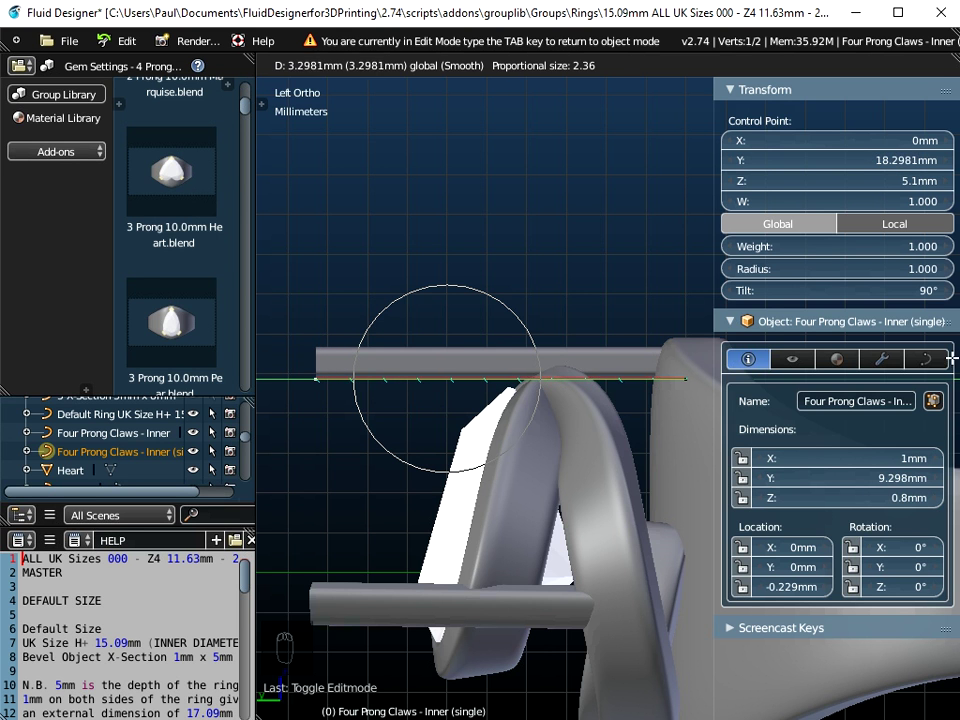
pyautogui.click(957, 503)
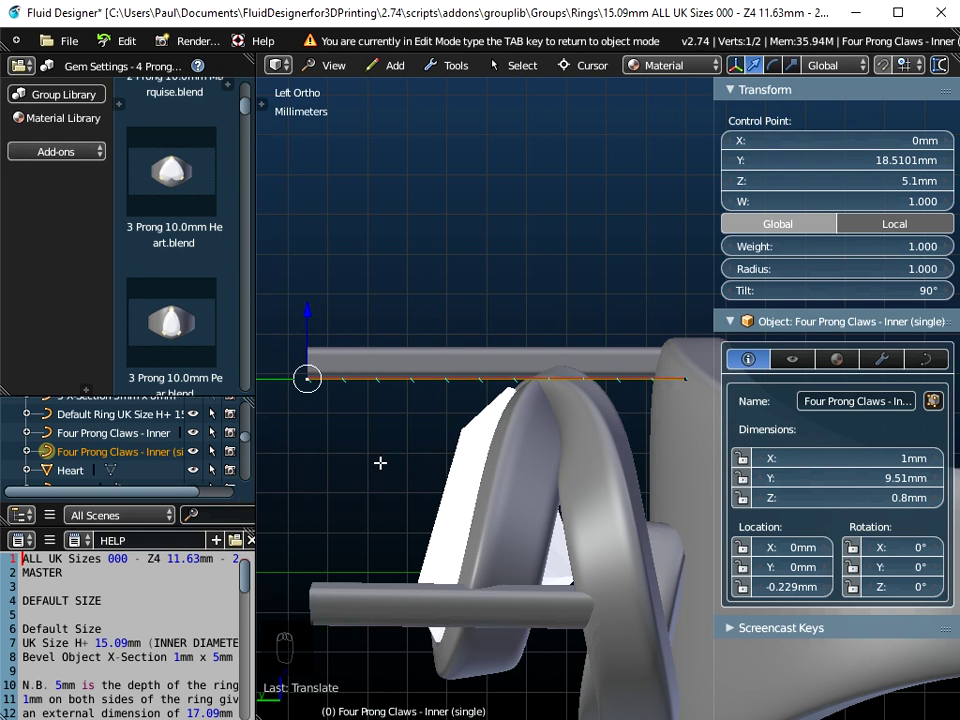
# Lower the single claw's outer end point toward the gem along the Z axis to about 4.93 mm and leave Edit Mode.
pyautogui.scroll(-1, 382, 445)
pyautogui.moveTo(458, 437); pyautogui.dragTo(495, 435, button='middle')
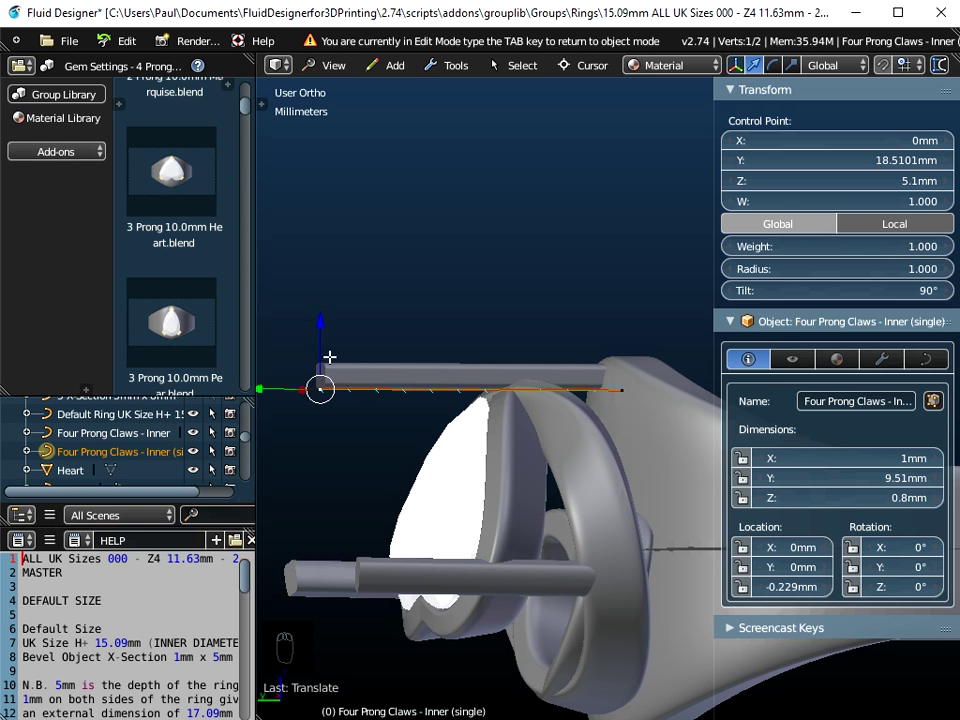
pyautogui.press('g')
pyautogui.press('z')
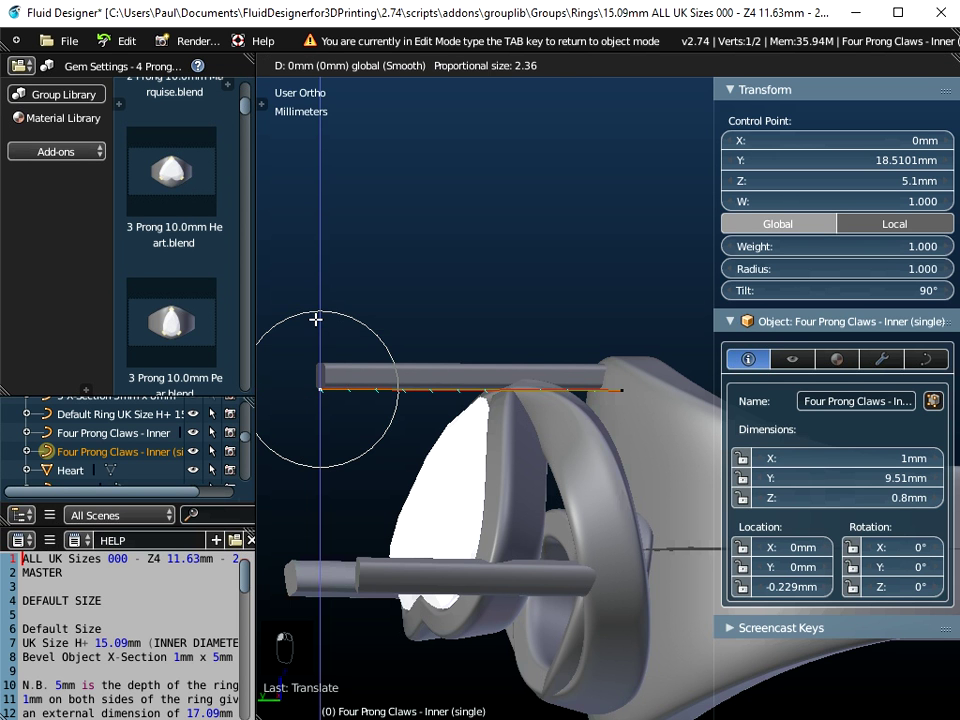
pyautogui.click(315, 326)
pyautogui.scroll(4, 508, 379)
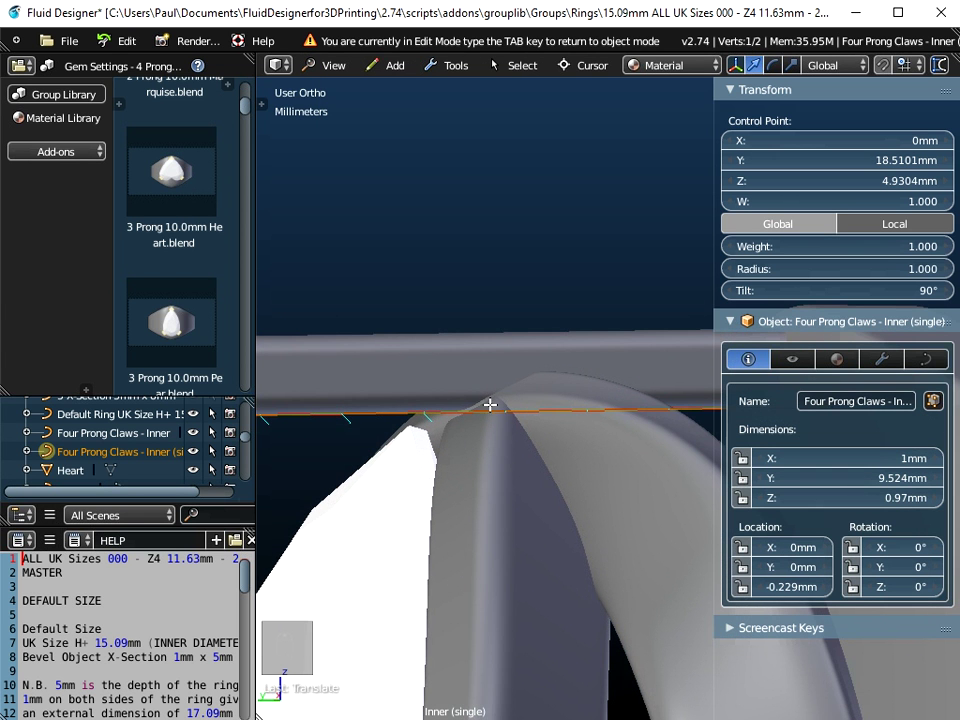
pyautogui.moveTo(531, 374); pyautogui.dragTo(639, 348, button='middle')
pyautogui.scroll(-6, 546, 414)
pyautogui.press('a')
pyautogui.press('Tab')
# Compare the three claws with the heart ring in the reference picture in Windows Photo Viewer, and return to Fluid Designer.
pyautogui.moveTo(561, 422); pyautogui.dragTo(595, 249, button='middle')
pyautogui.scroll(3, 508, 572)
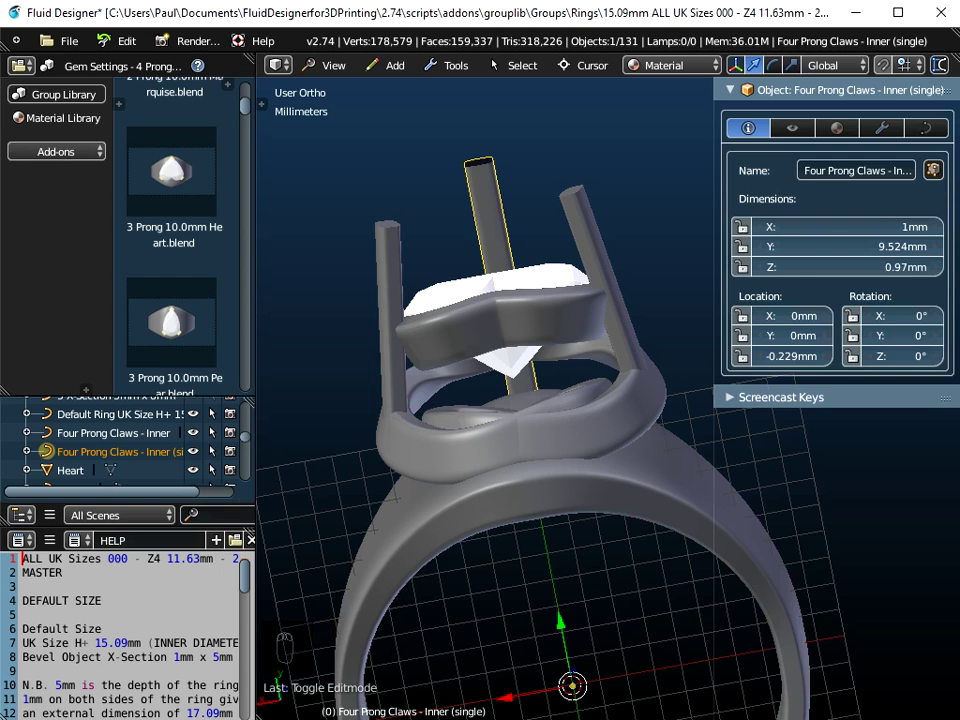
pyautogui.click(400, 715)
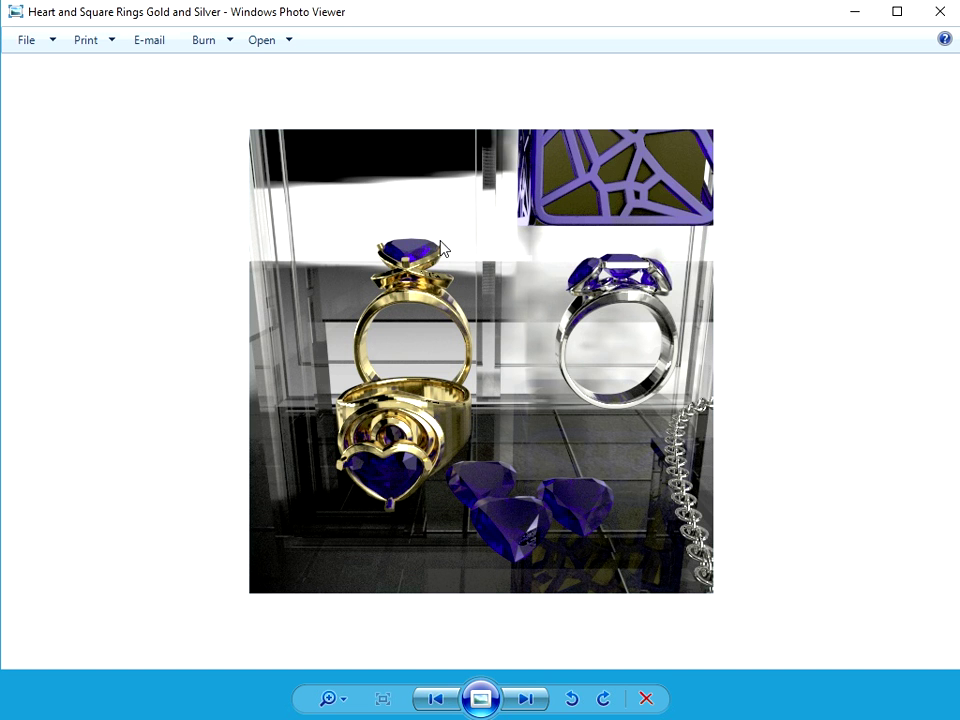
pyautogui.hotkey('alt', 'Tab')
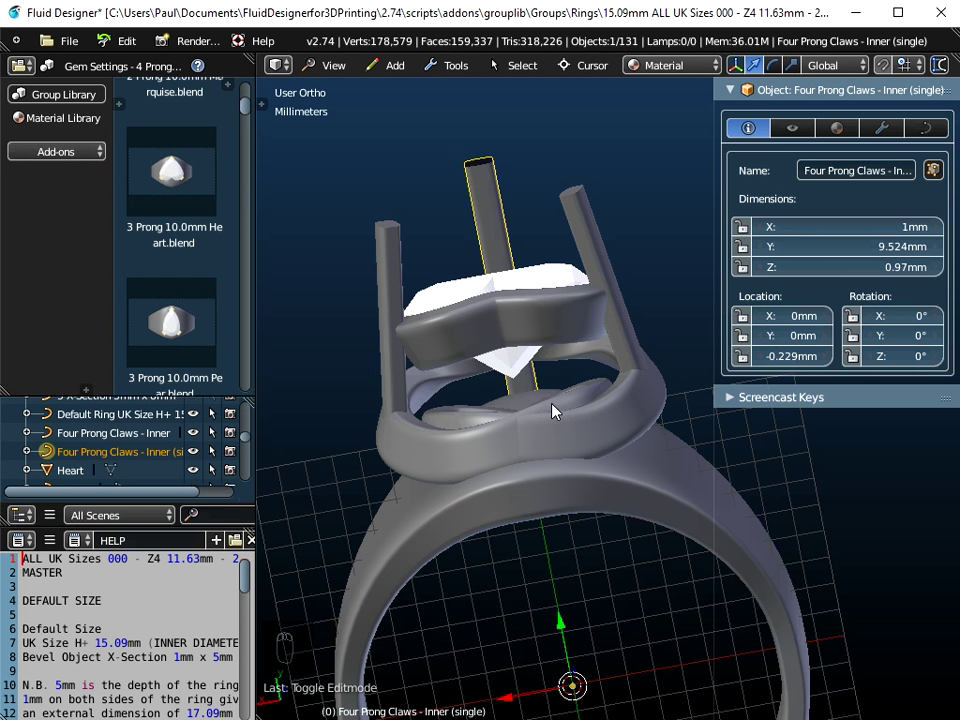
# Shorten the single claw from its base by moving the base control point along the Y axis to about 13.03 mm.
pyautogui.press('Tab')
pyautogui.rightClick(526, 410)
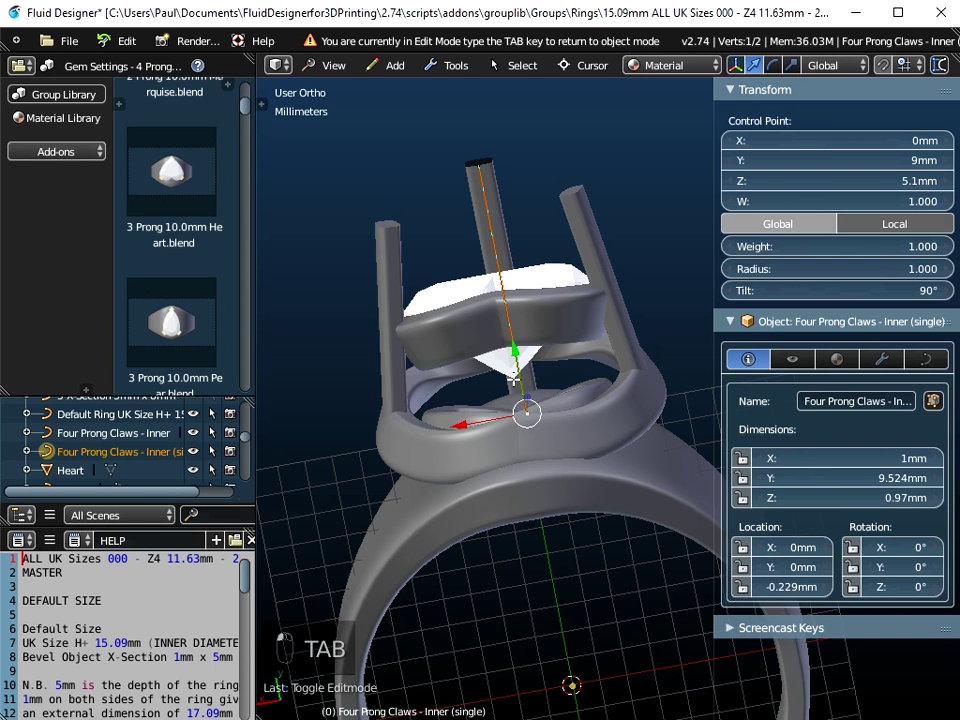
pyautogui.moveTo(513, 350); pyautogui.dragTo(494, 255)
pyautogui.moveTo(494, 255); pyautogui.dragTo(536, 361, button='middle')
pyautogui.scroll(5, 536, 361)
pyautogui.moveTo(494, 406); pyautogui.dragTo(499, 437)
pyautogui.moveTo(499, 437); pyautogui.dragTo(453, 431, button='middle')
pyautogui.scroll(-4, 514, 438)
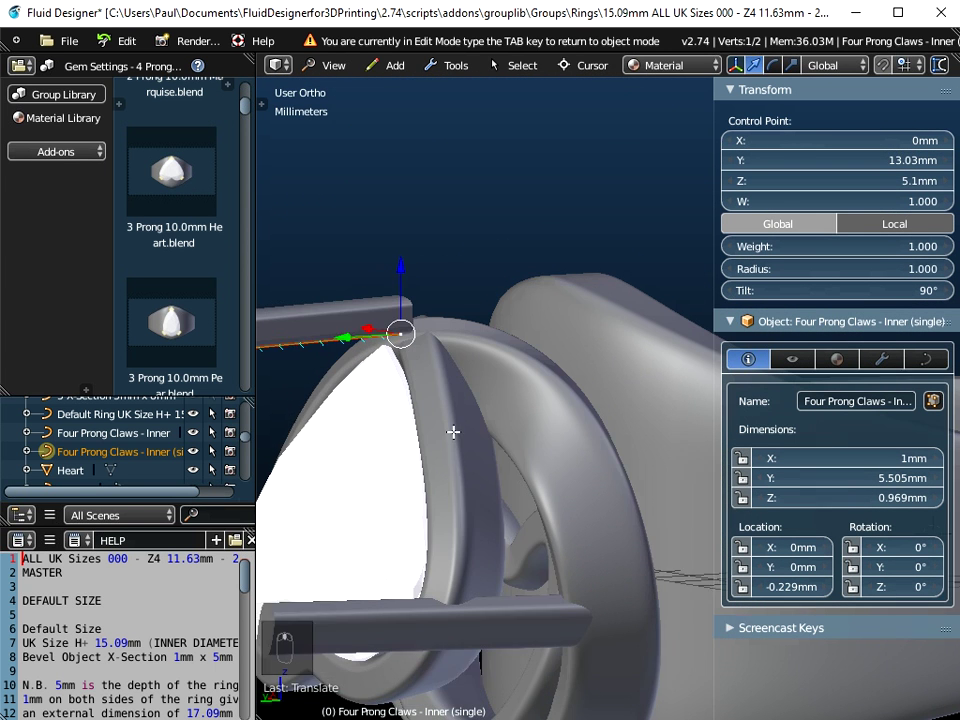
# Move the single claw's base control point along the Z axis to about 4.90 mm and along the Y axis to about 12.27 mm.
pyautogui.press('g')
pyautogui.press('z')
pyautogui.click(416, 274)
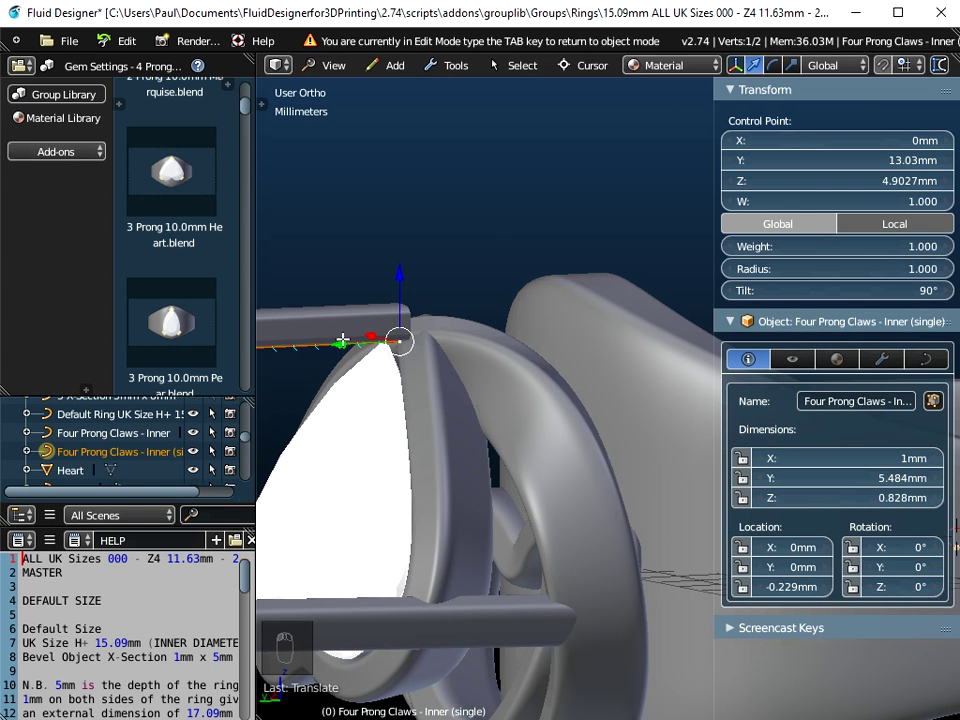
pyautogui.press('g')
pyautogui.press('y')
pyautogui.click(371, 343)
# Adjust the single claw's base control point along the Z axis to about 4.47 mm so it sits inside the heart setting.
pyautogui.press('g')
pyautogui.press('z')
pyautogui.click(429, 300)
pyautogui.scroll(2, 454, 388)
pyautogui.moveTo(436, 344); pyautogui.dragTo(500, 405, button='middle')
pyautogui.scroll(1, 490, 330)
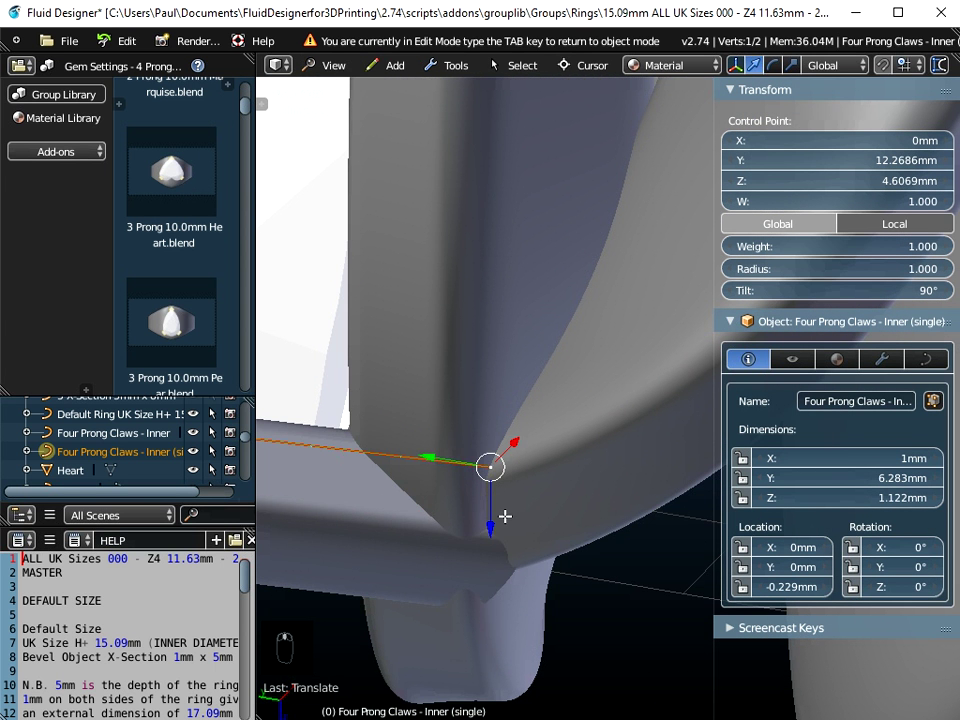
pyautogui.press('g')
pyautogui.press('z')
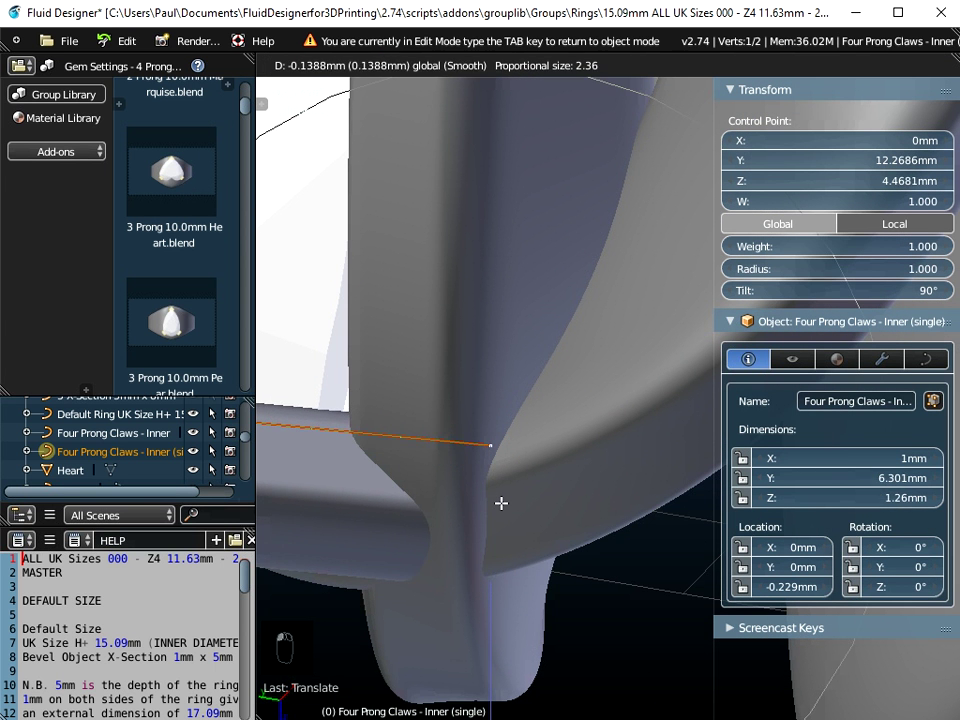
pyautogui.press('Escape')
pyautogui.moveTo(497, 501); pyautogui.dragTo(518, 569, button='middle')
pyautogui.press('KP_5')
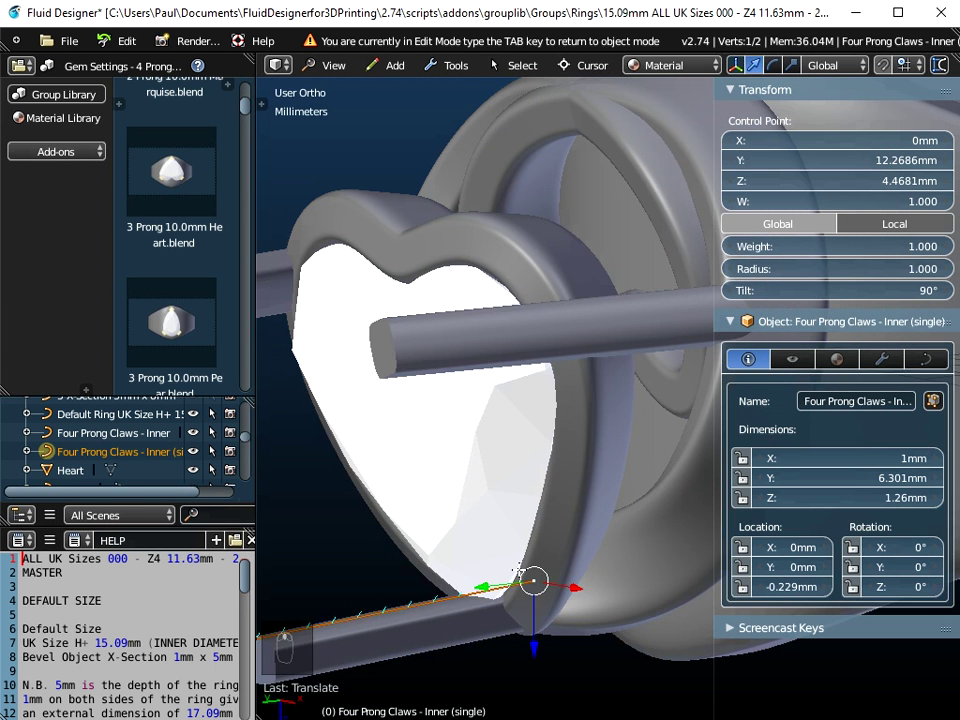
# Move the single claw's outer end point away from the gem along the Z axis to about 6.76 mm.
pyautogui.moveTo(365, 435); pyautogui.dragTo(537, 538, button='middle')
pyautogui.rightClick(406, 516)
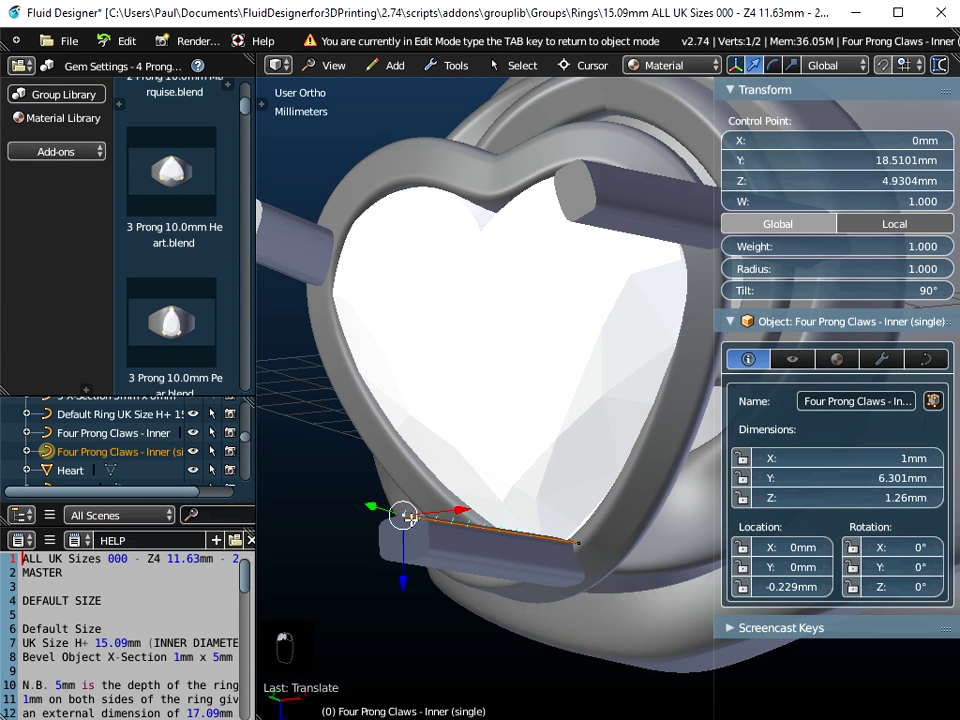
pyautogui.moveTo(407, 581); pyautogui.dragTo(423, 685)
pyautogui.moveTo(493, 572); pyautogui.dragTo(558, 510, button='middle')
pyautogui.scroll(-3, 558, 510)
pyautogui.moveTo(421, 383); pyautogui.dragTo(565, 316, button='middle')
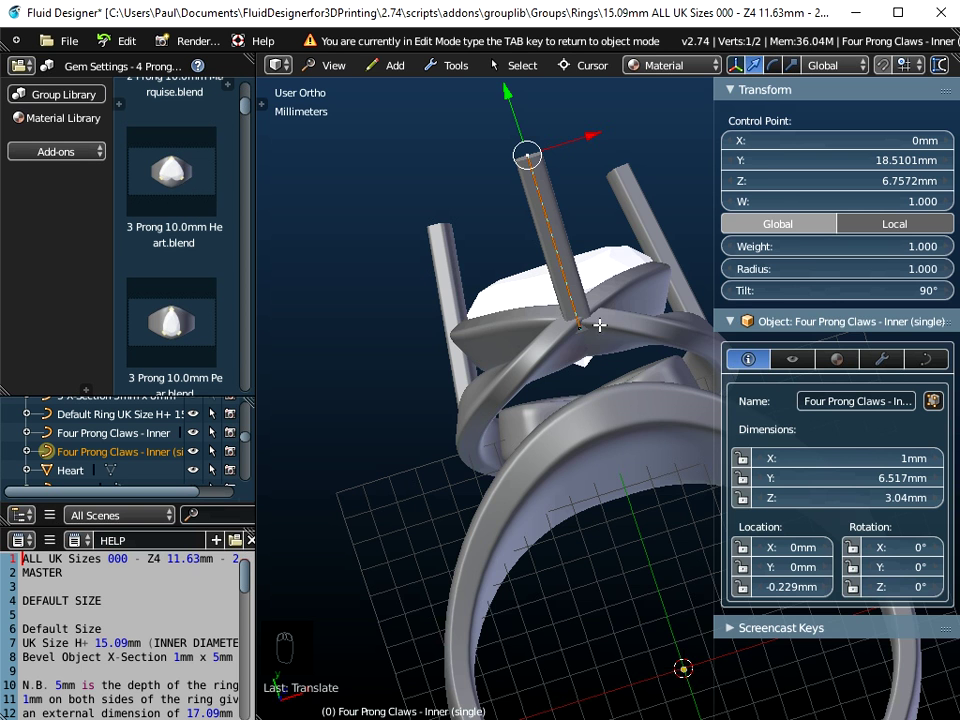
# Move the single claw's base point along the Y axis to about 12.57 mm, check it from the top view, and leave Edit Mode.
pyautogui.rightClick(585, 327)
pyautogui.scroll(4, 580, 328)
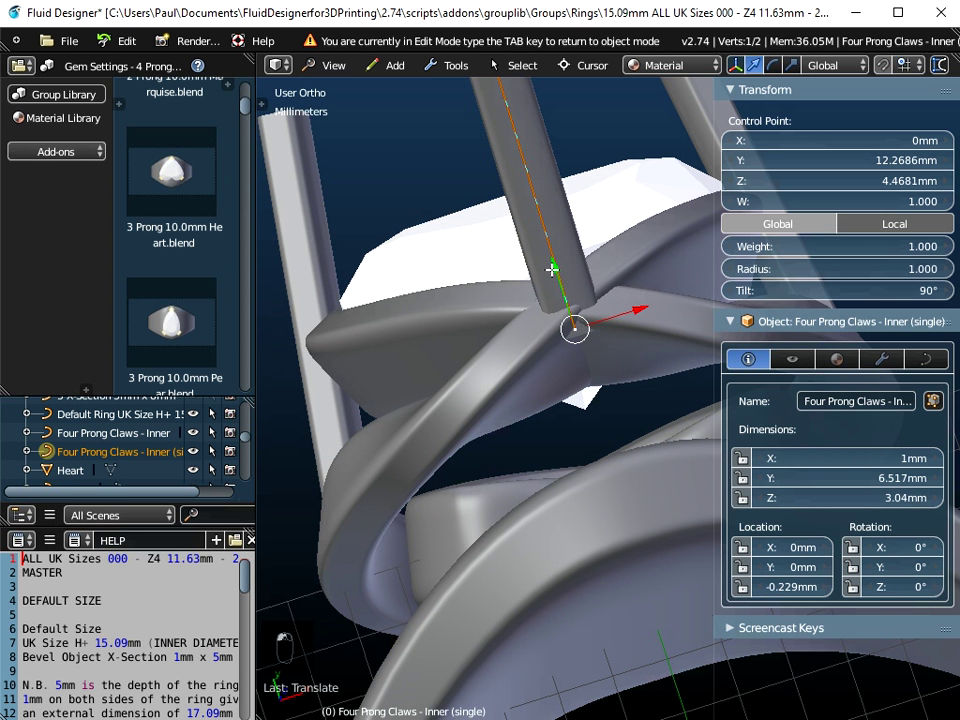
pyautogui.press('g')
pyautogui.click(550, 260)
pyautogui.moveTo(561, 287); pyautogui.dragTo(548, 467, button='middle')
pyautogui.scroll(-4, 646, 263)
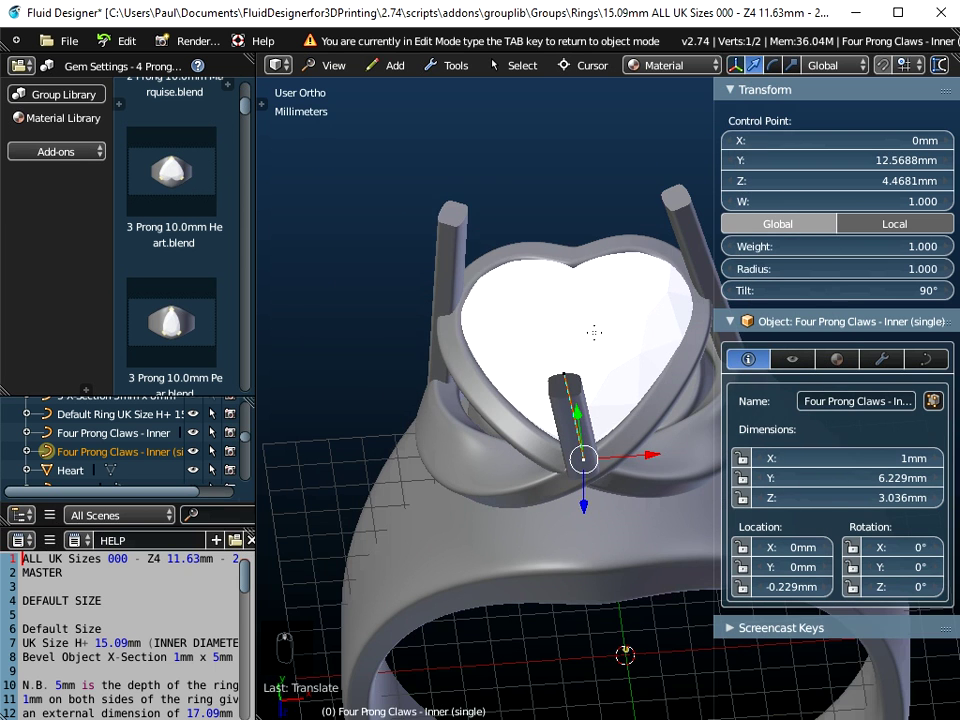
pyautogui.click(333, 65)
pyautogui.click(336, 152)
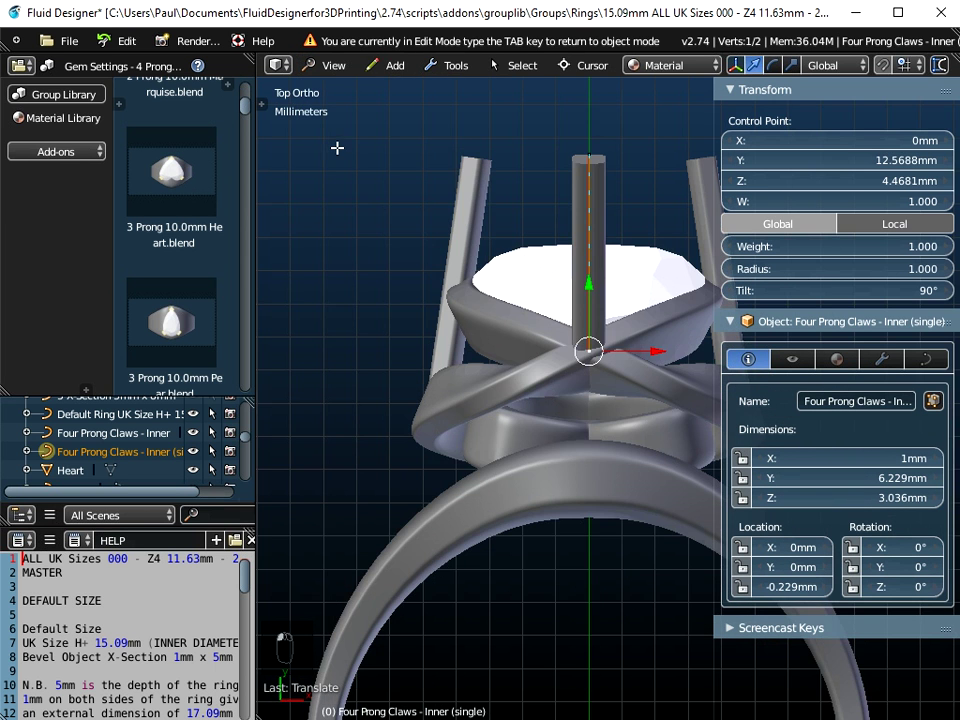
pyautogui.scroll(-4, 376, 249)
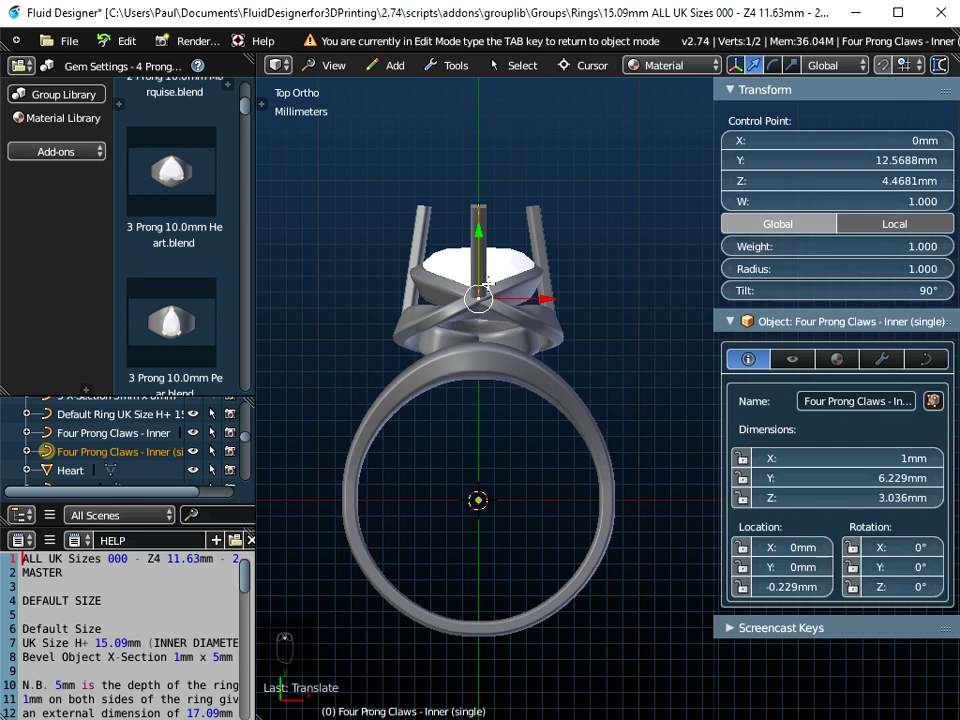
pyautogui.press('a')
pyautogui.press('Tab')
pyautogui.moveTo(489, 289); pyautogui.dragTo(620, 310, button='middle')
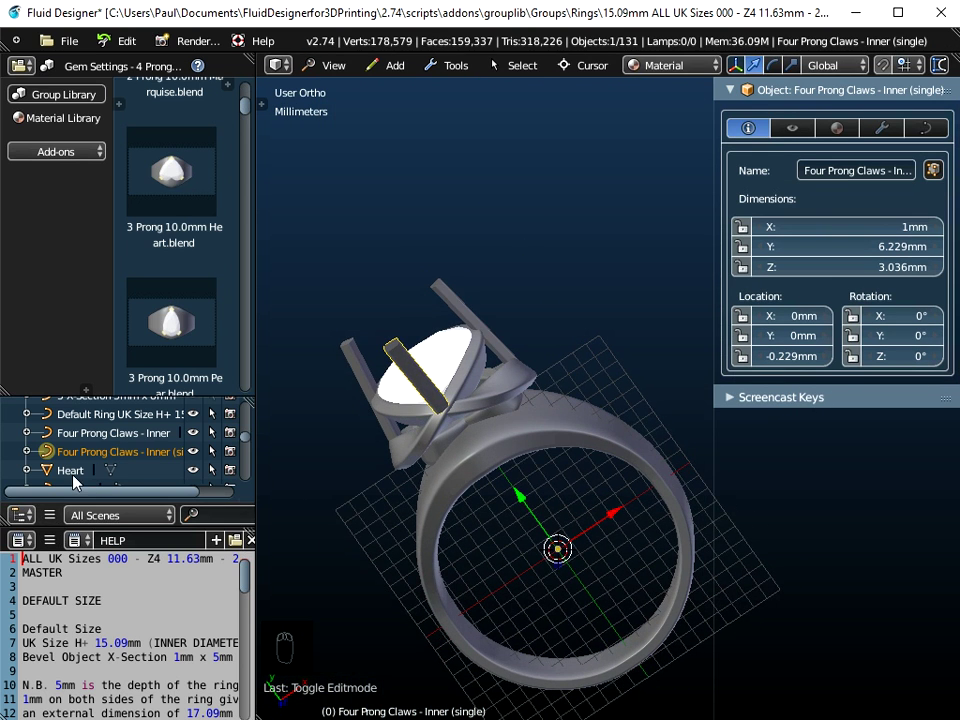
# Delete the Heart gem object so that only the metal parts of the ring remain.
pyautogui.click(74, 471)
pyautogui.press('x')
pyautogui.click(392, 422)
pyautogui.moveTo(463, 446); pyautogui.dragTo(596, 476, button='middle')
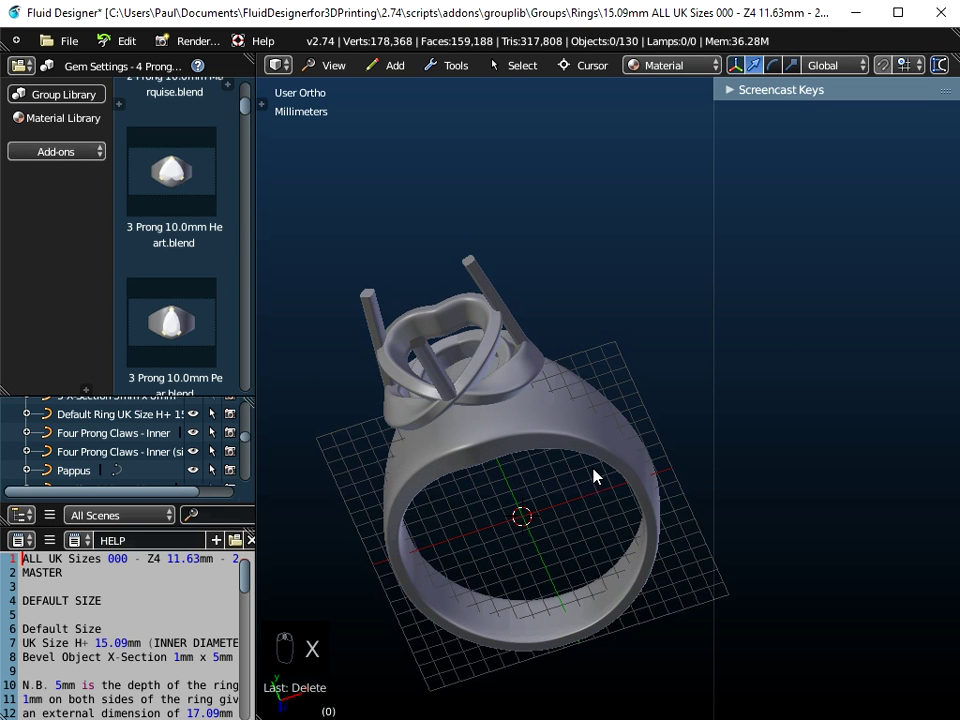
# Convert the Default Ring UK Size H+ band and the Pappus curve to meshes.
pyautogui.click(569, 447)
pyautogui.click(447, 65)
pyautogui.moveTo(476, 88)
pyautogui.click(600, 134)
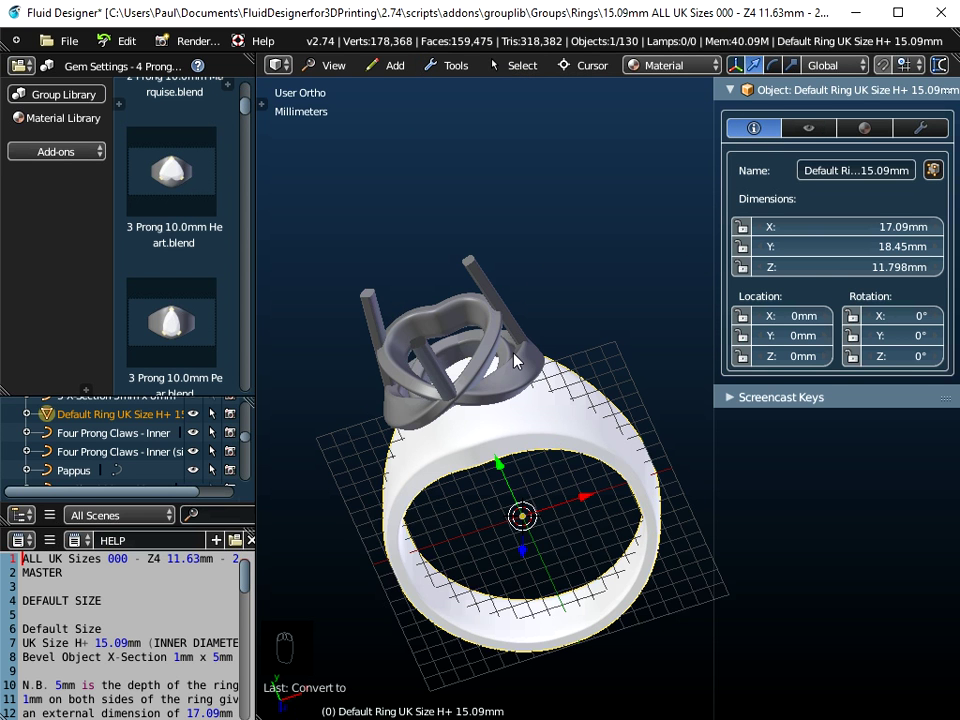
pyautogui.click(493, 389)
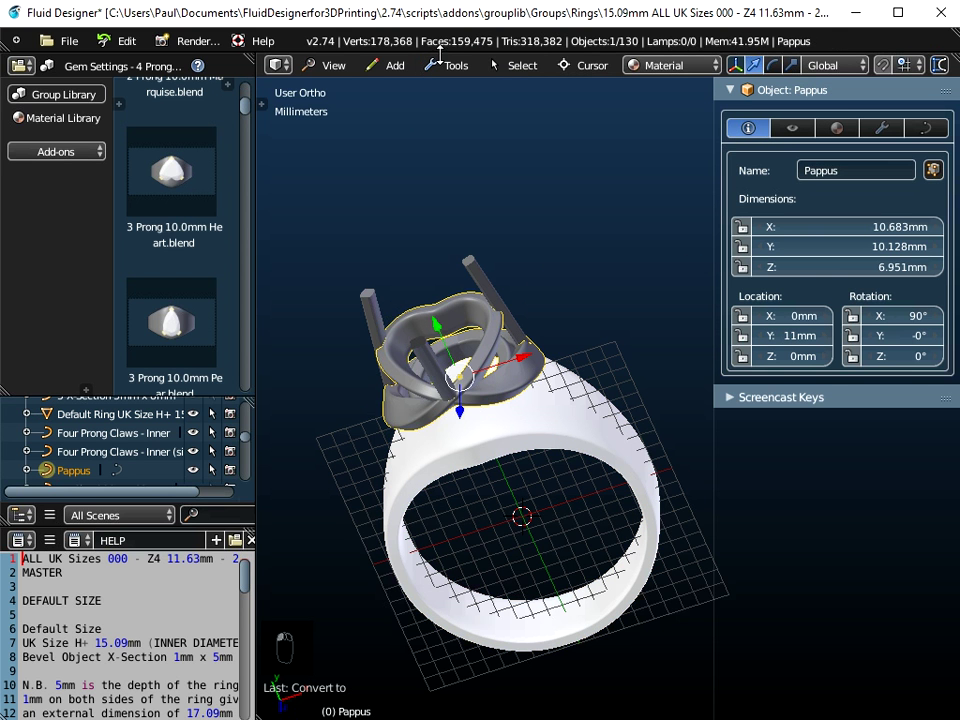
pyautogui.click(450, 67)
pyautogui.moveTo(456, 90)
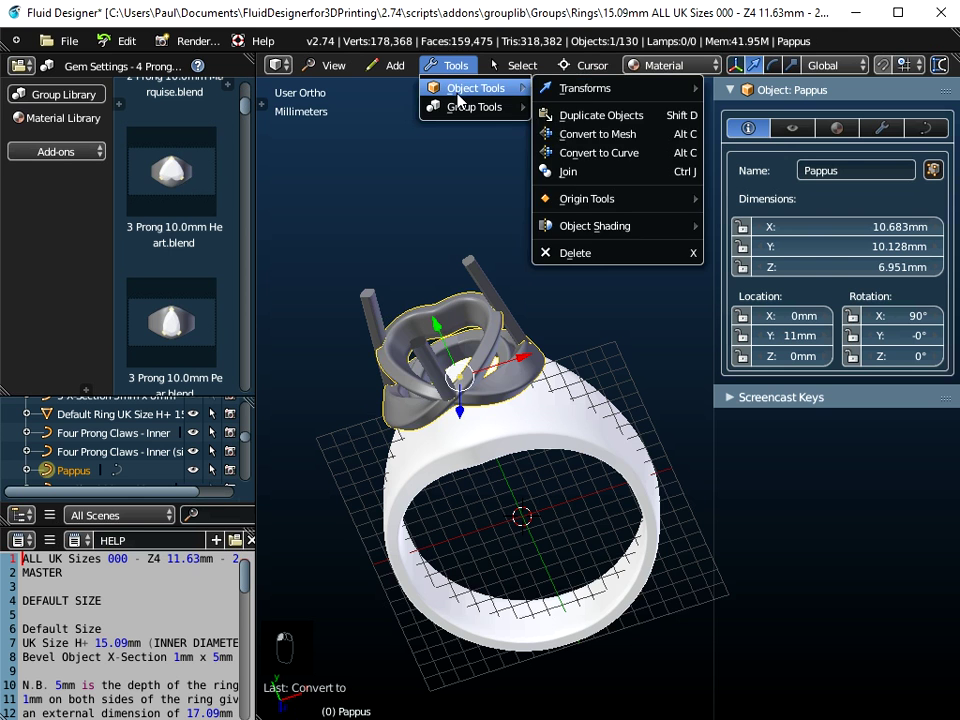
pyautogui.click(551, 137)
# Convert the pair of inner claws and the single claw to meshes.
pyautogui.click(474, 268)
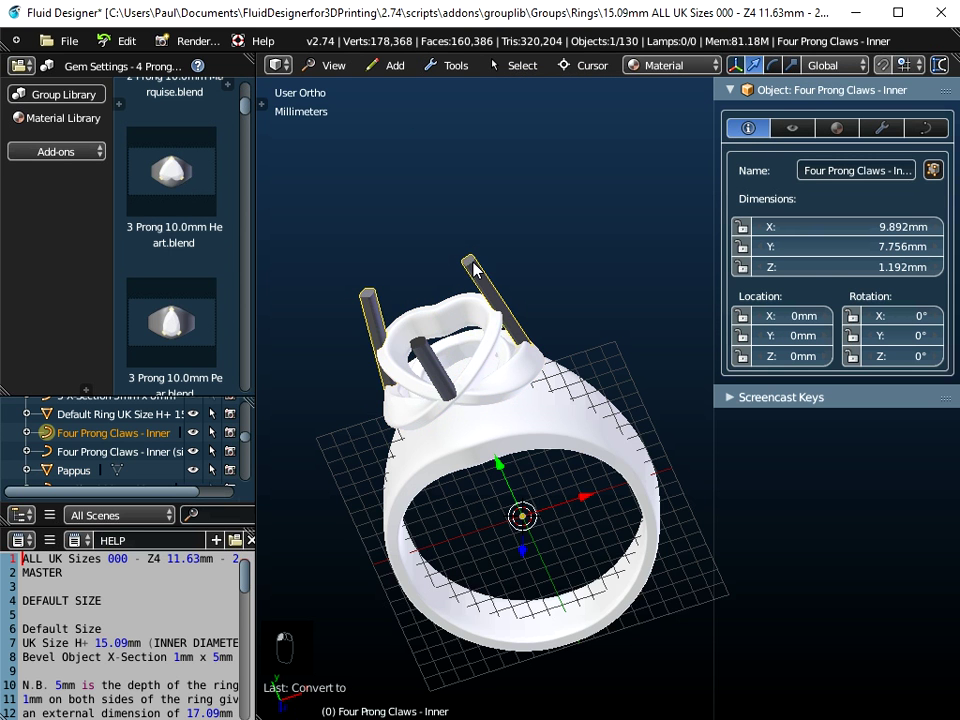
pyautogui.click(452, 66)
pyautogui.moveTo(470, 88)
pyautogui.click(551, 134)
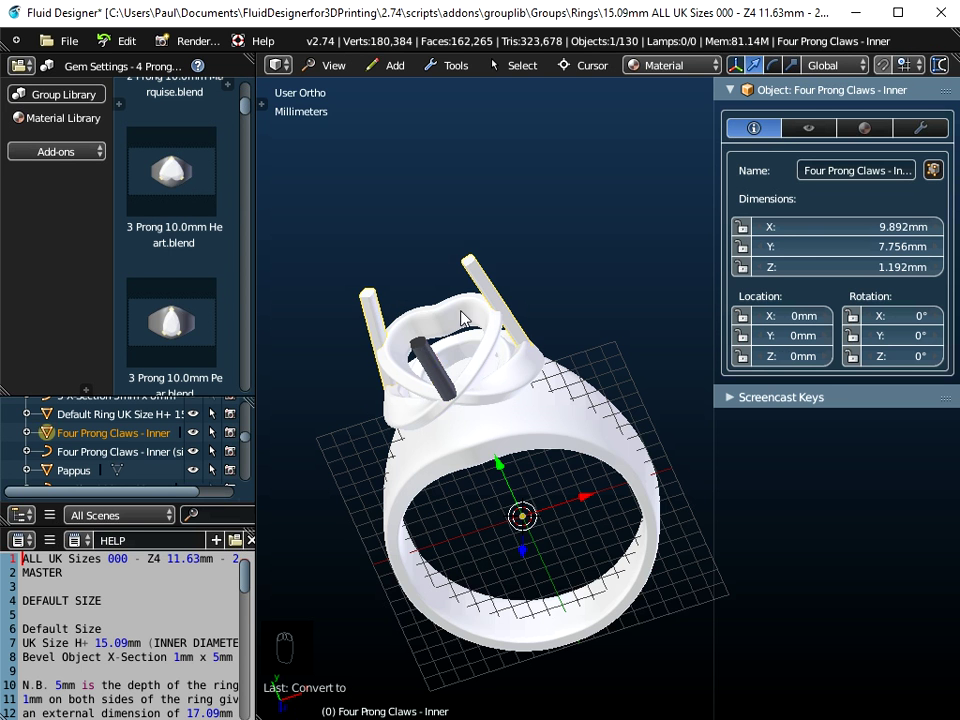
pyautogui.click(439, 345)
pyautogui.click(452, 65)
pyautogui.moveTo(468, 87)
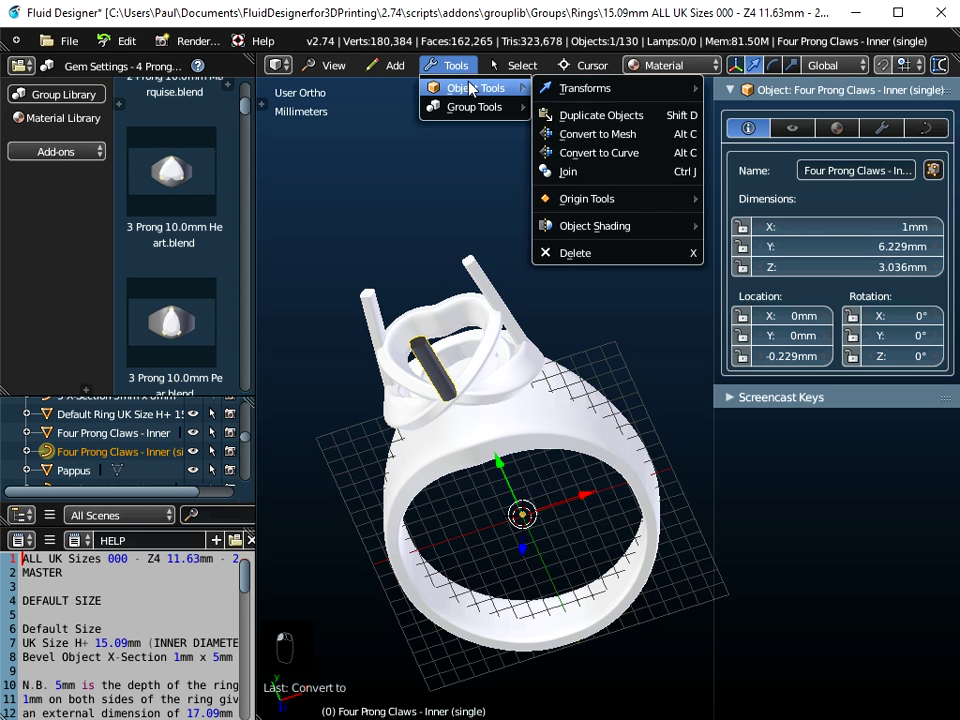
pyautogui.click(575, 134)
# Join the single claw, the paired claws and the Pappus setting to the ring band as one mesh object.
pyautogui.moveTo(481, 421); pyautogui.dragTo(517, 320, button='middle')
pyautogui.rightClick(417, 228)
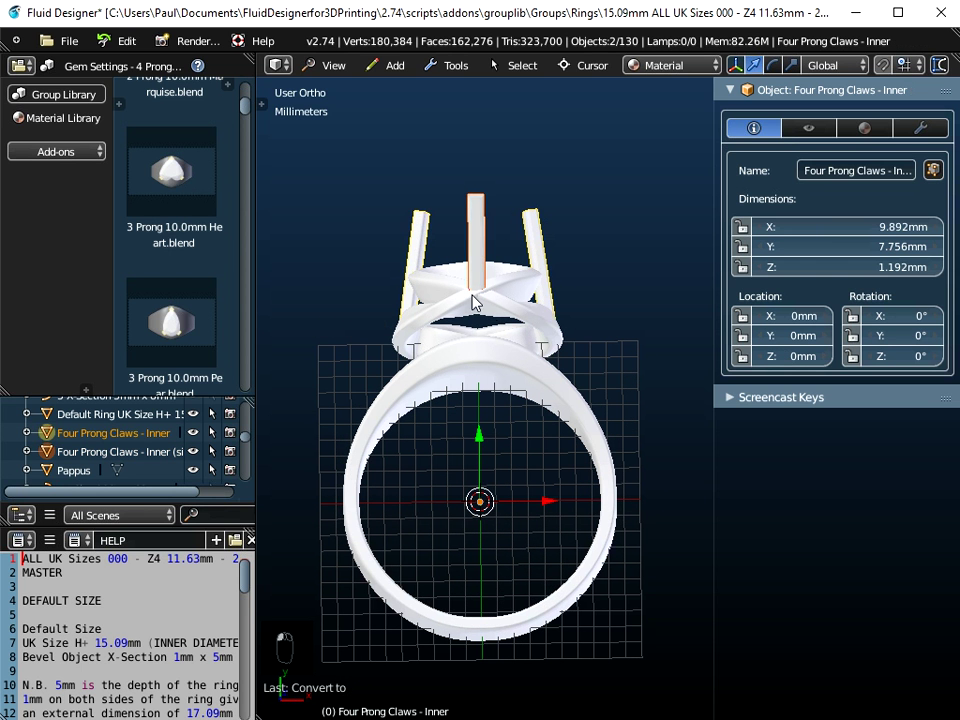
pyautogui.rightClick(528, 332)
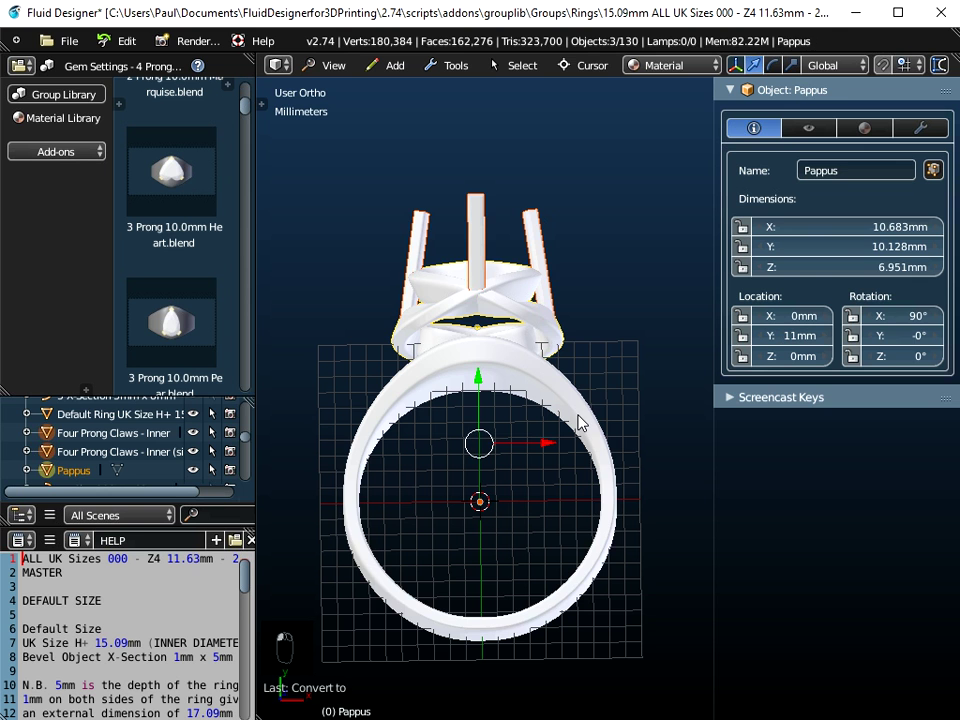
pyautogui.rightClick(579, 422)
pyautogui.click(450, 65)
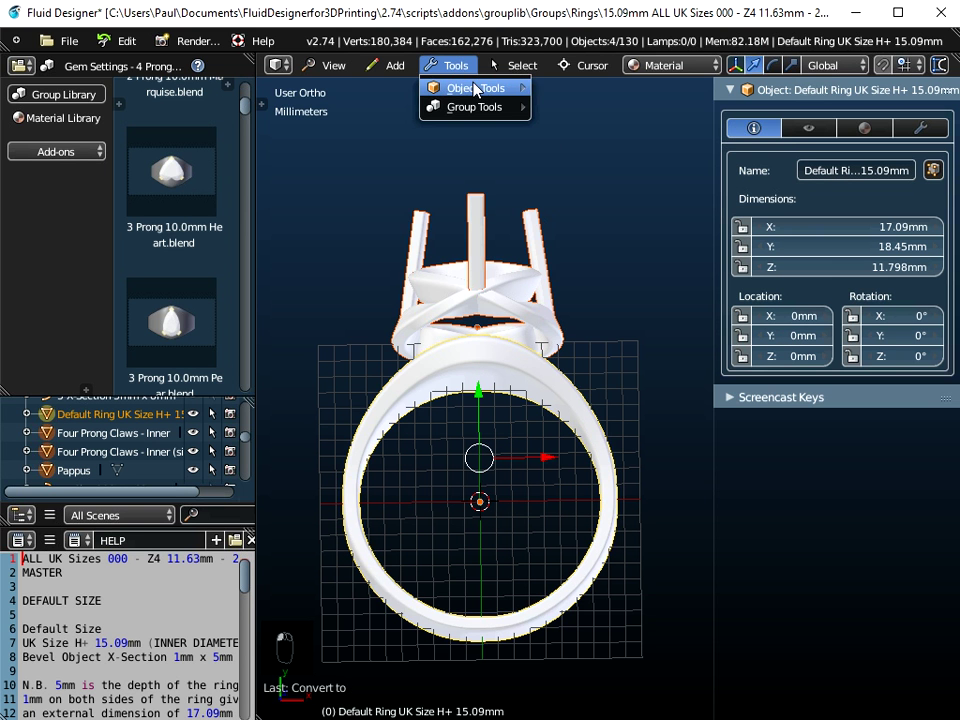
pyautogui.moveTo(476, 88)
pyautogui.click(580, 173)
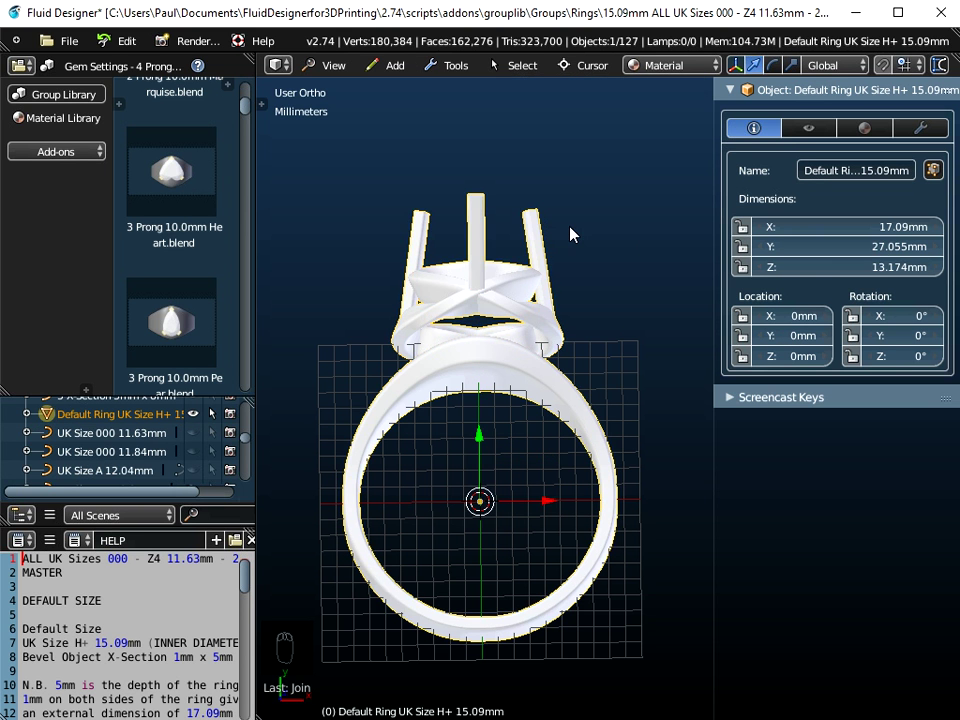
pyautogui.moveTo(590, 287); pyautogui.dragTo(546, 399, button='middle')
pyautogui.moveTo(492, 417); pyautogui.dragTo(521, 409)
# Export the joined ring as a Wavefront OBJ file named Pappus Heart Ring to the Desktop.
pyautogui.click(62, 38)
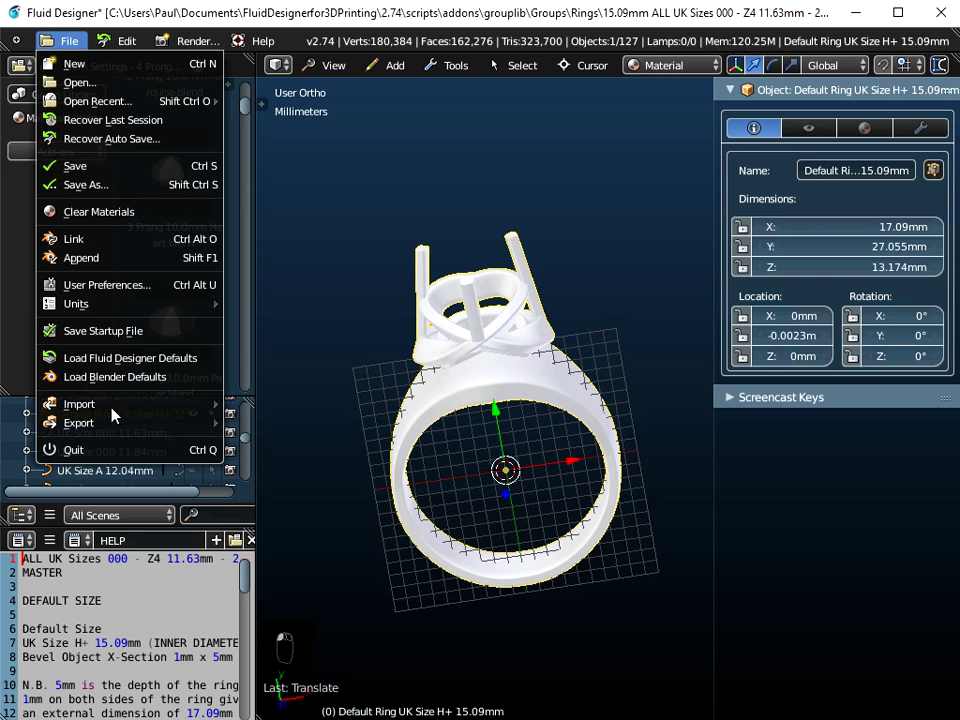
pyautogui.moveTo(105, 425)
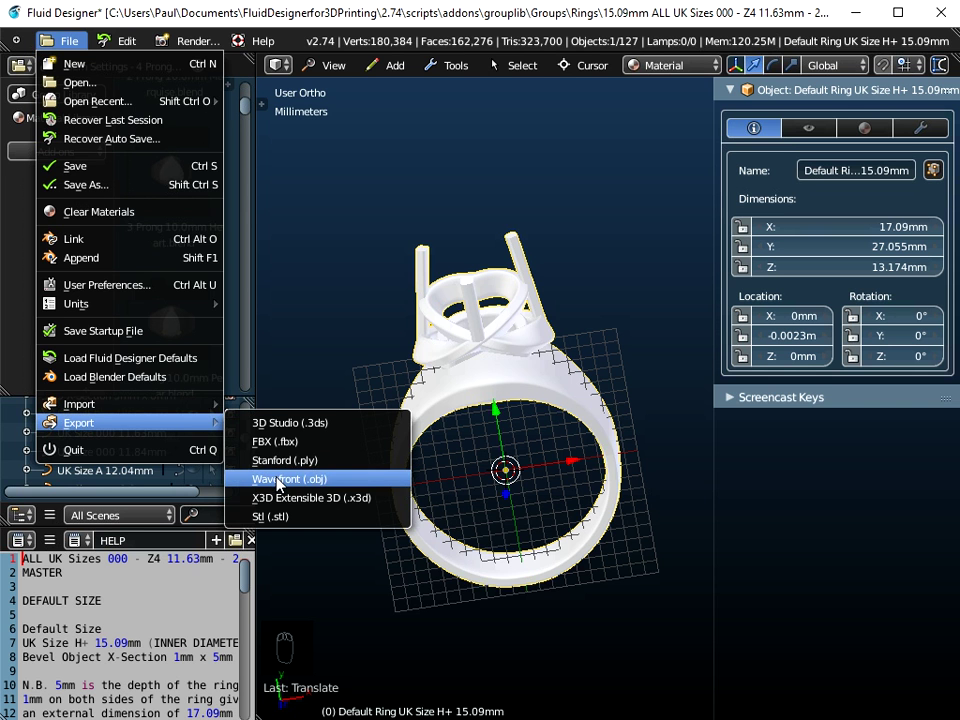
pyautogui.click(279, 481)
pyautogui.click(53, 313)
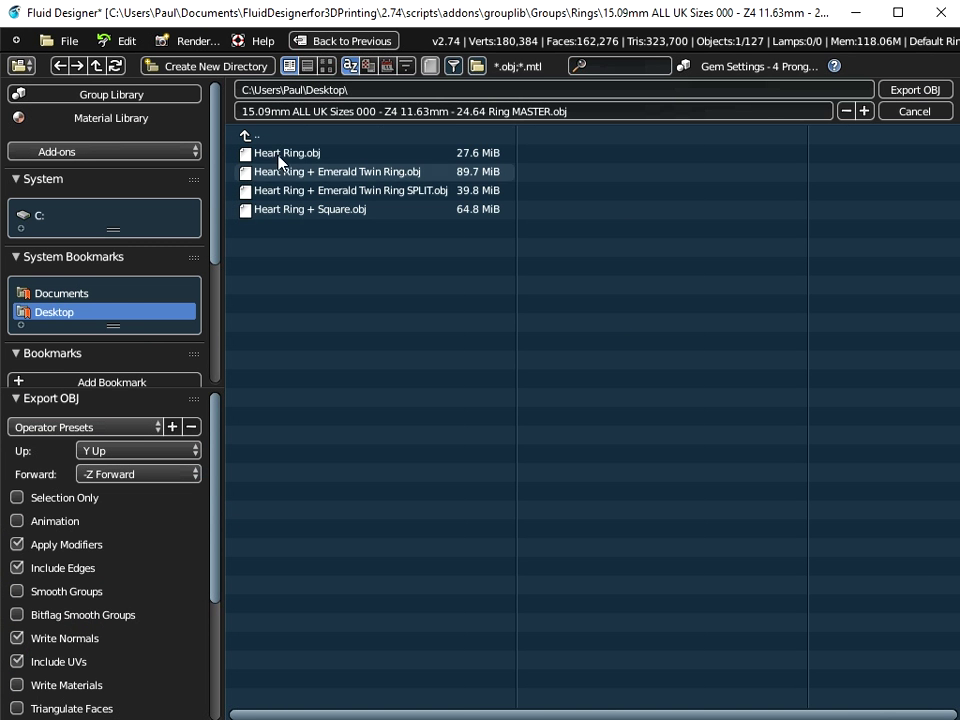
pyautogui.click(364, 106)
pyautogui.write('Pap')
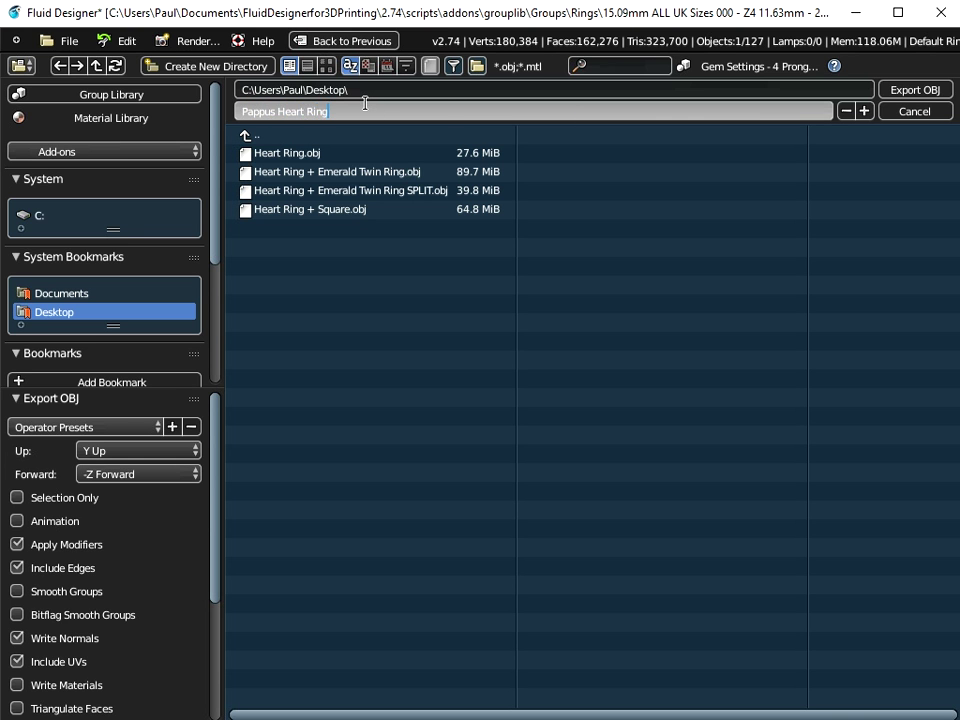
pyautogui.write('pus Heart Ring')
pyautogui.press('Return')
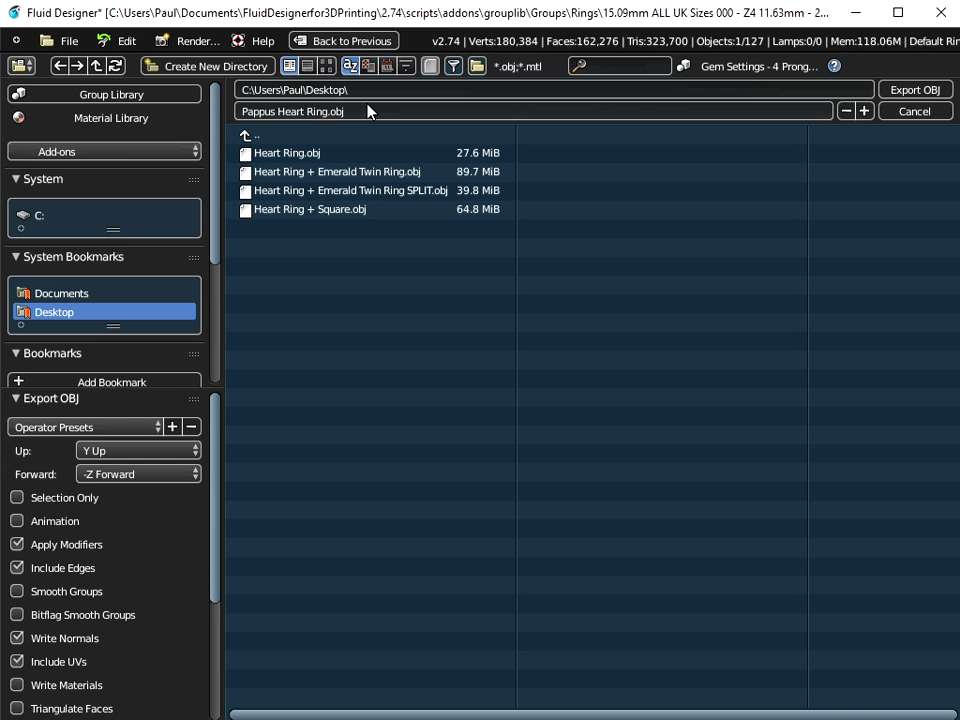
pyautogui.click(913, 90)
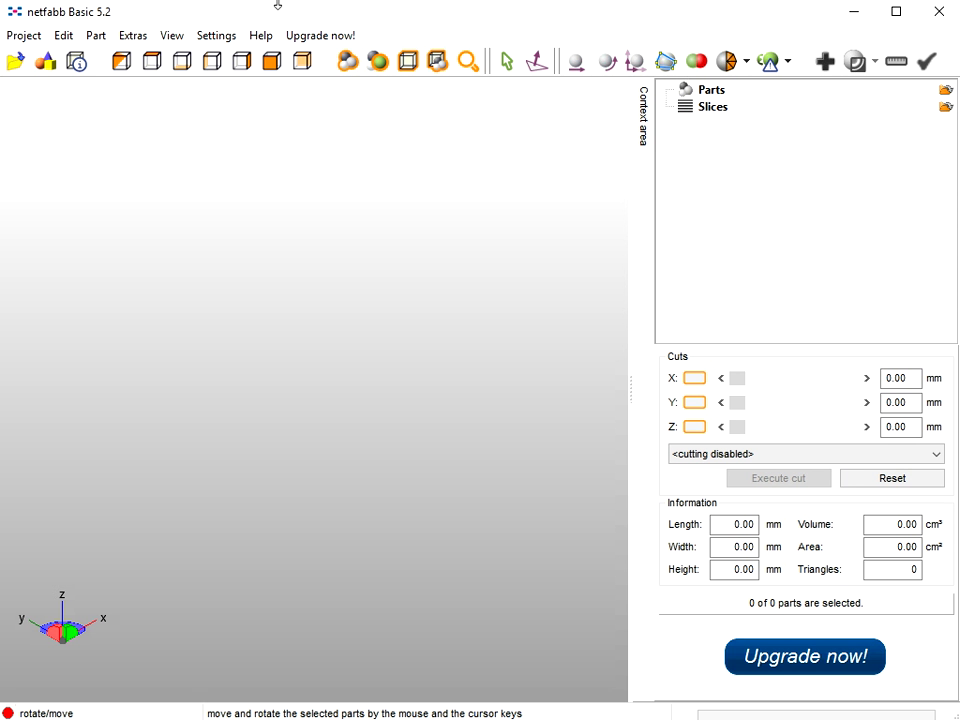
# Switch to netfabb Basic, open the Pappus Heart Ring OBJ file from the Desktop, and inspect the model.
pyautogui.click(8, 40)
pyautogui.click(37, 80)
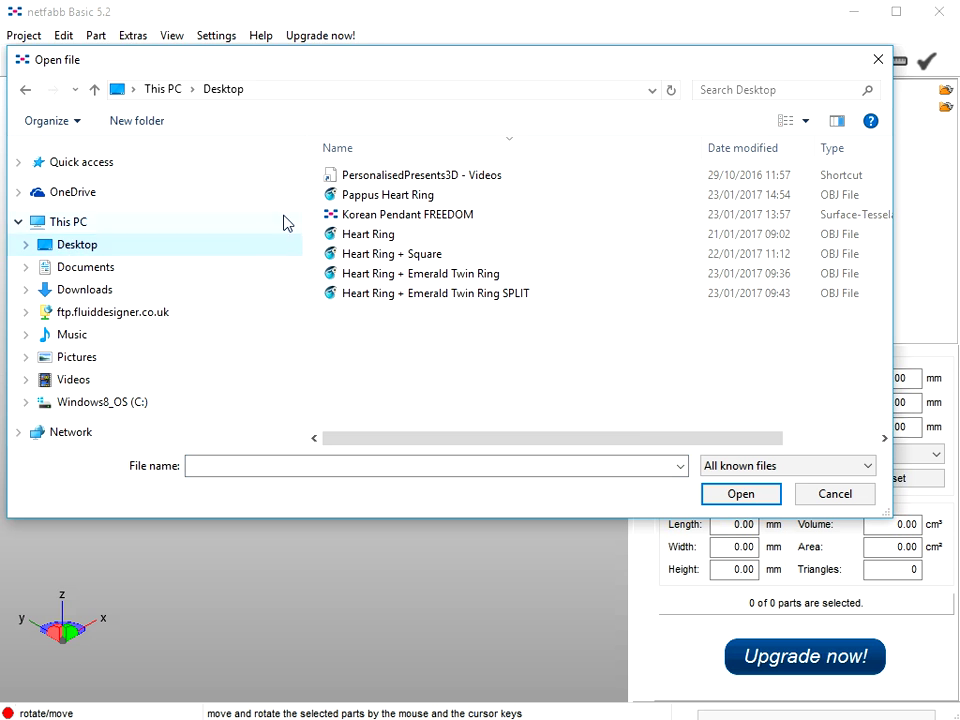
pyautogui.click(361, 197)
pyautogui.click(724, 499)
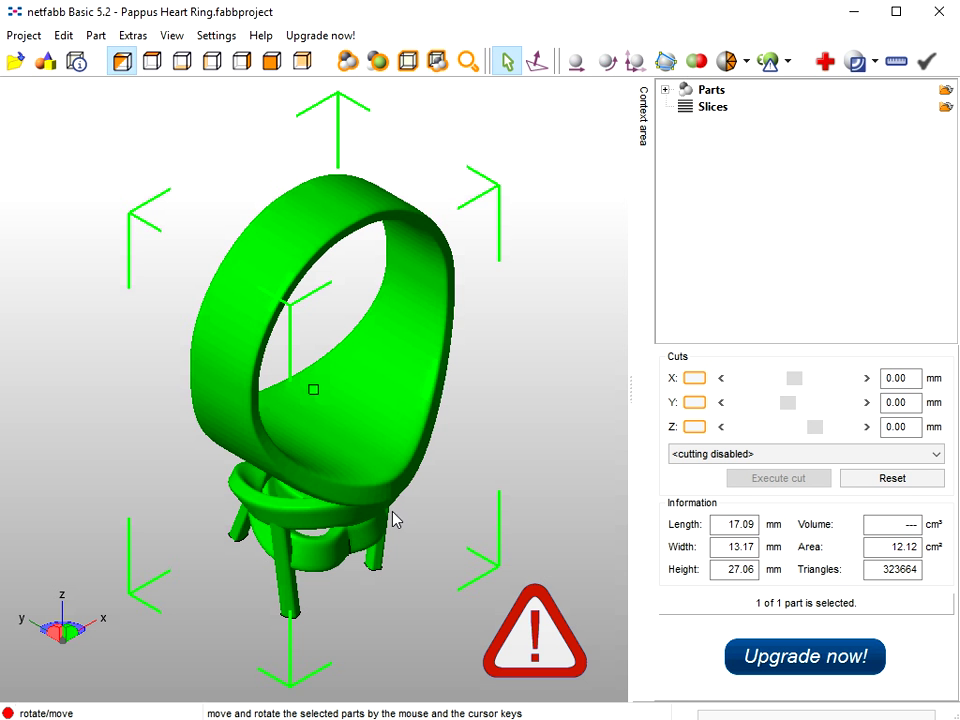
pyautogui.moveTo(400, 478); pyautogui.dragTo(430, 330, button='right')
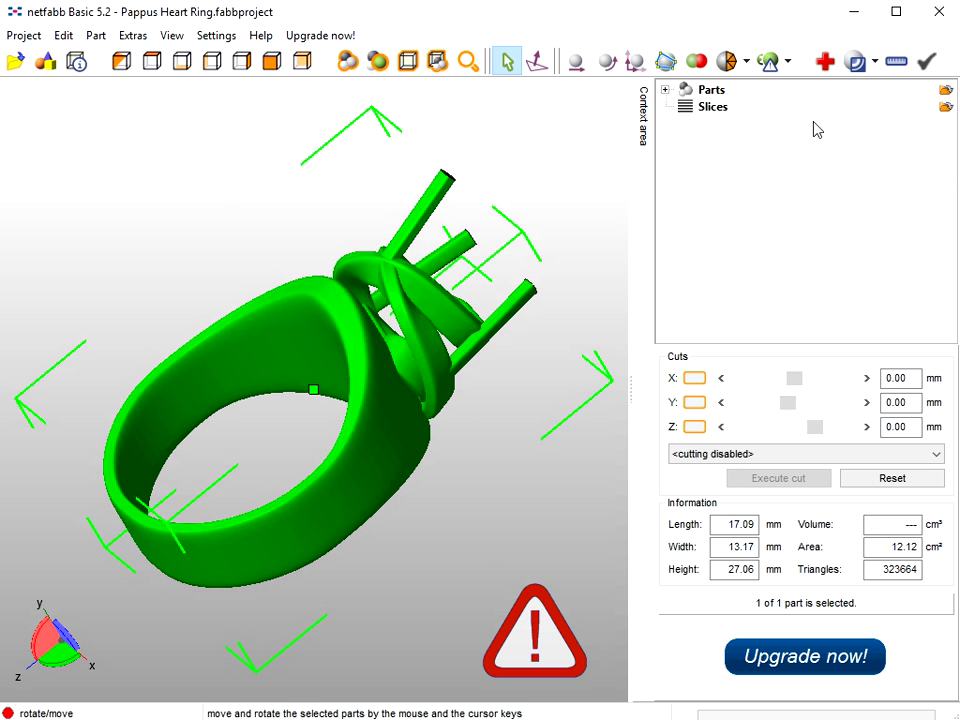
# Start a part repair on the ring, run the Default automatic repair, and update the mesh statistics.
pyautogui.click(826, 63)
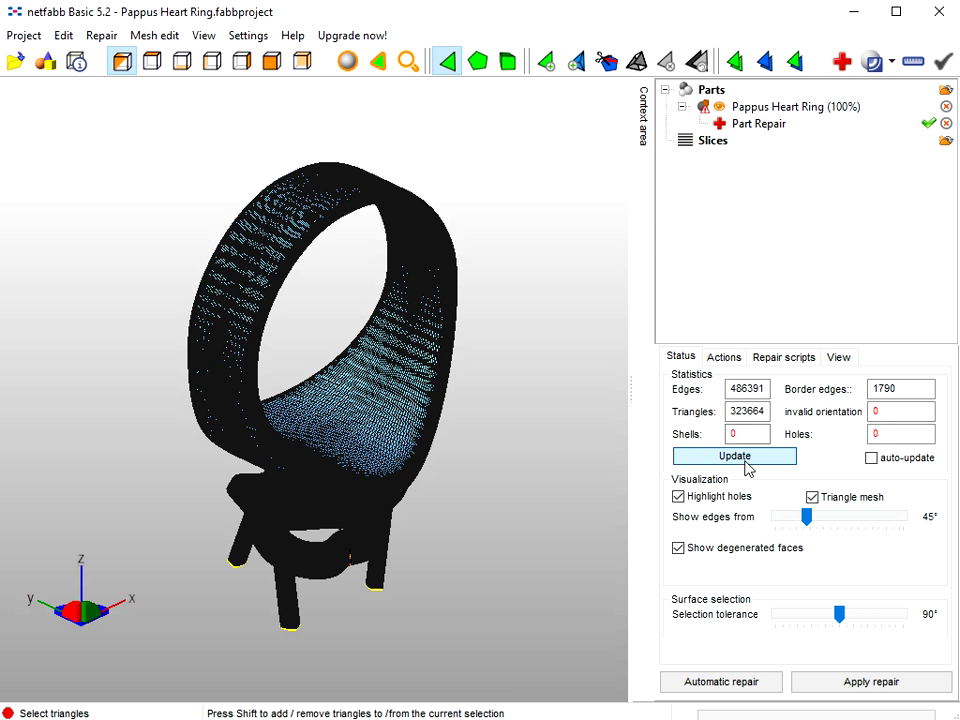
pyautogui.click(745, 466)
pyautogui.click(666, 686)
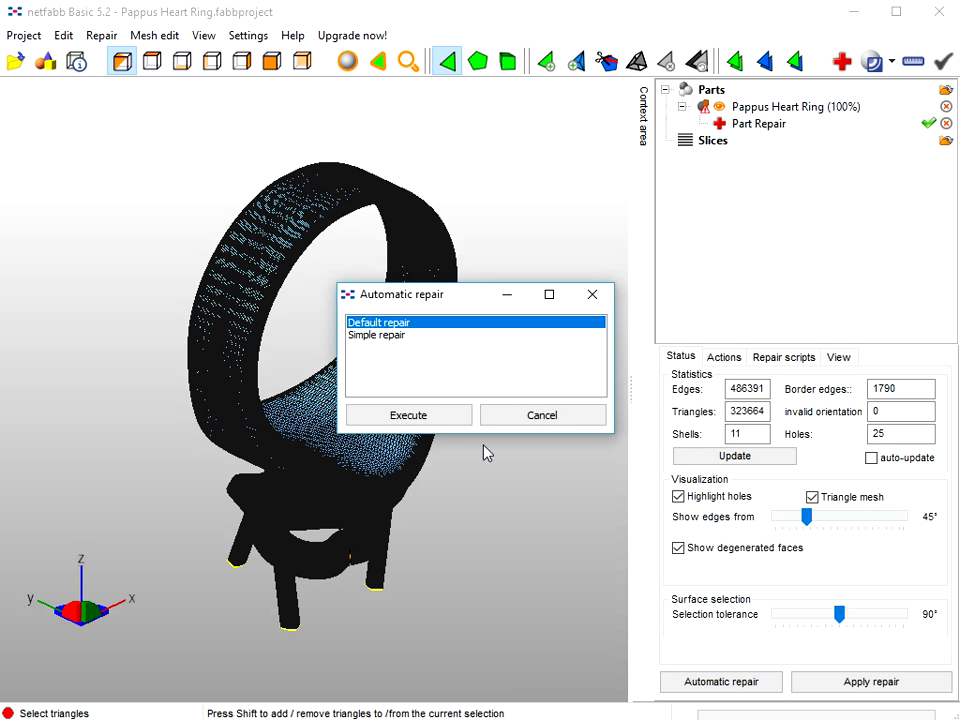
pyautogui.click(443, 418)
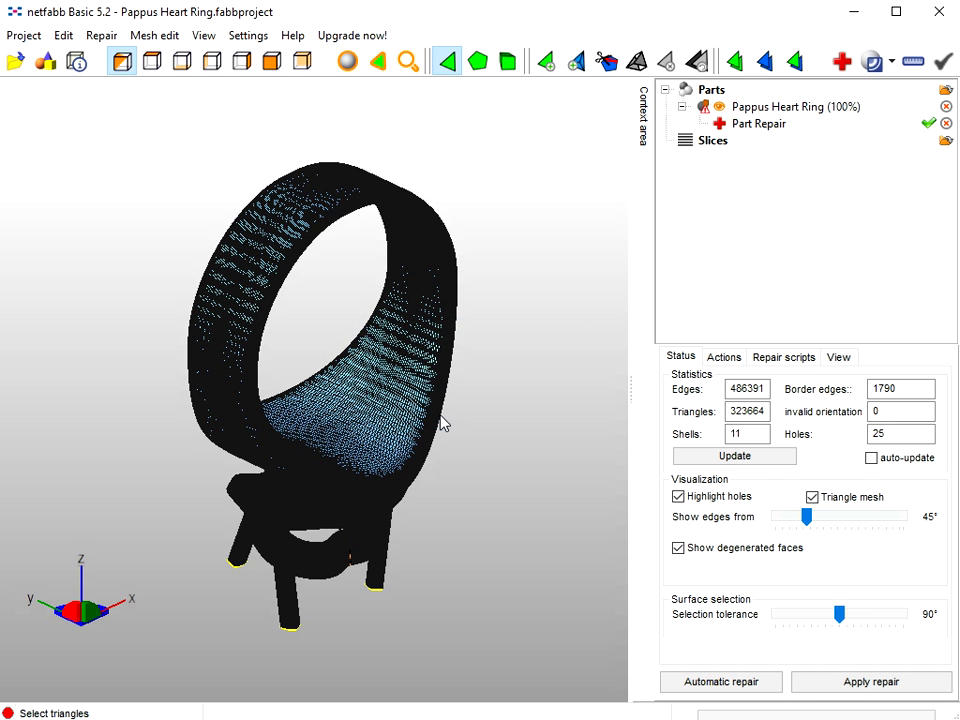
pyautogui.click(700, 460)
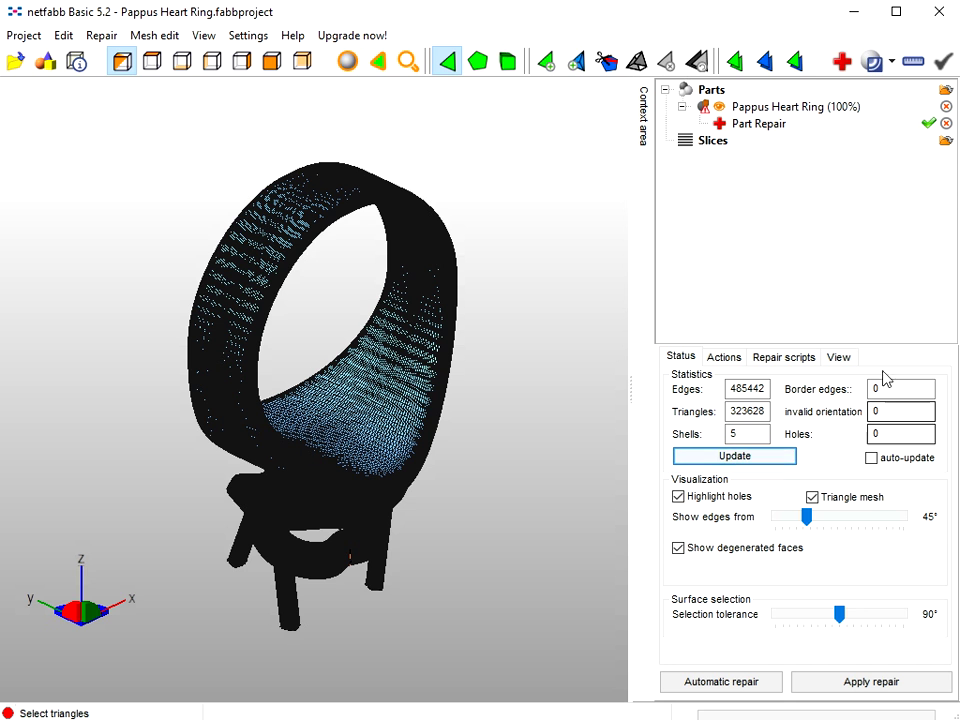
# Apply the repair to the Pappus Heart Ring part and remove the old part.
pyautogui.click(810, 684)
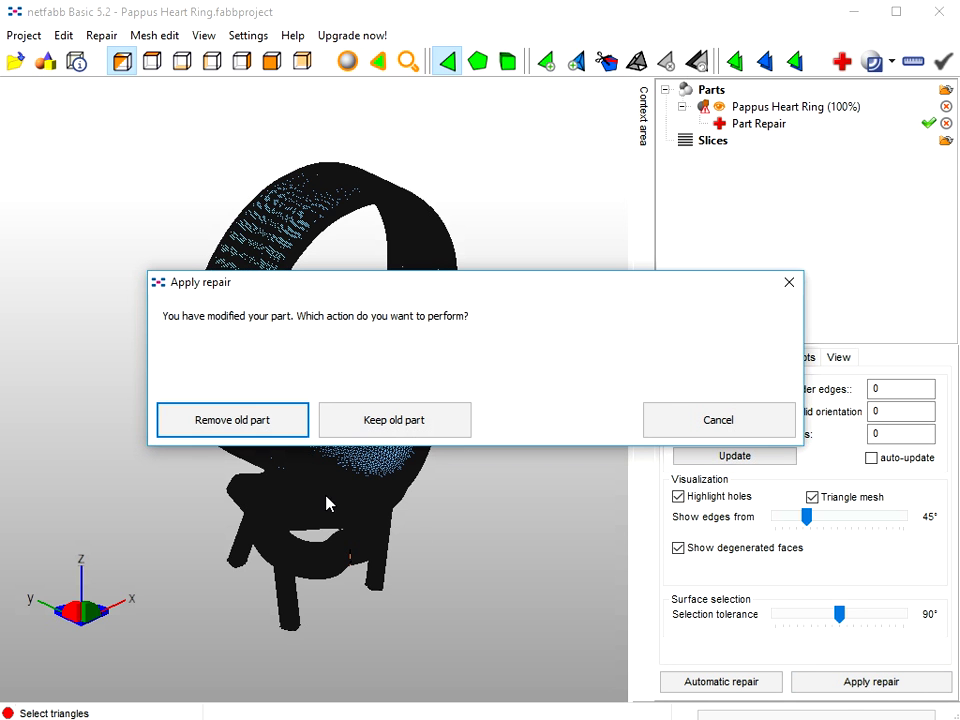
pyautogui.click(272, 422)
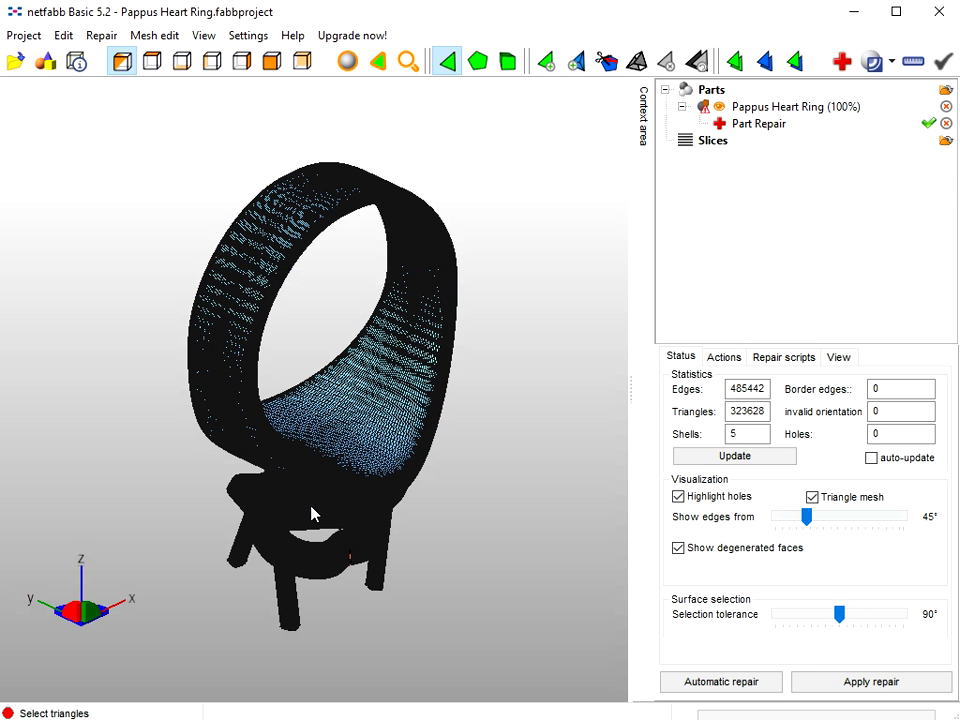
pyautogui.moveTo(334, 506); pyautogui.dragTo(369, 579, button='right')
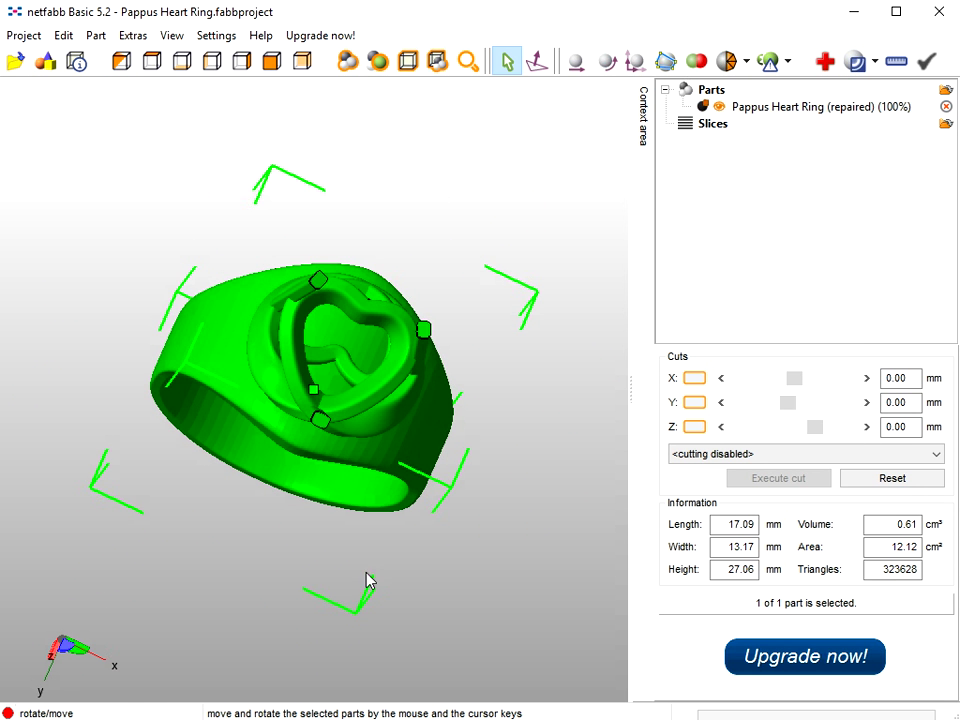
# Export the repaired ring as a Wavefront OBJ, replacing Pappus Heart Ring on the Desktop and optimizing the mesh before export.
pyautogui.click(95, 35)
pyautogui.moveTo(112, 108)
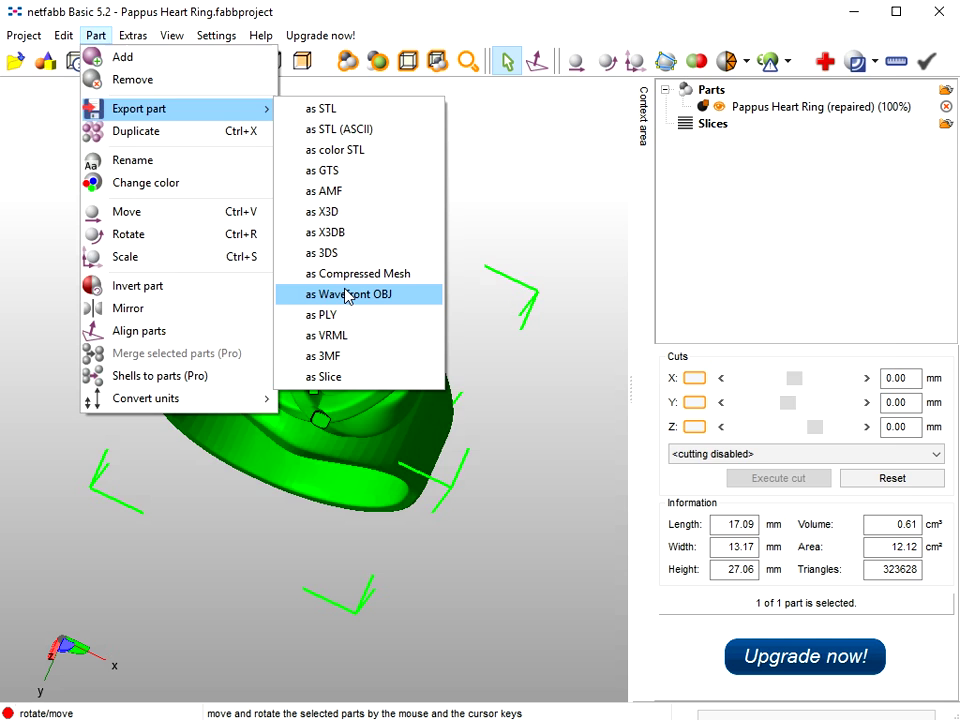
pyautogui.click(345, 295)
pyautogui.click(90, 249)
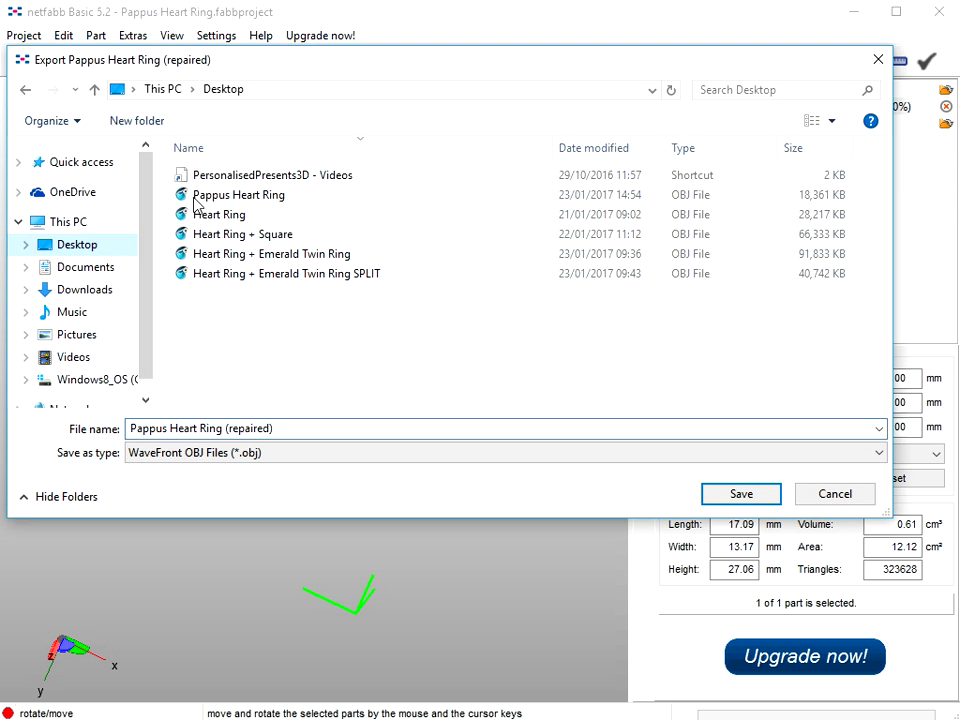
pyautogui.click(220, 200)
pyautogui.click(718, 495)
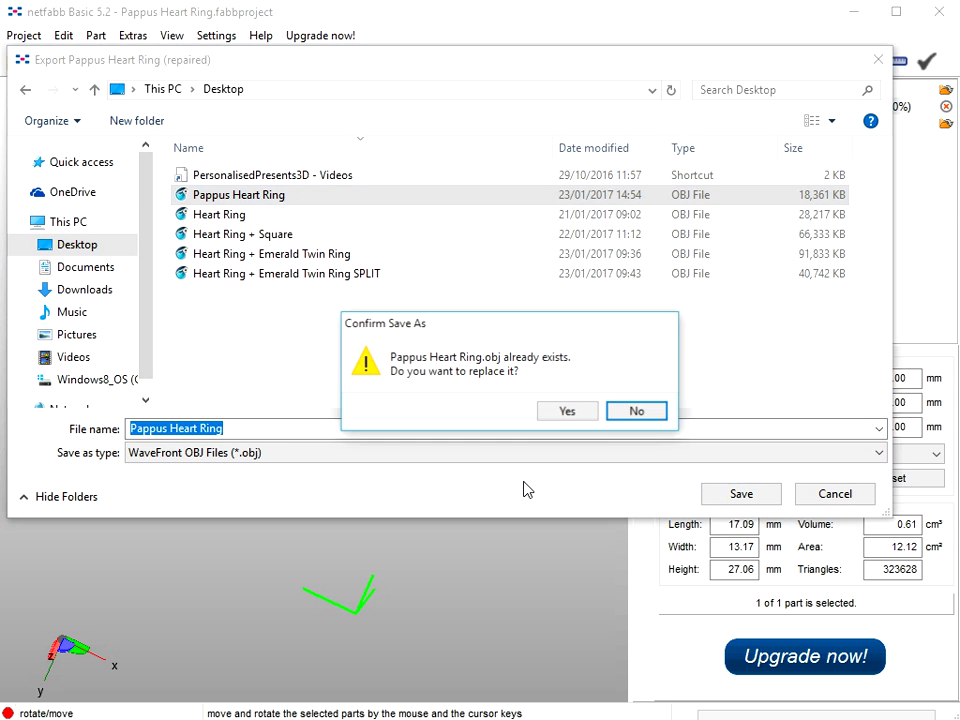
pyautogui.click(555, 414)
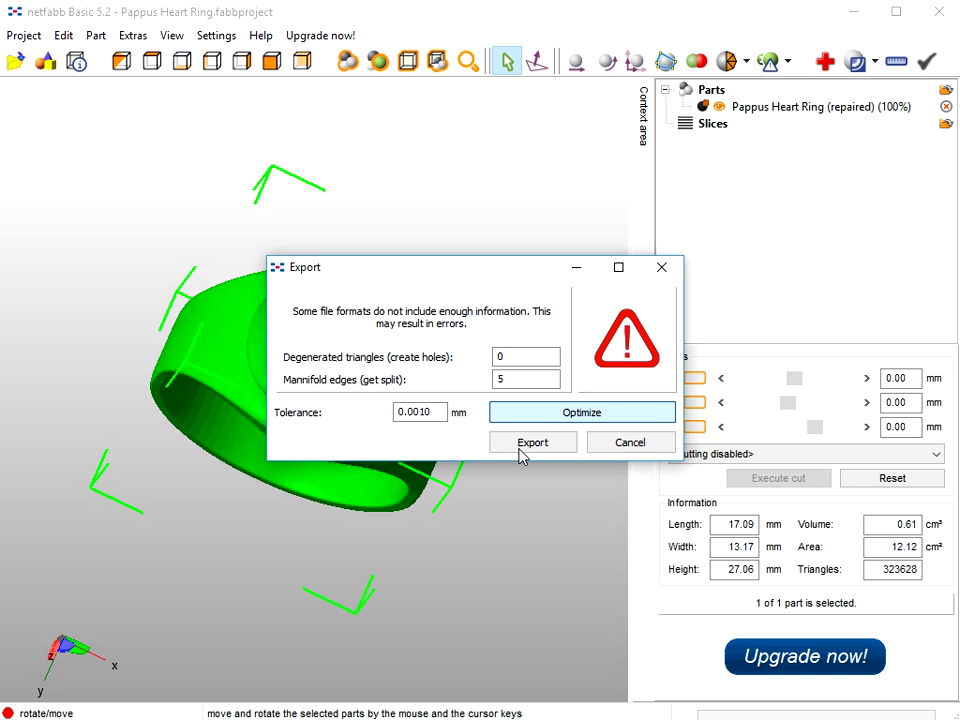
pyautogui.click(583, 412)
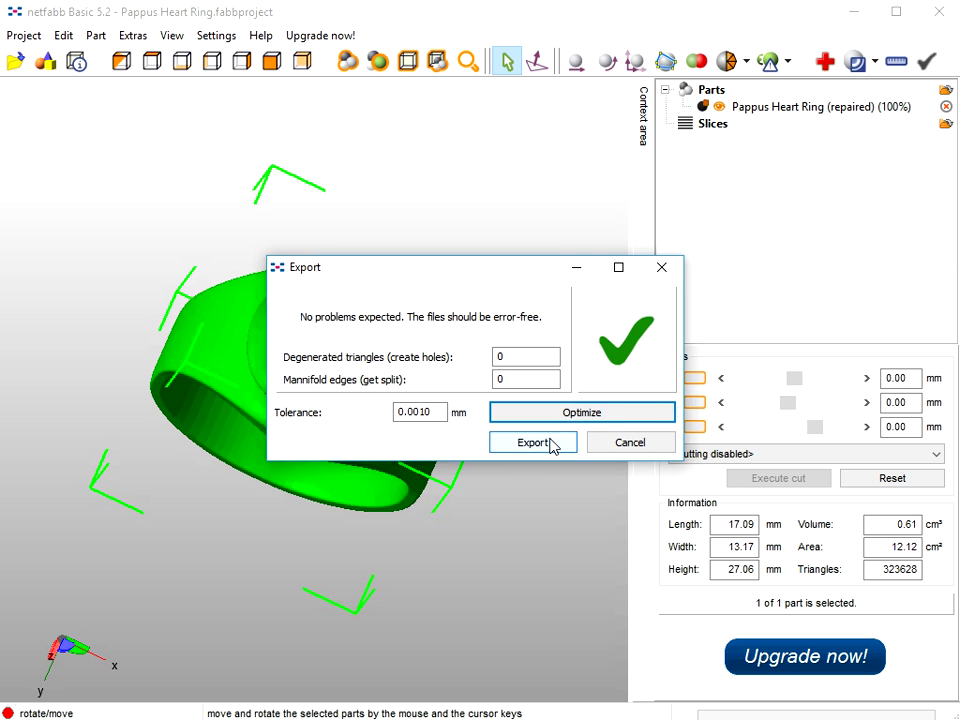
pyautogui.click(549, 443)
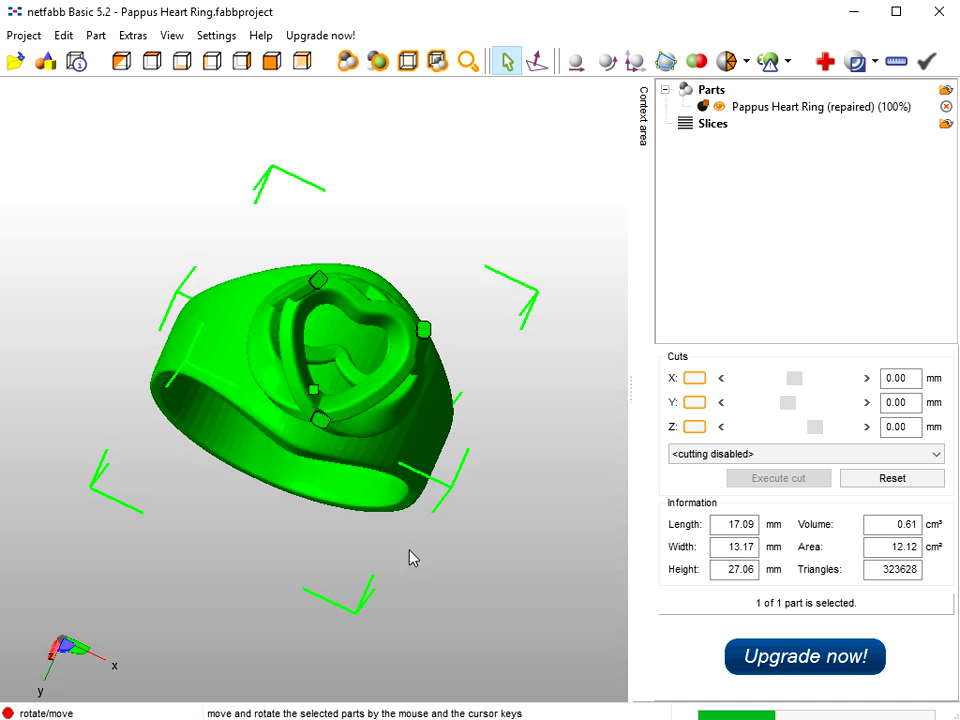
pyautogui.moveTo(419, 542); pyautogui.dragTo(420, 542, button='right')
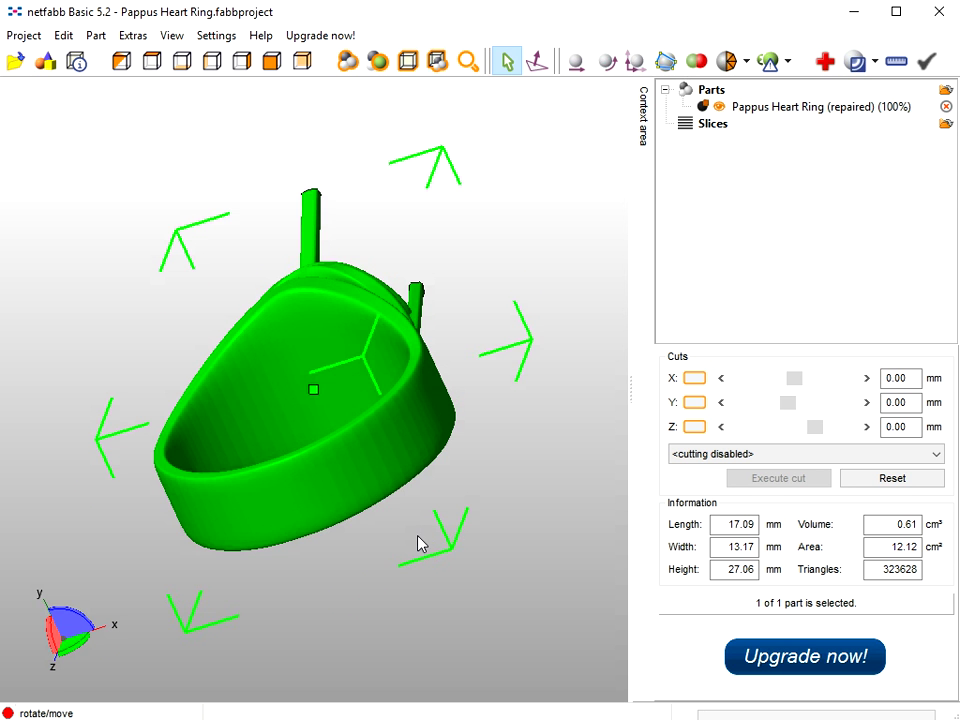
pyautogui.moveTo(388, 407); pyautogui.dragTo(296, 396, button='right')
pyautogui.moveTo(255, 355); pyautogui.dragTo(280, 364, button='right')
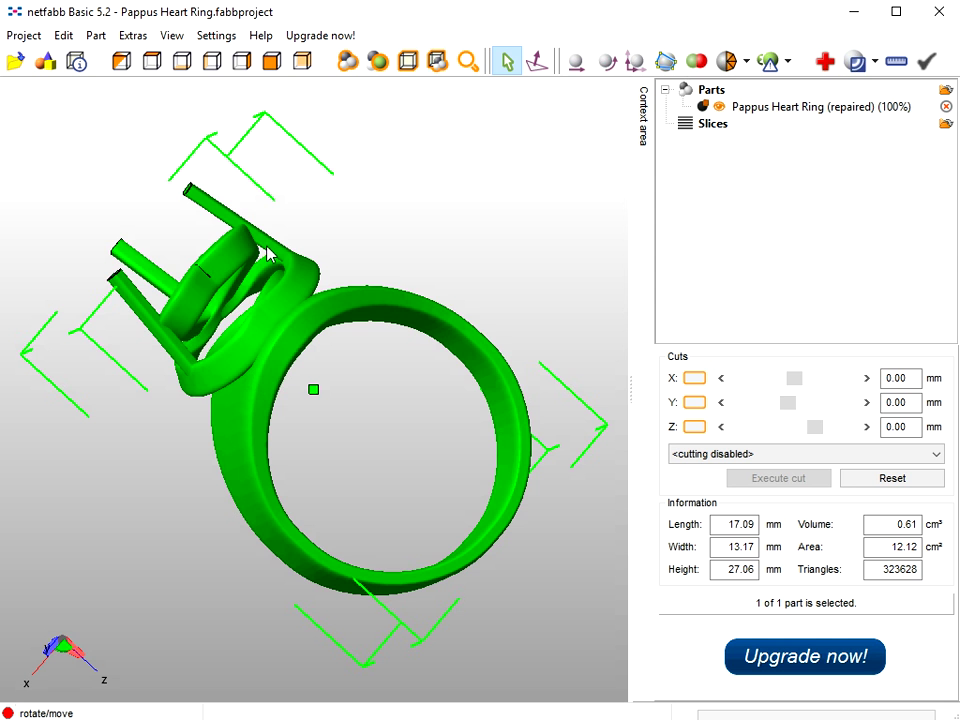
pyautogui.moveTo(268, 249); pyautogui.dragTo(400, 333, button='right')
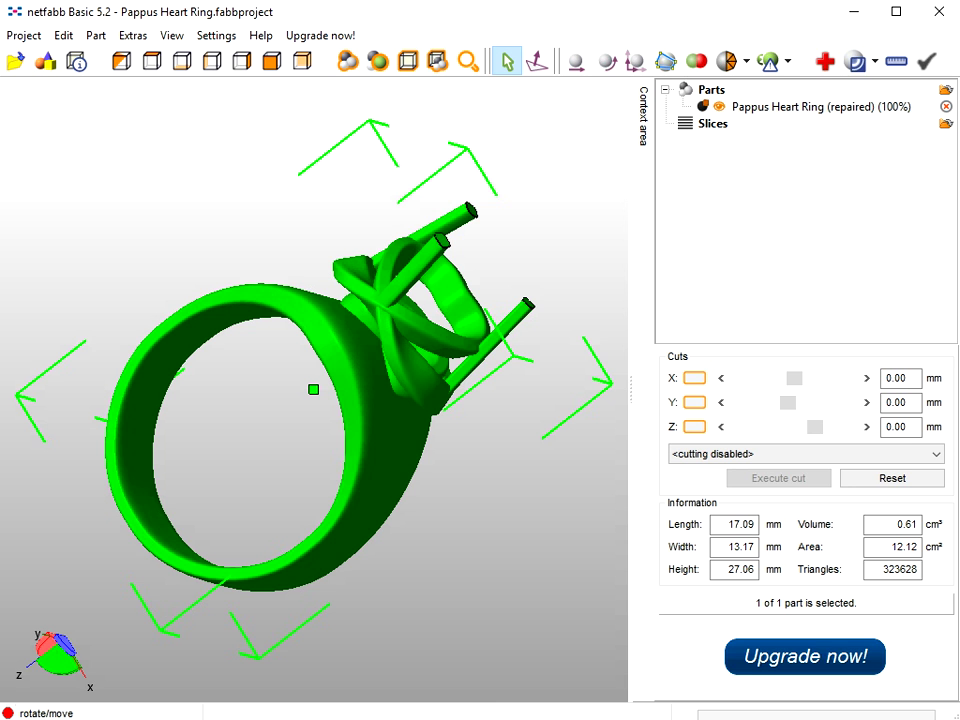